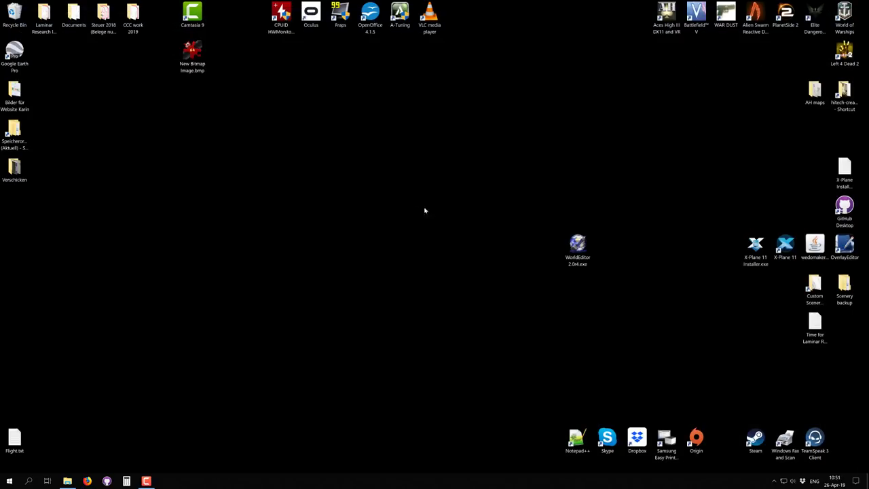
# Step: Launch WorldEditor and open the KTTA - Sanford Lee scenery package
pyautogui.click(577, 248)
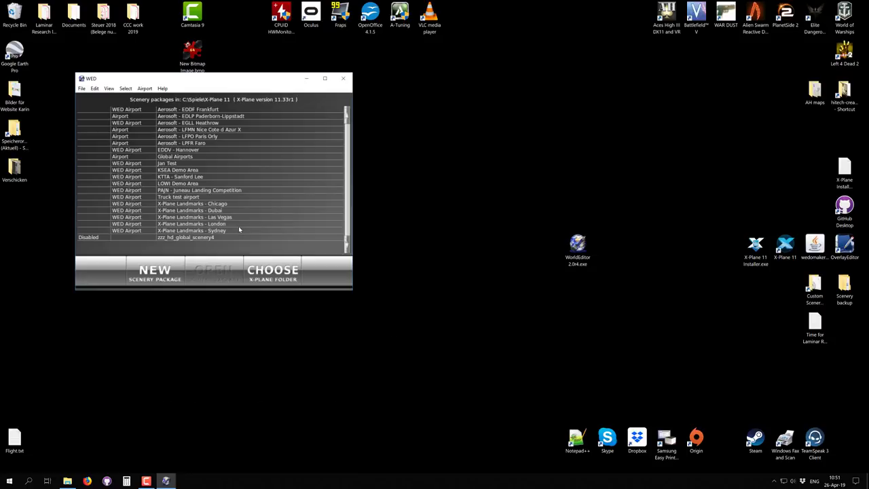
pyautogui.moveTo(191, 84); pyautogui.dragTo(334, 108)
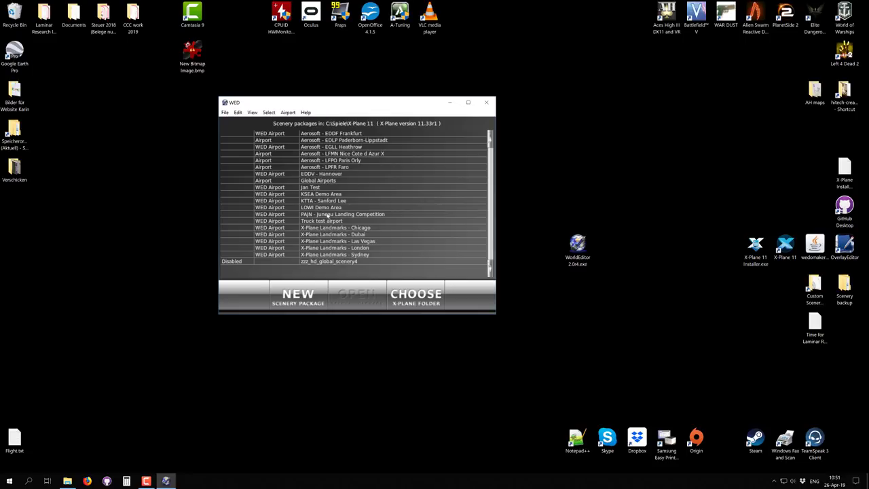
pyautogui.click(329, 201)
pyautogui.click(360, 296)
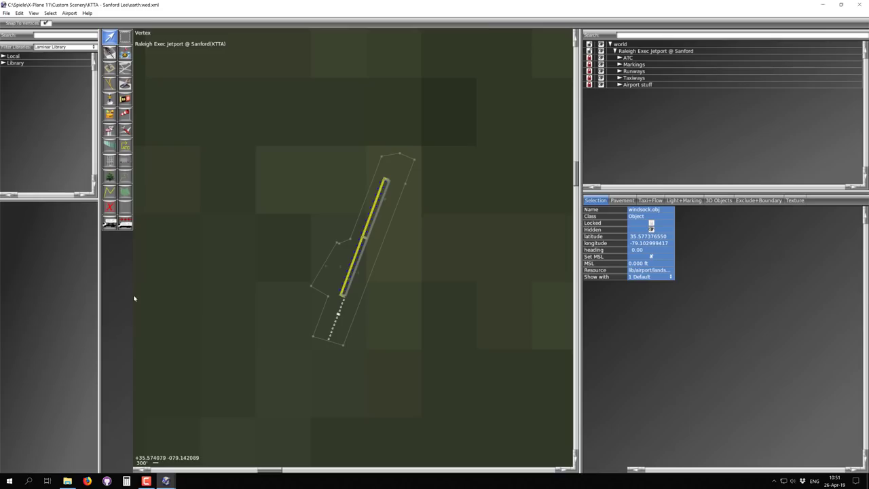
# Step: Examine the runway and parallel taxiway layout, especially the connector at the airport's northern end
pyautogui.scroll(3, 355, 236)
pyautogui.scroll(2, 403, 255)
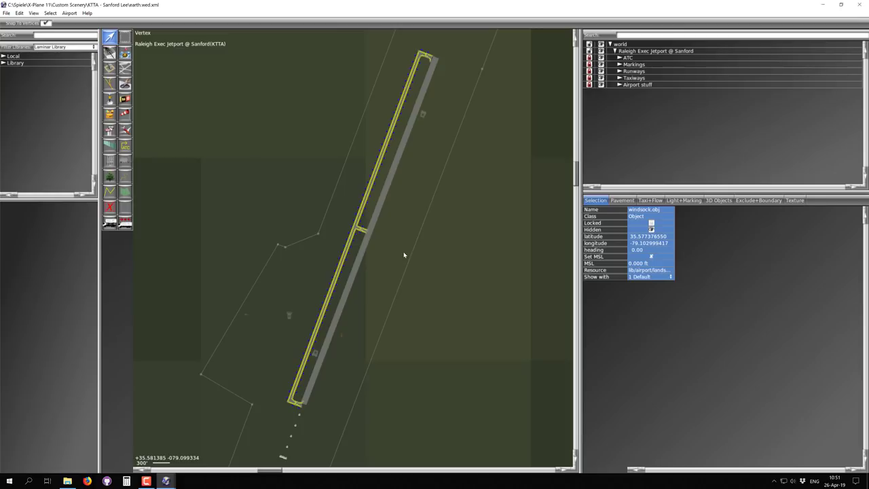
pyautogui.scroll(-1, 396, 218)
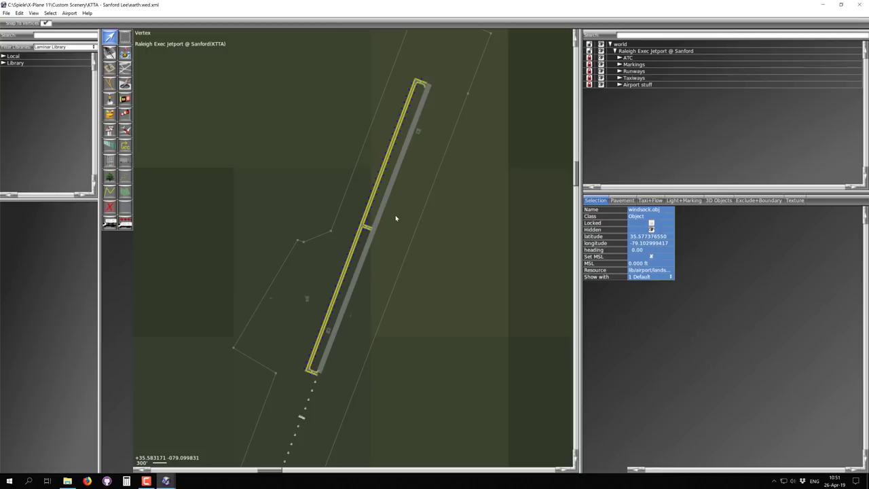
pyautogui.moveTo(421, 205); pyautogui.dragTo(373, 232, button='right')
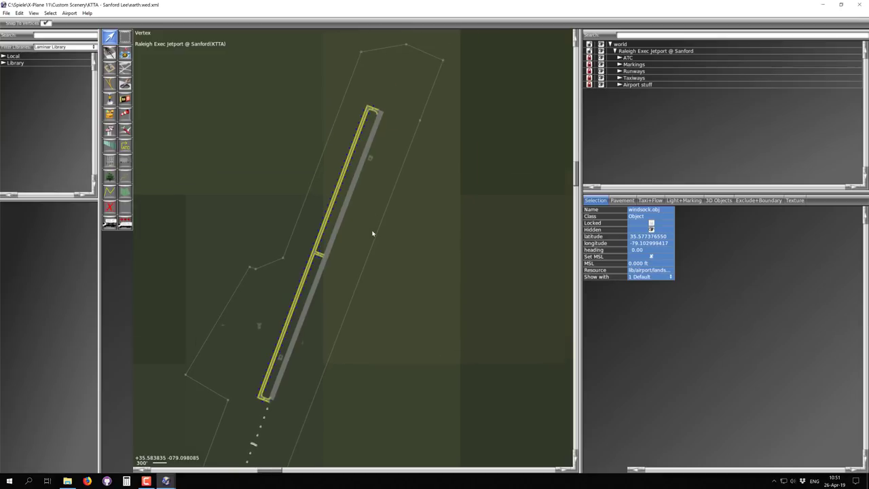
pyautogui.scroll(1, 359, 136)
pyautogui.scroll(1, 359, 136)
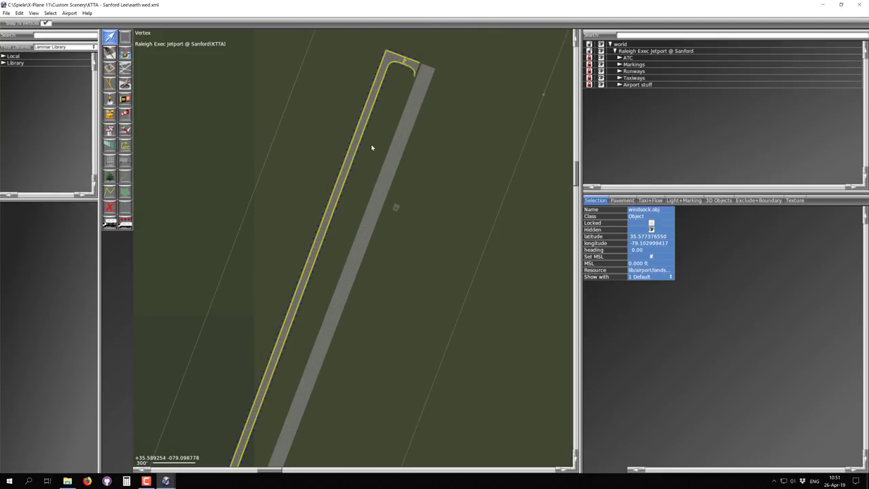
pyautogui.scroll(-1, 372, 146)
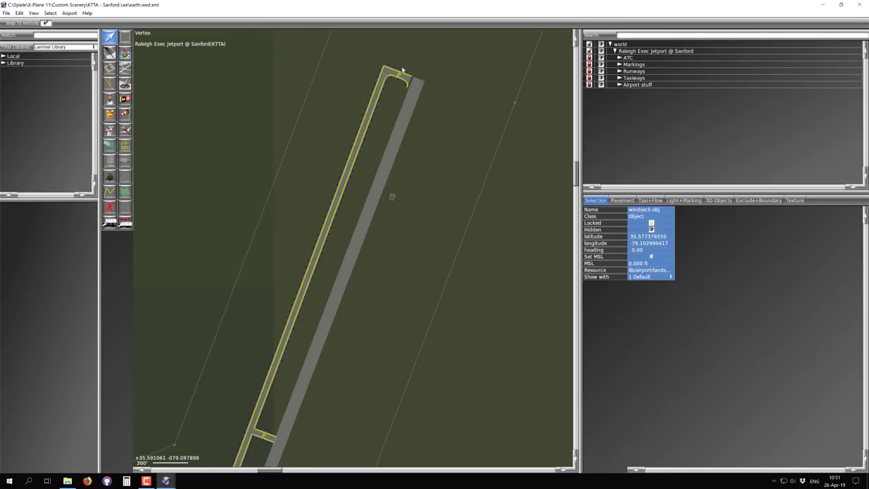
pyautogui.scroll(4, 403, 70)
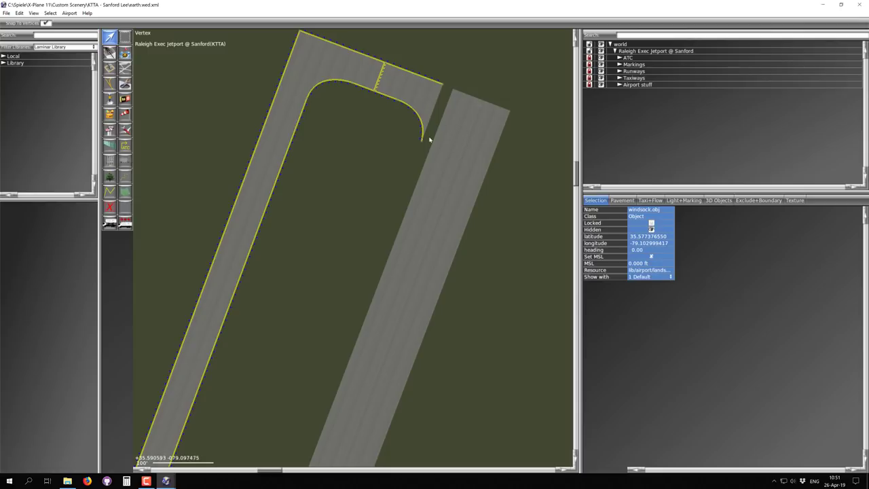
pyautogui.scroll(-3, 453, 141)
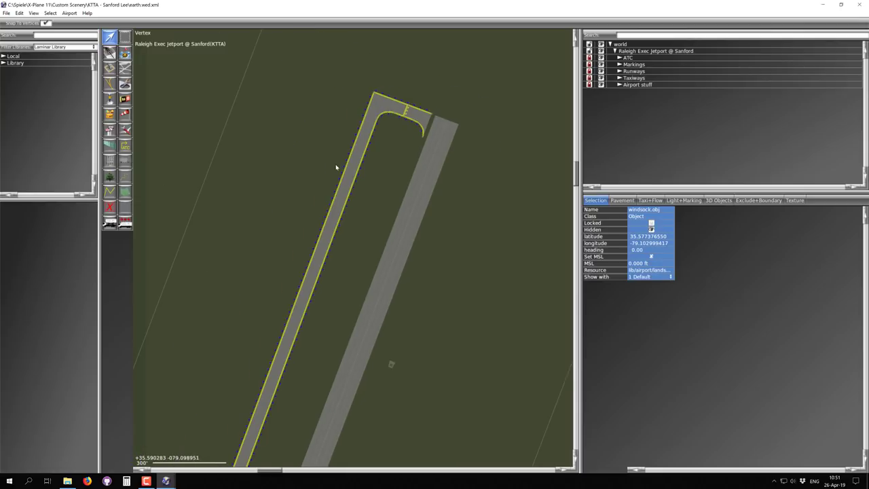
pyautogui.scroll(-2, 259, 206)
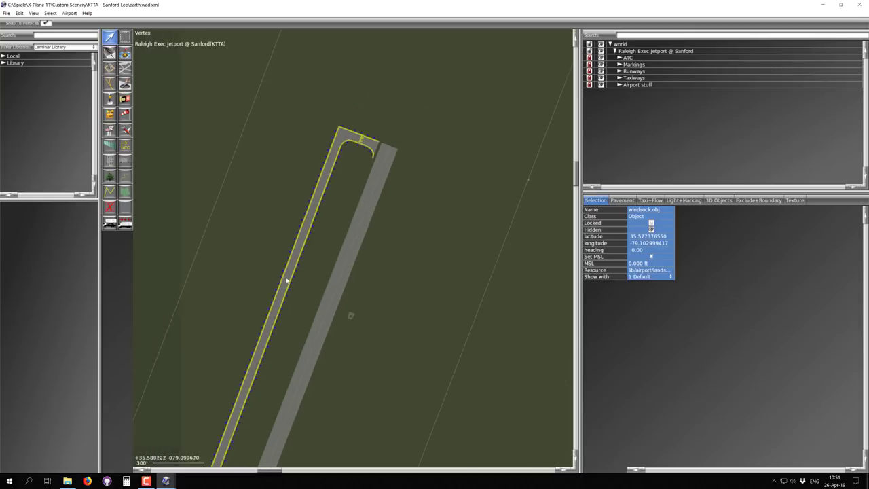
pyautogui.moveTo(275, 297); pyautogui.dragTo(402, 73, button='right')
pyautogui.moveTo(375, 209); pyautogui.dragTo(209, 455, button='right')
pyautogui.moveTo(319, 162); pyautogui.dragTo(359, 249, button='right')
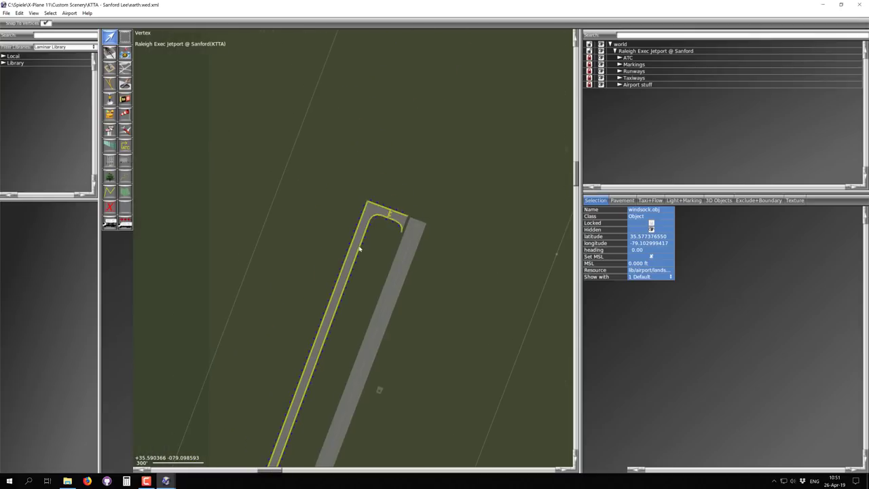
pyautogui.moveTo(419, 225); pyautogui.dragTo(372, 233, button='right')
pyautogui.scroll(4, 339, 265)
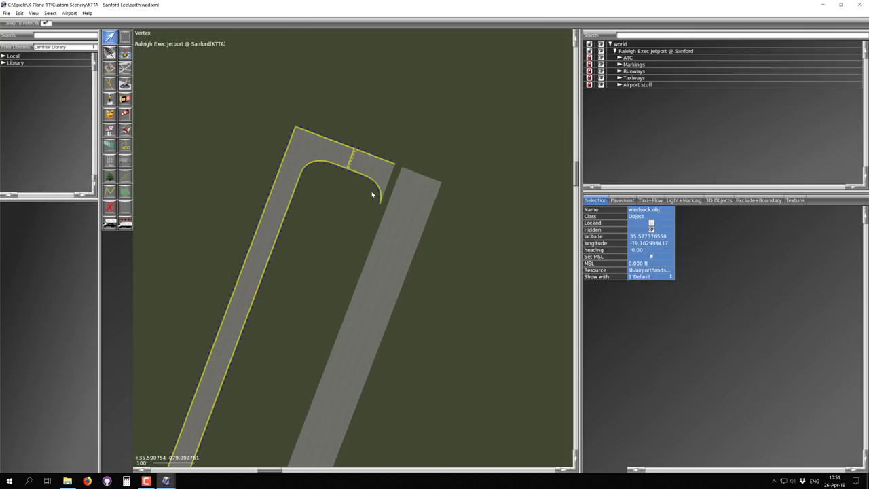
# Step: Show the Esri satellite imagery as the slippy map background beneath the airport
pyautogui.click(33, 13)
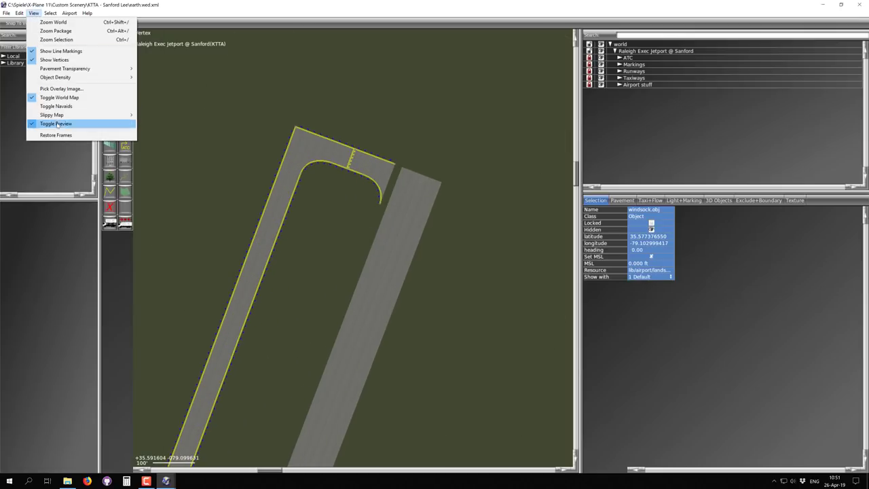
pyautogui.moveTo(75, 116)
pyautogui.click(163, 131)
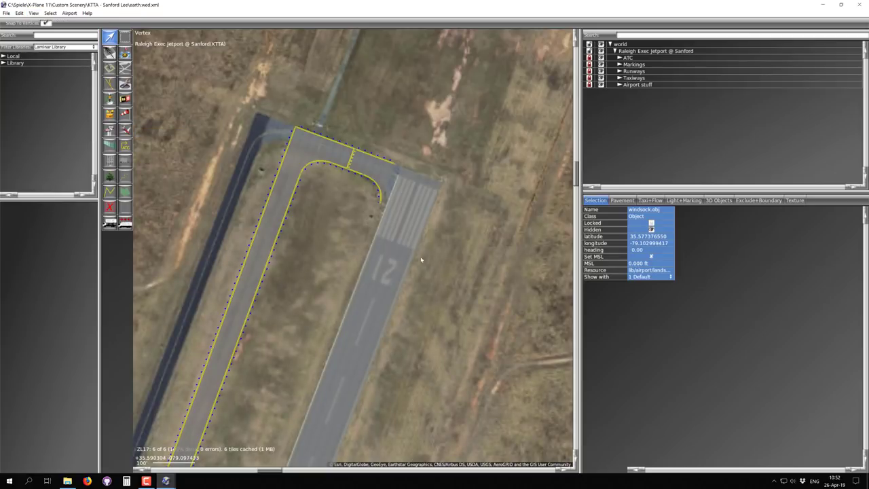
# Step: Compare the drawn taxiway and runway with the satellite imagery, from the northern end down towards the hangar area
pyautogui.scroll(2, 317, 163)
pyautogui.scroll(-4, 317, 194)
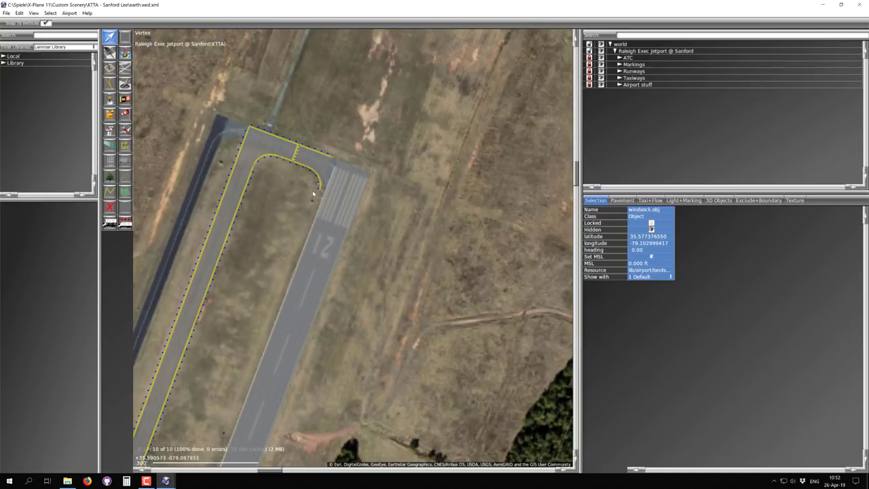
pyautogui.moveTo(275, 290); pyautogui.dragTo(403, 99, button='right')
pyautogui.moveTo(279, 321); pyautogui.dragTo(448, 70, button='right')
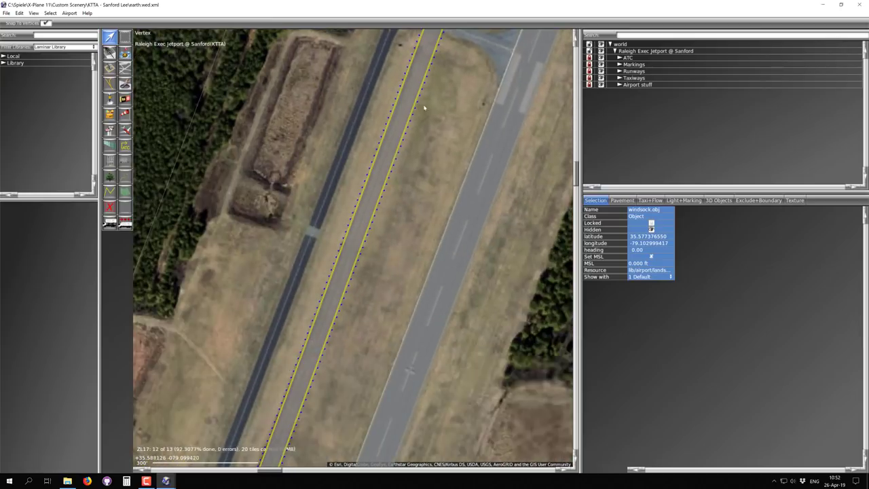
pyautogui.moveTo(300, 310); pyautogui.dragTo(493, 10, button='right')
pyautogui.moveTo(309, 370); pyautogui.dragTo(445, 60, button='right')
pyautogui.moveTo(337, 317); pyautogui.dragTo(465, 3, button='right')
pyautogui.moveTo(408, 220); pyautogui.dragTo(592, 163, button='right')
pyautogui.moveTo(372, 137); pyautogui.dragTo(332, 238, button='right')
# Step: Examine the hangars, aircraft parking apron and rows of long hangars west of the taxiway on the imagery
pyautogui.scroll(3, 338, 204)
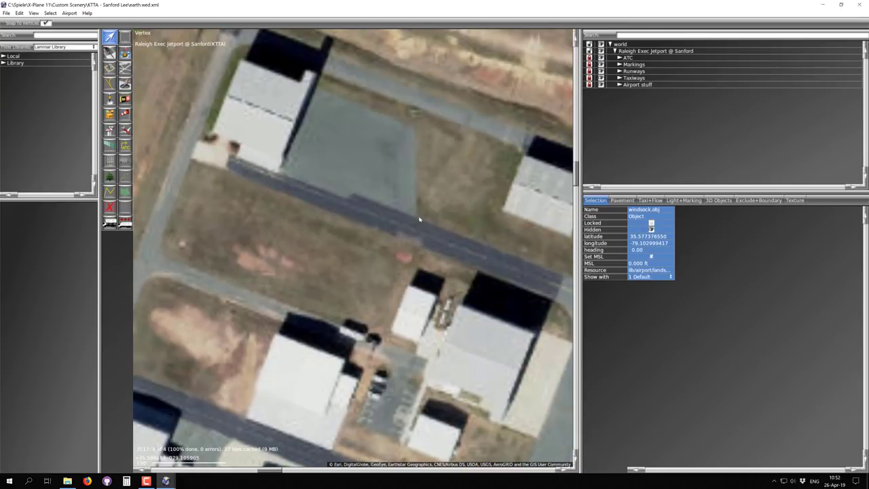
pyautogui.moveTo(336, 359); pyautogui.dragTo(380, 155, button='right')
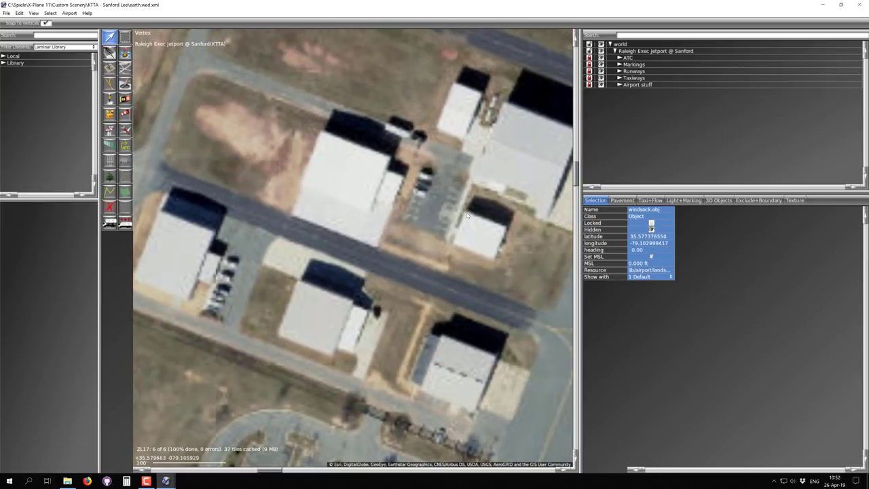
pyautogui.scroll(-2, 426, 196)
pyautogui.moveTo(412, 357); pyautogui.dragTo(358, 126, button='right')
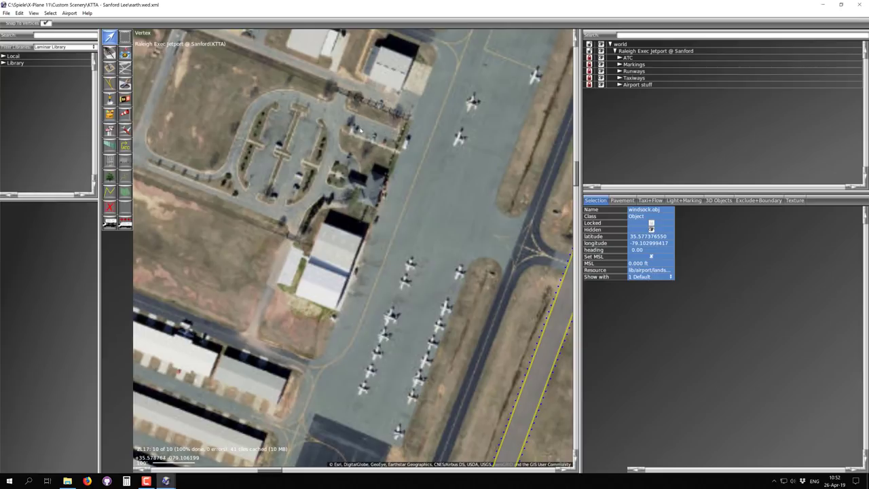
pyautogui.moveTo(359, 303); pyautogui.dragTo(366, 146, button='right')
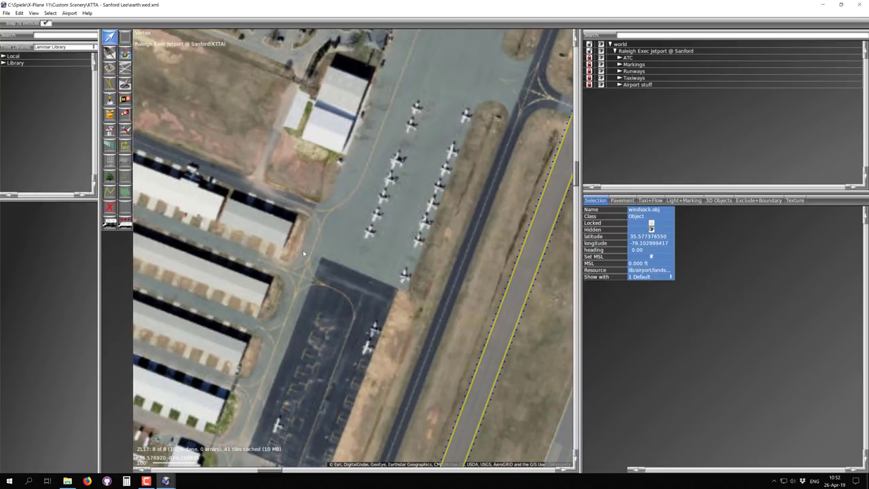
pyautogui.moveTo(303, 253); pyautogui.dragTo(439, 161, button='right')
pyautogui.moveTo(357, 87); pyautogui.dragTo(306, 166, button='right')
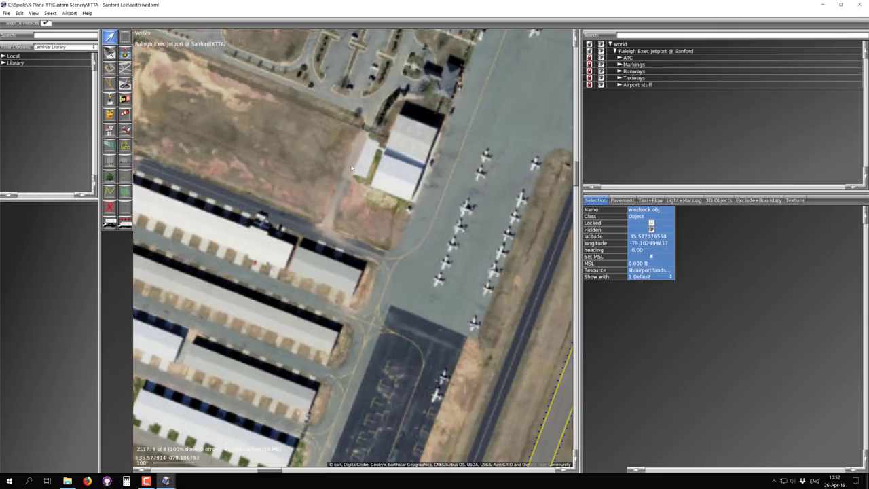
pyautogui.moveTo(293, 302); pyautogui.dragTo(367, 149, button='right')
pyautogui.moveTo(314, 390); pyautogui.dragTo(414, 186, button='right')
pyautogui.moveTo(374, 272); pyautogui.dragTo(352, 225, button='right')
# Step: Inspect the ground beyond the runway's southern end and the short paved stub east of the runway
pyautogui.moveTo(466, 319); pyautogui.dragTo(278, 249, button='right')
pyautogui.moveTo(468, 371); pyautogui.dragTo(364, 157, button='right')
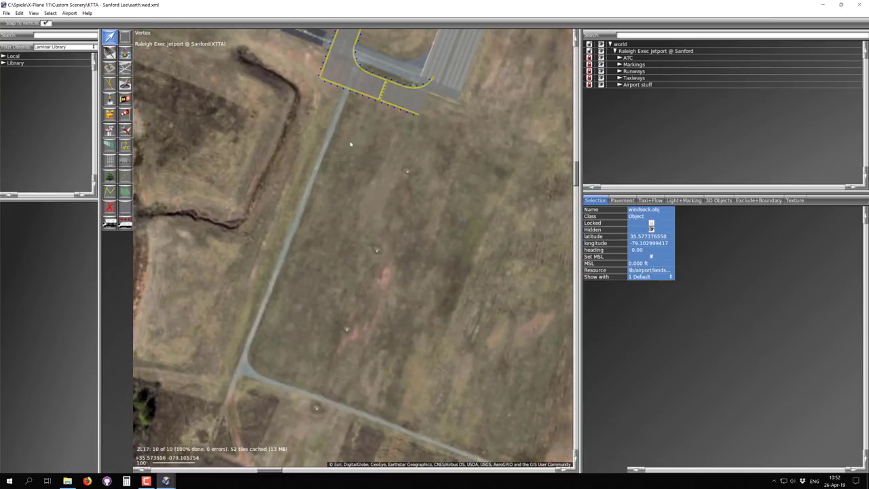
pyautogui.moveTo(245, 364); pyautogui.dragTo(195, 211, button='right')
pyautogui.moveTo(503, 335); pyautogui.dragTo(319, 185, button='right')
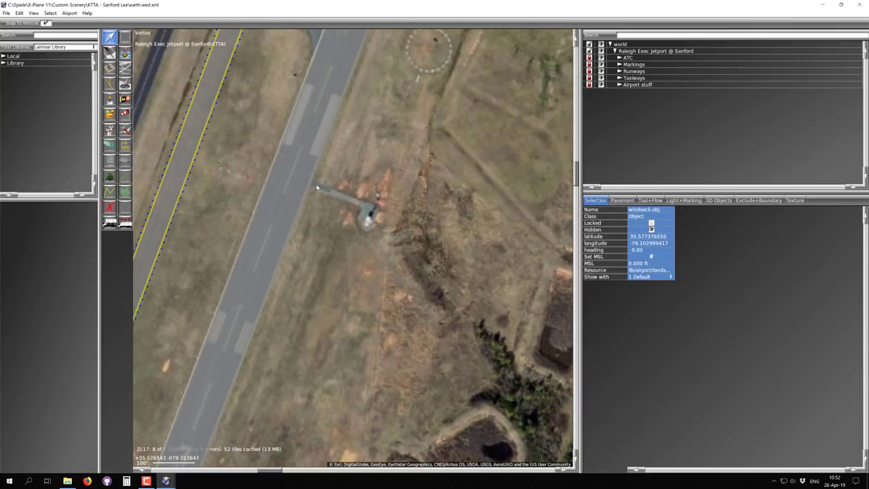
pyautogui.scroll(3, 317, 172)
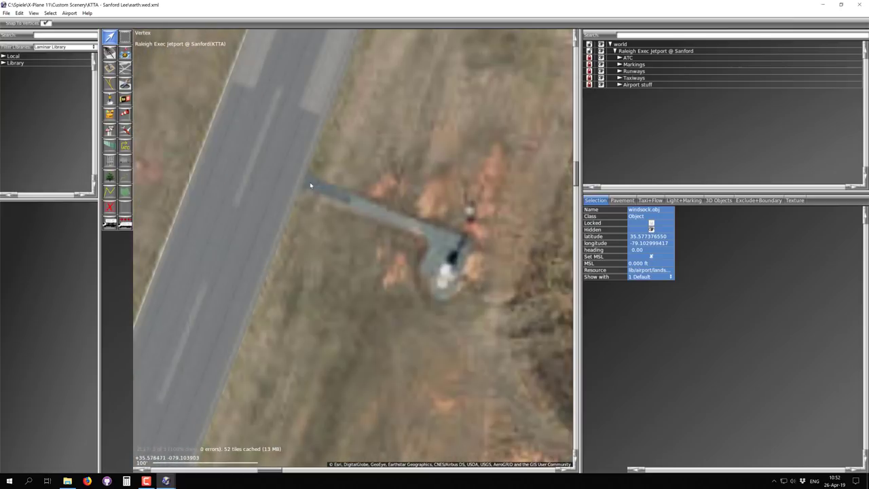
pyautogui.scroll(-5, 484, 245)
pyautogui.moveTo(478, 160); pyautogui.dragTo(340, 311, button='right')
pyautogui.scroll(2, 373, 246)
pyautogui.scroll(-4, 372, 246)
# Step: Examine the access roads, the oval car park and the buildings between the railway line and the apron
pyautogui.moveTo(248, 256); pyautogui.dragTo(375, 239, button='right')
pyautogui.moveTo(267, 146); pyautogui.dragTo(269, 306, button='right')
pyautogui.scroll(3, 309, 259)
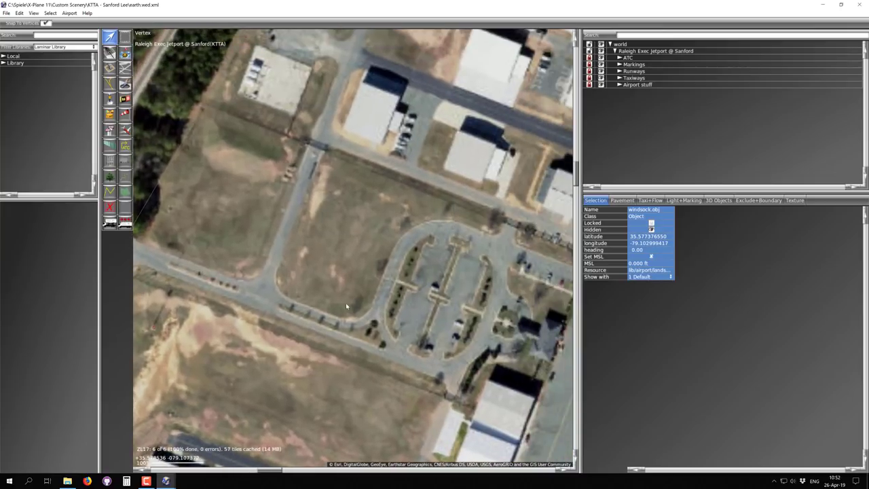
pyautogui.moveTo(296, 230); pyautogui.dragTo(252, 317, button='right')
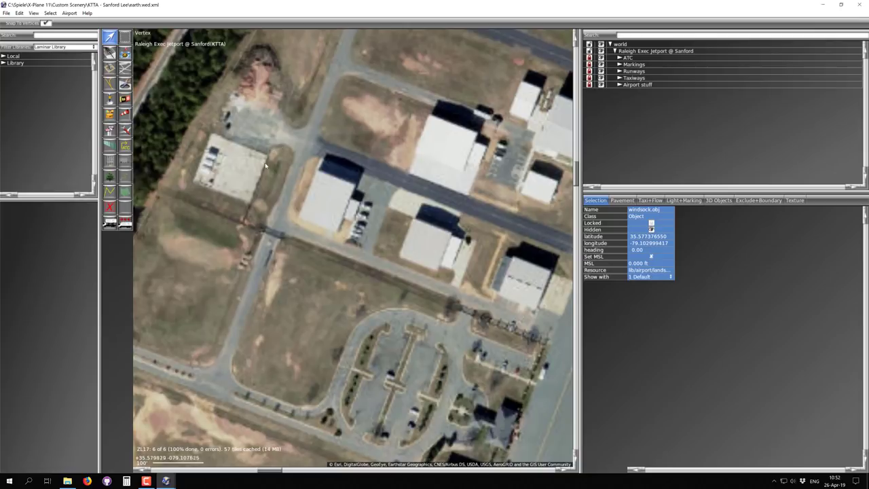
pyautogui.moveTo(257, 165); pyautogui.dragTo(285, 246, button='right')
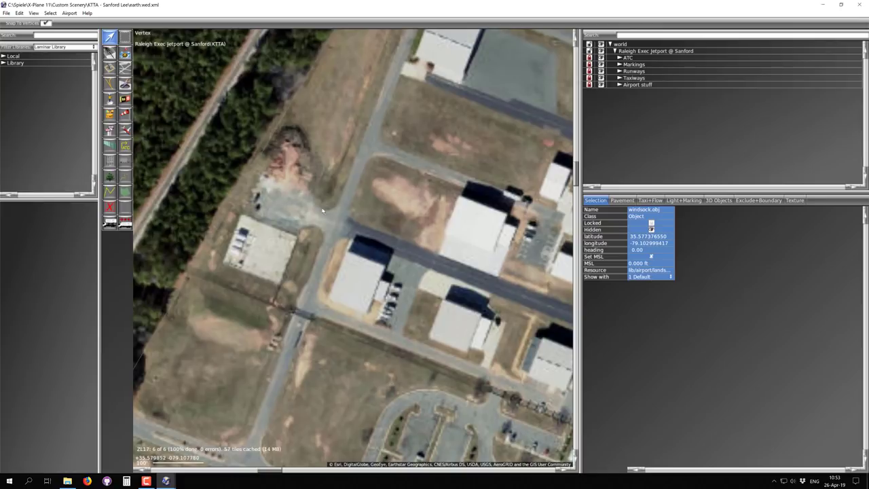
pyautogui.scroll(-3, 258, 230)
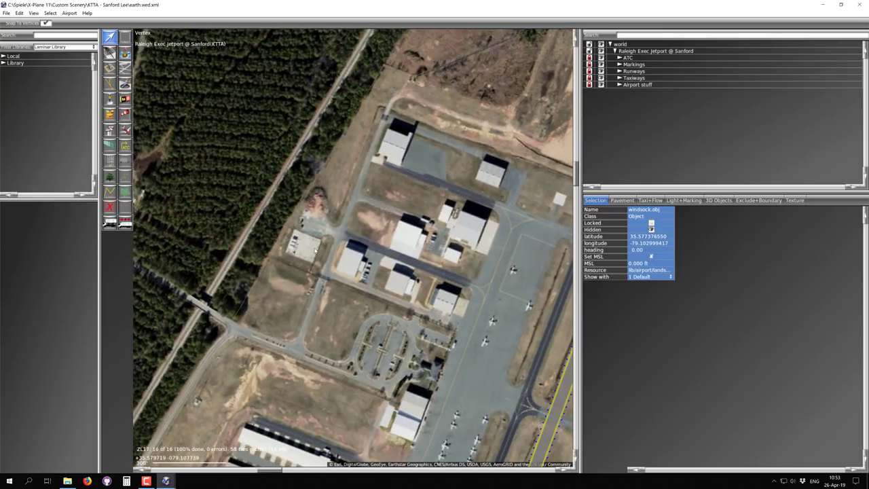
pyautogui.moveTo(307, 391); pyautogui.dragTo(287, 234, button='right')
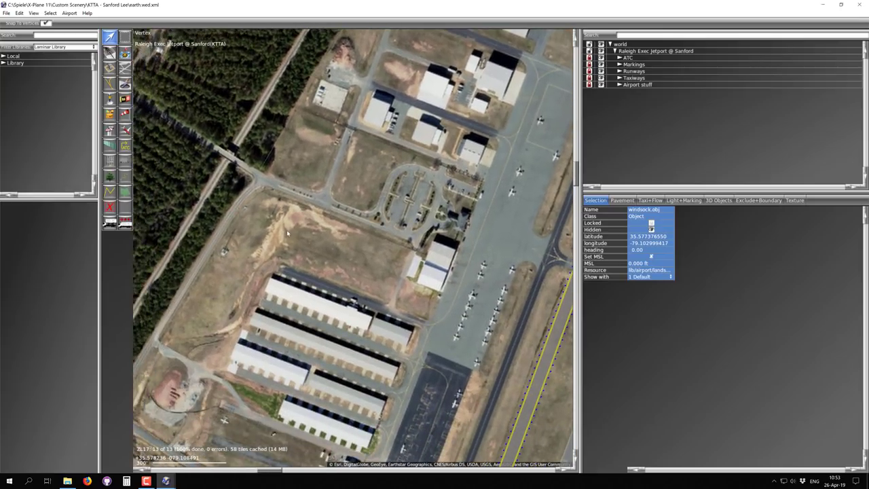
pyautogui.moveTo(360, 240); pyautogui.dragTo(278, 216, button='right')
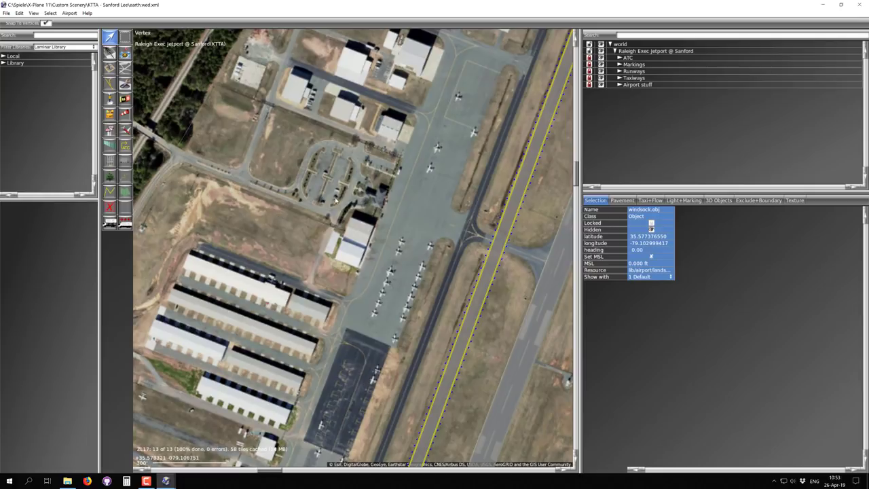
pyautogui.moveTo(193, 223); pyautogui.dragTo(242, 266, button='right')
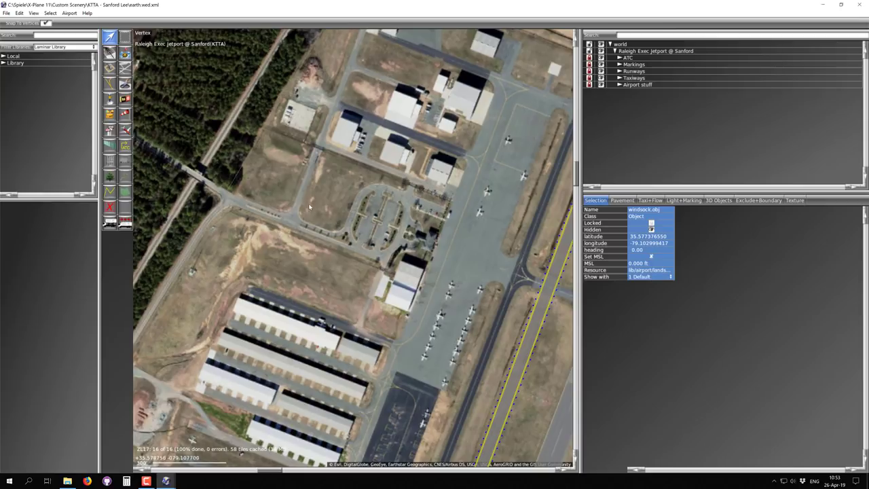
pyautogui.moveTo(298, 194); pyautogui.dragTo(319, 239, button='right')
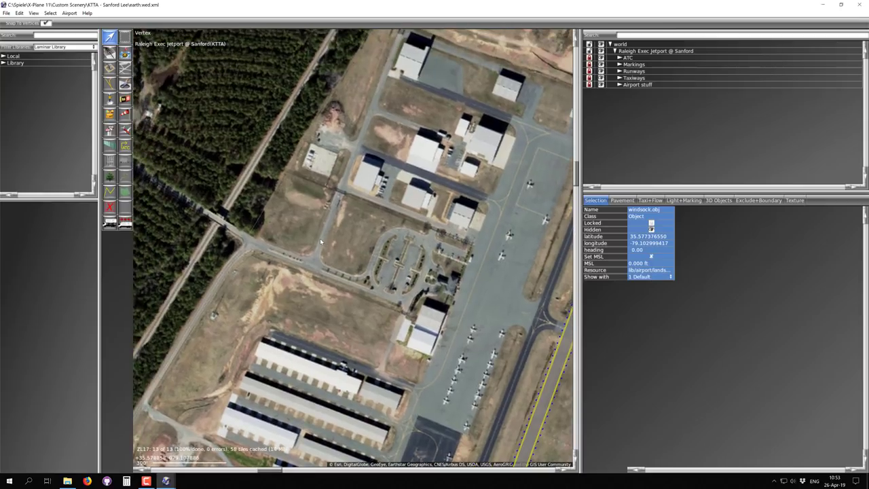
pyautogui.moveTo(321, 177); pyautogui.dragTo(321, 224, button='right')
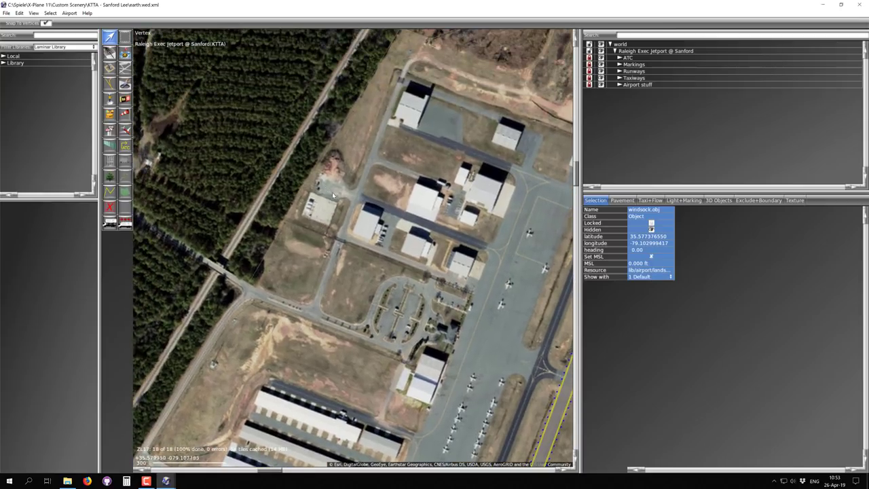
pyautogui.scroll(2, 337, 190)
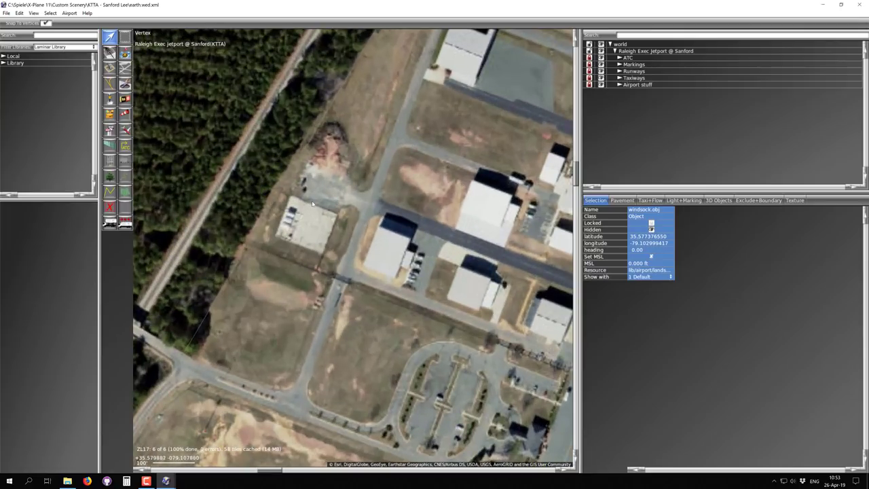
# Step: Survey the hangars, apron and drawn taxiway on the imagery, from the railway line across to the runway
pyautogui.scroll(-2, 307, 205)
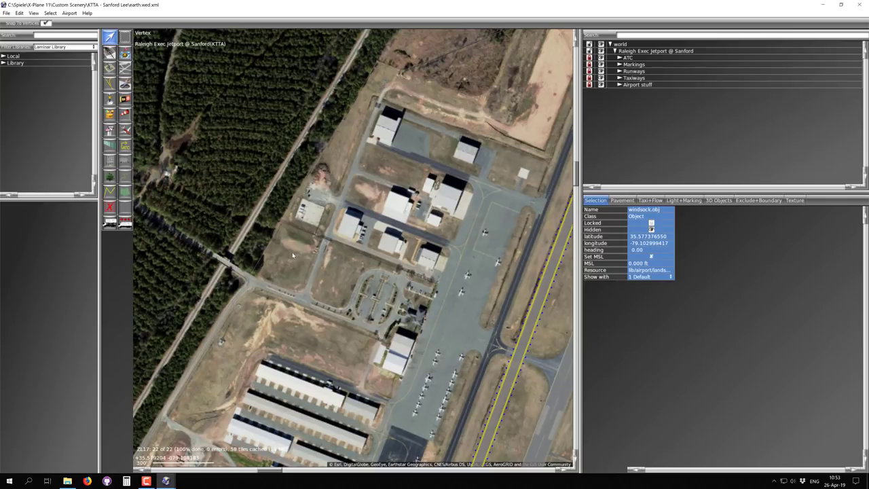
pyautogui.moveTo(365, 341); pyautogui.dragTo(218, 193, button='right')
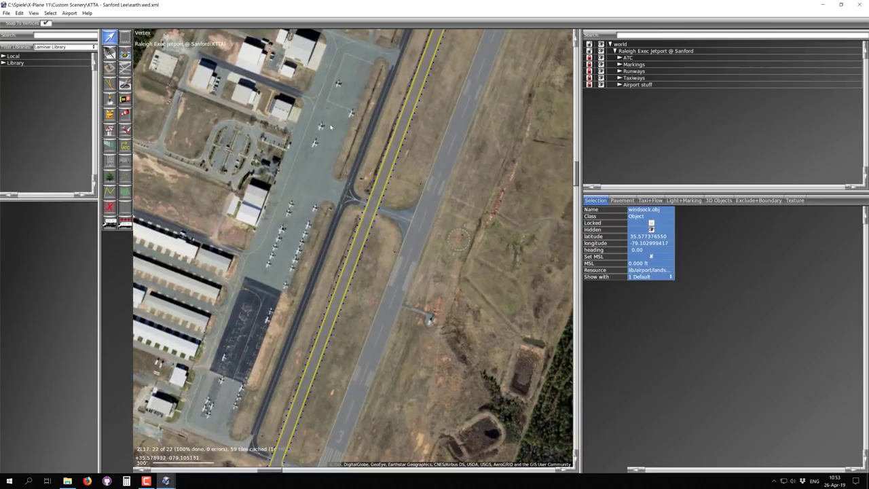
pyautogui.moveTo(334, 122); pyautogui.dragTo(338, 255, button='right')
pyautogui.moveTo(431, 190); pyautogui.dragTo(391, 282, button='right')
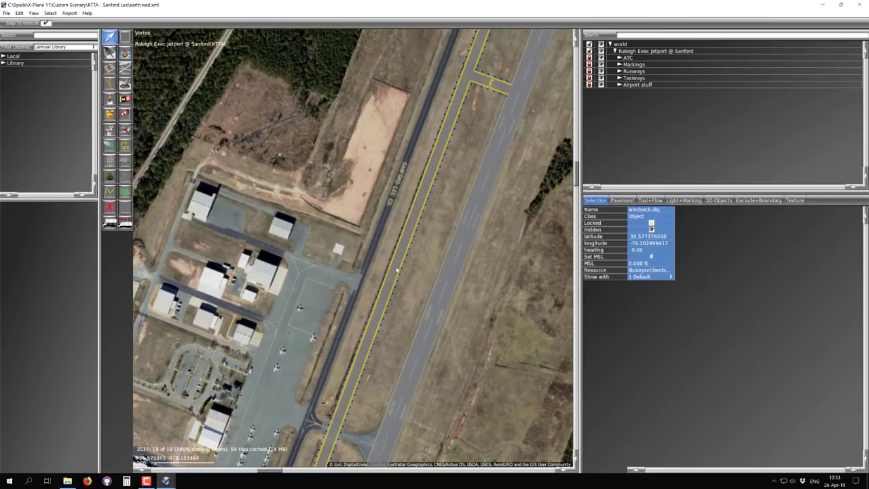
pyautogui.moveTo(314, 289); pyautogui.dragTo(448, 204, button='right')
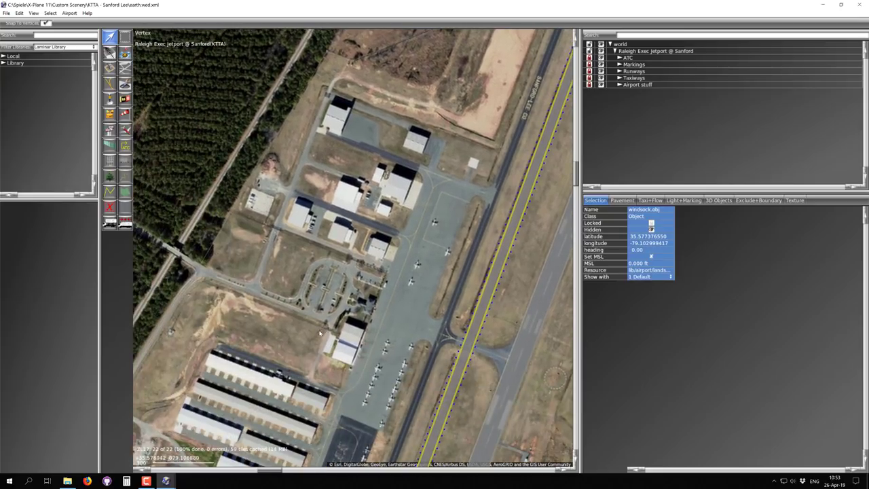
# Step: Examine the oval car park and the hangars and access roads north of it at close range
pyautogui.scroll(6, 320, 333)
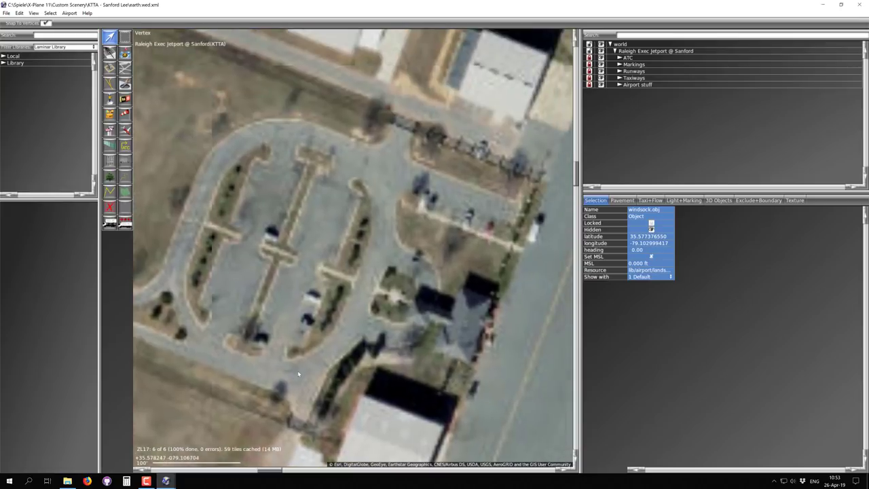
pyautogui.moveTo(298, 374); pyautogui.dragTo(285, 397, button='right')
pyautogui.moveTo(436, 222); pyautogui.dragTo(302, 437, button='right')
pyautogui.moveTo(376, 247); pyautogui.dragTo(317, 388, button='right')
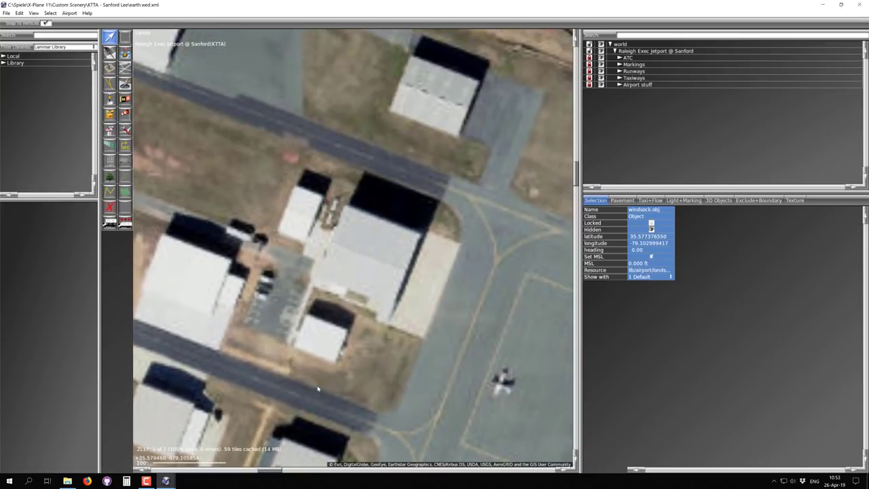
pyautogui.moveTo(362, 180); pyautogui.dragTo(365, 264, button='right')
pyautogui.moveTo(301, 362); pyautogui.dragTo(395, 129, button='right')
pyautogui.moveTo(270, 365); pyautogui.dragTo(365, 195, button='right')
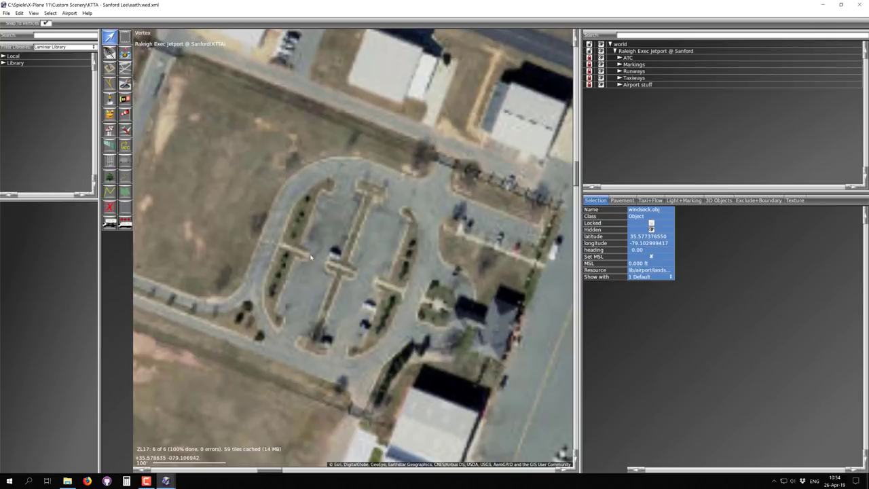
# Step: Examine how the car park, aircraft apron and rows of long hangars are laid out relative to the taxiway
pyautogui.scroll(-5, 271, 310)
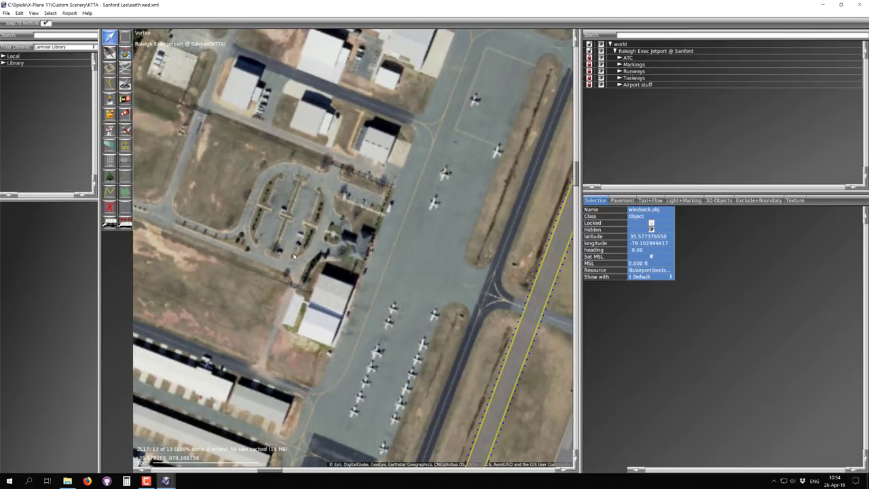
pyautogui.scroll(-2, 294, 256)
pyautogui.moveTo(415, 314); pyautogui.dragTo(287, 239, button='right')
pyautogui.moveTo(166, 164); pyautogui.dragTo(283, 324, button='right')
pyautogui.scroll(4, 279, 281)
pyautogui.scroll(-3, 280, 281)
pyautogui.moveTo(334, 334); pyautogui.dragTo(297, 254, button='right')
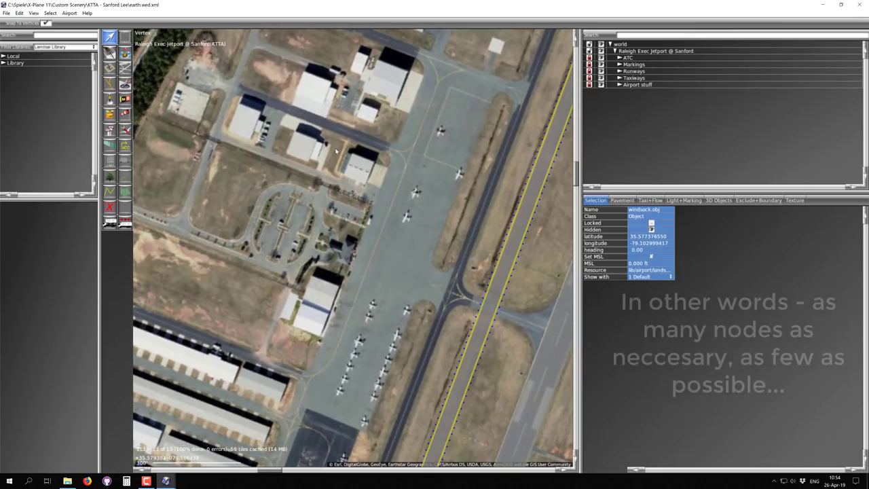
pyautogui.scroll(-3, 273, 229)
pyautogui.moveTo(253, 297); pyautogui.dragTo(300, 276, button='right')
pyautogui.moveTo(250, 332); pyautogui.dragTo(276, 283, button='right')
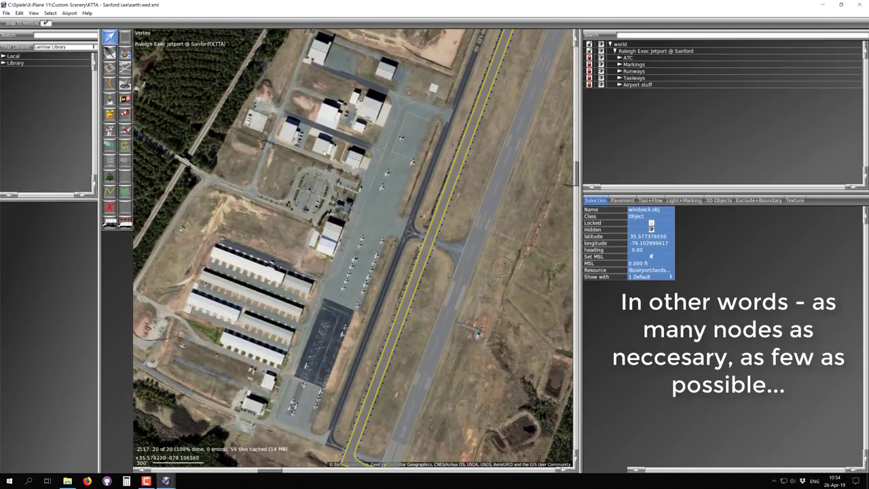
# Step: Inspect the "SANFORD-LEE CO" lettering painted on the dark strip west of the drawn taxiway
pyautogui.moveTo(307, 215); pyautogui.dragTo(226, 282, button='right')
pyautogui.moveTo(318, 188); pyautogui.dragTo(281, 245, button='right')
pyautogui.scroll(5, 345, 236)
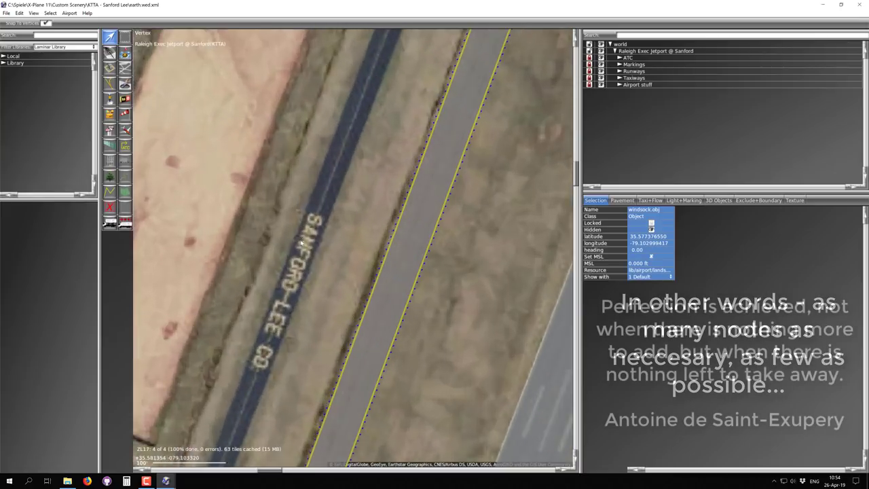
pyautogui.scroll(2, 360, 243)
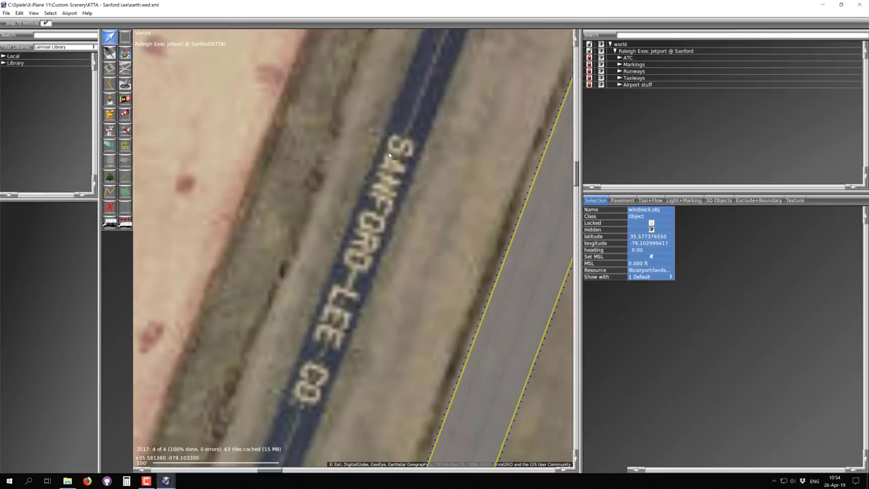
pyautogui.scroll(-1, 378, 202)
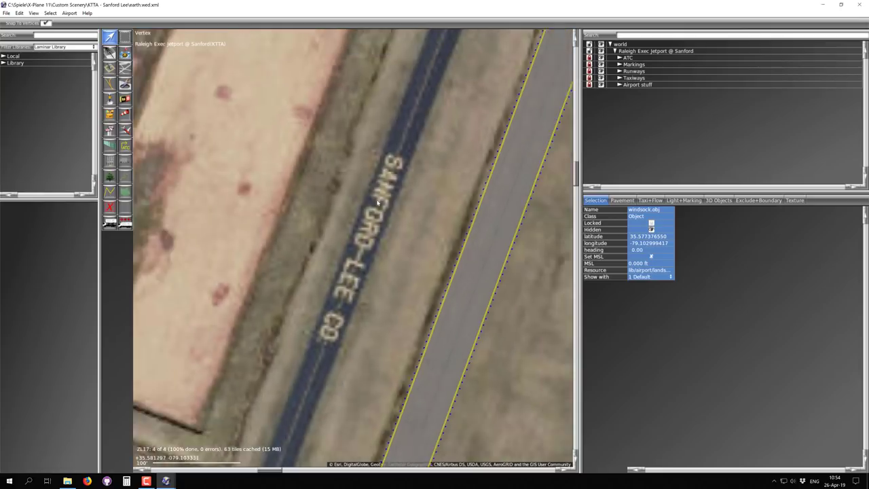
pyautogui.scroll(-1, 377, 202)
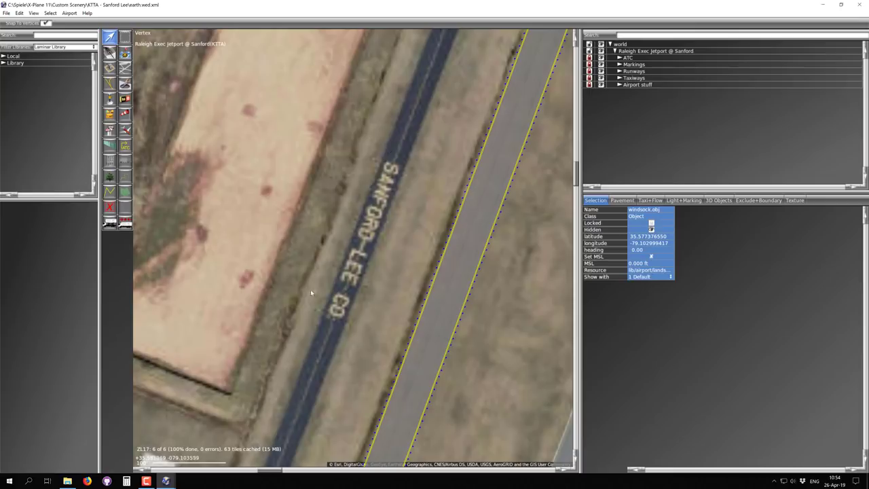
pyautogui.scroll(-2, 354, 193)
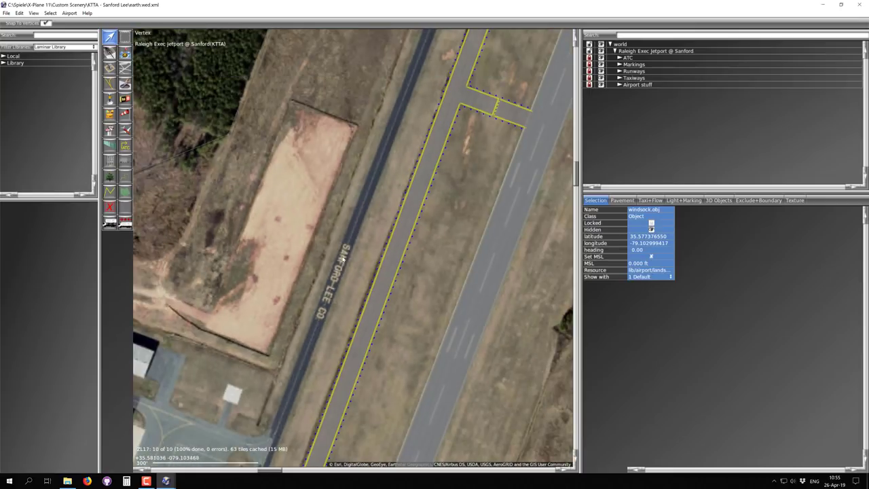
pyautogui.scroll(-3, 330, 281)
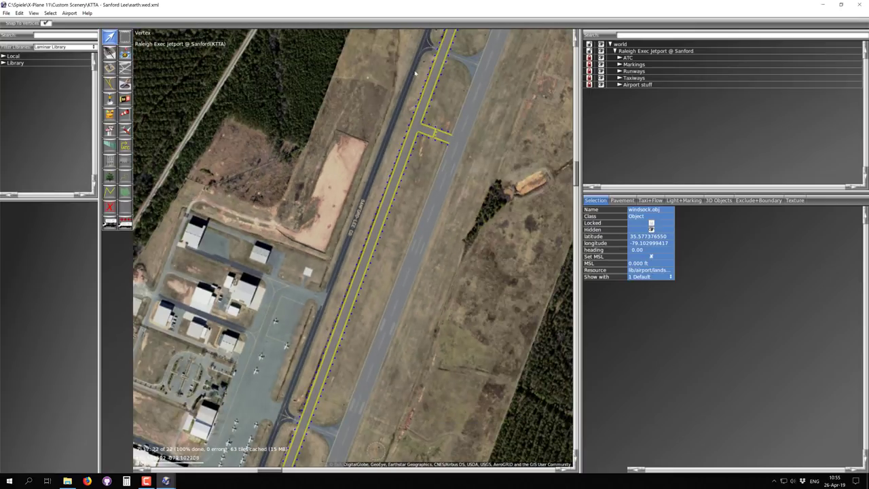
pyautogui.scroll(5, 346, 241)
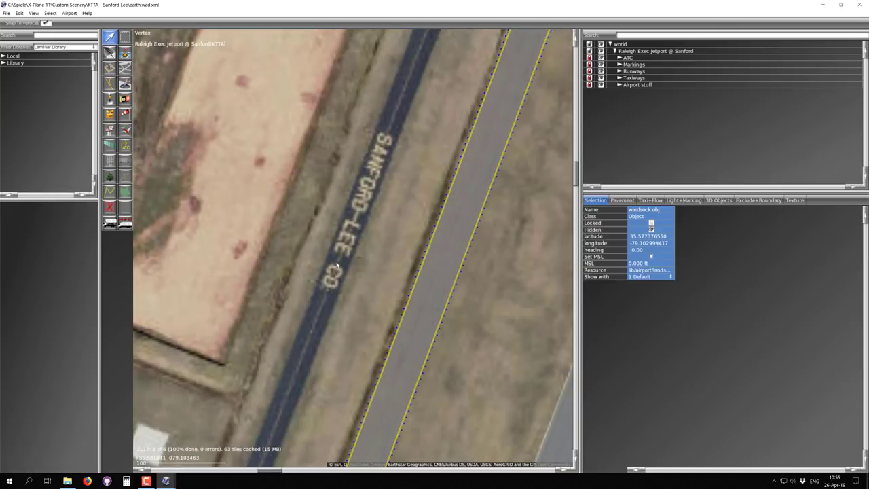
pyautogui.scroll(-2, 339, 258)
# Step: Follow the taxiway southwards and inspect the windsock inside the dashed circle east of the runway
pyautogui.moveTo(311, 318); pyautogui.dragTo(335, 217, button='right')
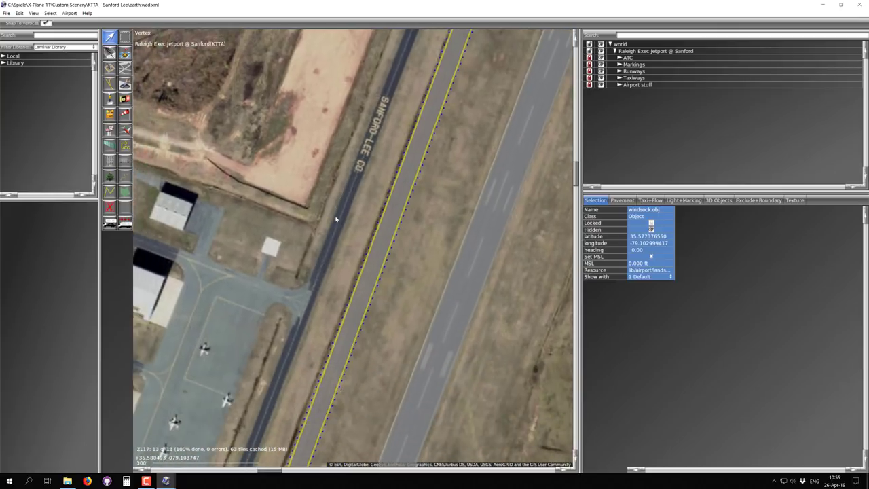
pyautogui.moveTo(276, 355); pyautogui.dragTo(368, 153, button='right')
pyautogui.moveTo(290, 371); pyautogui.dragTo(347, 203, button='right')
pyautogui.moveTo(522, 277); pyautogui.dragTo(312, 250, button='right')
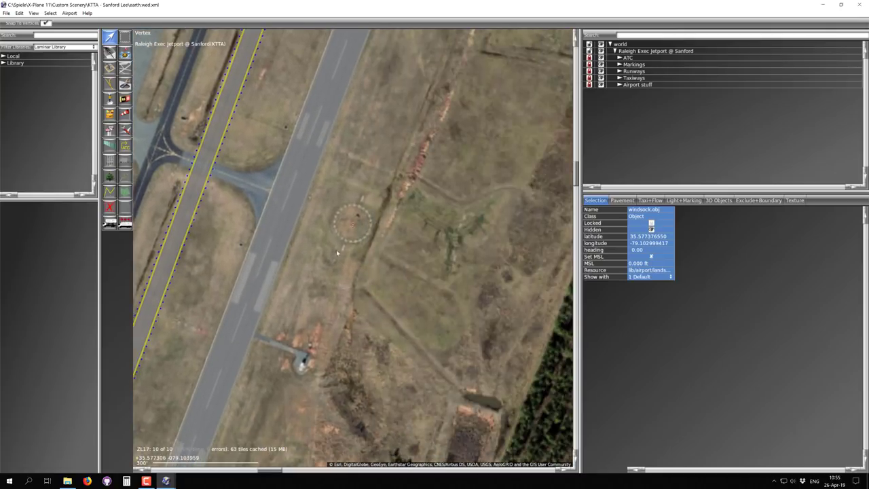
pyautogui.scroll(7, 347, 245)
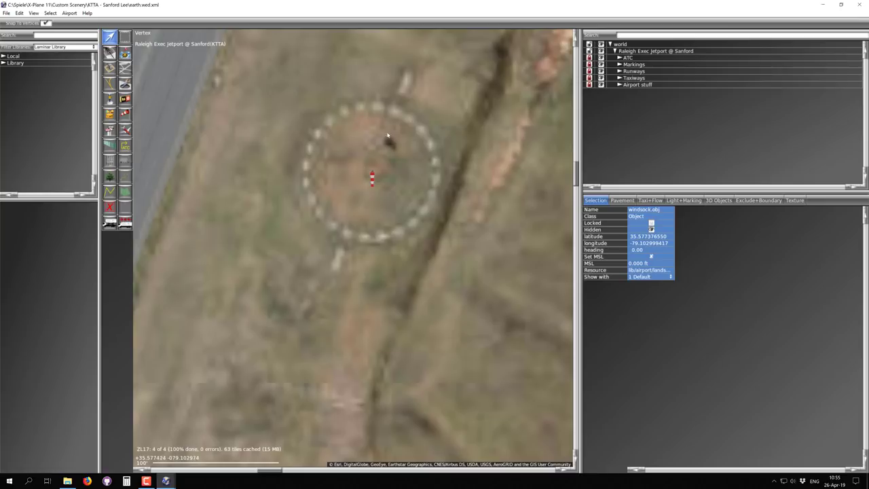
pyautogui.scroll(-3, 353, 202)
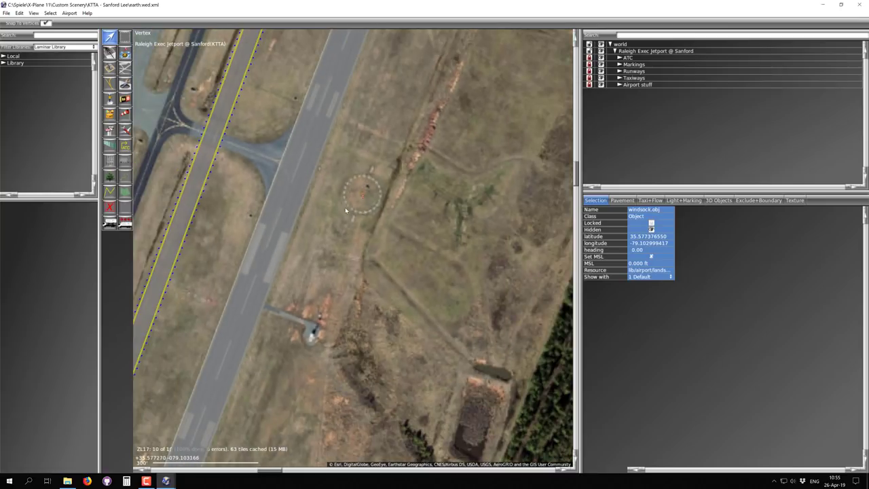
pyautogui.scroll(-4, 340, 209)
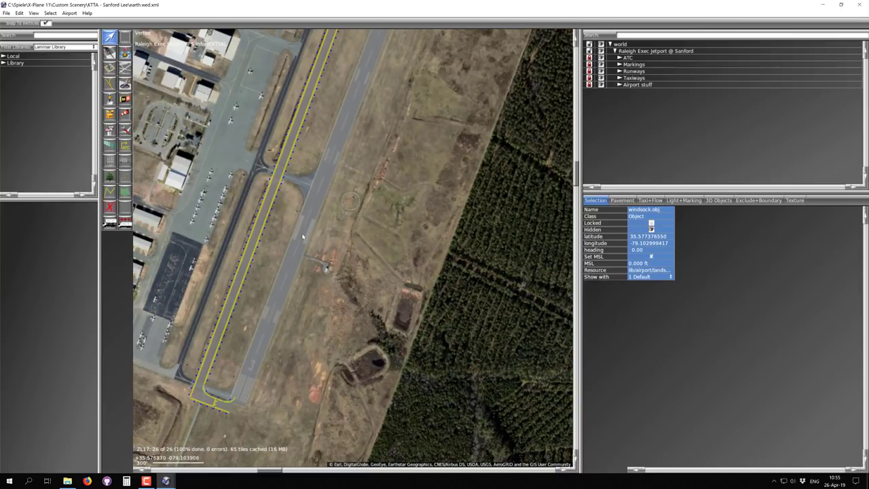
# Step: Examine the southern aircraft parking areas and the taxiway's connection to the runway's southern end
pyautogui.moveTo(303, 237); pyautogui.dragTo(336, 248, button='right')
pyautogui.moveTo(244, 225); pyautogui.dragTo(351, 222, button='right')
pyautogui.moveTo(248, 242); pyautogui.dragTo(295, 240, button='right')
pyautogui.moveTo(363, 309); pyautogui.dragTo(318, 253, button='right')
pyautogui.scroll(3, 319, 307)
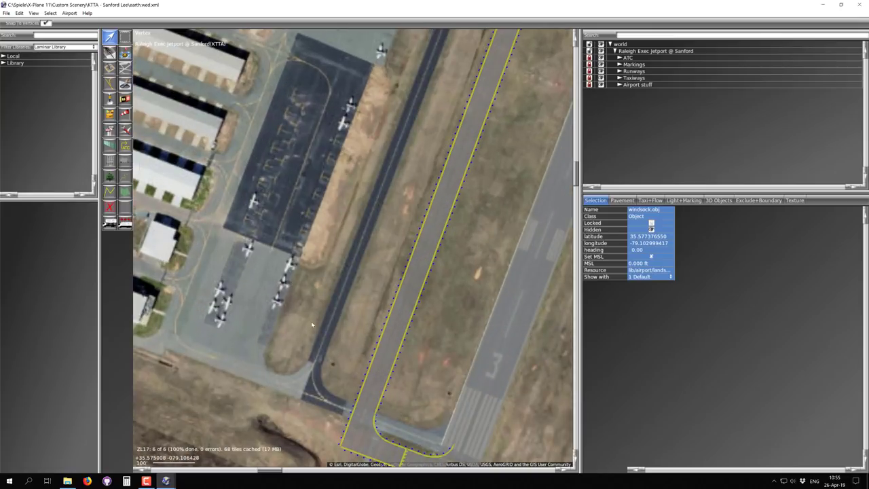
pyautogui.scroll(-3, 313, 324)
pyautogui.scroll(-2, 367, 214)
pyautogui.moveTo(367, 214); pyautogui.dragTo(321, 360, button='right')
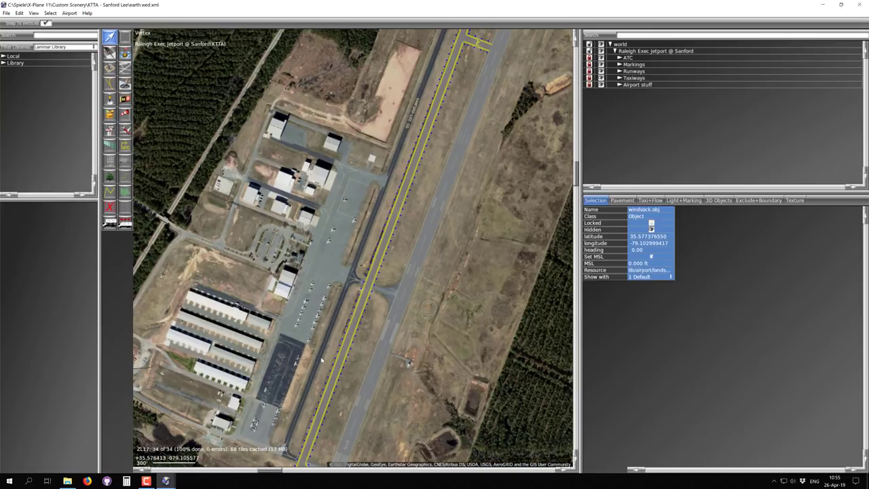
# Step: Review the whole airport and its wooded surroundings, ending at the mid-field taxiway connection to the runway
pyautogui.scroll(-1, 404, 203)
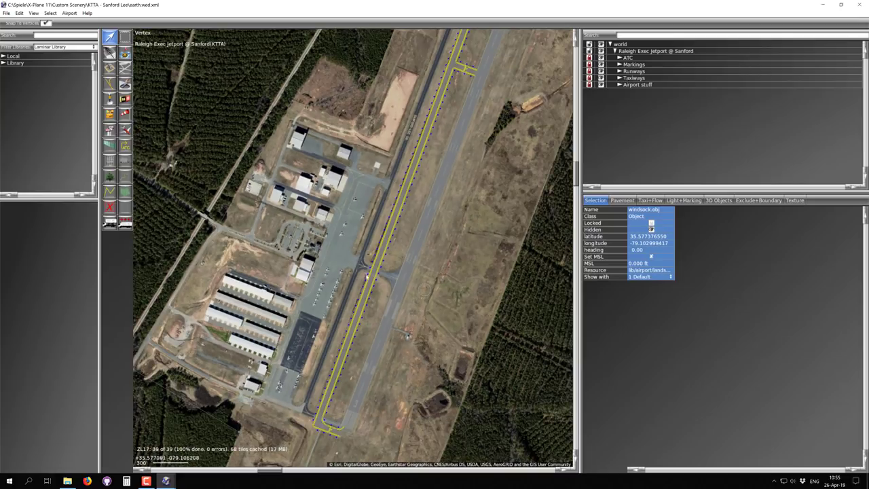
pyautogui.scroll(-3, 401, 221)
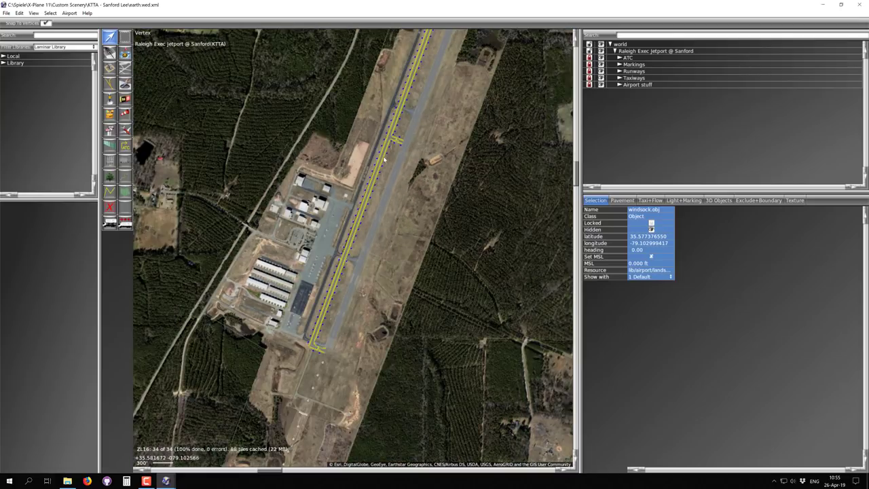
pyautogui.scroll(1, 350, 214)
pyautogui.scroll(3, 327, 265)
pyautogui.moveTo(300, 336); pyautogui.dragTo(323, 201, button='right')
pyautogui.scroll(1, 317, 242)
pyautogui.scroll(2, 317, 242)
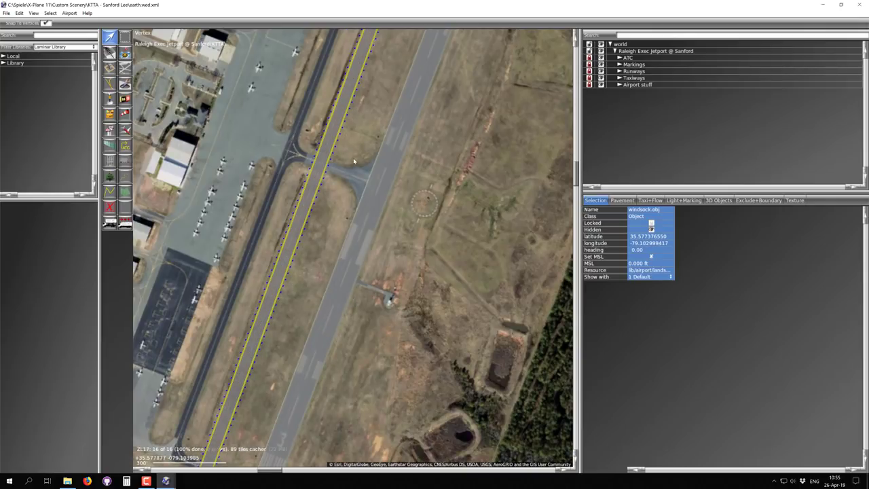
# Step: Inspect the runway markings from the mid-field taxiway connection down to the southern threshold, including the paved stub to the east
pyautogui.moveTo(354, 162); pyautogui.dragTo(365, 223, button='right')
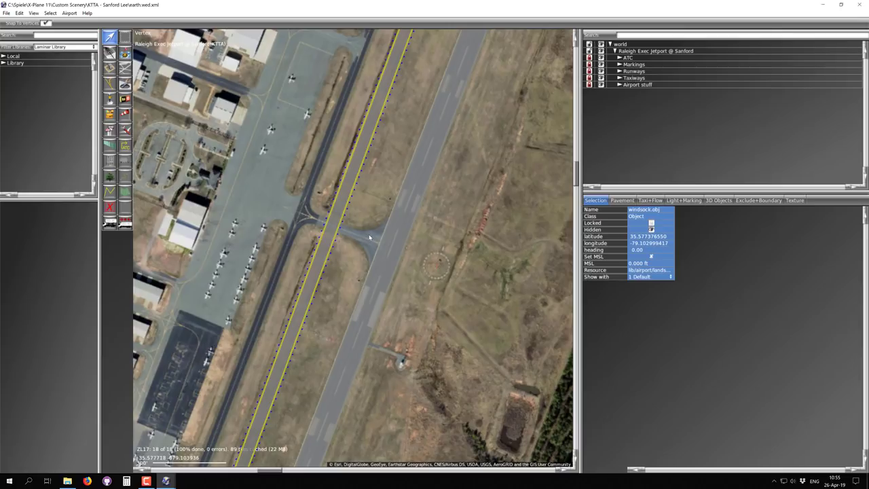
pyautogui.moveTo(298, 205); pyautogui.dragTo(420, 282, button='right')
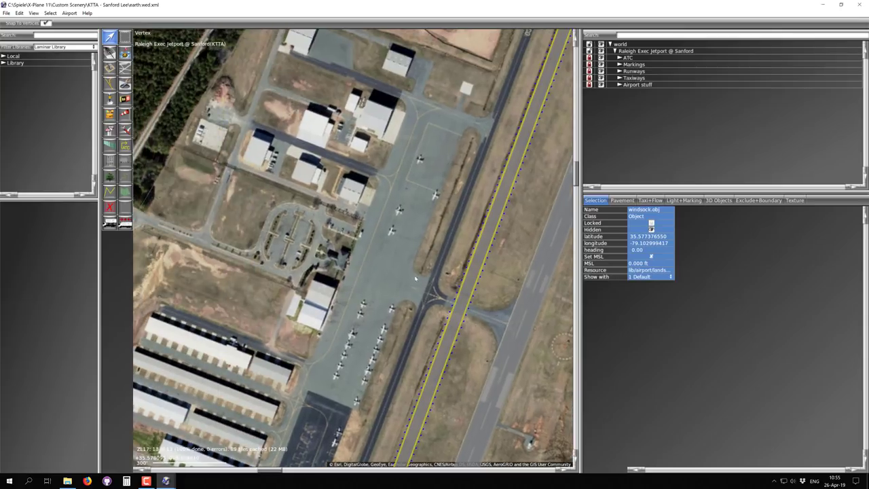
pyautogui.moveTo(488, 297); pyautogui.dragTo(330, 238, button='right')
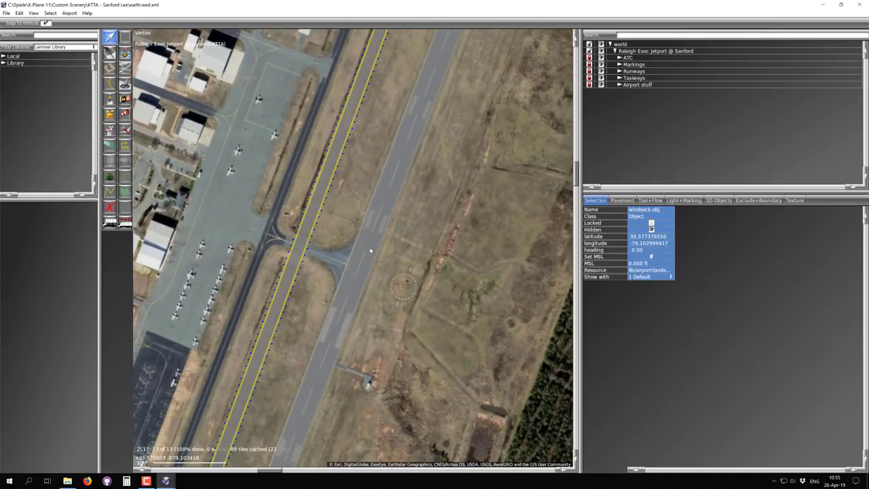
pyautogui.scroll(5, 370, 243)
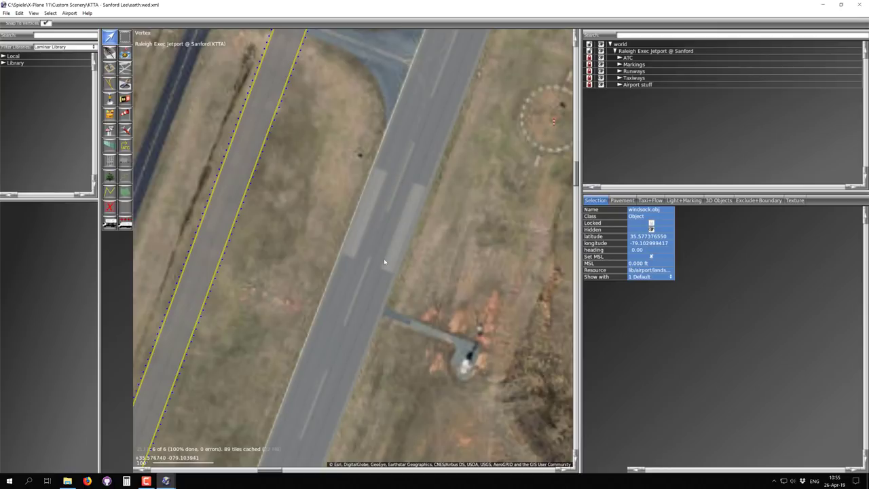
pyautogui.scroll(-5, 406, 195)
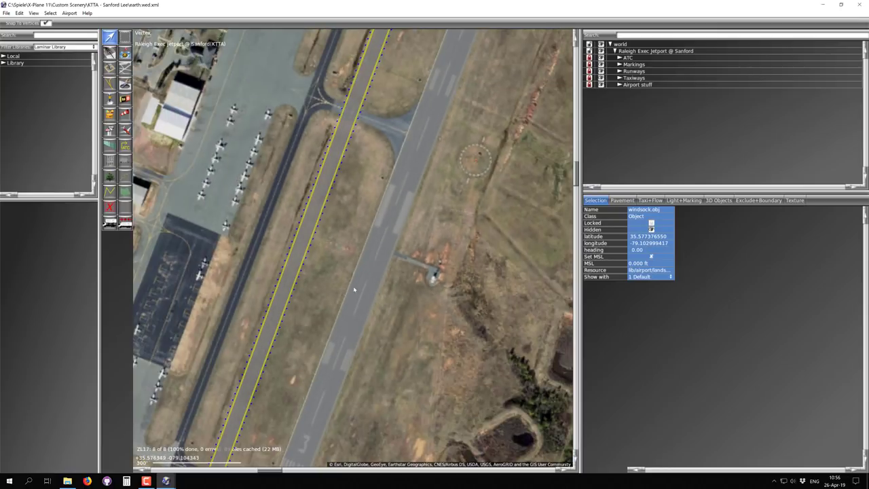
pyautogui.moveTo(385, 239); pyautogui.dragTo(414, 132, button='right')
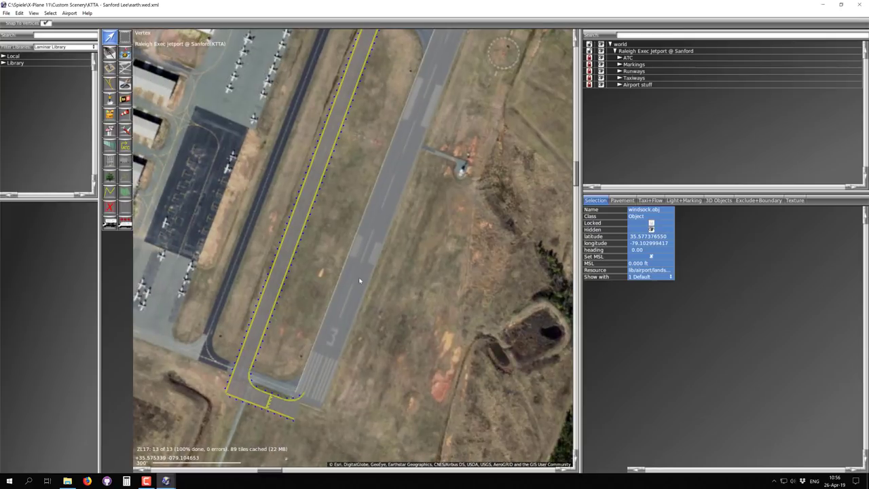
pyautogui.scroll(-1, 353, 307)
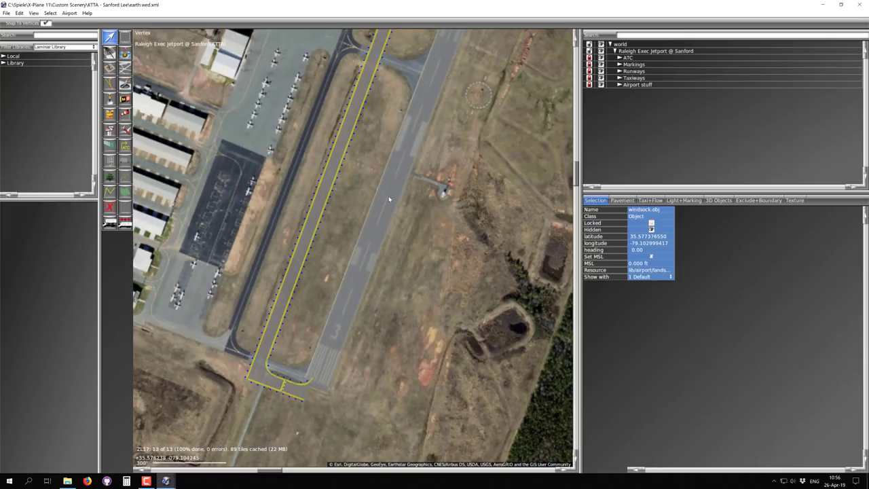
pyautogui.moveTo(408, 127); pyautogui.dragTo(353, 234, button='right')
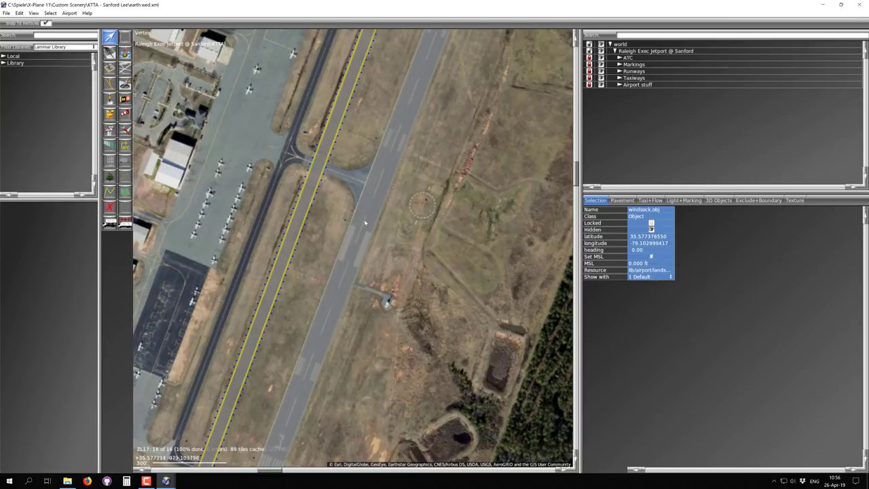
# Step: Inspect the runway's aiming point markings, centreline and threshold stripes at the southern 3 end, then return to mid-field
pyautogui.scroll(5, 349, 255)
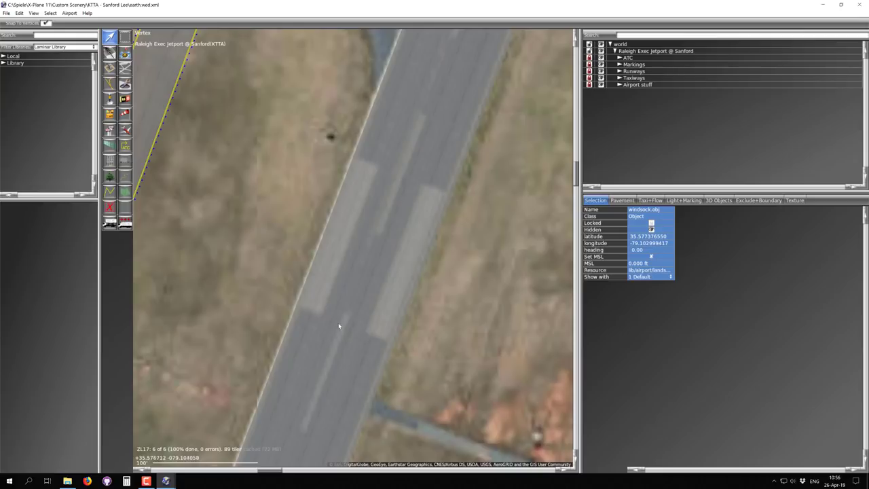
pyautogui.scroll(-3, 336, 331)
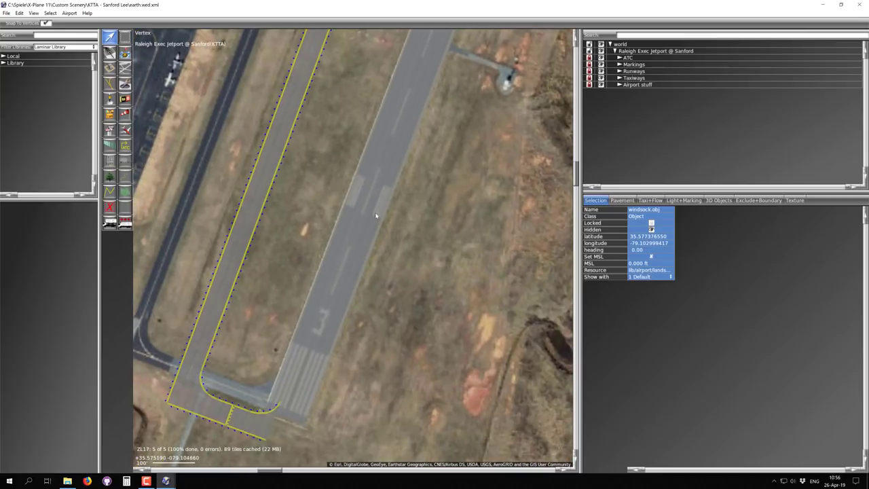
pyautogui.scroll(2, 367, 169)
pyautogui.scroll(-3, 358, 267)
pyautogui.moveTo(359, 268); pyautogui.dragTo(405, 72, button='right')
pyautogui.scroll(1, 361, 235)
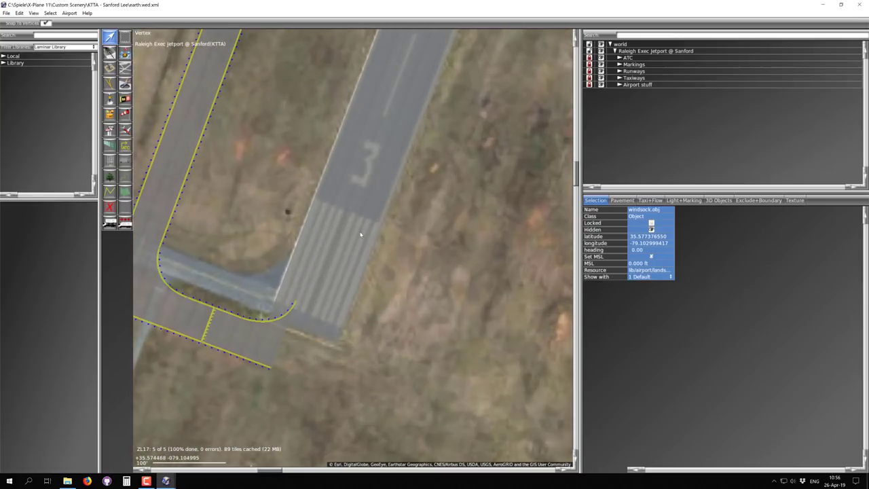
pyautogui.scroll(-3, 333, 222)
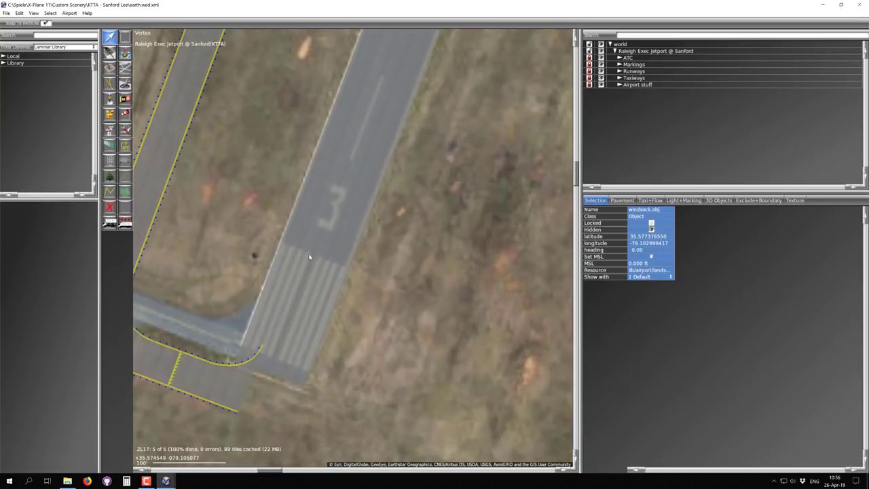
pyautogui.moveTo(325, 243); pyautogui.dragTo(319, 254, button='right')
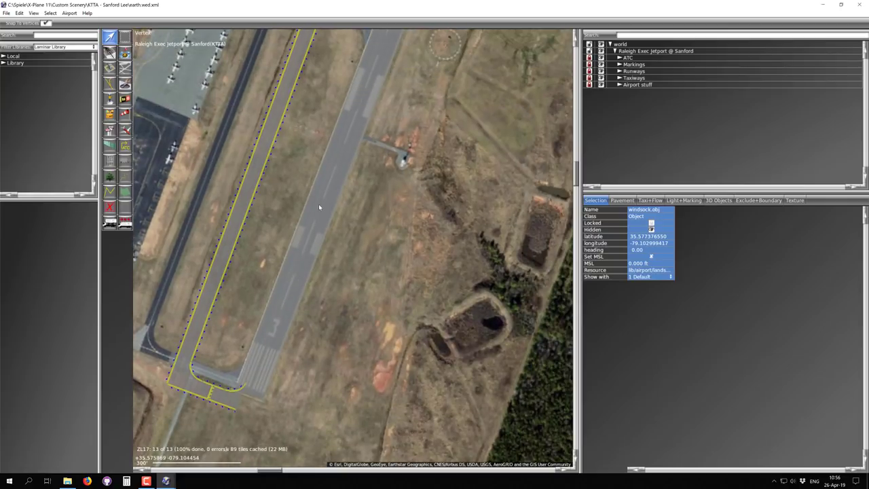
pyautogui.scroll(-1, 278, 309)
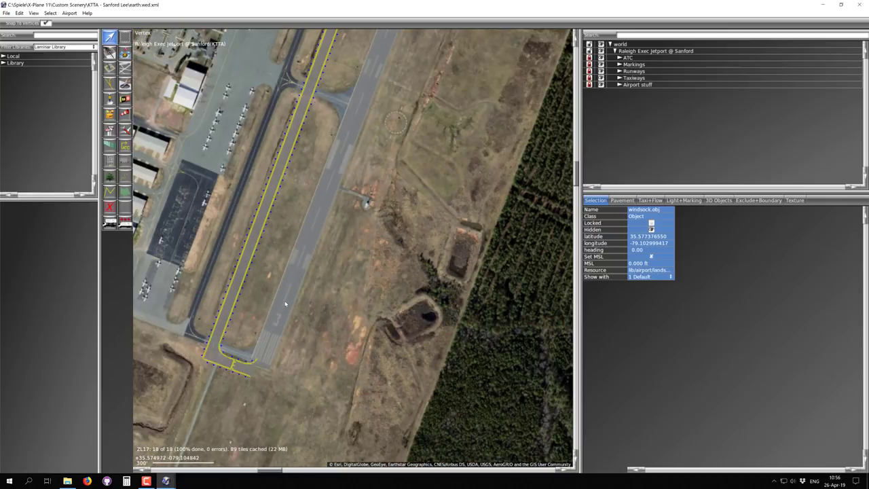
pyautogui.moveTo(348, 150); pyautogui.dragTo(337, 241, button='right')
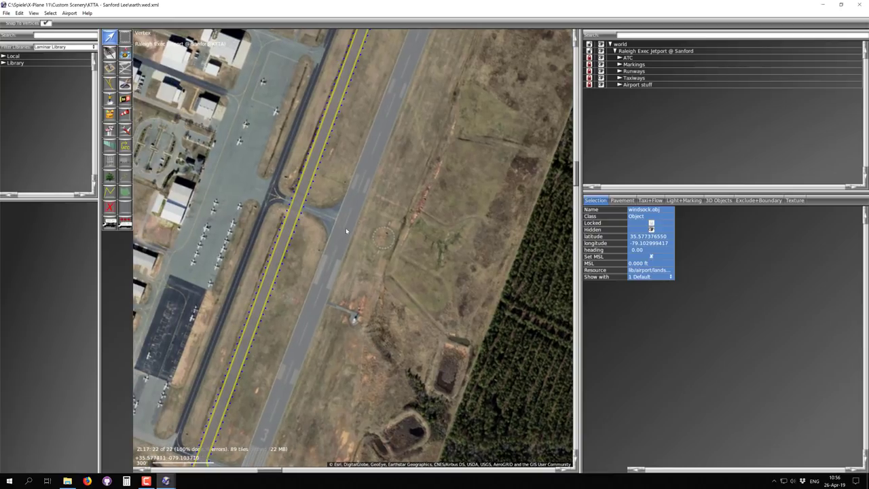
# Step: Examine the runway edge near the mid-field connection and where the small paved stub to the east joins it
pyautogui.scroll(3, 347, 230)
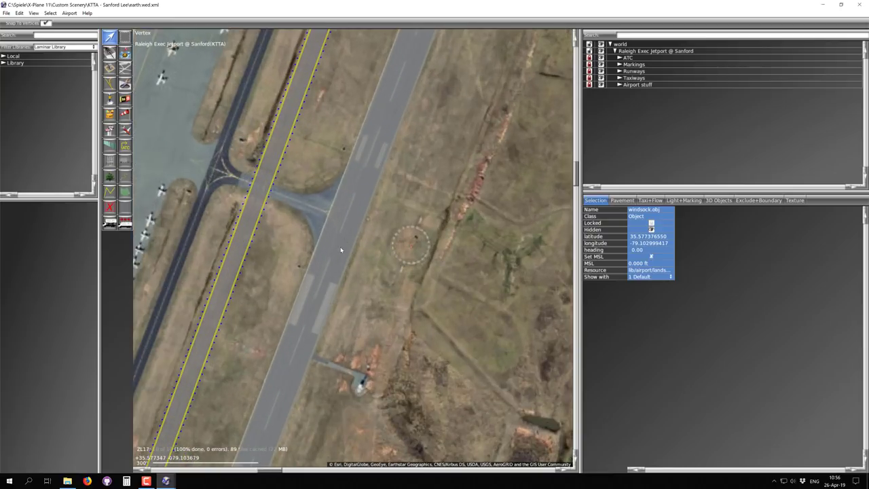
pyautogui.scroll(2, 341, 251)
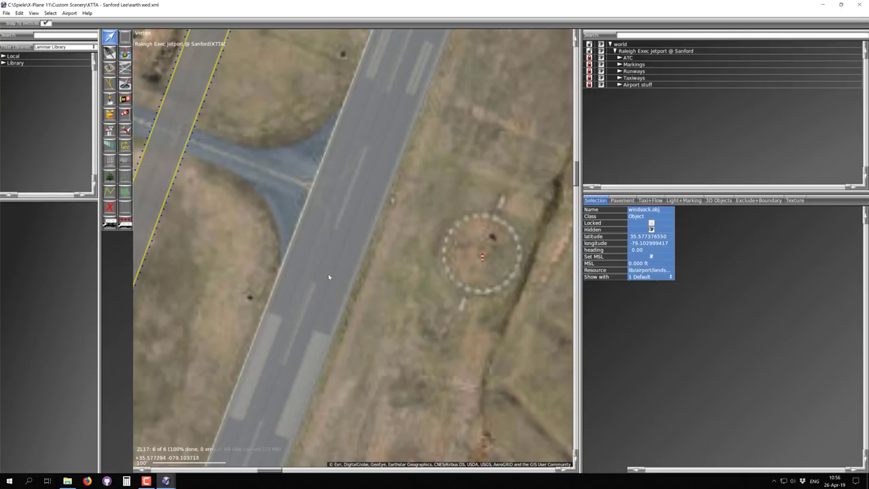
pyautogui.scroll(-3, 328, 276)
pyautogui.moveTo(292, 377); pyautogui.dragTo(326, 218, button='right')
pyautogui.scroll(8, 335, 219)
pyautogui.scroll(2, 336, 201)
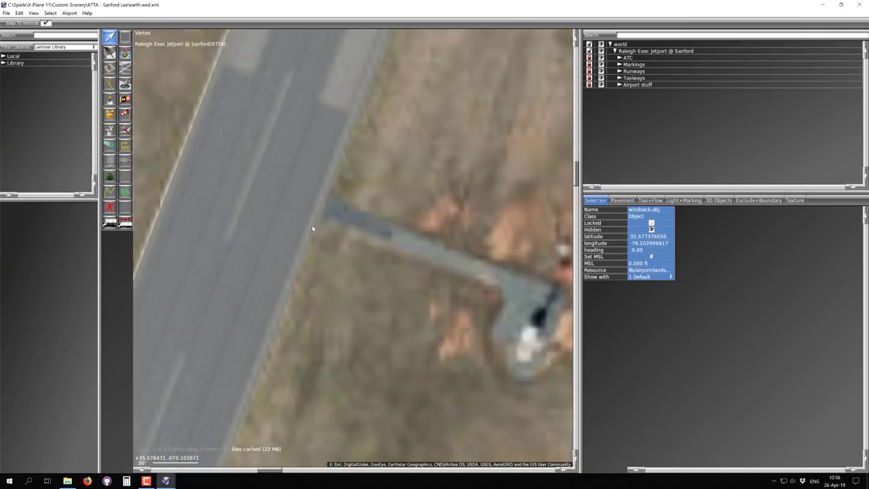
pyautogui.scroll(-2, 339, 228)
pyautogui.scroll(2, 334, 227)
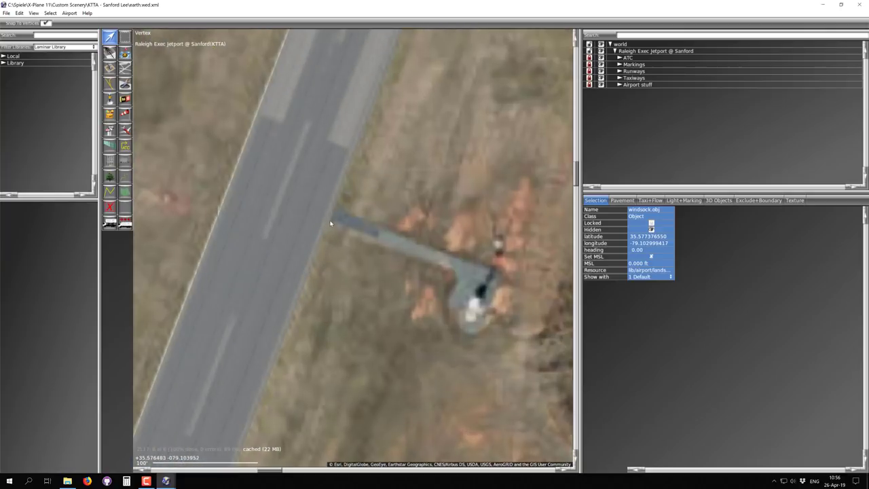
pyautogui.scroll(2, 333, 210)
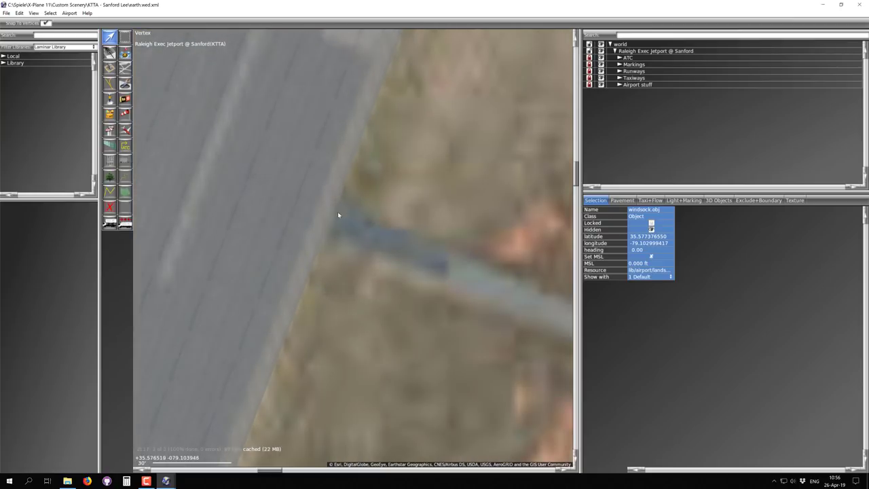
pyautogui.scroll(-4, 329, 224)
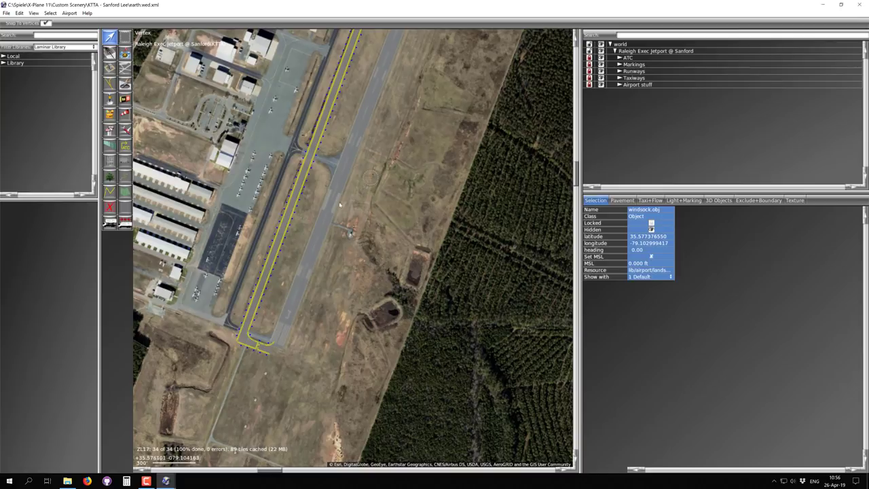
# Step: Examine the access road, the terminal car park and the adjoining apron with its yellow taxi lines west of the runway
pyautogui.moveTo(378, 102); pyautogui.dragTo(299, 268, button='right')
pyautogui.moveTo(353, 101); pyautogui.dragTo(304, 234, button='right')
pyautogui.scroll(-4, 259, 284)
pyautogui.moveTo(251, 334); pyautogui.dragTo(296, 229, button='right')
pyautogui.scroll(1, 296, 229)
pyautogui.moveTo(238, 156); pyautogui.dragTo(370, 299, button='right')
pyautogui.moveTo(251, 204); pyautogui.dragTo(319, 287, button='right')
pyautogui.scroll(5, 319, 287)
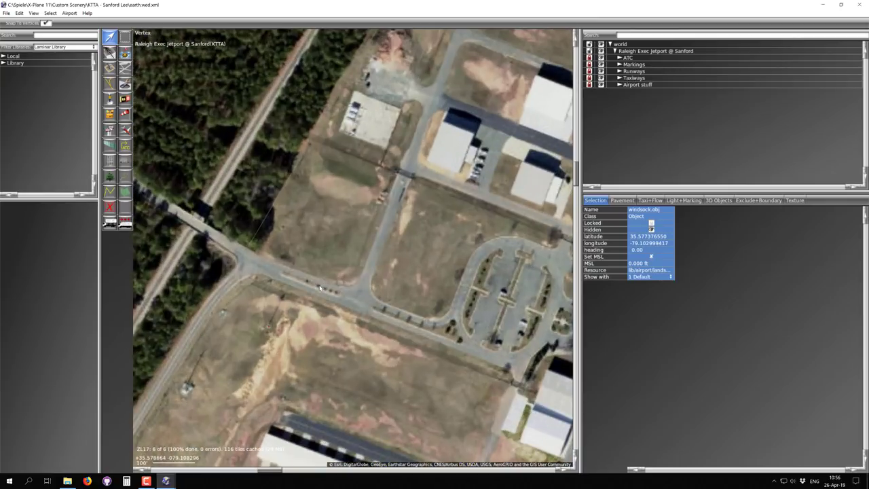
pyautogui.scroll(1, 313, 287)
pyautogui.moveTo(444, 303); pyautogui.dragTo(196, 205, button='right')
pyautogui.moveTo(464, 270); pyautogui.dragTo(227, 279, button='right')
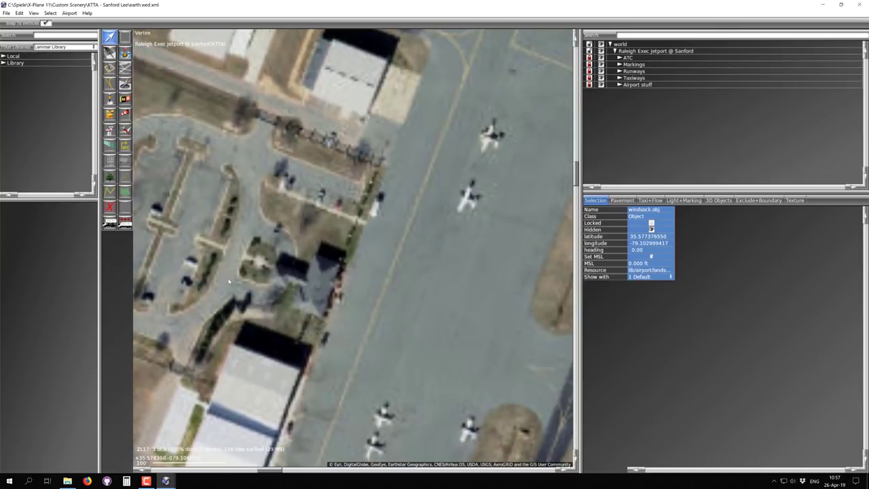
pyautogui.moveTo(396, 189); pyautogui.dragTo(343, 319, button='right')
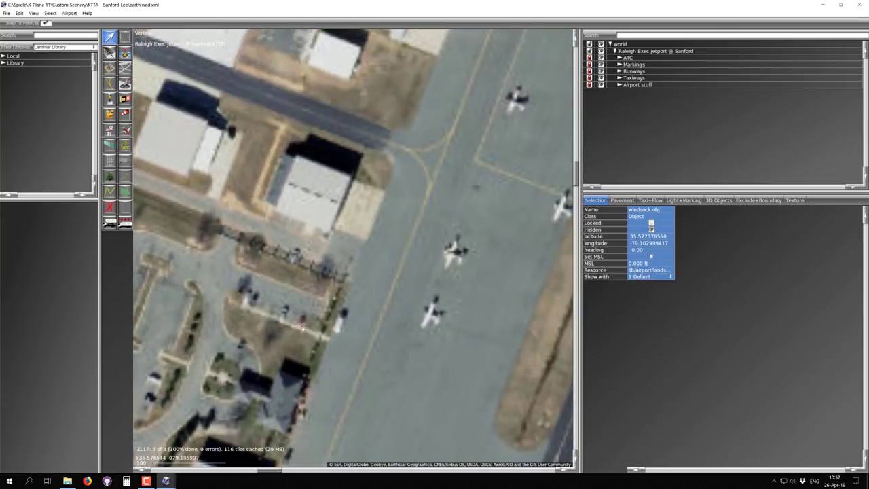
pyautogui.scroll(-1, 335, 298)
pyautogui.scroll(-4, 312, 288)
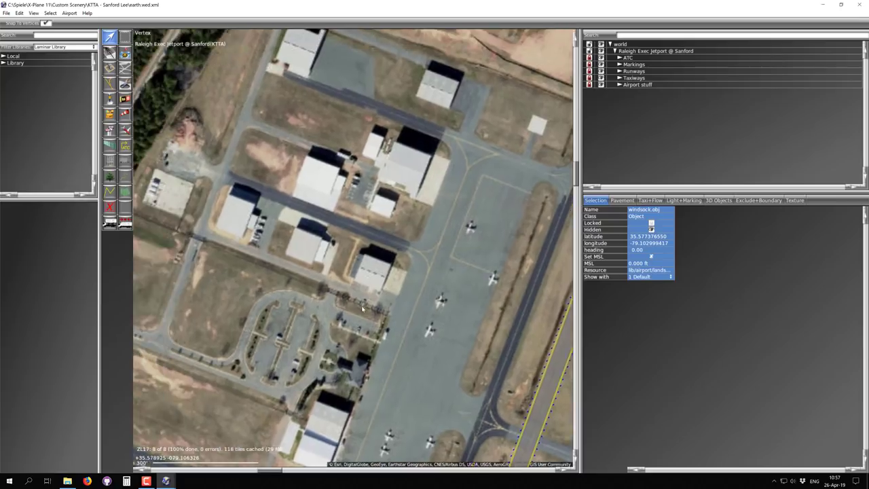
# Step: Survey the airport northwards along the runway, then inspect the entrance road and its branches around the terminal car park
pyautogui.moveTo(387, 337); pyautogui.dragTo(341, 233, button='right')
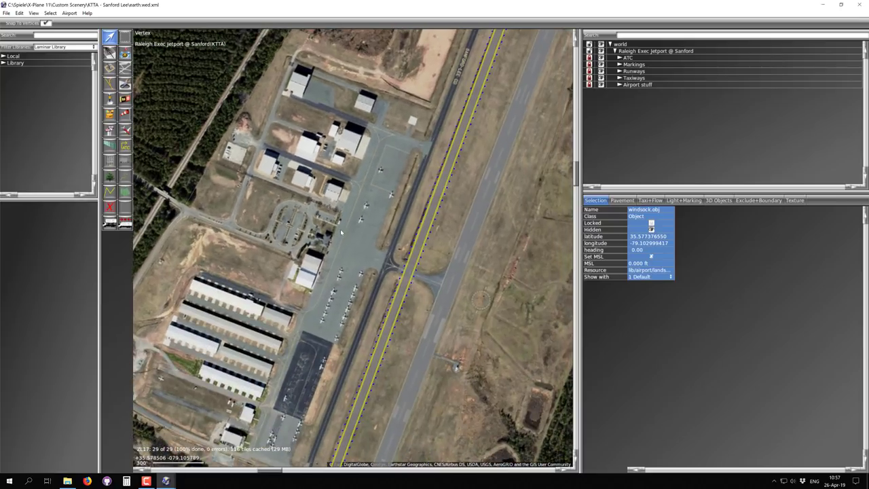
pyautogui.scroll(-2, 341, 233)
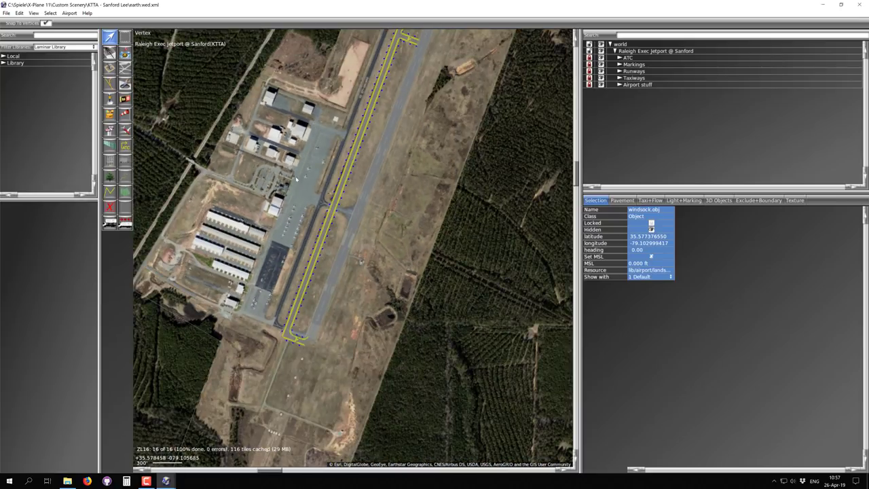
pyautogui.moveTo(288, 170); pyautogui.dragTo(303, 209, button='right')
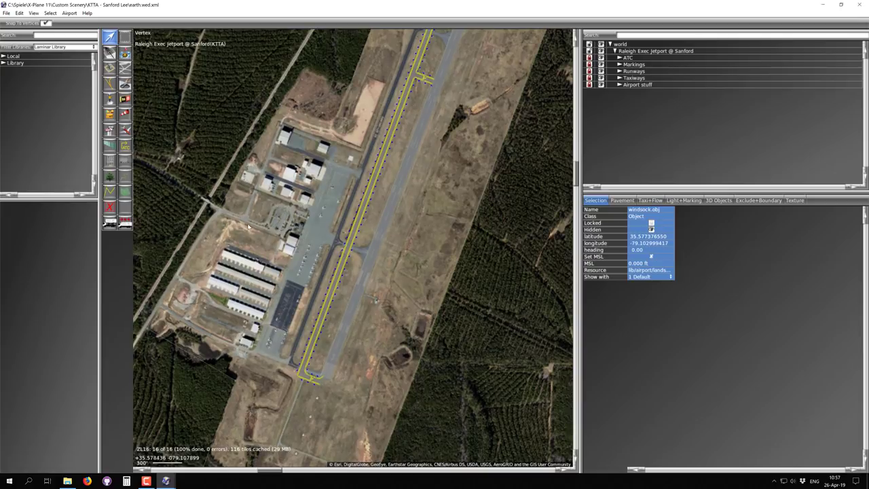
pyautogui.moveTo(317, 242); pyautogui.dragTo(276, 337, button='right')
pyautogui.moveTo(335, 126); pyautogui.dragTo(313, 197, button='right')
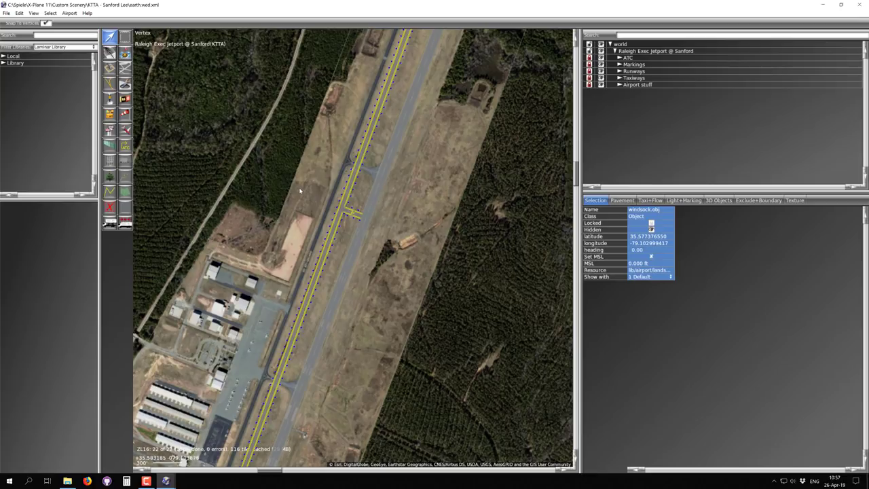
pyautogui.moveTo(160, 353); pyautogui.dragTo(291, 250, button='right')
pyautogui.scroll(4, 304, 203)
pyautogui.scroll(3, 292, 250)
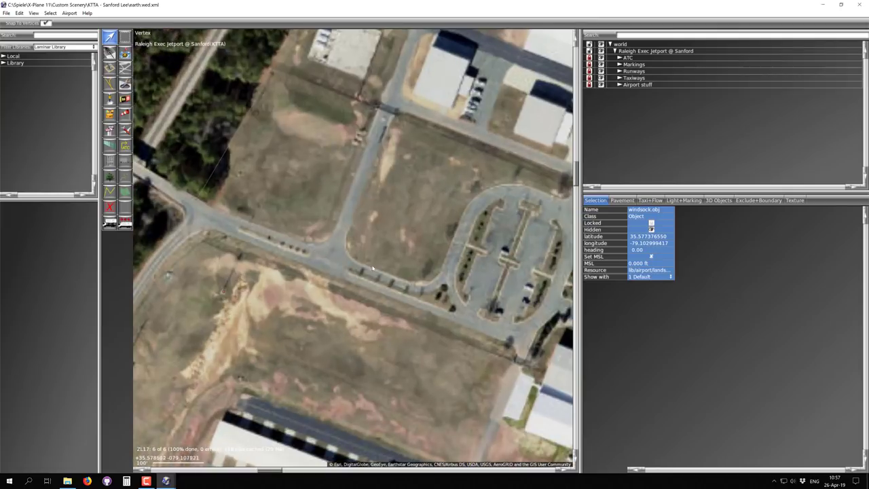
pyautogui.moveTo(447, 305); pyautogui.dragTo(364, 327, button='right')
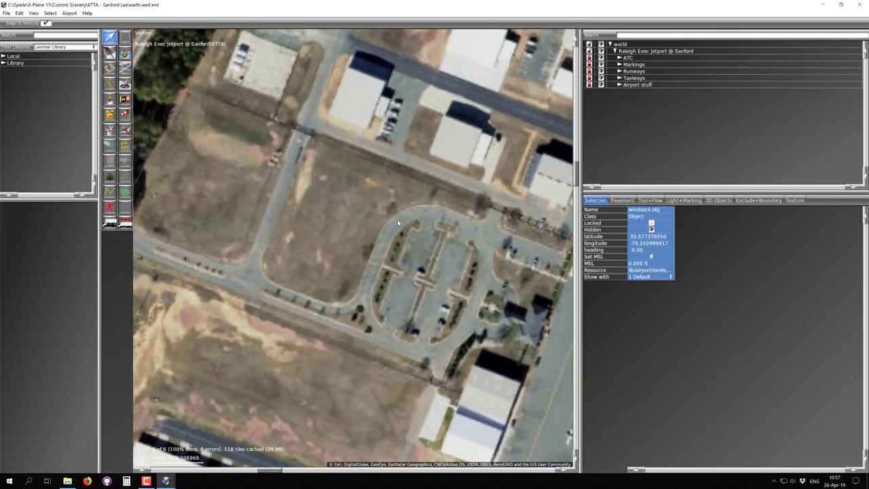
pyautogui.moveTo(254, 276); pyautogui.dragTo(339, 282, button='right')
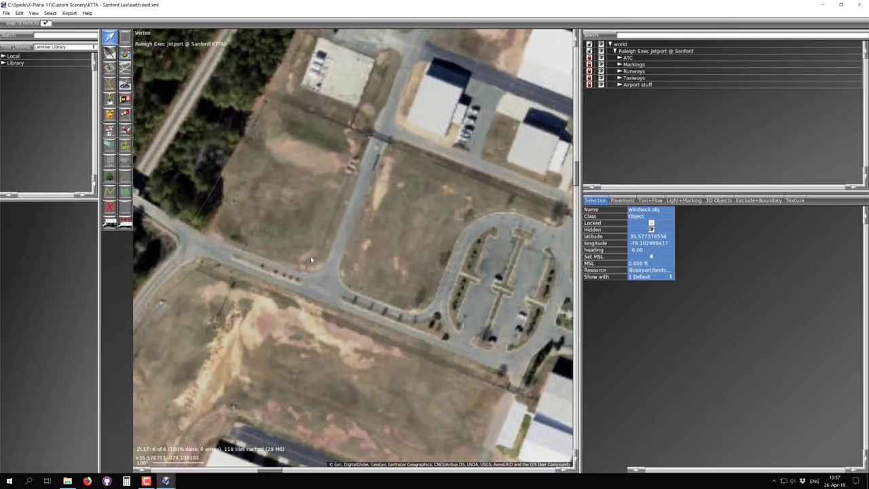
pyautogui.scroll(-3, 288, 262)
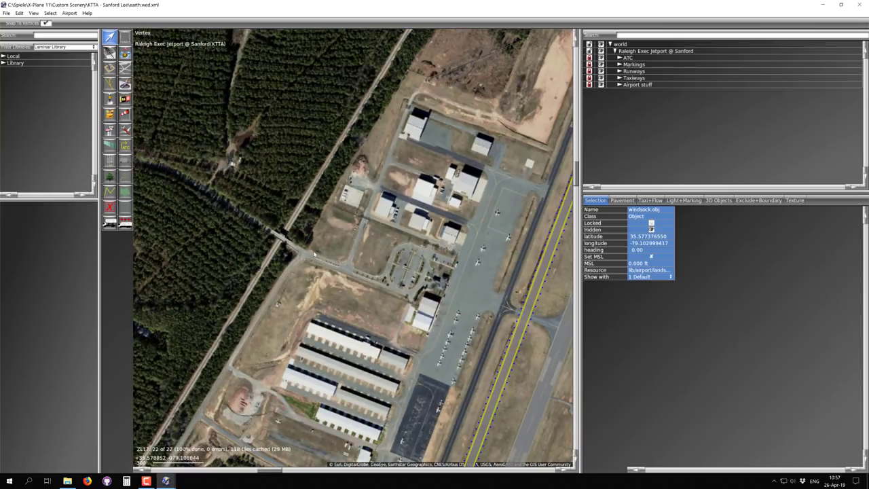
# Step: Review the surrounding forest and roads, the hangar rows, and the small buildings beside the southern apron
pyautogui.scroll(-2, 316, 260)
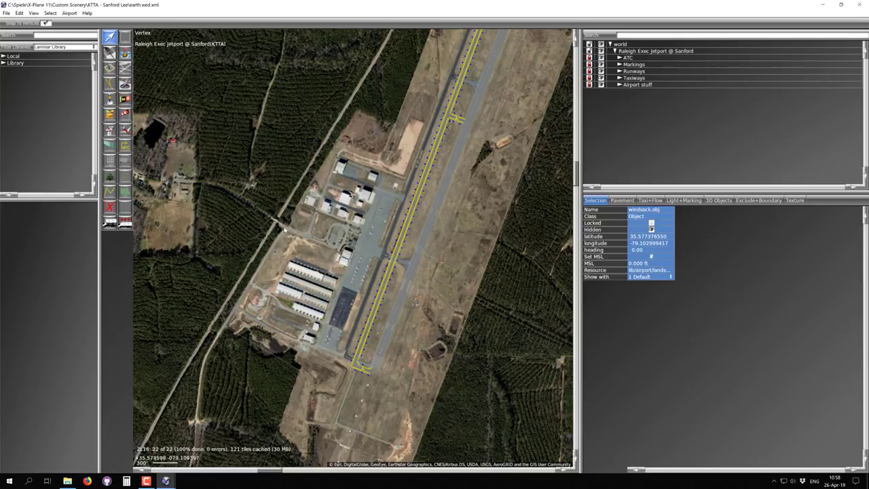
pyautogui.scroll(-2, 313, 236)
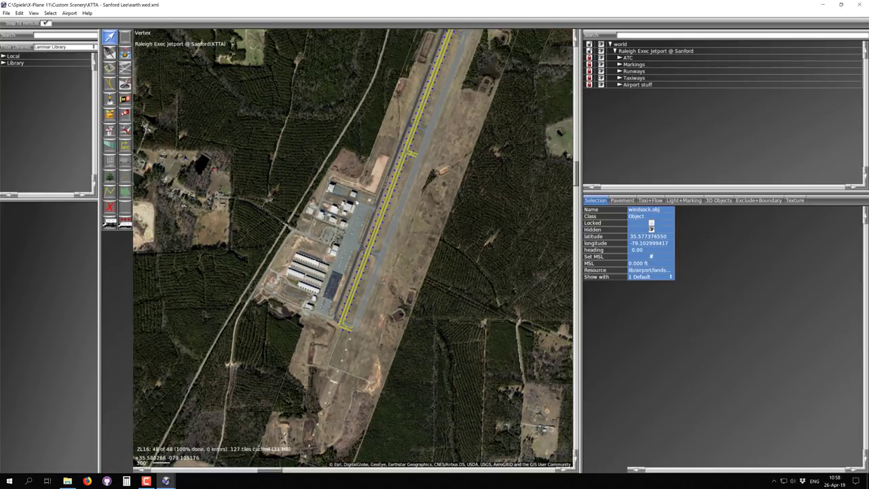
pyautogui.scroll(2, 311, 241)
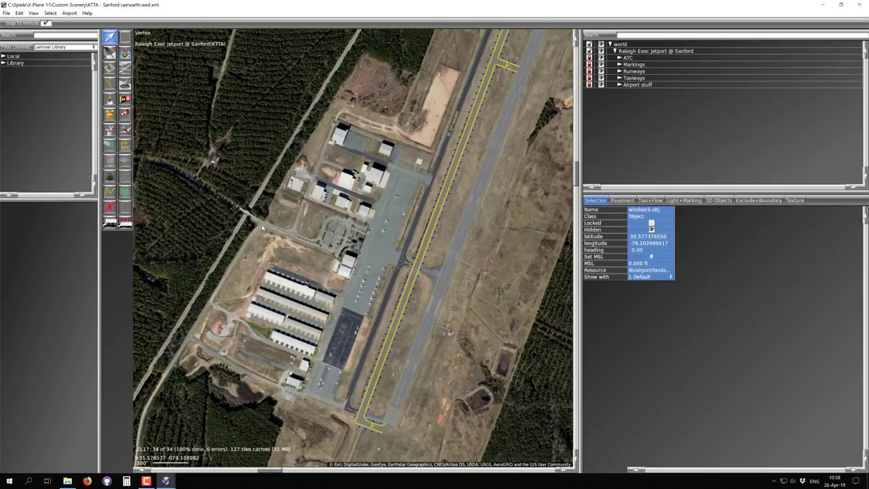
pyautogui.scroll(2, 262, 229)
pyautogui.scroll(-2, 264, 226)
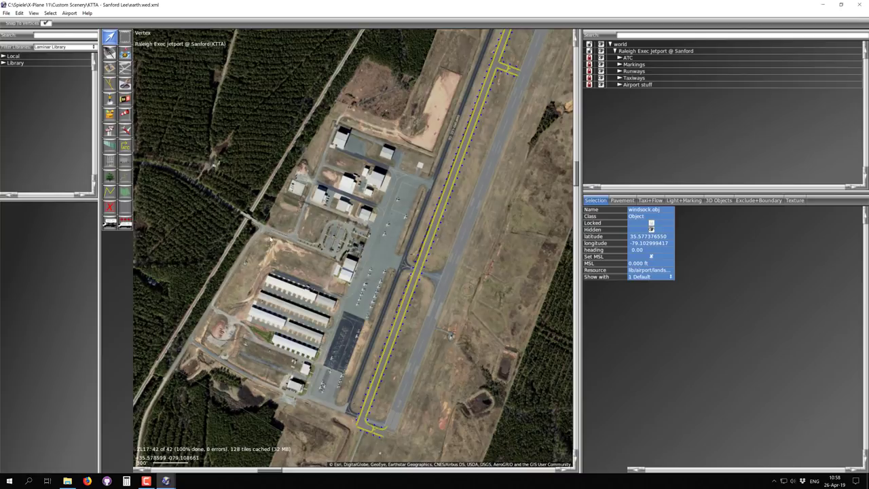
pyautogui.moveTo(308, 297); pyautogui.dragTo(277, 229, button='right')
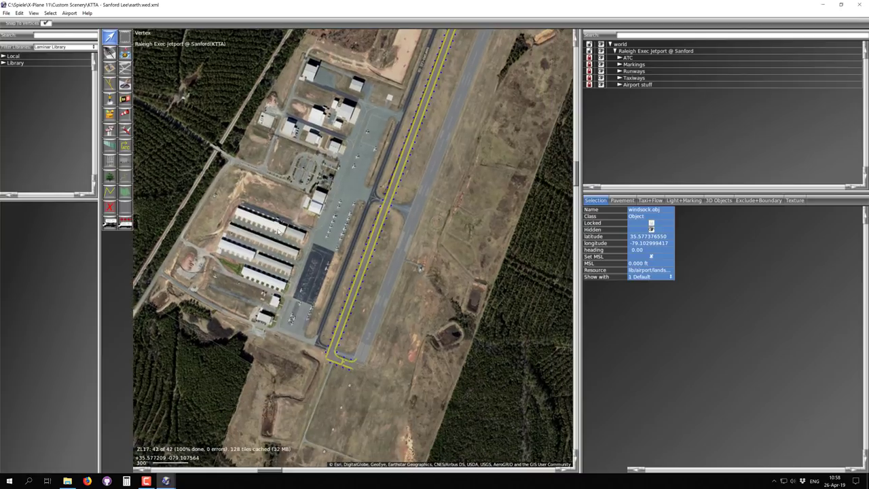
pyautogui.moveTo(246, 200); pyautogui.dragTo(300, 219, button='right')
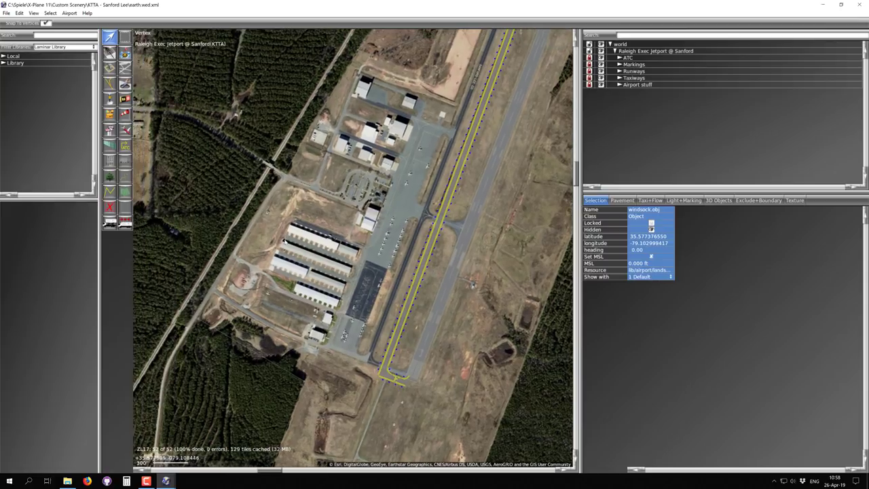
pyautogui.scroll(4, 325, 352)
pyautogui.scroll(2, 325, 351)
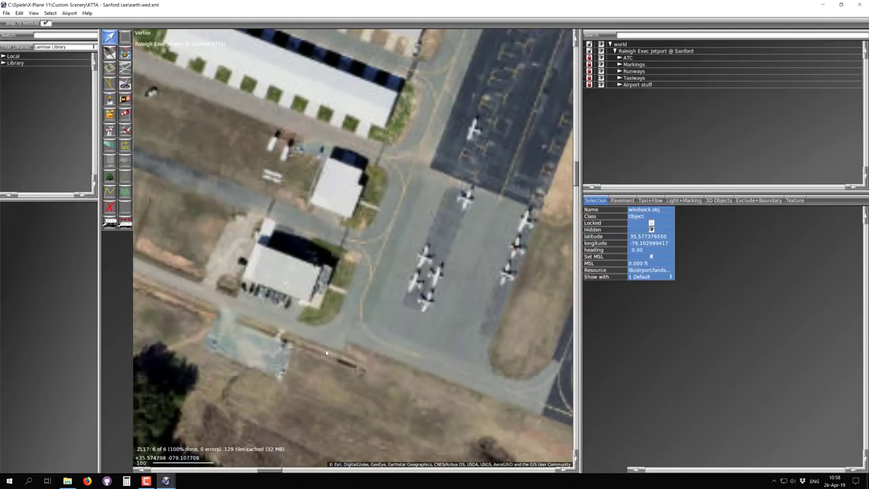
pyautogui.scroll(-2, 334, 338)
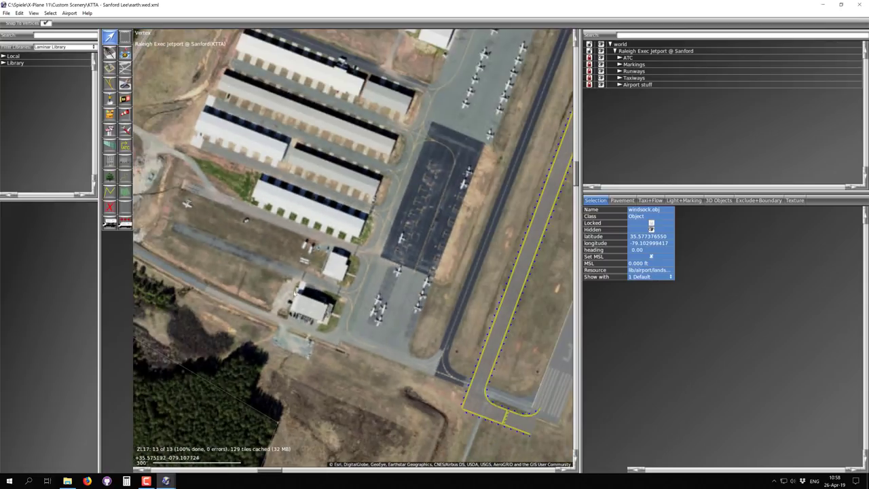
pyautogui.moveTo(291, 345); pyautogui.dragTo(314, 285, button='right')
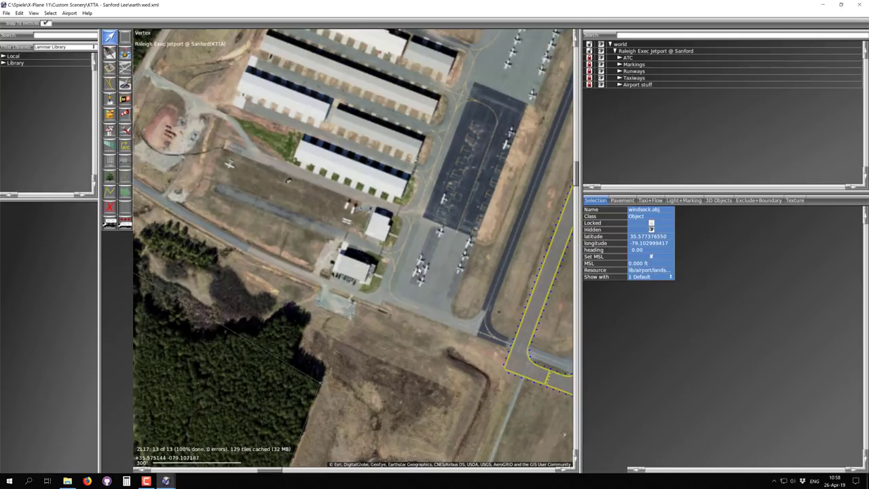
pyautogui.scroll(-3, 277, 405)
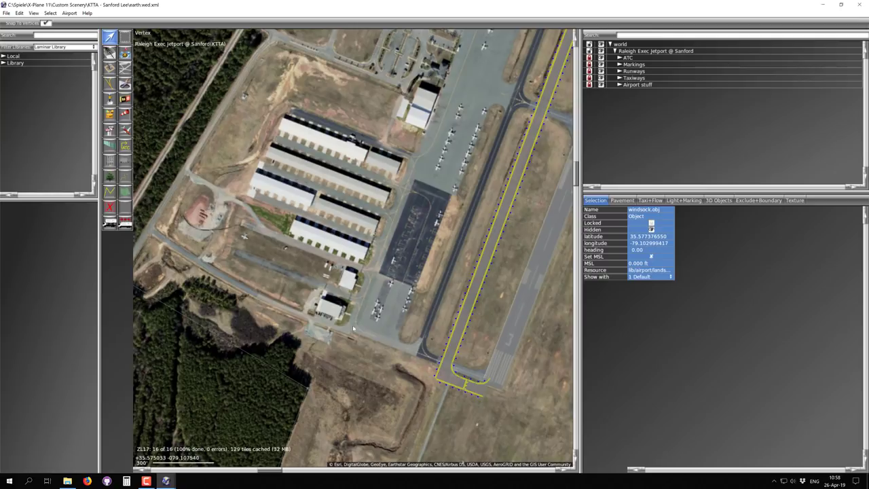
# Step: Examine the small buildings and access road beside the southern apron, and survey the airfield northwards along the runway
pyautogui.scroll(3, 323, 327)
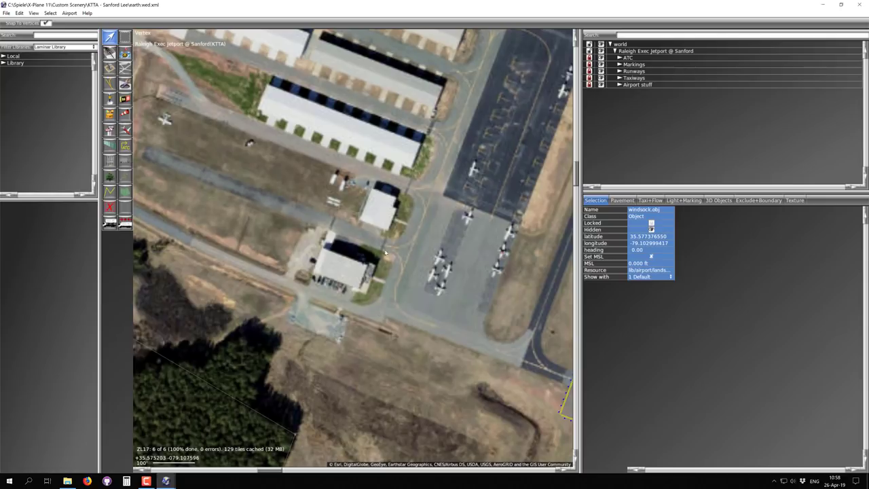
pyautogui.scroll(-3, 391, 295)
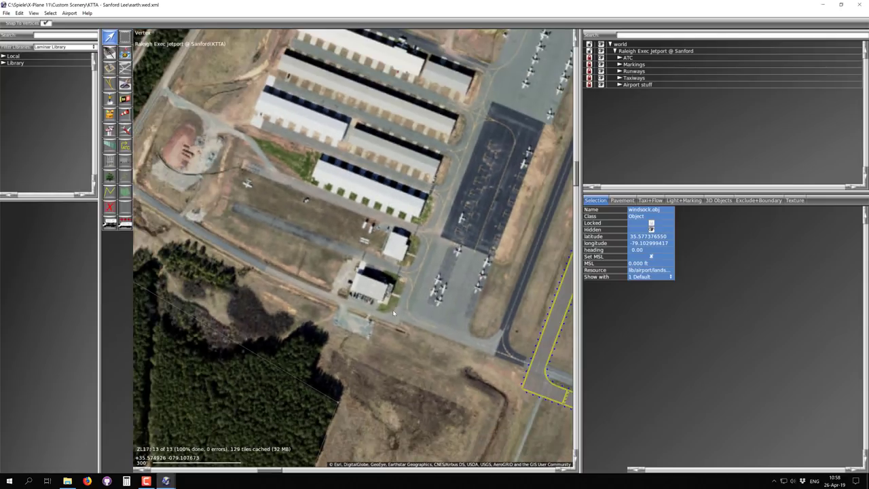
pyautogui.scroll(3, 402, 320)
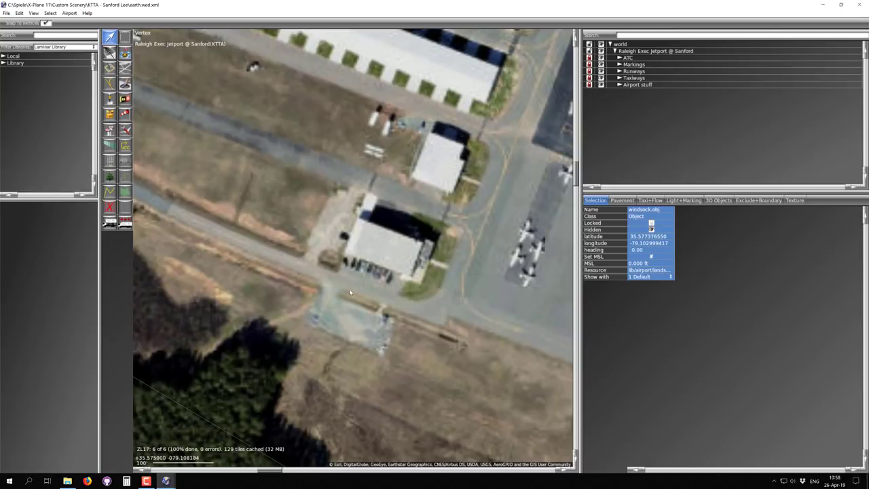
pyautogui.scroll(-3, 347, 290)
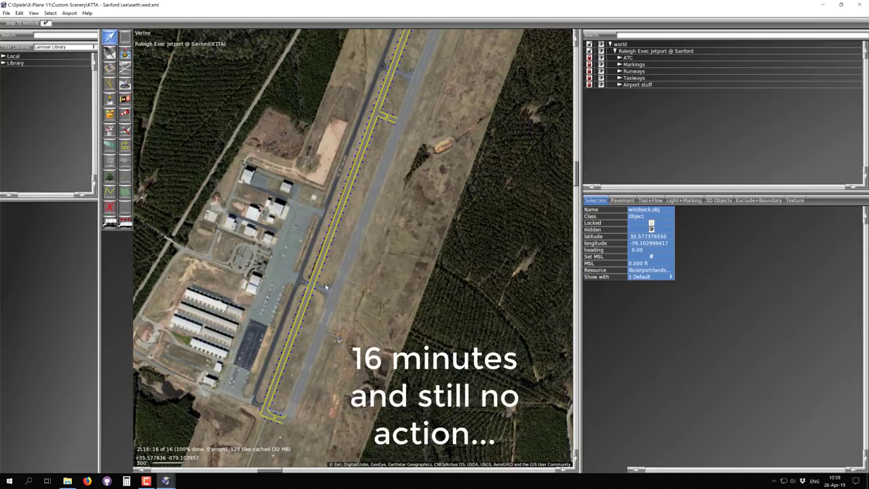
pyautogui.moveTo(361, 247); pyautogui.dragTo(356, 257, button='right')
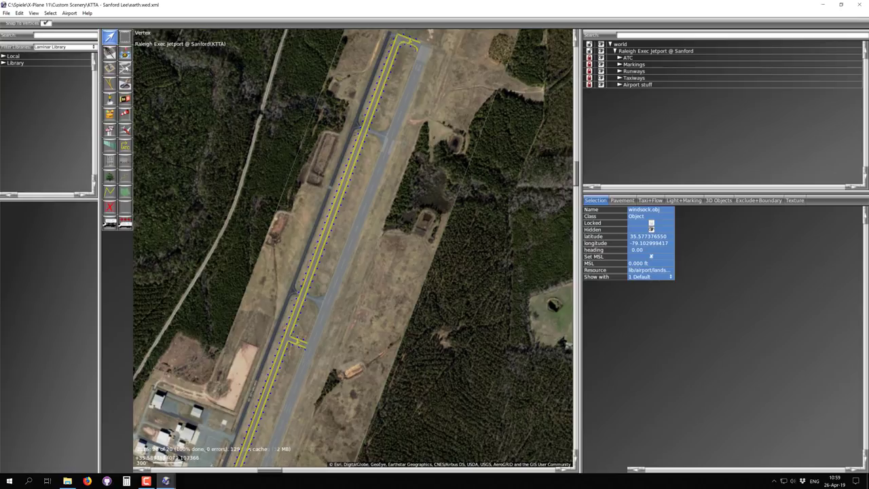
# Step: Draw a five-sided asphalt taxiway polygon on the grass east of the runway, near the mid-field connection
pyautogui.click(125, 68)
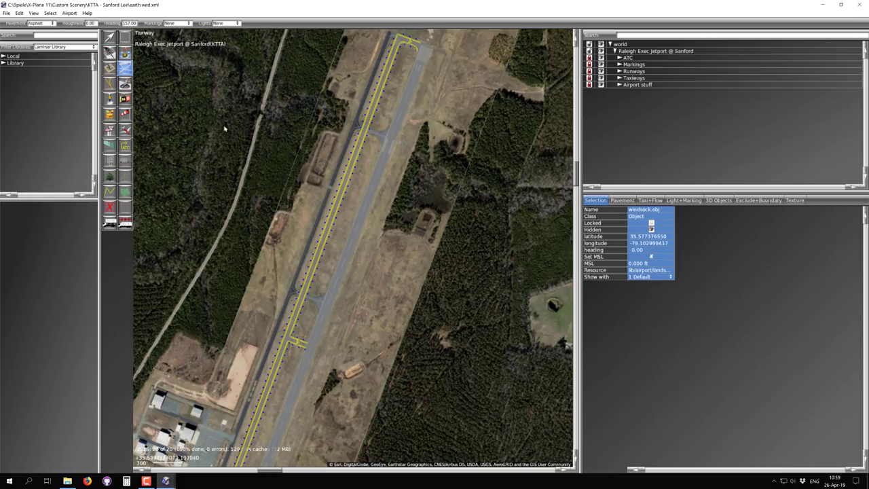
pyautogui.moveTo(326, 277); pyautogui.dragTo(326, 204, button='right')
pyautogui.scroll(3, 374, 210)
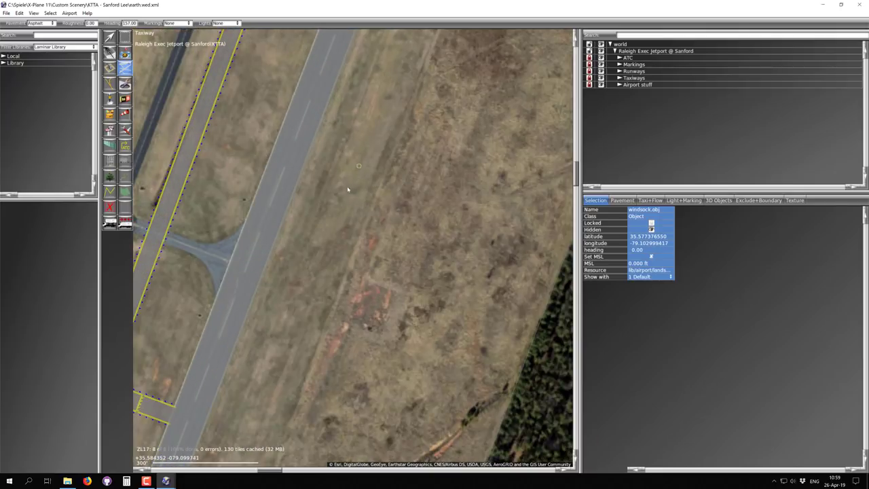
pyautogui.click(381, 266)
pyautogui.click(460, 202)
pyautogui.click(408, 90)
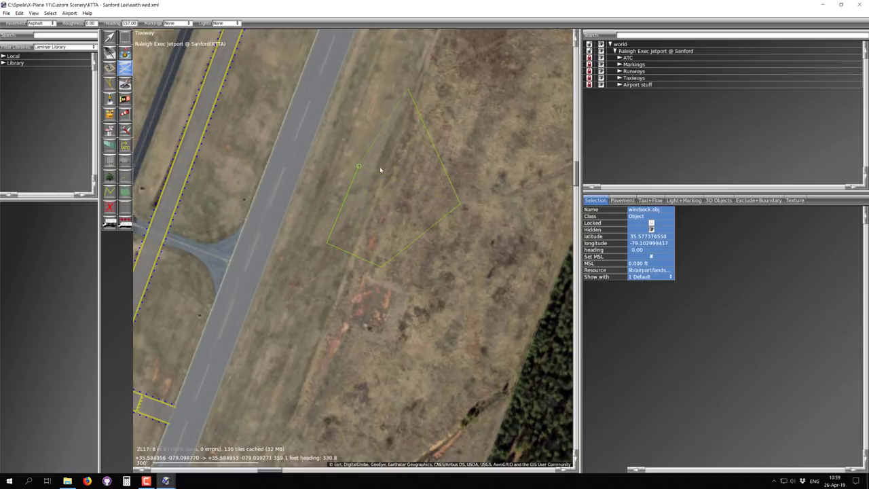
pyautogui.scroll(5, 359, 170)
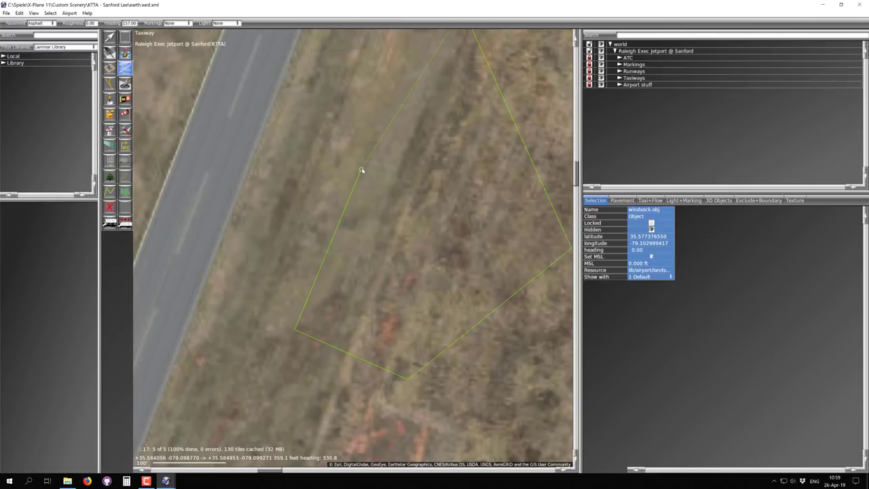
pyautogui.click(362, 170)
pyautogui.scroll(-6, 362, 172)
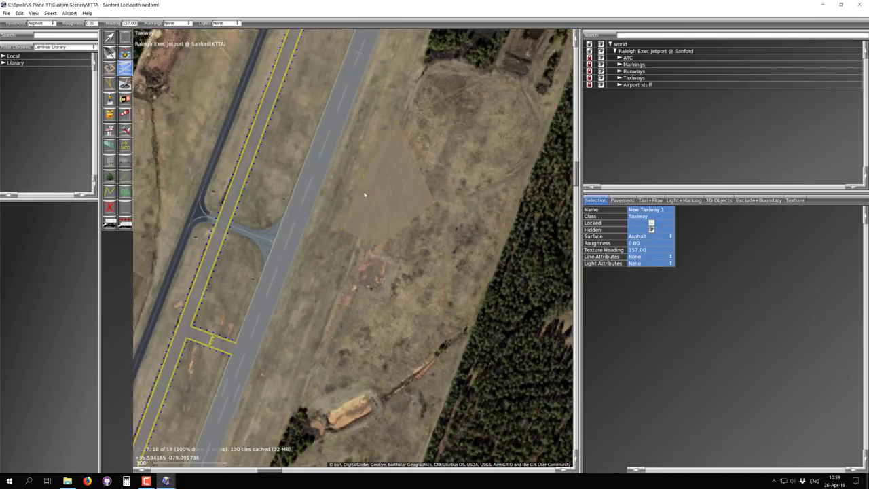
# Step: Set the pavement transparency to Solid and bring the test taxiway into close view
pyautogui.moveTo(390, 180); pyautogui.dragTo(342, 234, button='right')
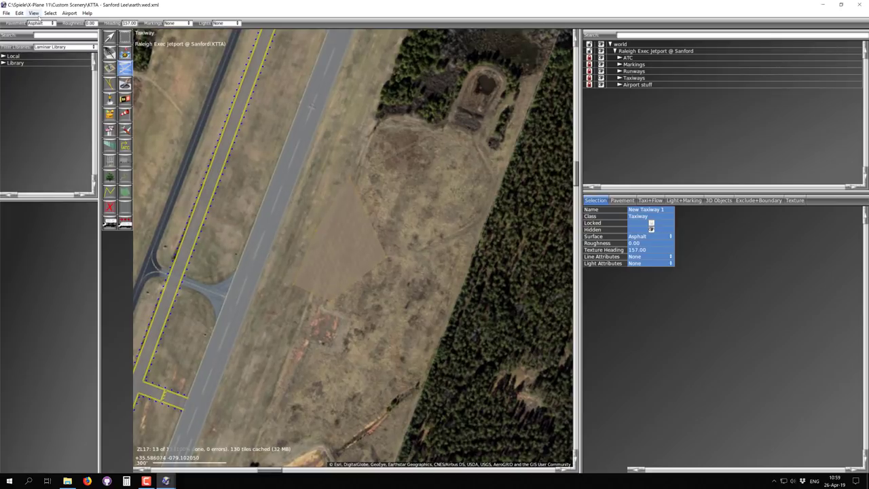
pyautogui.click(33, 13)
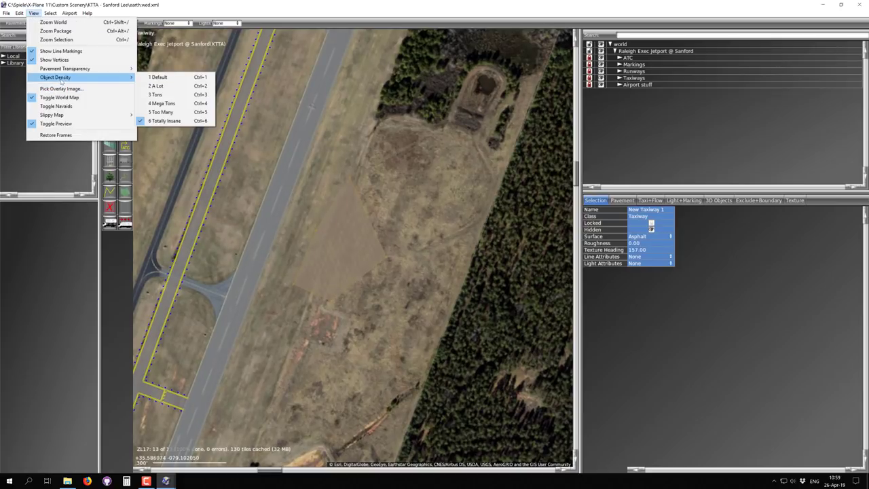
pyautogui.moveTo(72, 69)
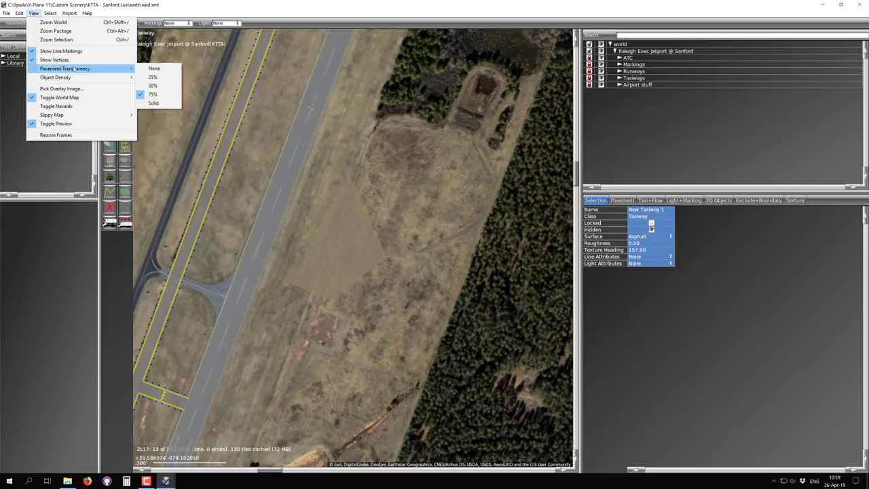
pyautogui.click(155, 103)
pyautogui.scroll(3, 341, 243)
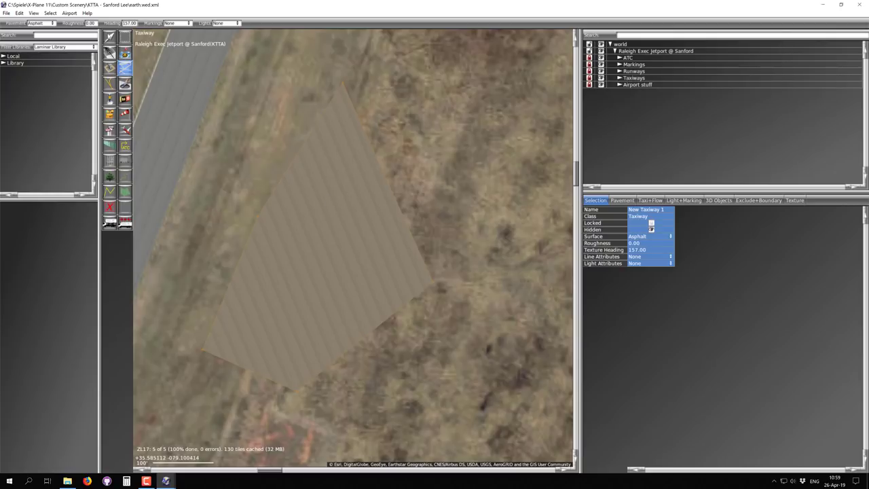
# Step: Switch to the Vertex tool, deselect the test taxiway and inspect its pavement and corners
pyautogui.click(109, 37)
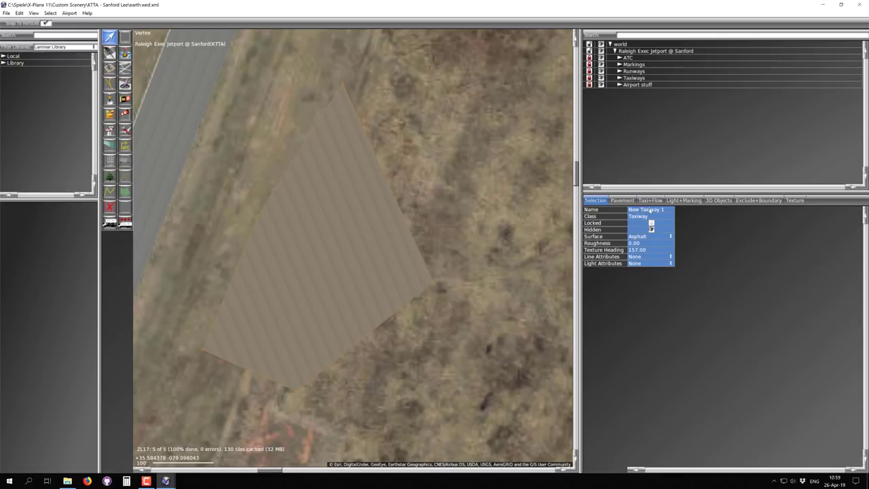
pyautogui.click(436, 177)
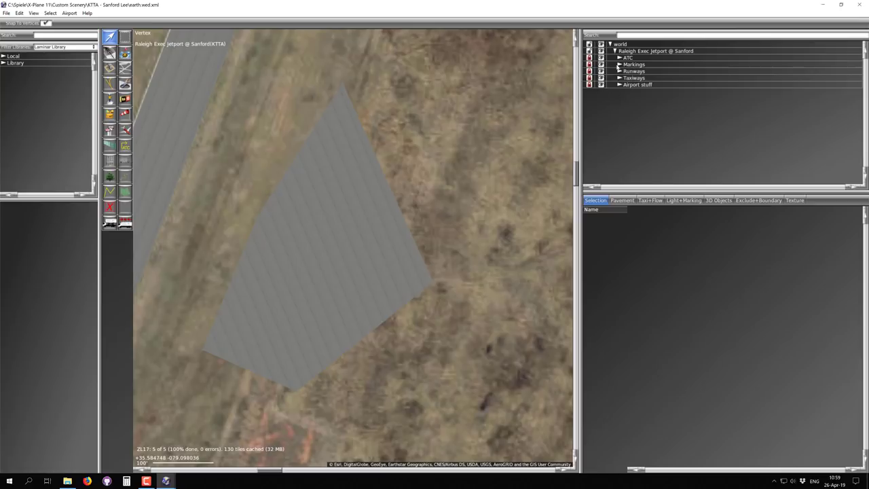
pyautogui.scroll(-3, 435, 155)
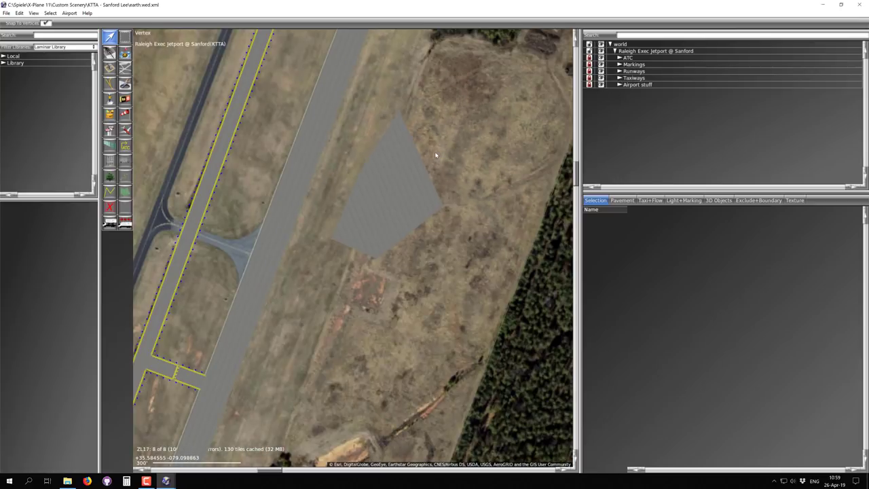
pyautogui.scroll(2, 435, 155)
pyautogui.scroll(1, 316, 200)
pyautogui.scroll(-1, 351, 165)
pyautogui.scroll(-1, 363, 145)
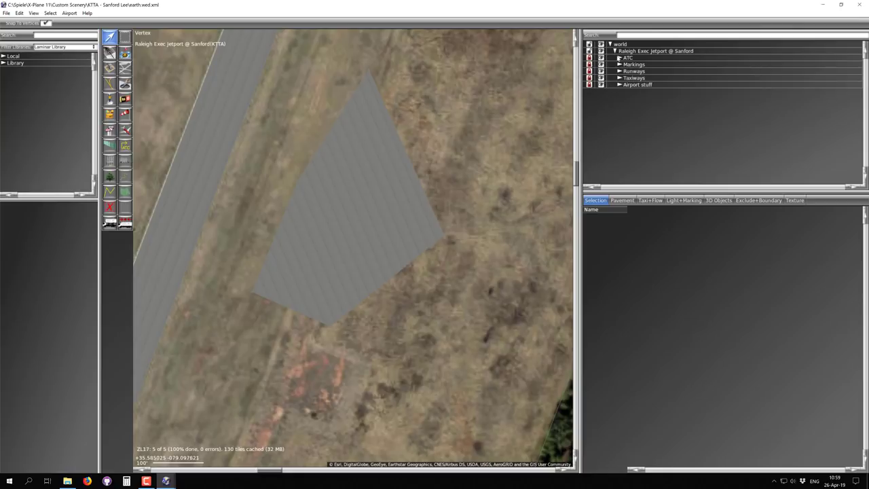
# Step: Expand the ATC, Markings, Runways, Taxiways and Airport stuff groups to look for the test taxiway in the hierarchy
pyautogui.click(619, 59)
pyautogui.click(619, 84)
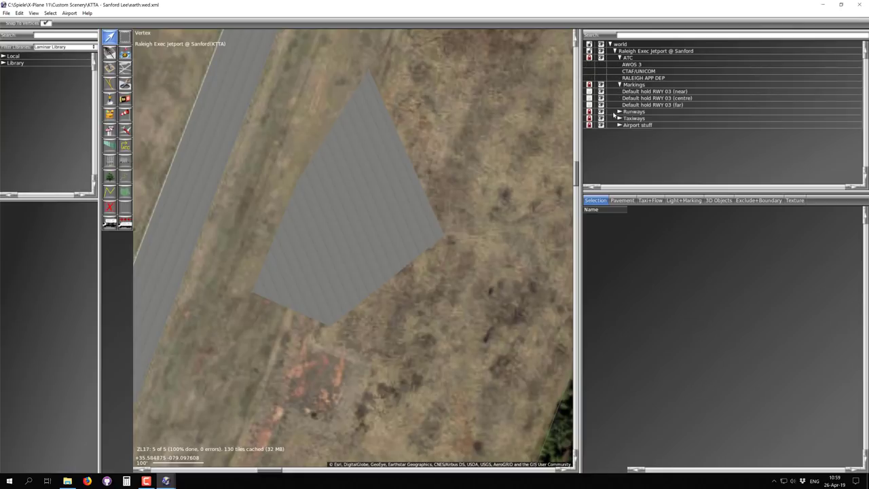
pyautogui.click(620, 114)
pyautogui.click(619, 111)
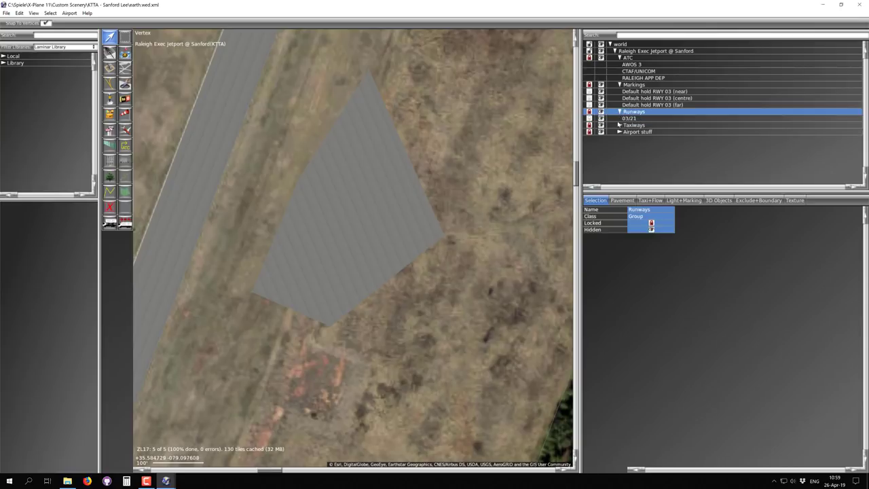
pyautogui.click(619, 126)
pyautogui.click(619, 138)
pyautogui.scroll(-1, 625, 143)
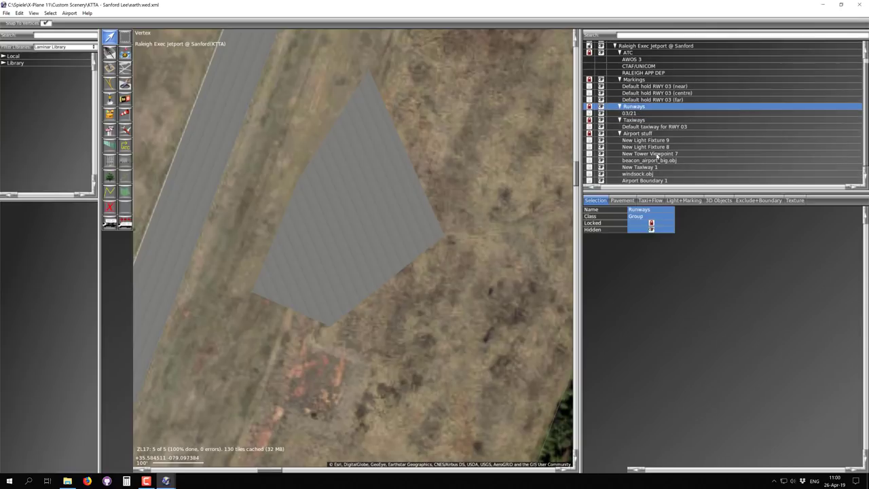
# Step: Delete New Taxiway 1 from the Airport stuff group
pyautogui.click(654, 168)
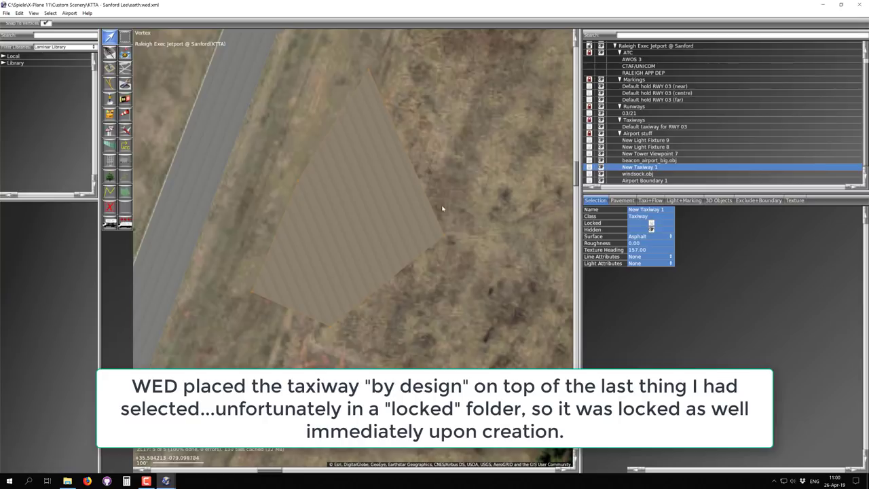
pyautogui.scroll(-6, 442, 210)
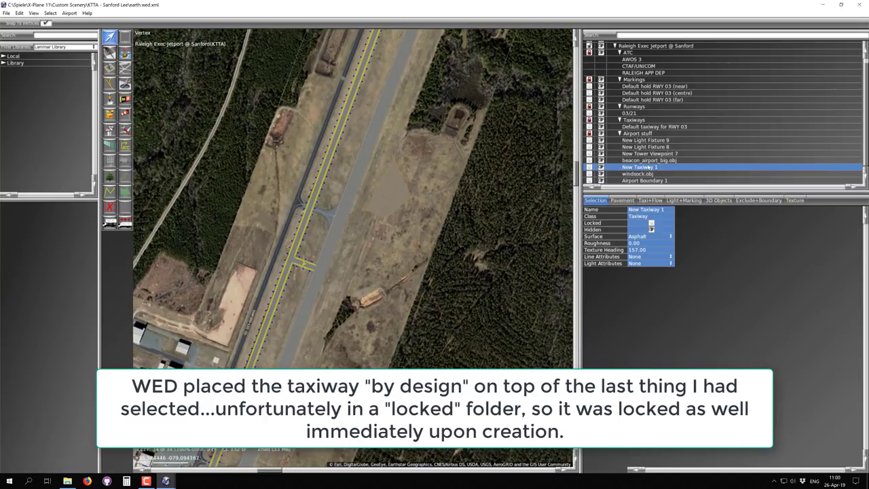
pyautogui.scroll(3, 400, 180)
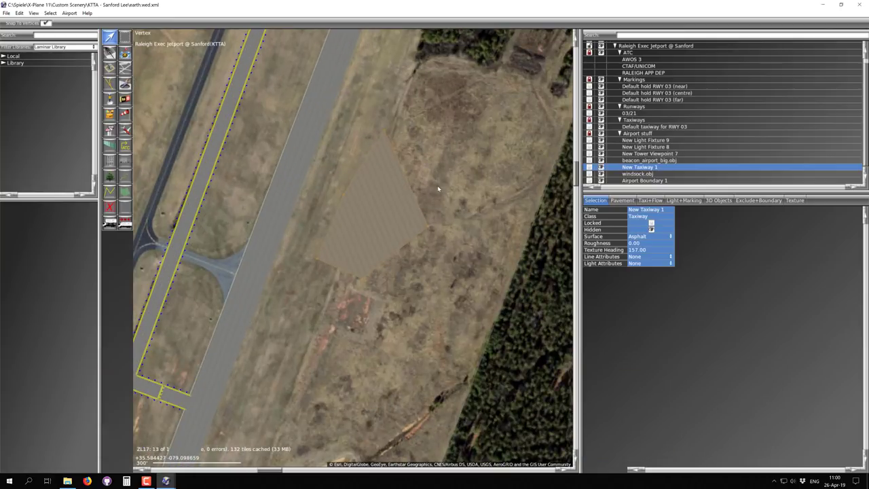
pyautogui.press('Delete')
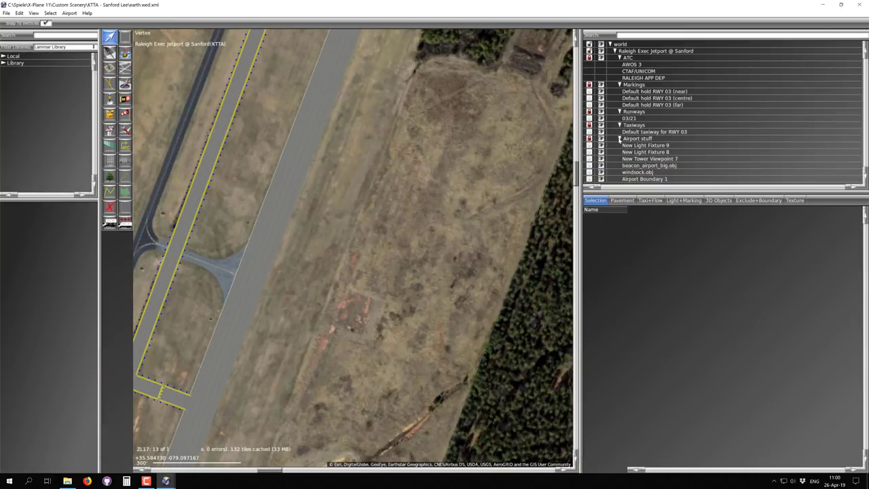
# Step: Collapse the Airport stuff, Runways, Markings, ATC and Taxiways groups in the hierarchy
pyautogui.click(619, 139)
pyautogui.click(620, 120)
pyautogui.click(619, 111)
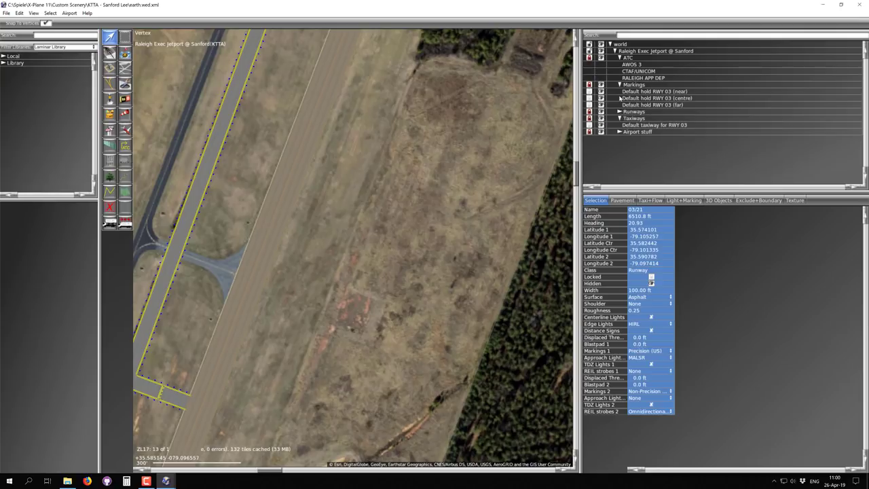
pyautogui.click(619, 84)
pyautogui.click(619, 58)
pyautogui.click(619, 78)
# Step: Draw a five-sided asphalt taxiway east of the runway, directly under the Raleigh Exec Jetport @ Sanford entry and outside the locked groups
pyautogui.click(633, 51)
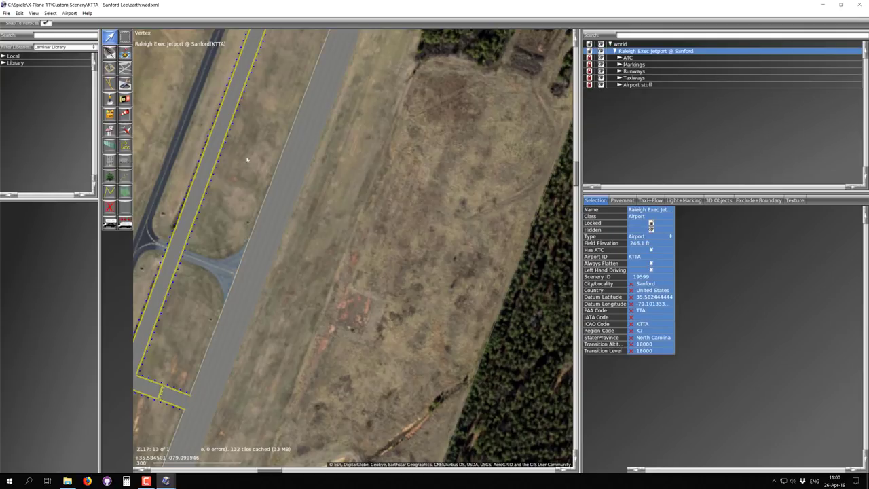
pyautogui.press('t')
pyautogui.click(394, 183)
pyautogui.click(370, 245)
pyautogui.click(428, 261)
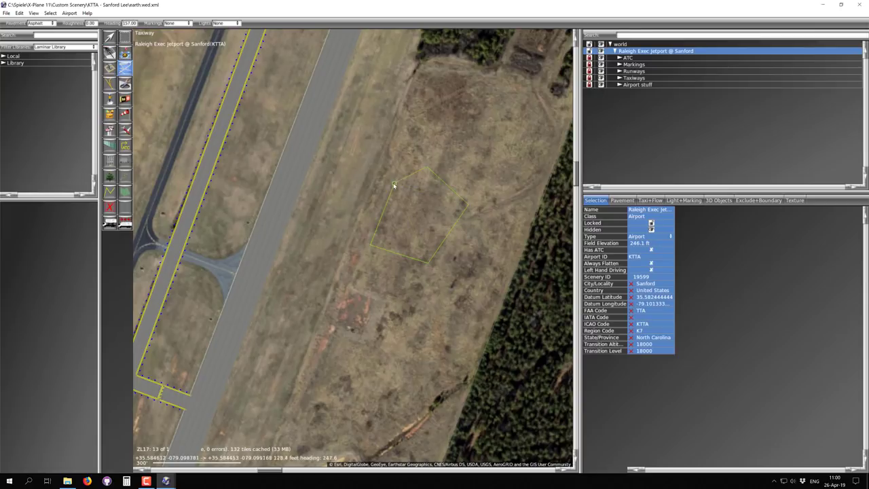
pyautogui.press('Return')
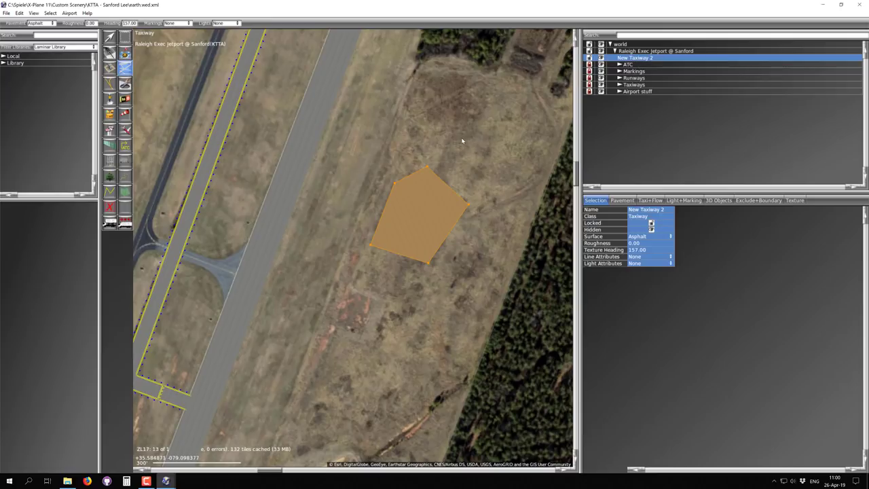
# Step: With the Vertex tool, check that the new taxiway's outline and vertices can be selected, and leave it deselected
pyautogui.moveTo(460, 141); pyautogui.dragTo(376, 172, button='right')
pyautogui.click(109, 36)
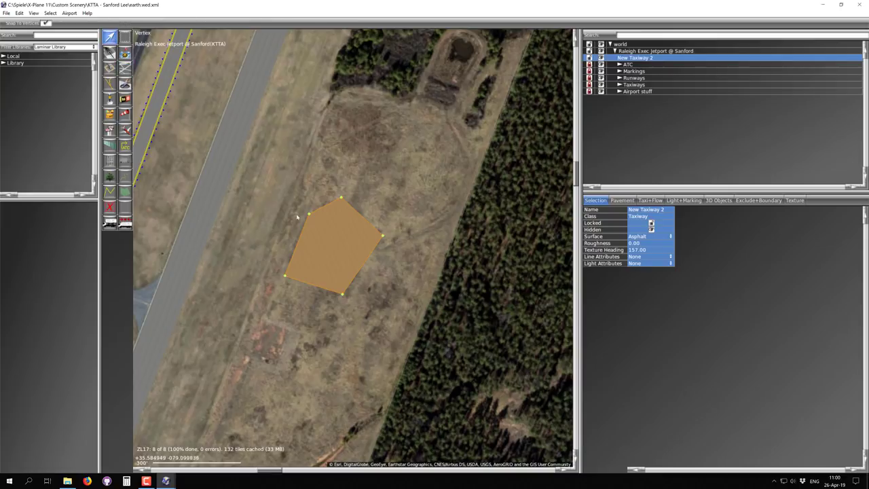
pyautogui.scroll(3, 330, 232)
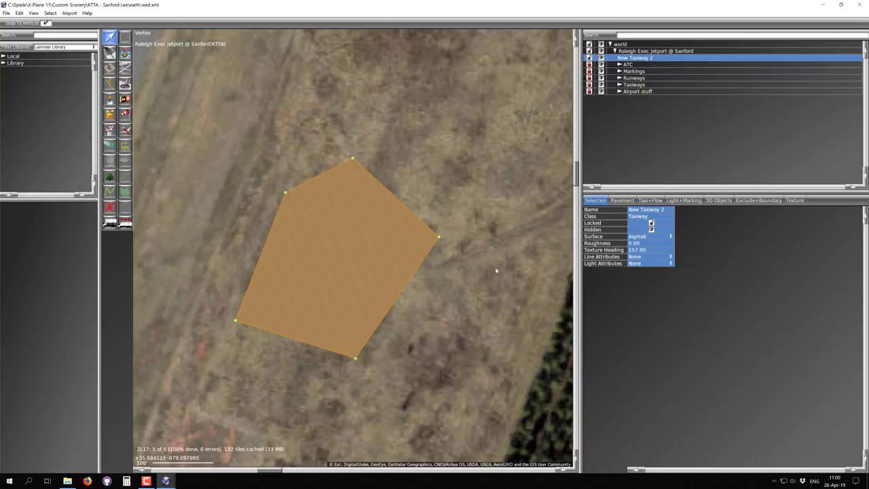
pyautogui.click(479, 171)
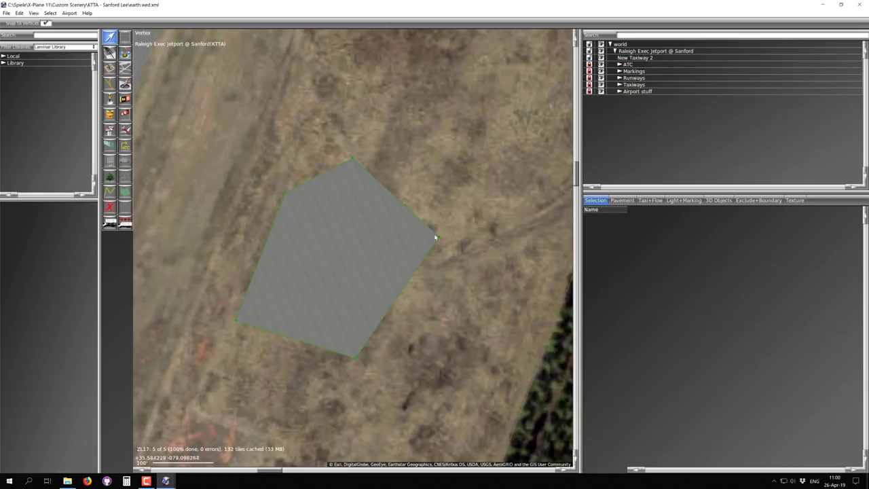
pyautogui.click(360, 243)
pyautogui.click(509, 296)
pyautogui.click(418, 269)
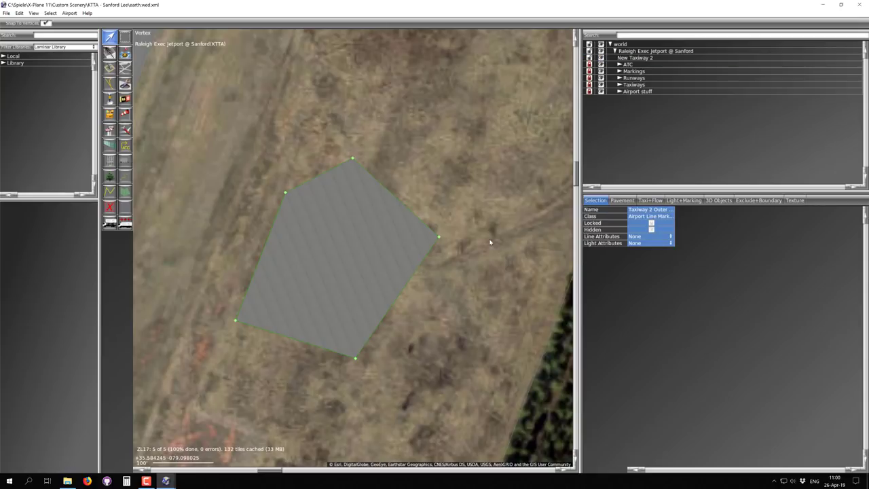
pyautogui.click(489, 242)
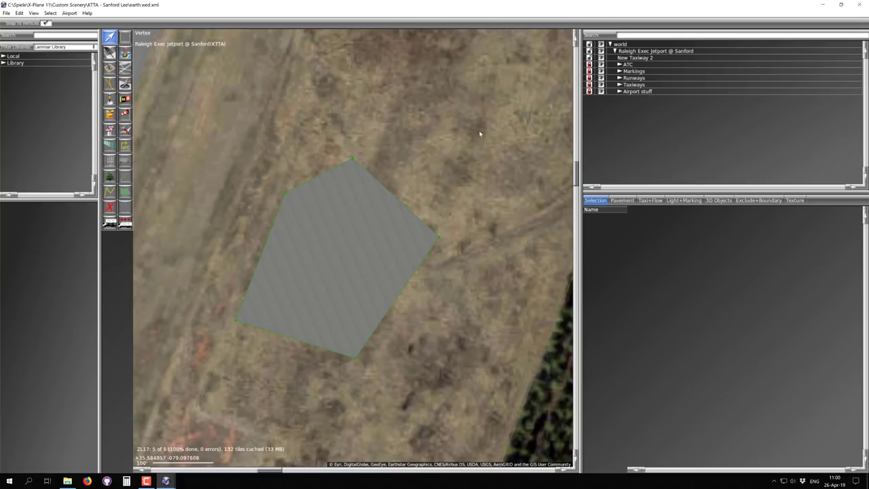
pyautogui.scroll(-2, 448, 158)
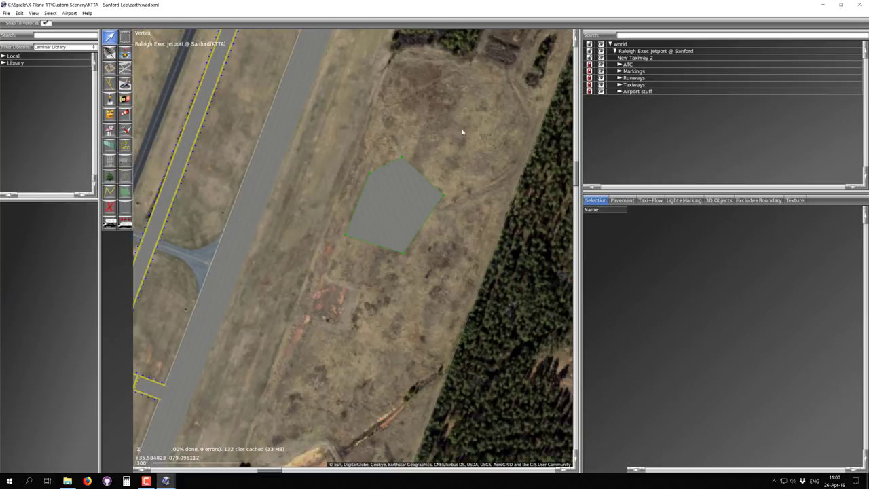
# Step: Select the new taxiway's corner nodes one after another, and test selecting all five nodes together
pyautogui.moveTo(462, 132); pyautogui.dragTo(416, 213, button='right')
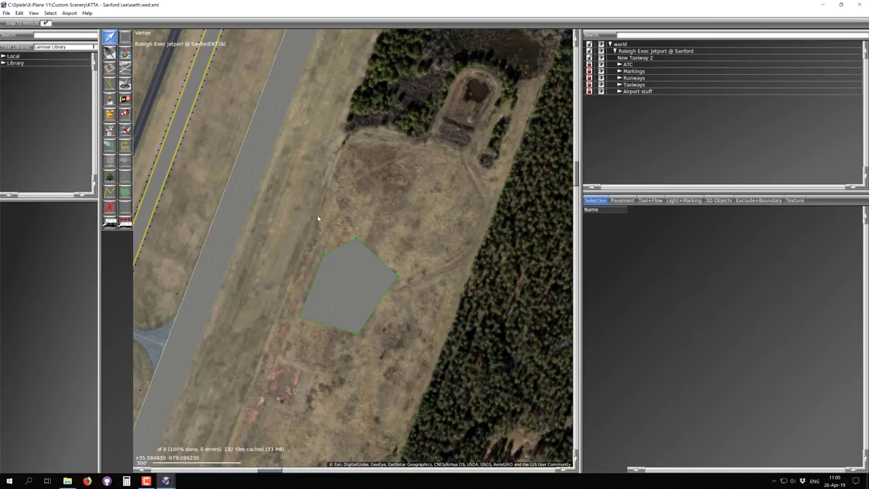
pyautogui.scroll(2, 353, 270)
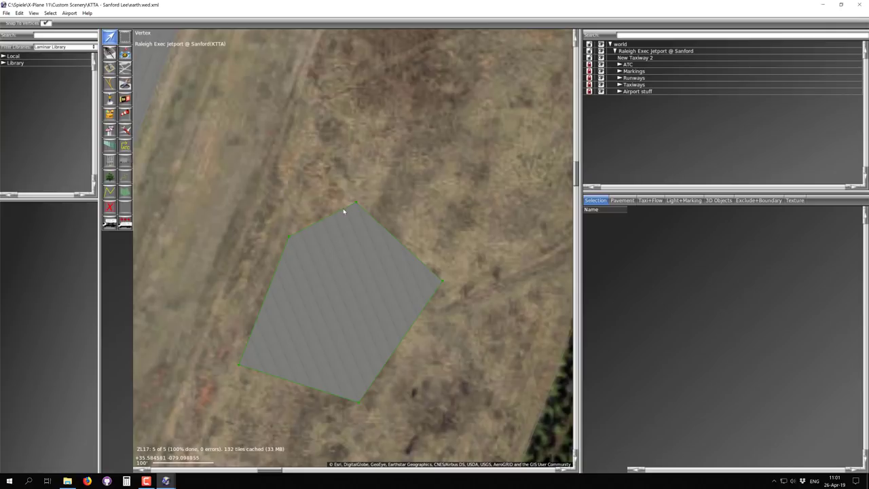
pyautogui.moveTo(290, 164); pyautogui.dragTo(459, 325)
pyautogui.keyDown('shift'); pyautogui.moveTo(332, 414); pyautogui.dragTo(400, 380); pyautogui.keyUp('shift')
pyautogui.keyDown('shift'); pyautogui.moveTo(221, 341); pyautogui.dragTo(246, 383); pyautogui.keyUp('shift')
pyautogui.keyDown('shift'); pyautogui.moveTo(260, 226); pyautogui.dragTo(306, 253); pyautogui.keyUp('shift')
pyautogui.moveTo(223, 119); pyautogui.dragTo(483, 424)
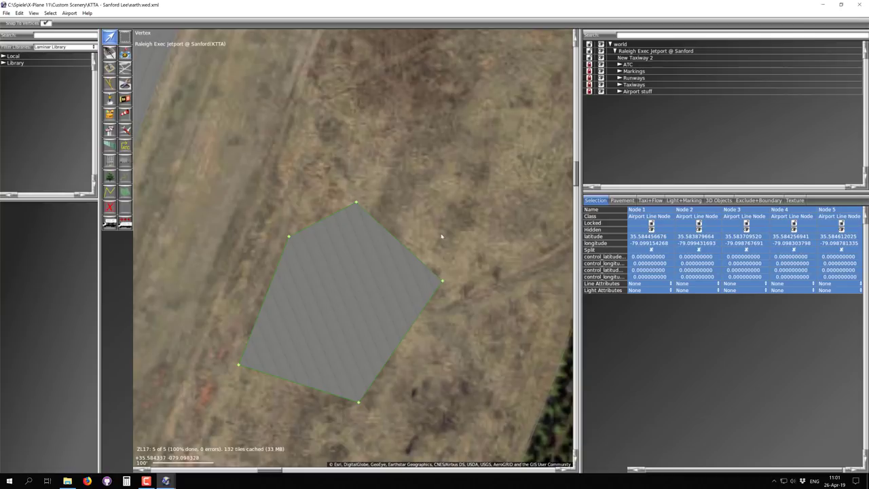
# Step: Select the whole new taxiway polygon and move it a short distance north and slightly west
pyautogui.click(361, 287)
pyautogui.click(379, 267)
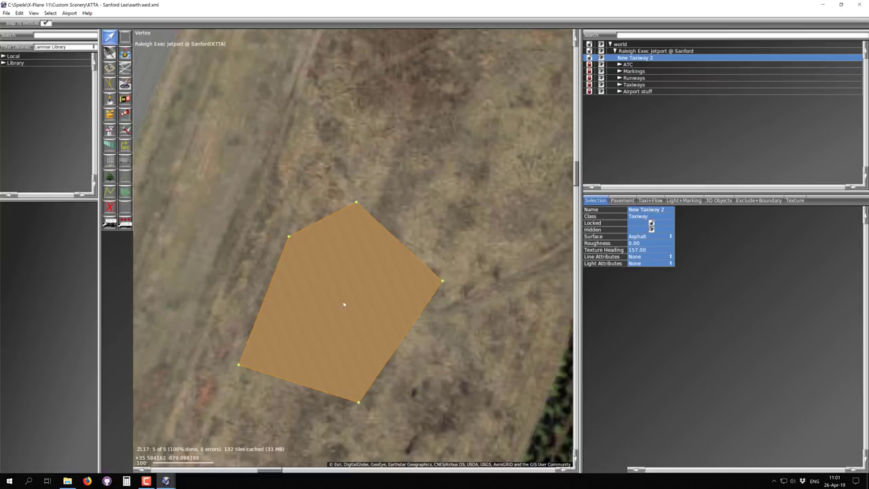
pyautogui.moveTo(346, 305); pyautogui.dragTo(333, 261)
# Step: Compare selecting only the moved taxiway's five nodes with selecting the entire taxiway as one object
pyautogui.moveTo(218, 102); pyautogui.dragTo(439, 371)
pyautogui.moveTo(314, 260); pyautogui.dragTo(323, 187)
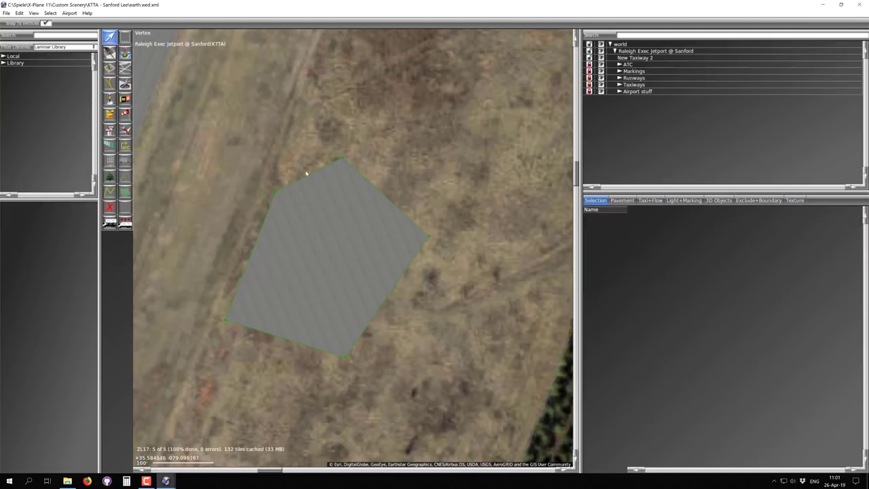
pyautogui.moveTo(243, 126); pyautogui.dragTo(453, 406)
pyautogui.click(221, 219)
pyautogui.moveTo(201, 85); pyautogui.dragTo(467, 409)
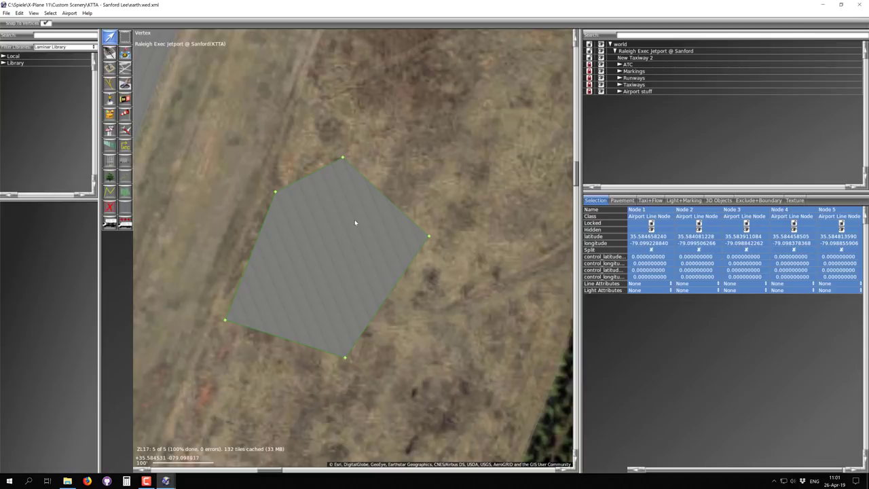
pyautogui.click(466, 199)
pyautogui.click(321, 229)
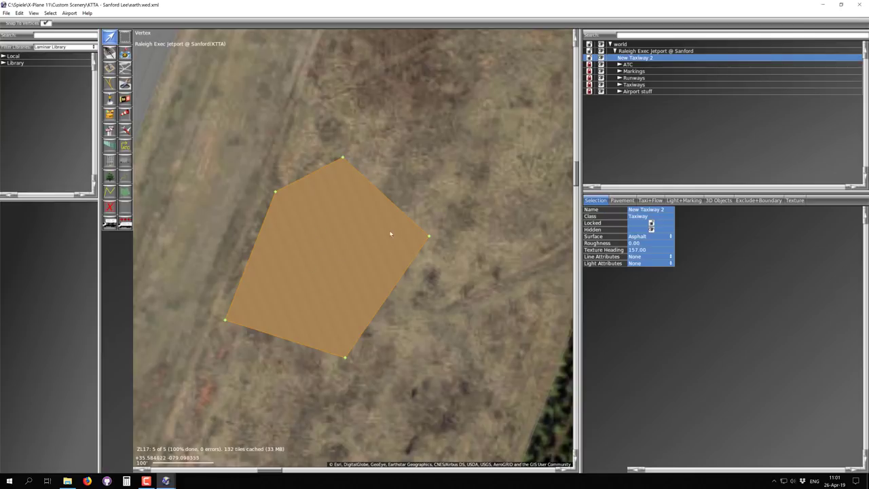
# Step: Examine the selected taxiway's corner nodes up close, select all five nodes, and reselect the whole taxiway
pyautogui.scroll(-3, 435, 207)
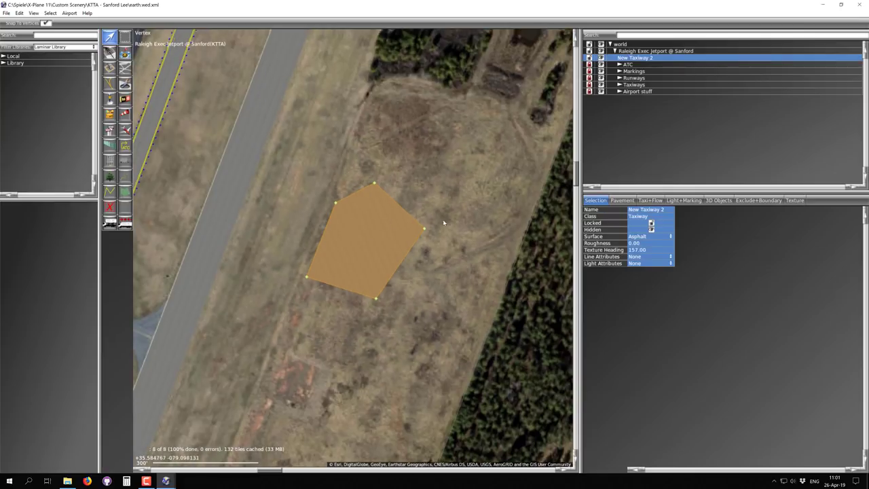
pyautogui.moveTo(440, 207); pyautogui.dragTo(422, 284, button='right')
pyautogui.scroll(2, 350, 298)
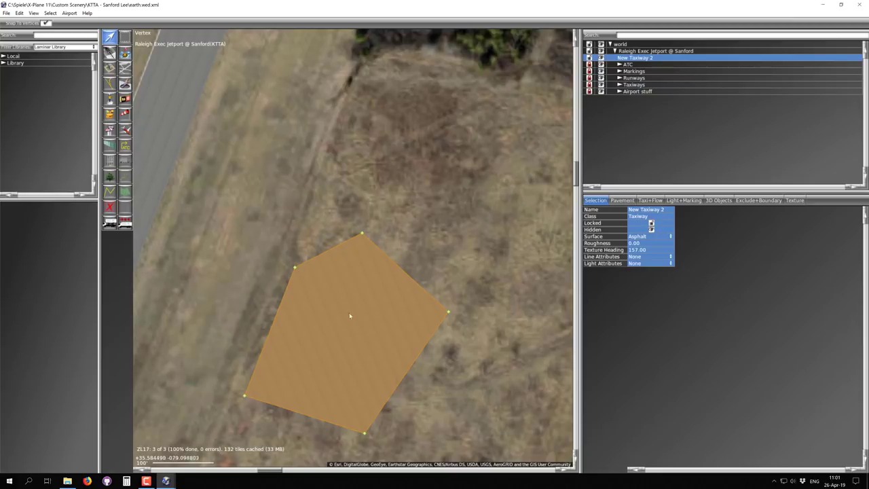
pyautogui.scroll(2, 323, 289)
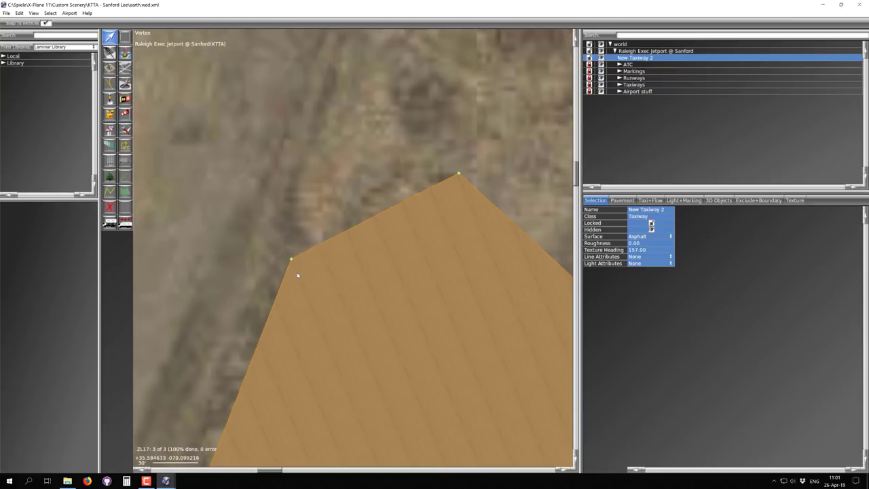
pyautogui.scroll(-2, 316, 286)
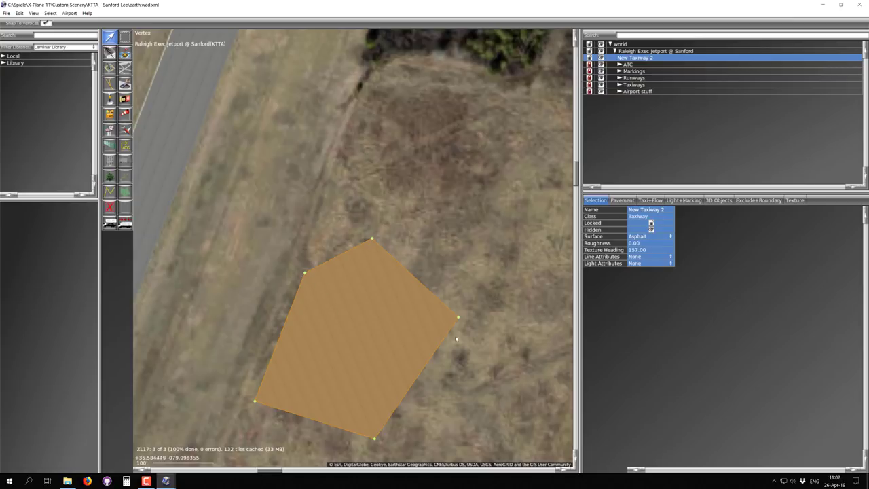
pyautogui.click(439, 252)
pyautogui.moveTo(250, 187); pyautogui.dragTo(462, 446)
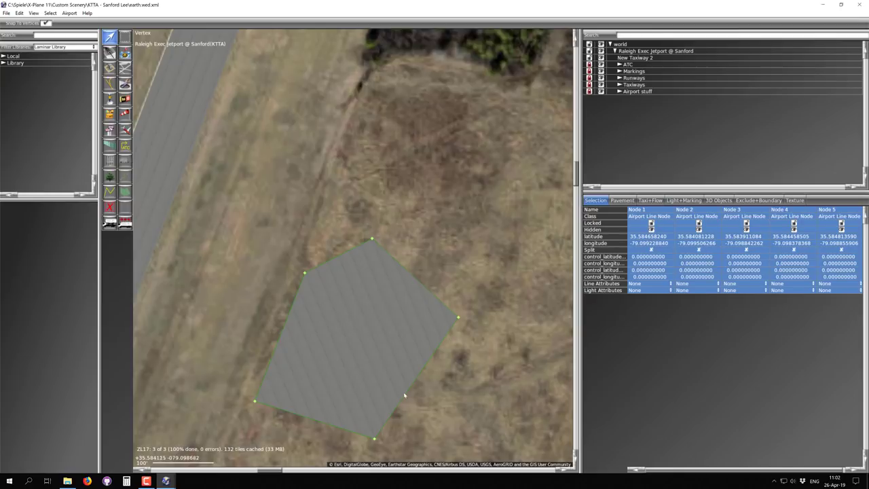
pyautogui.click(323, 236)
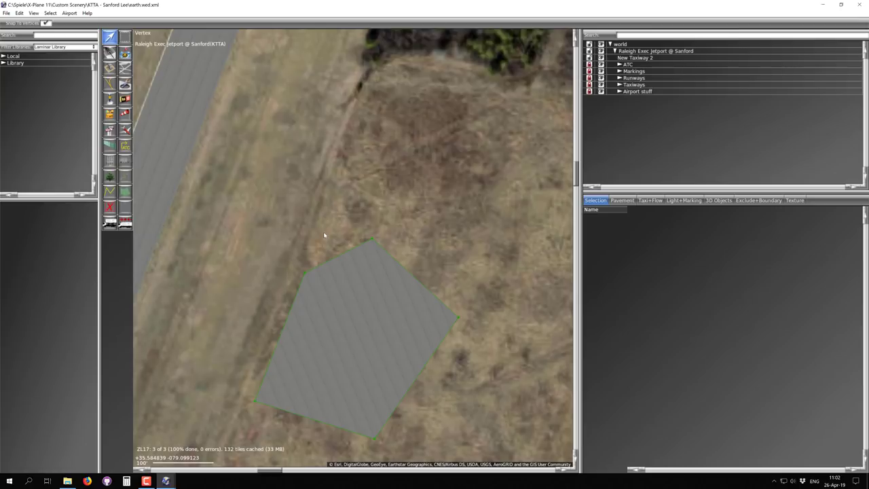
pyautogui.click(382, 305)
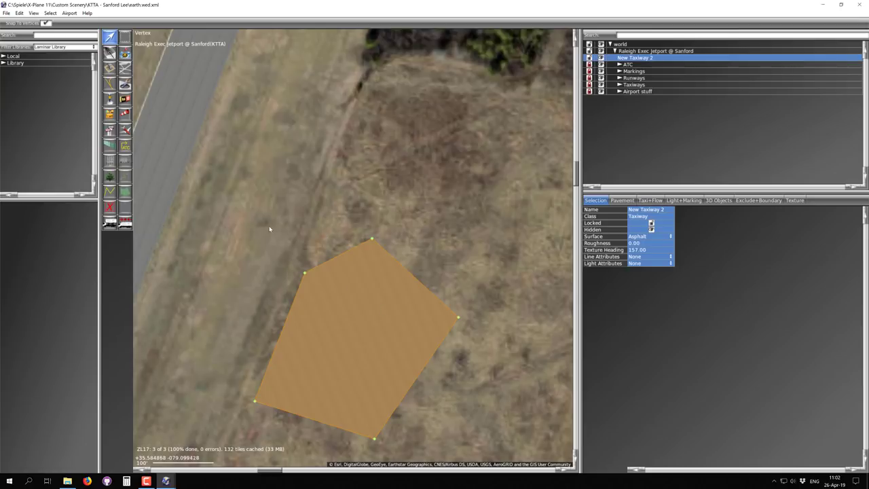
# Step: Expand the library down to lib, airport, pavement and enlarge the list to show all its asphalt and concrete polygons
pyautogui.click(4, 62)
pyautogui.click(9, 70)
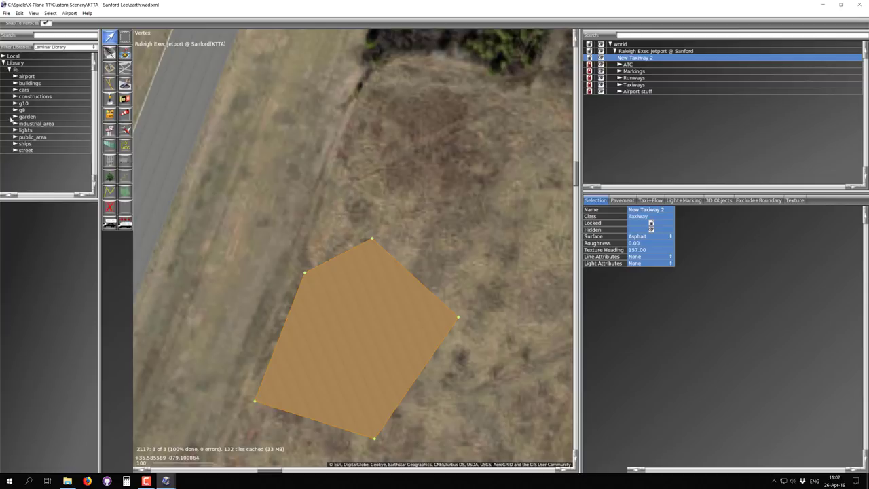
pyautogui.click(14, 76)
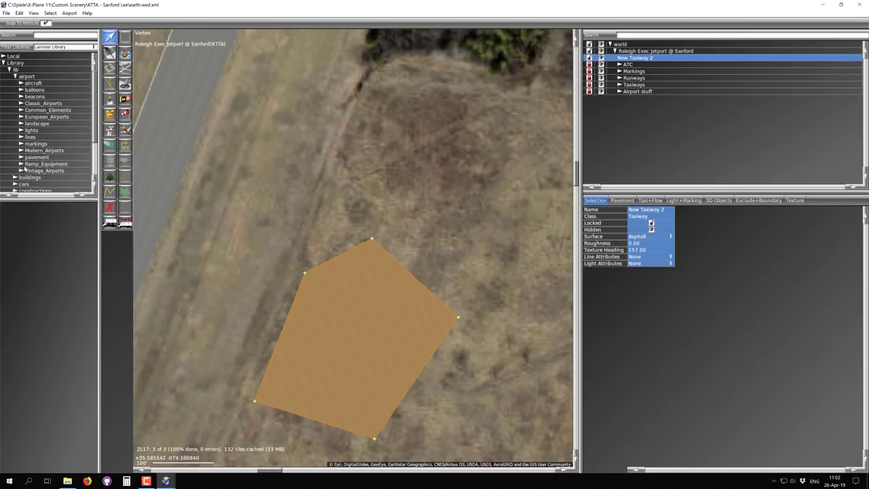
pyautogui.click(21, 158)
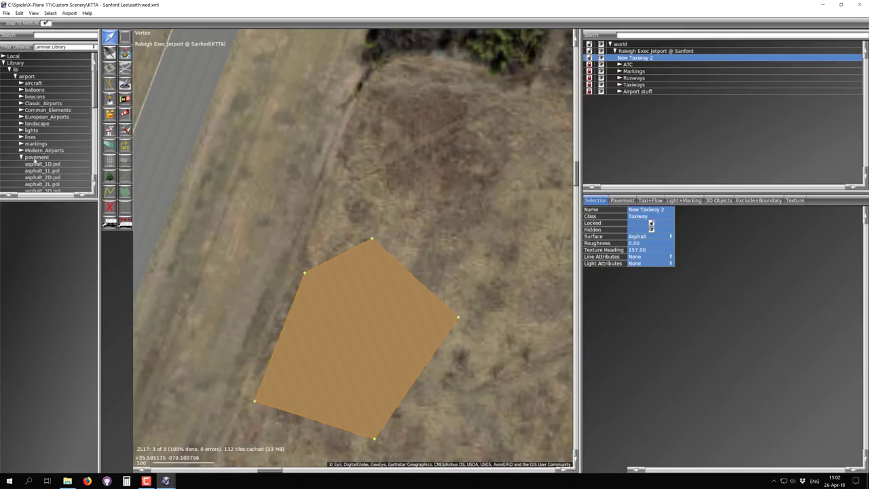
pyautogui.scroll(-2, 35, 161)
pyautogui.scroll(-2, 36, 160)
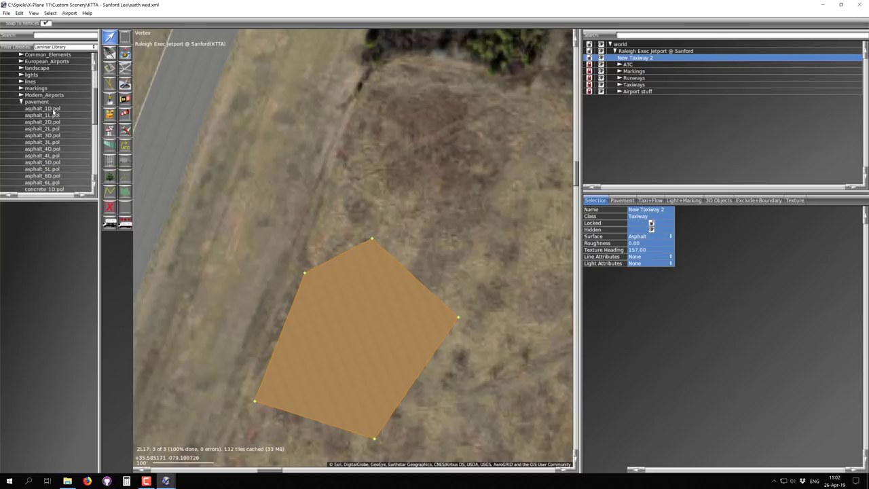
pyautogui.moveTo(57, 204); pyautogui.dragTo(57, 298)
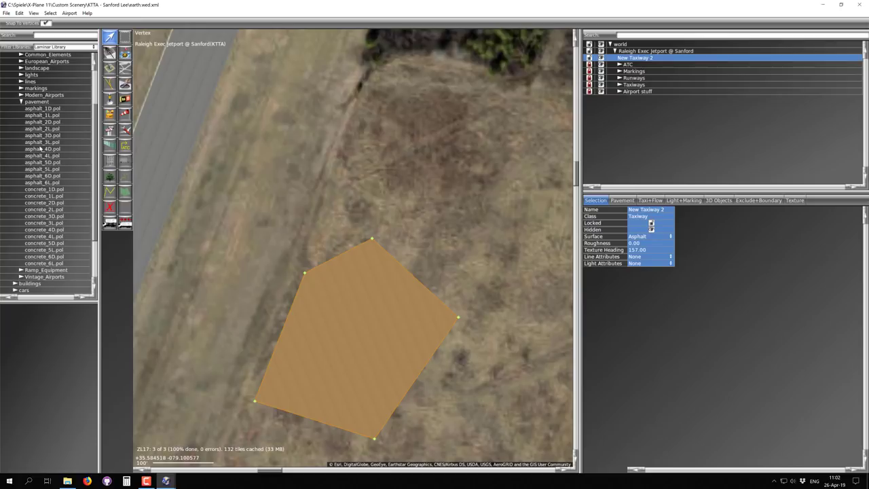
# Step: Preview the pavement textures asphalt_1D.pol through asphalt_3L.pol, concrete_1D.pol and concrete_6L.pol
pyautogui.click(43, 108)
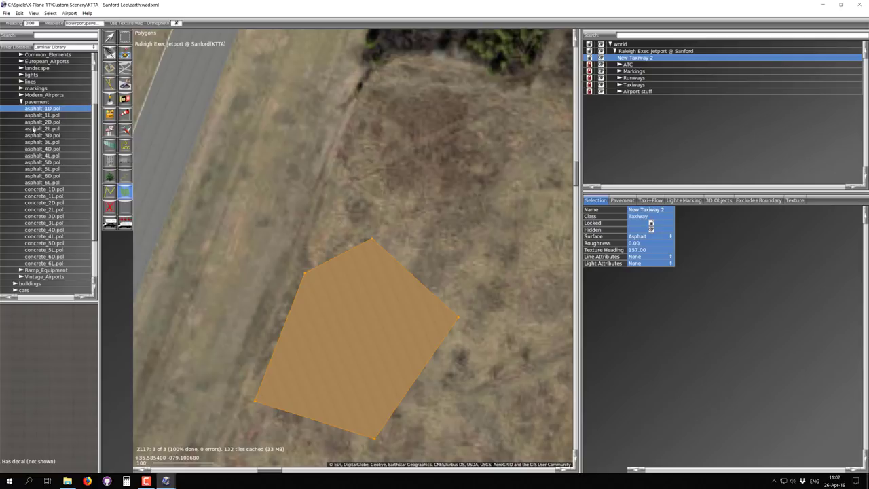
pyautogui.click(38, 115)
pyautogui.click(44, 123)
pyautogui.click(44, 129)
pyautogui.click(46, 136)
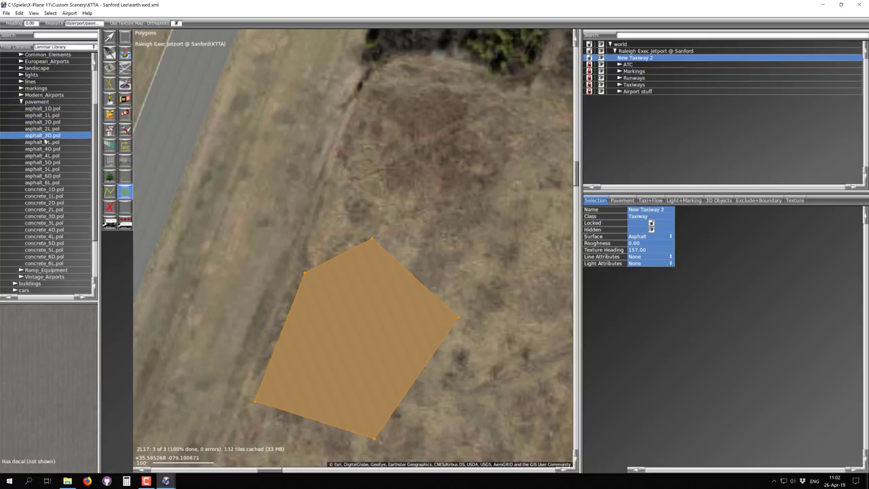
pyautogui.click(46, 143)
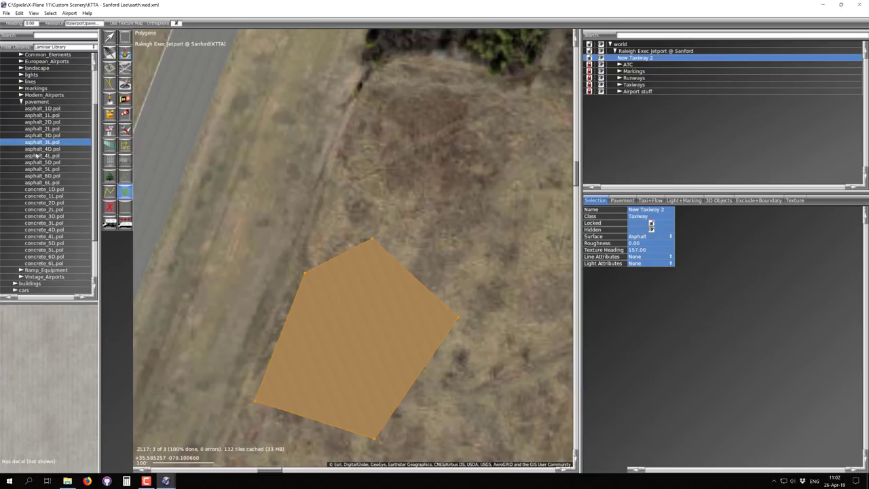
pyautogui.click(43, 190)
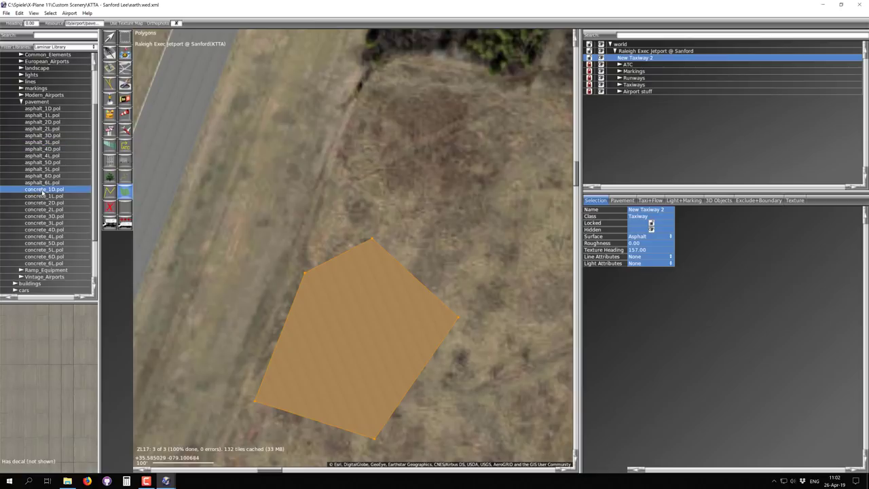
pyautogui.click(47, 263)
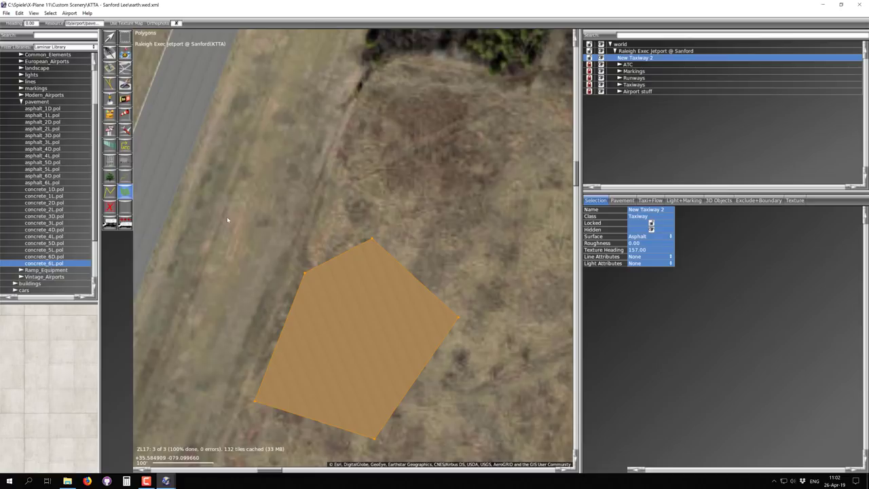
pyautogui.scroll(-4, 212, 164)
pyautogui.moveTo(210, 96); pyautogui.dragTo(340, 306, button='right')
pyautogui.moveTo(350, 201); pyautogui.dragTo(319, 398, button='right')
pyautogui.moveTo(464, 219); pyautogui.dragTo(428, 135, button='right')
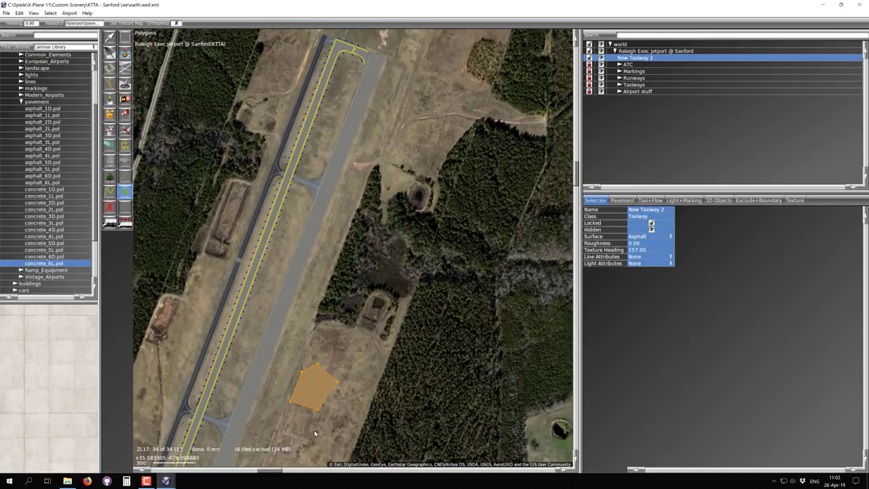
pyautogui.moveTo(309, 444); pyautogui.dragTo(390, 213, button='right')
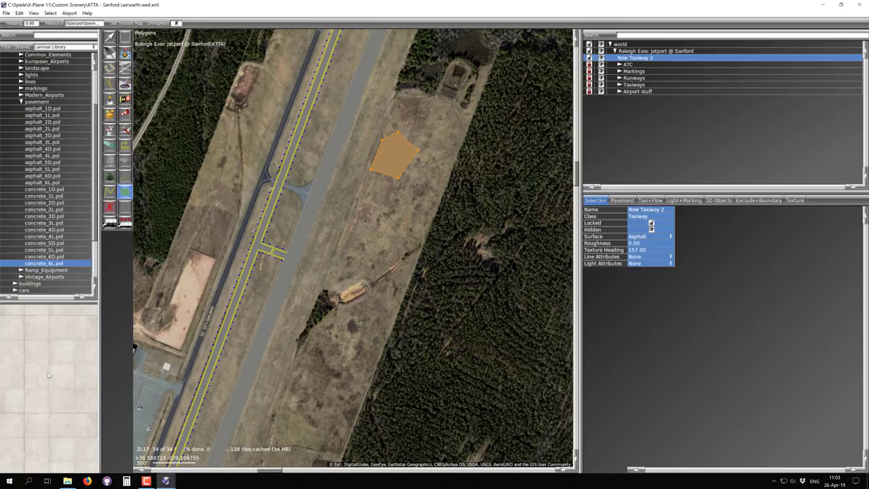
# Step: Widen the library pane and draw a five-sided asphalt_1D.pol draped polygon just east of New Taxiway 2
pyautogui.moveTo(99, 379); pyautogui.dragTo(131, 379)
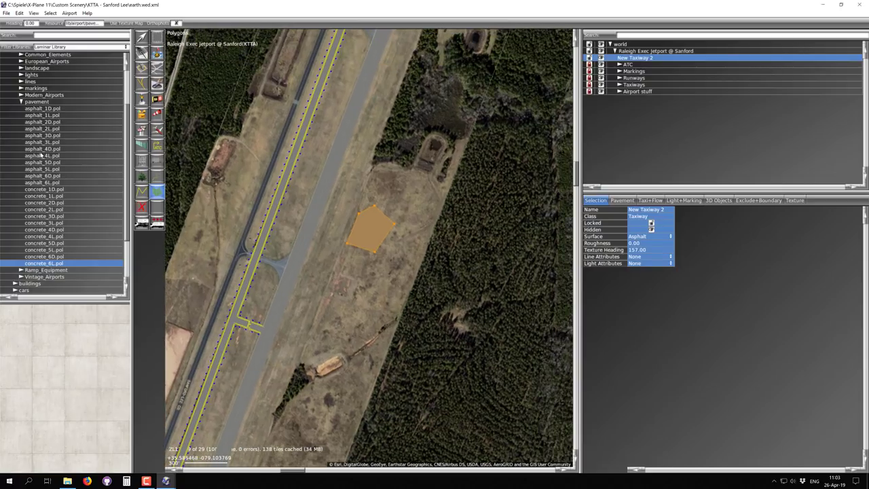
pyautogui.click(46, 109)
pyautogui.moveTo(386, 285); pyautogui.dragTo(348, 305, button='right')
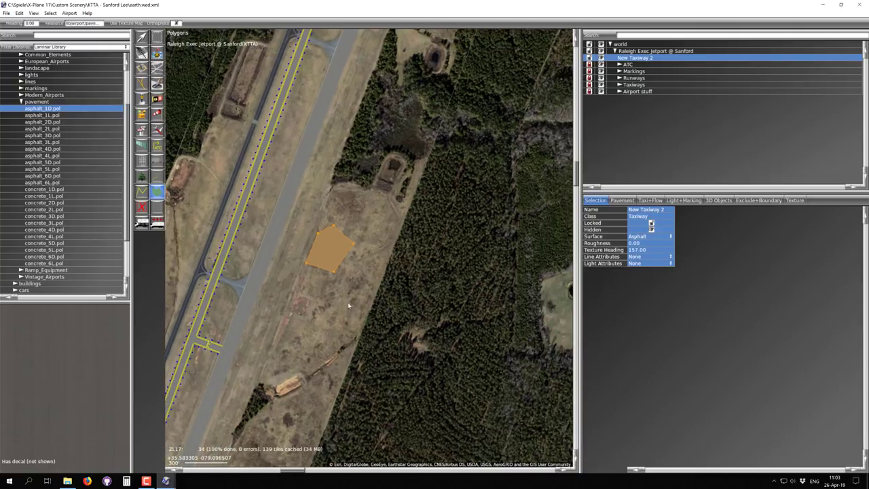
pyautogui.scroll(4, 349, 305)
pyautogui.moveTo(380, 246); pyautogui.dragTo(312, 296, button='right')
pyautogui.click(273, 302)
pyautogui.click(322, 314)
pyautogui.click(338, 224)
pyautogui.click(310, 230)
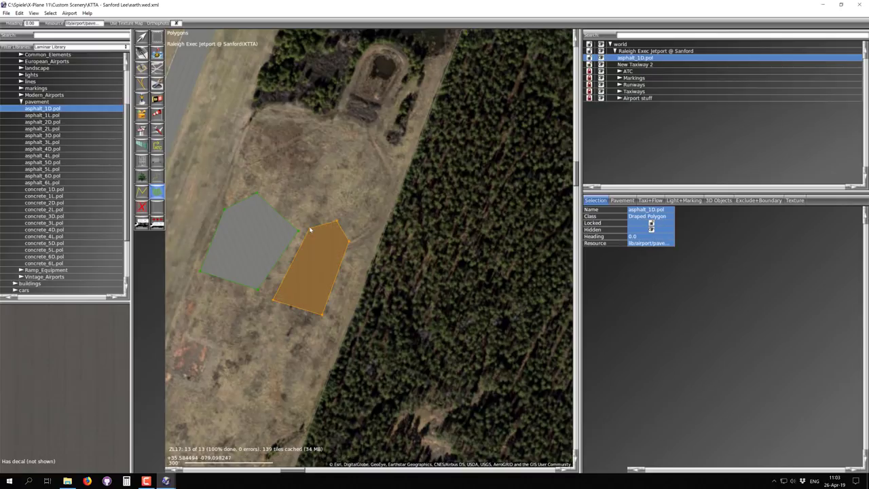
# Step: Rename the asphalt_1D.pol draped polygon in the hierarchy as grandmother
pyautogui.scroll(3, 310, 256)
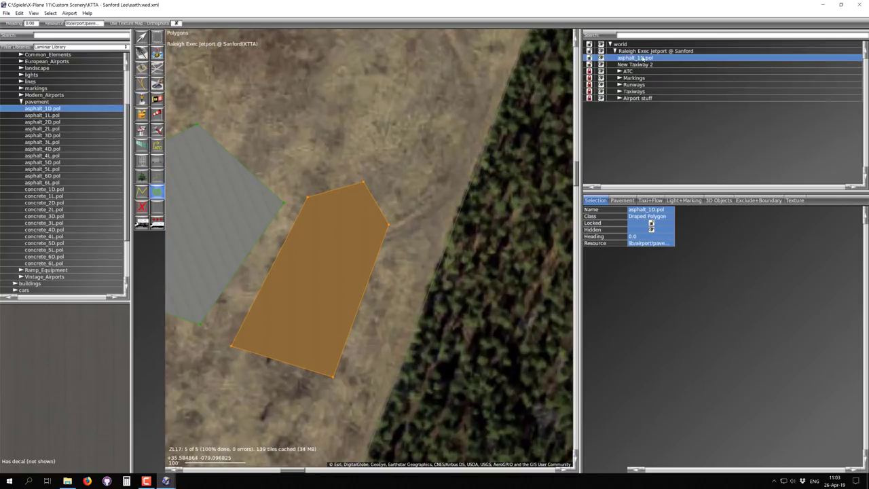
pyautogui.scroll(-1, 327, 166)
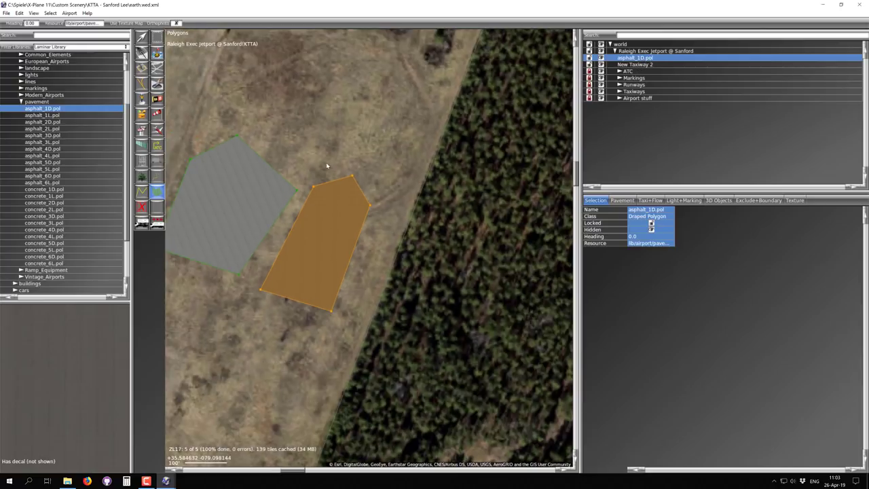
pyautogui.click(653, 65)
pyautogui.click(650, 59)
pyautogui.doubleClick(661, 60)
pyautogui.write('grand')
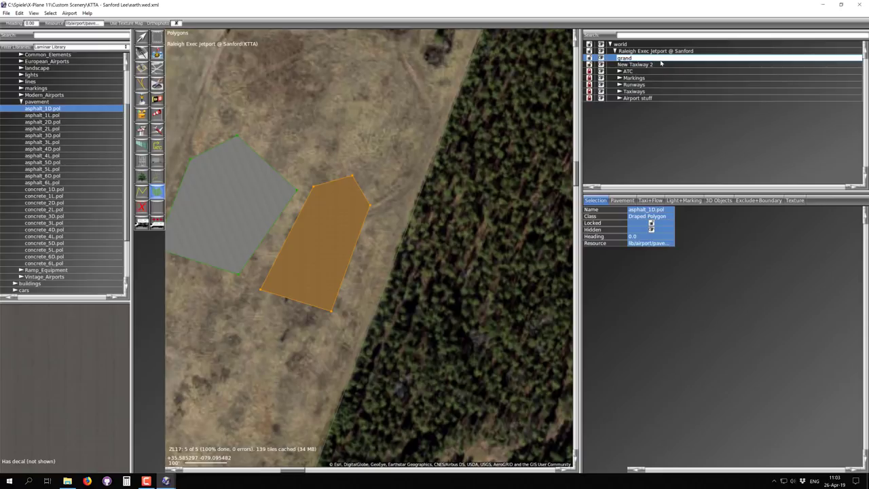
pyautogui.write('mother')
pyautogui.press('Return')
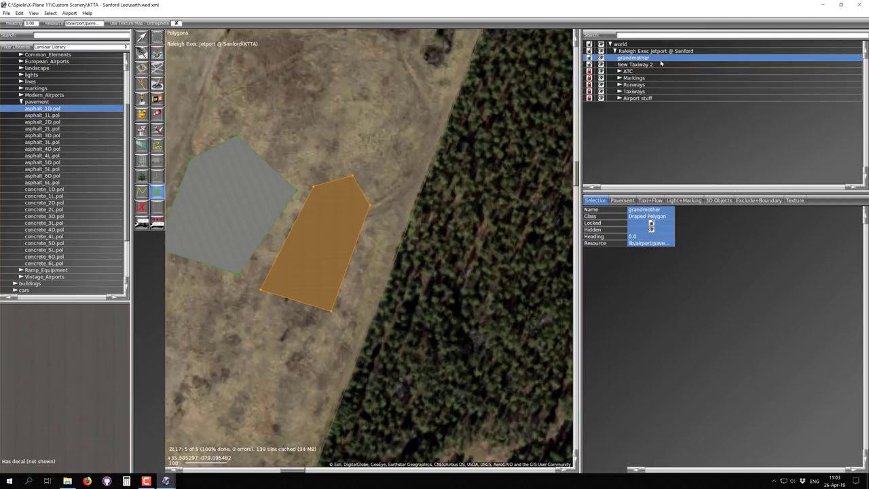
# Step: Rename New Taxiway 2 in the hierarchy as A
pyautogui.click(658, 65)
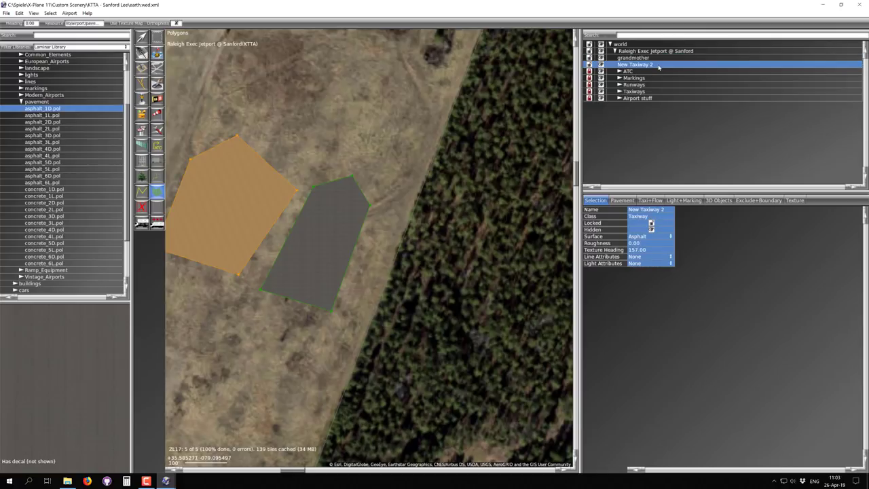
pyautogui.click(657, 65)
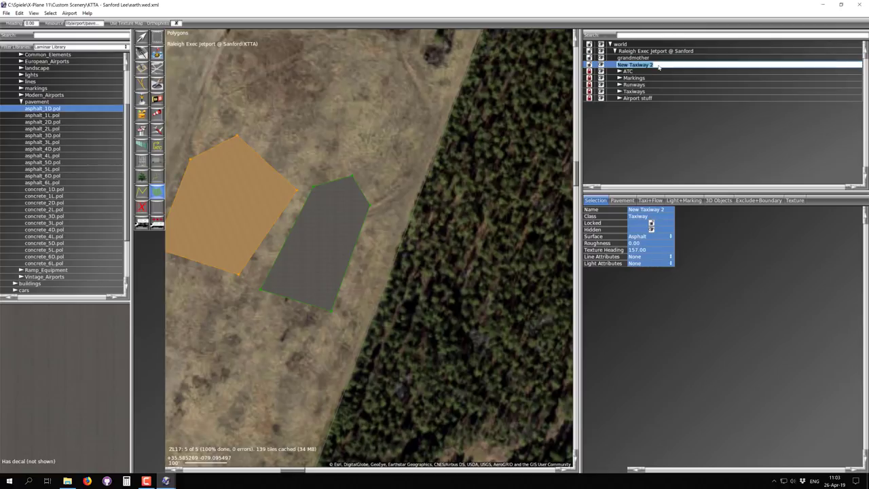
pyautogui.write('A')
pyautogui.press('Return')
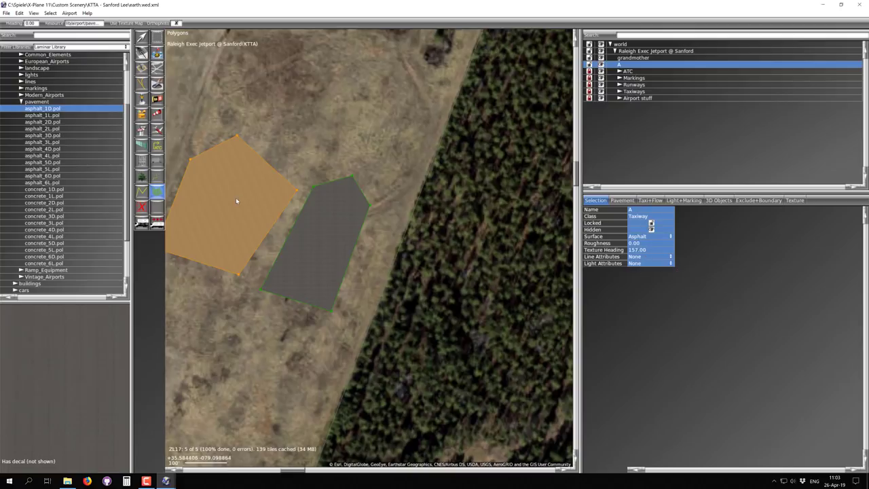
# Step: Try the Concrete, Grass and Dirt surfaces on taxiway A and deselect it to view the texture without the highlight
pyautogui.click(643, 236)
pyautogui.click(650, 245)
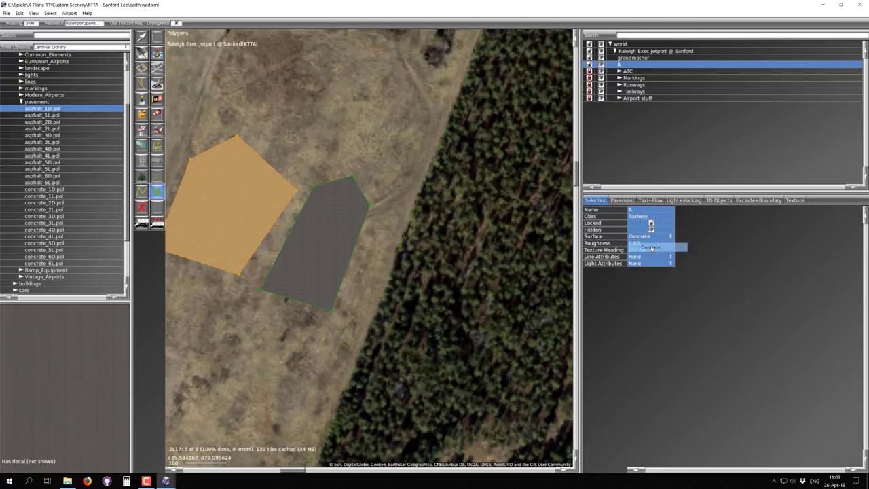
pyautogui.click(650, 237)
pyautogui.click(646, 254)
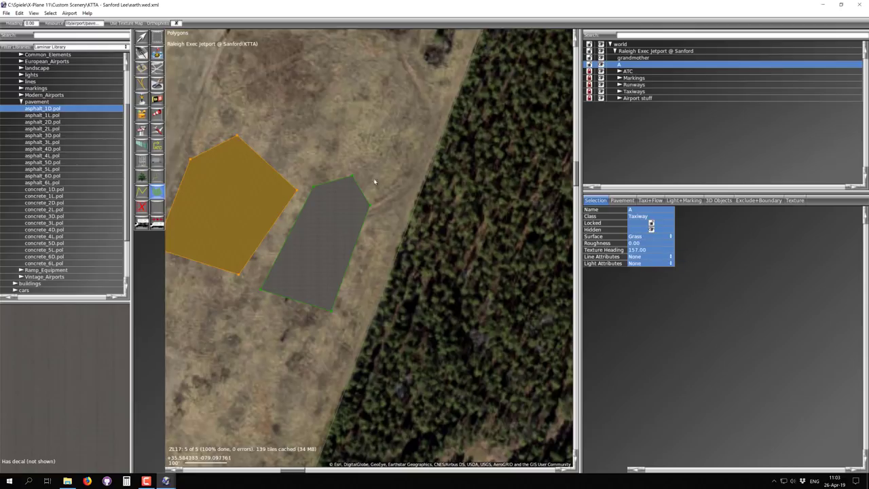
pyautogui.click(639, 235)
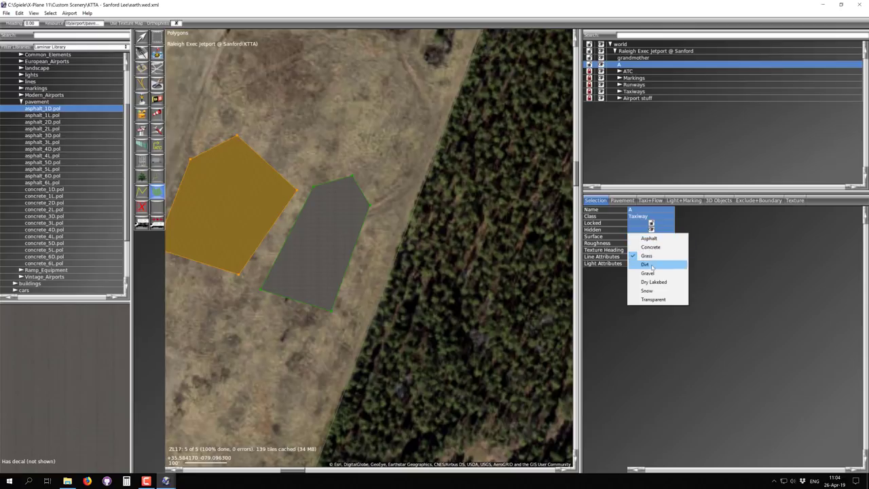
pyautogui.click(645, 264)
pyautogui.press('v')
pyautogui.click(347, 203)
pyautogui.click(251, 185)
pyautogui.click(276, 148)
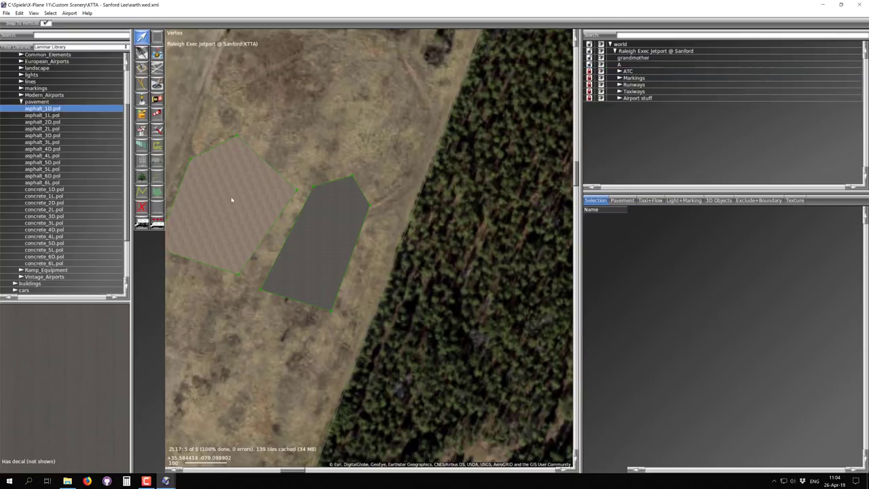
# Step: Reselect taxiway A on the map and set its surface to Transparent
pyautogui.click(233, 200)
pyautogui.click(644, 237)
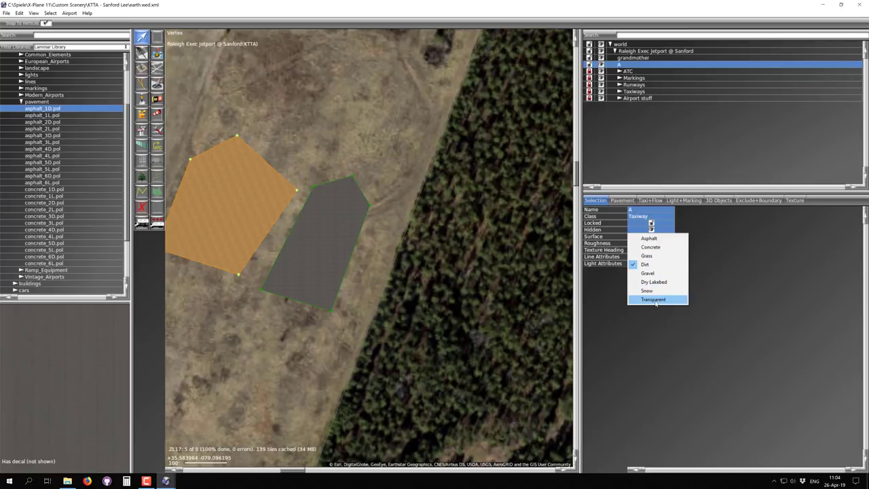
pyautogui.click(655, 301)
pyautogui.scroll(-2, 252, 221)
pyautogui.moveTo(252, 222); pyautogui.dragTo(423, 277, button='right')
pyautogui.moveTo(391, 330); pyautogui.dragTo(314, 309, button='right')
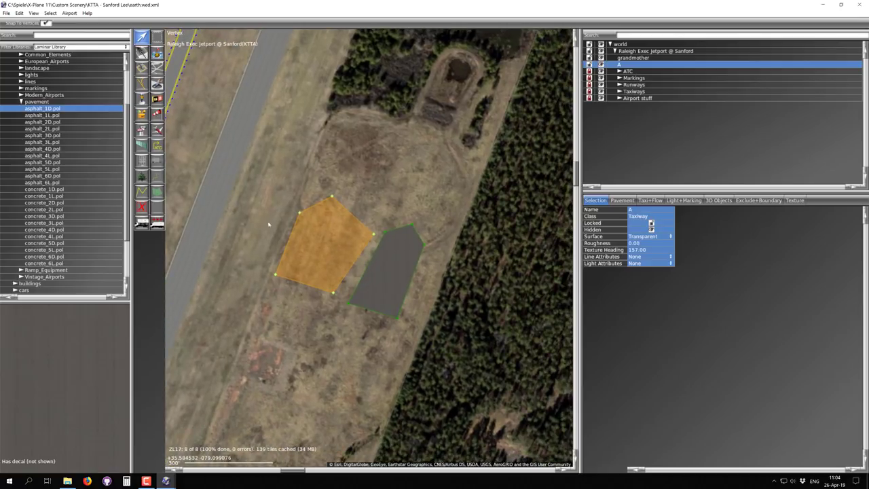
# Step: Try the Snow and Gravel surfaces on taxiway A
pyautogui.click(653, 237)
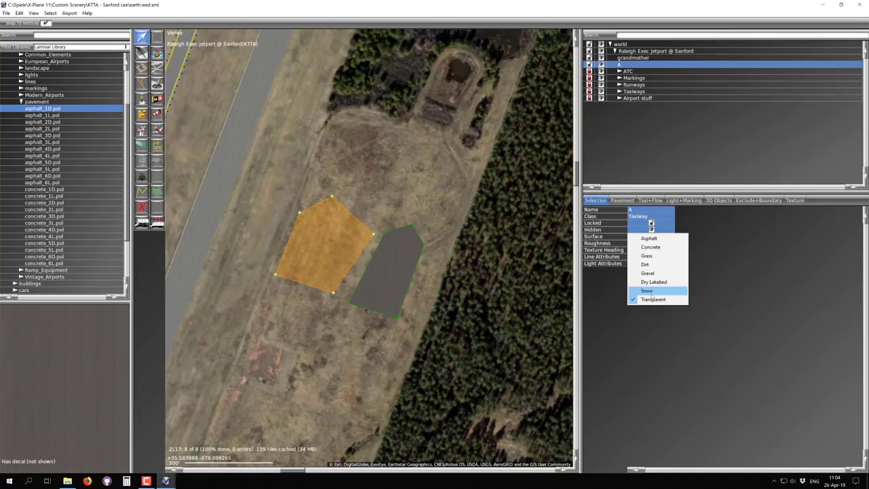
pyautogui.click(649, 292)
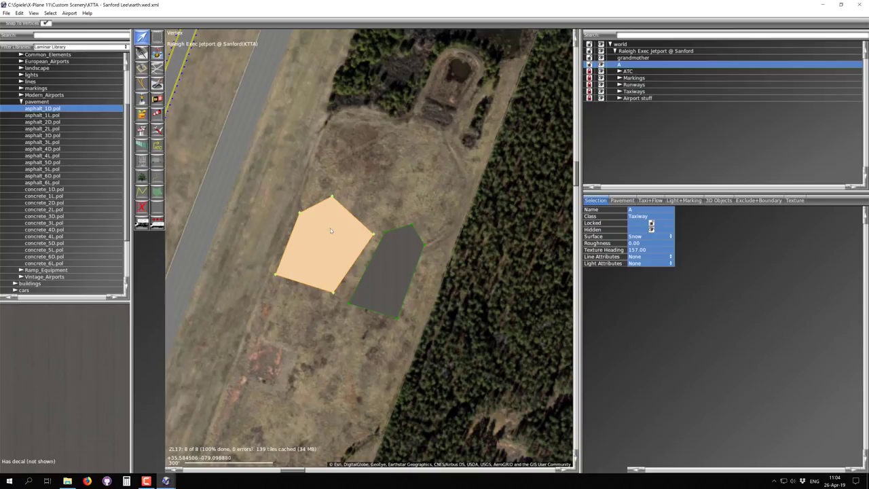
pyautogui.click(641, 237)
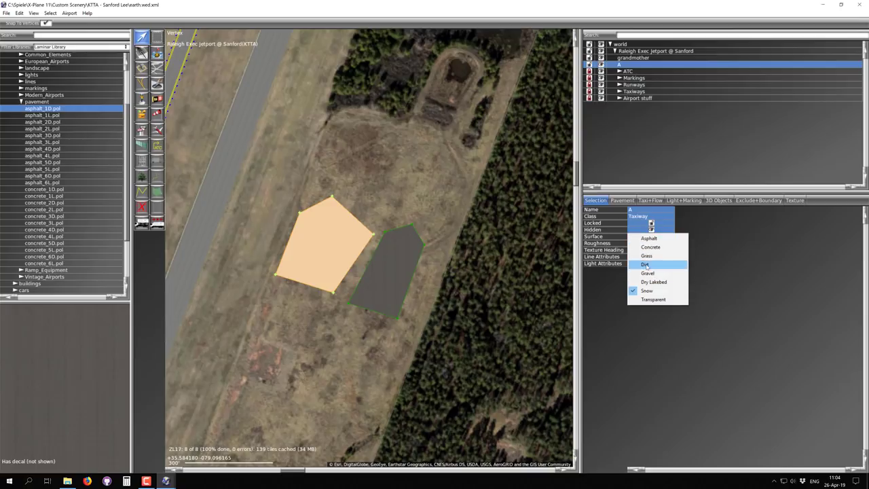
pyautogui.click(647, 273)
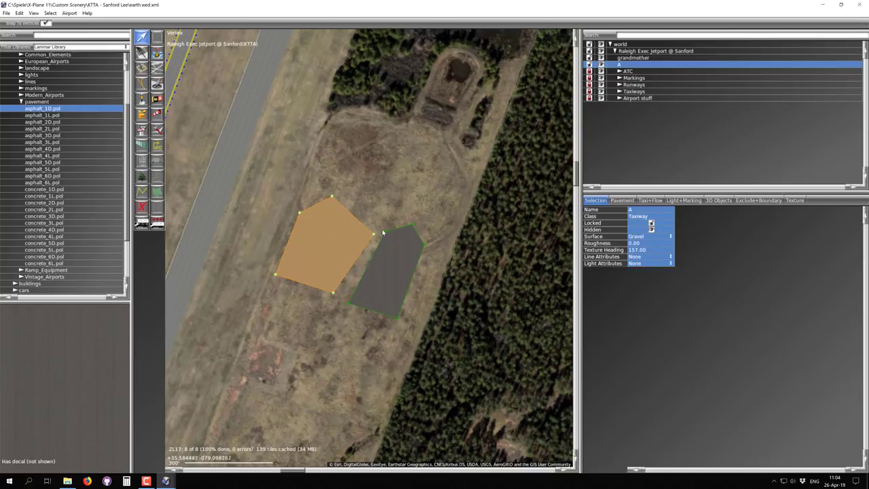
# Step: Set taxiway A's surface back to Asphalt and inspect its texture beside the draped polygon
pyautogui.click(641, 237)
pyautogui.click(646, 237)
pyautogui.scroll(3, 317, 232)
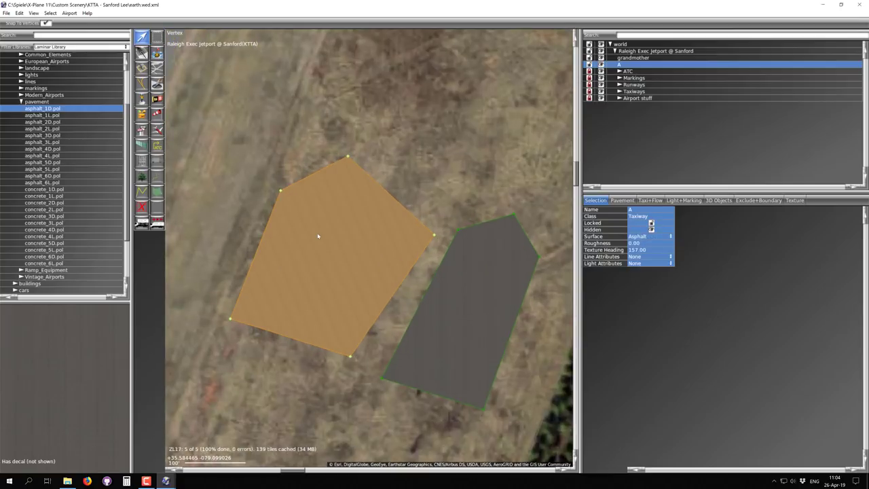
pyautogui.scroll(-3, 317, 232)
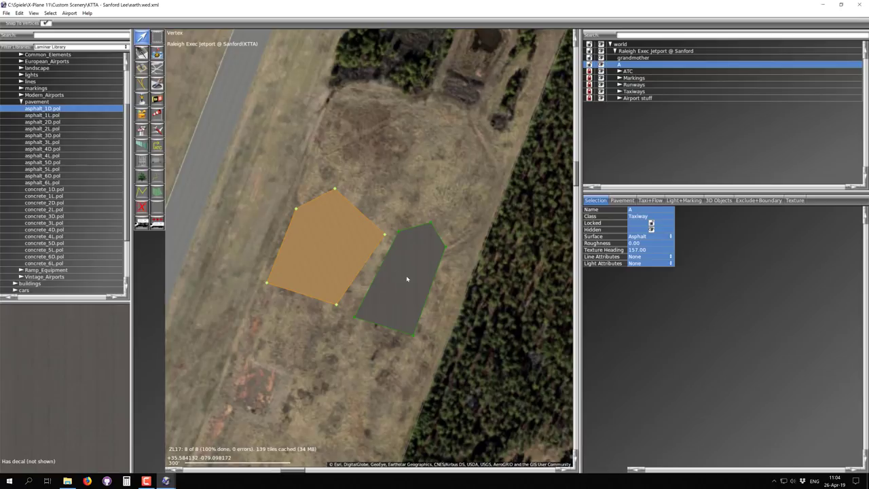
# Step: Compare the properties of the grandmother polygon and taxiway A, and set taxiway A's texture heading to 0
pyautogui.click(406, 279)
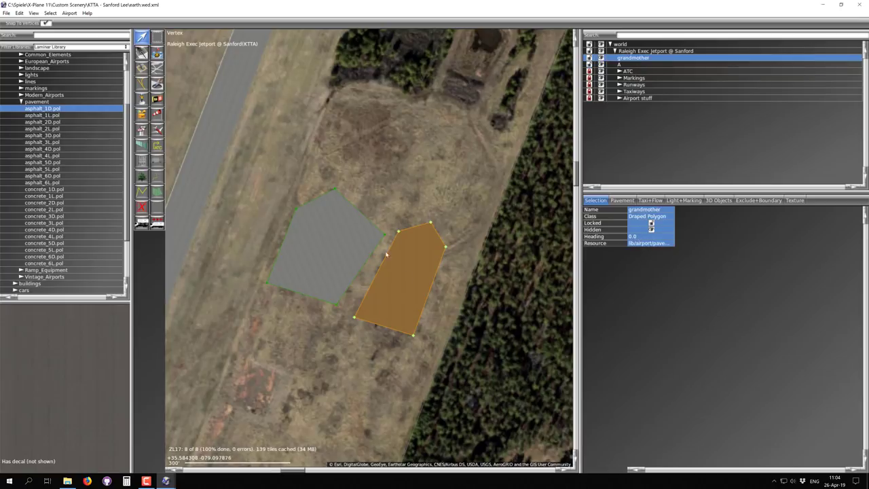
pyautogui.click(329, 248)
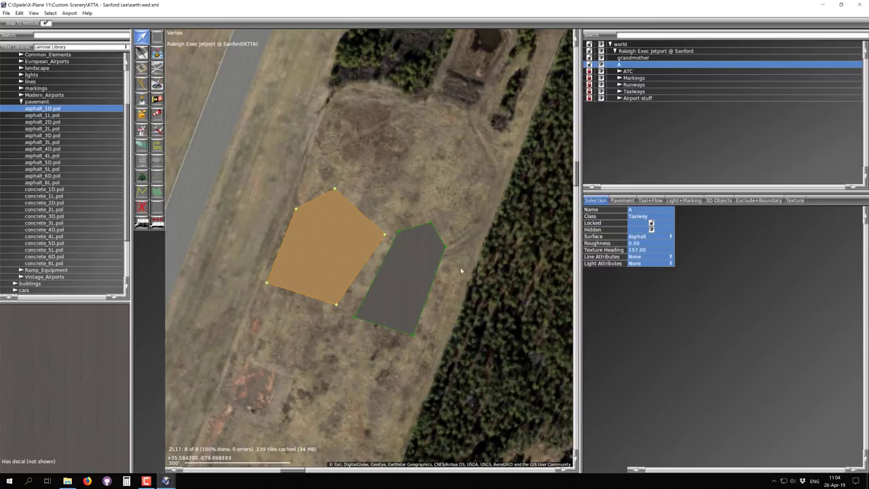
pyautogui.scroll(3, 317, 215)
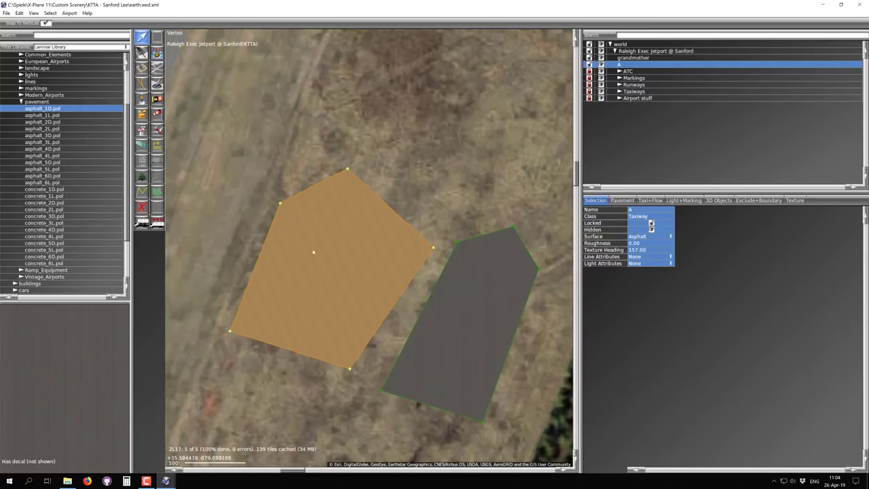
pyautogui.click(289, 179)
pyautogui.click(350, 295)
pyautogui.click(650, 251)
pyautogui.write('0')
pyautogui.press('Return')
pyautogui.scroll(-2, 363, 238)
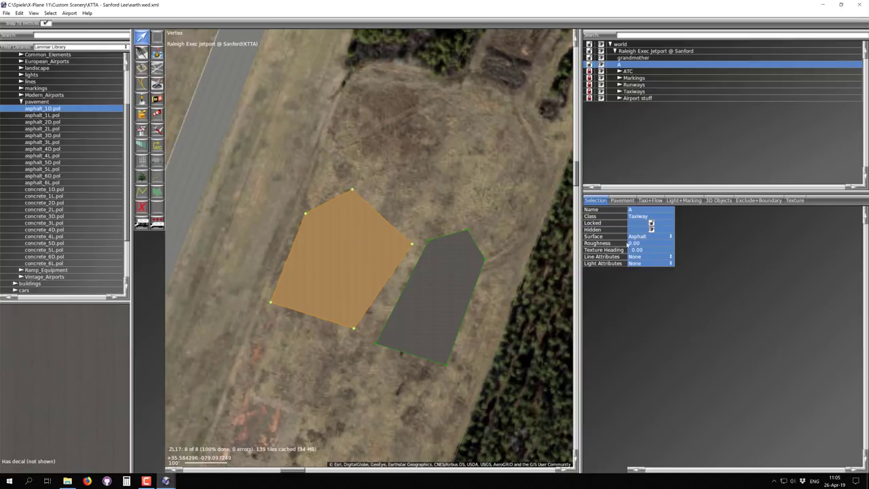
pyautogui.moveTo(359, 241); pyautogui.dragTo(380, 333, button='right')
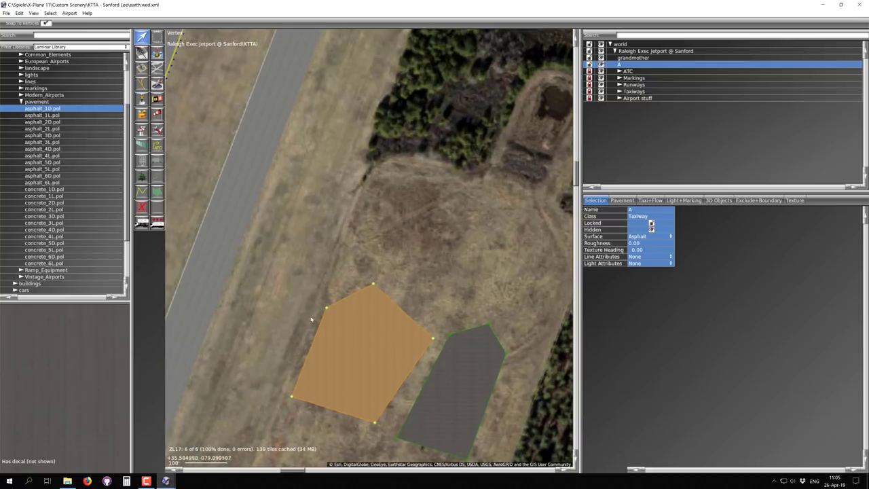
pyautogui.moveTo(360, 366); pyautogui.dragTo(310, 266, button='right')
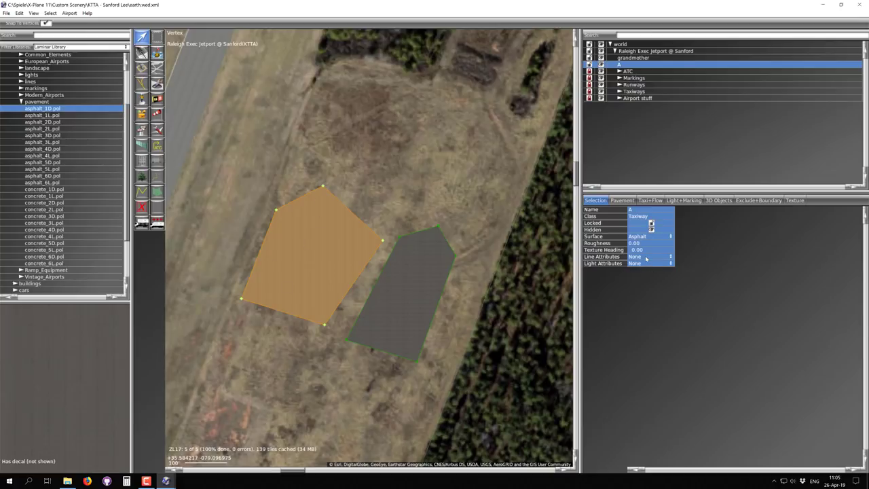
# Step: Set the grandmother draped polygon's heading to 60 and inspect the rotated texture up close
pyautogui.click(414, 292)
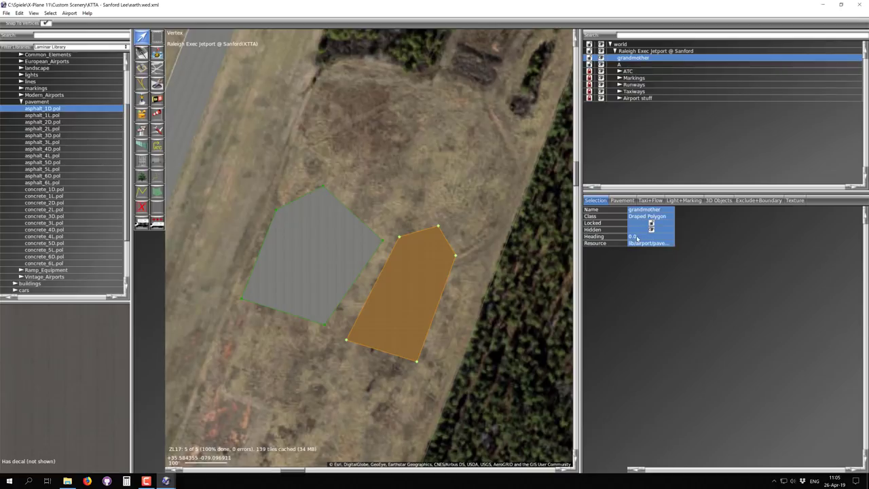
pyautogui.click(636, 237)
pyautogui.write('60')
pyautogui.press('Return')
pyautogui.scroll(3, 417, 304)
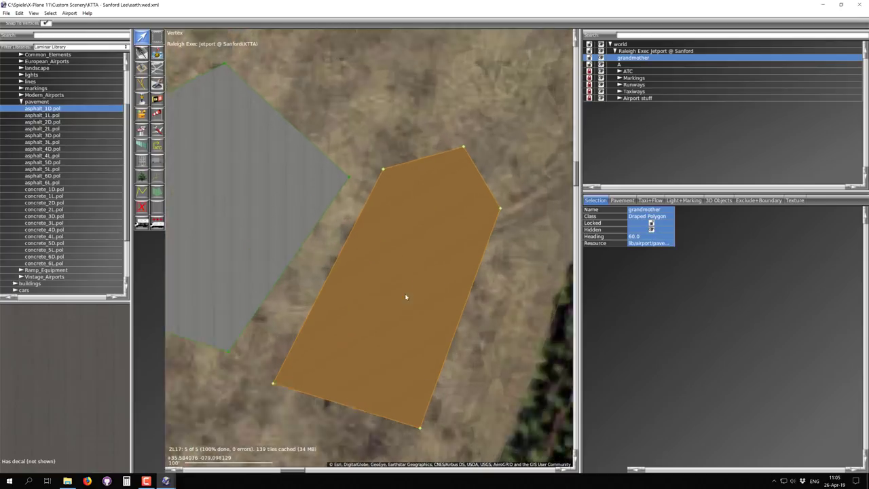
pyautogui.scroll(5, 408, 298)
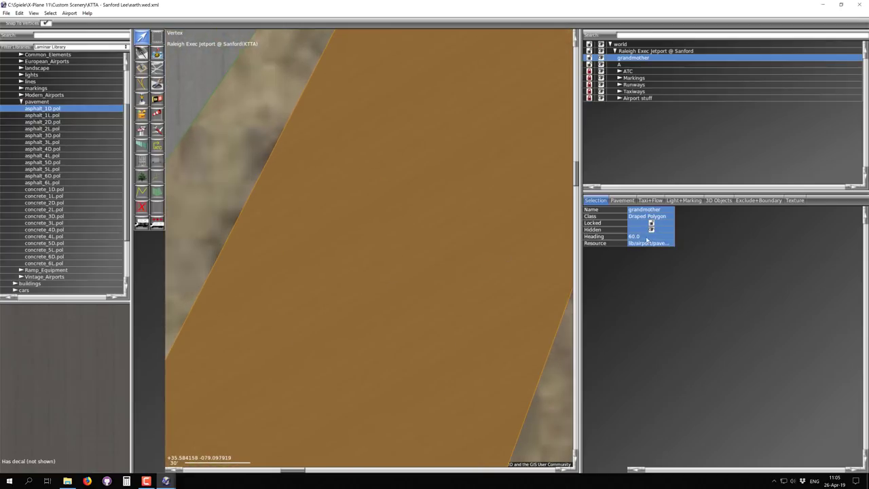
# Step: Set the grandmother draped polygon's heading to 190
pyautogui.click(644, 237)
pyautogui.write('190')
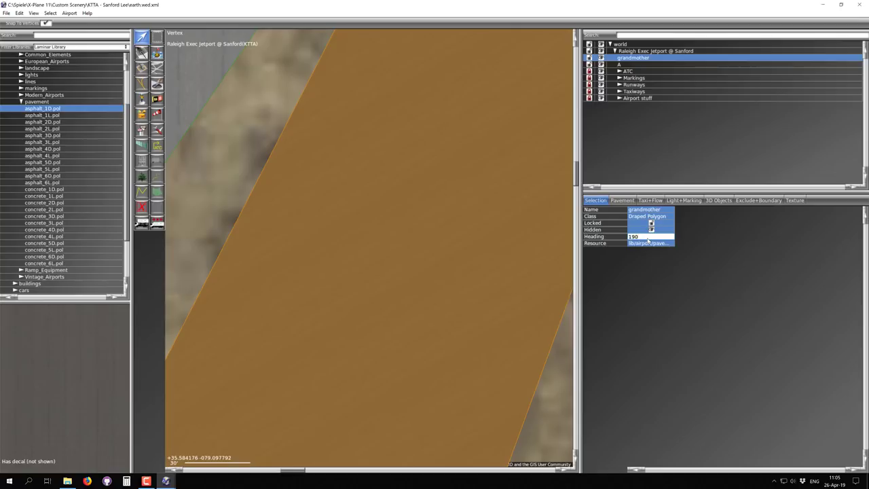
pyautogui.press('Return')
pyautogui.scroll(-5, 373, 253)
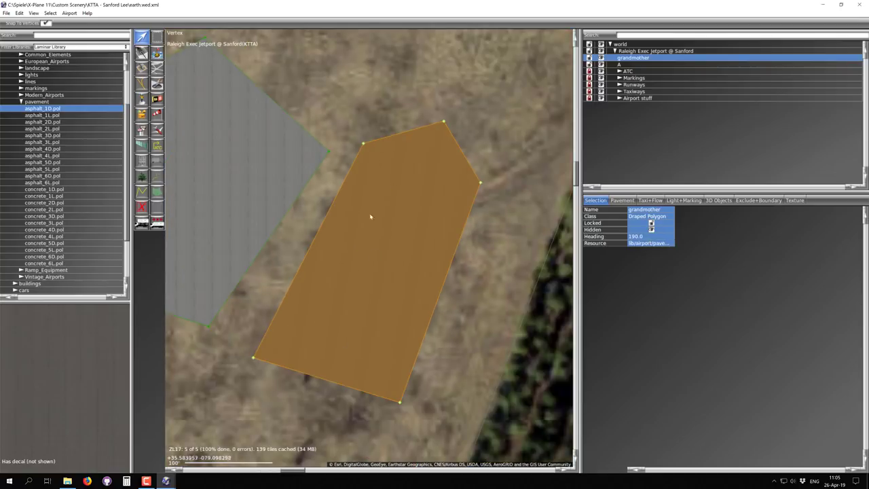
pyautogui.scroll(-3, 369, 252)
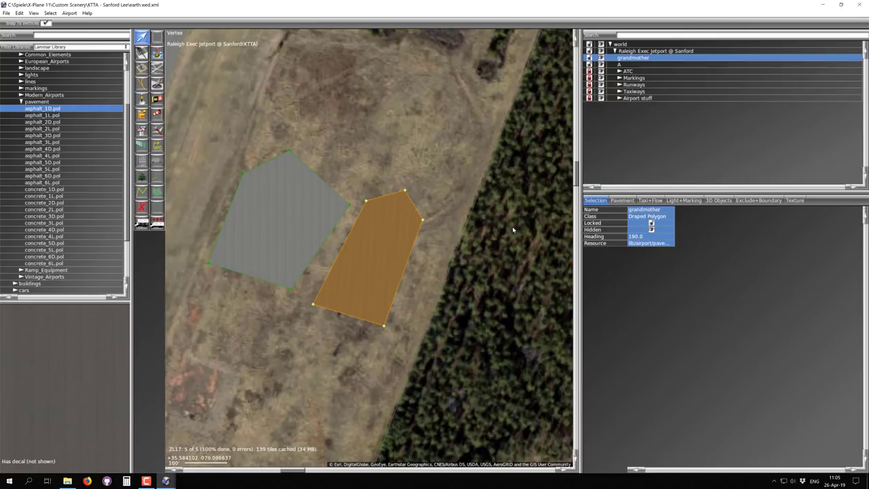
# Step: Widen the property values to show the grandmother polygon's full resource path, and collapse the pavement folder in the library
pyautogui.click(319, 222)
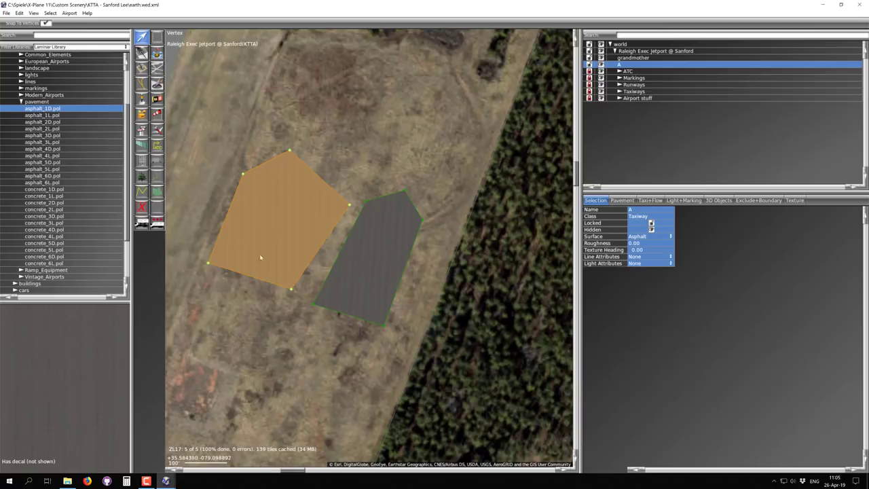
pyautogui.click(370, 262)
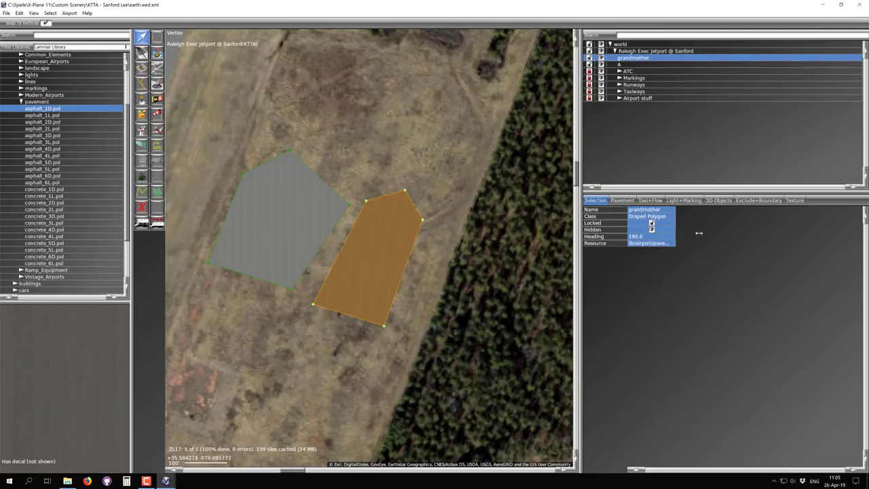
pyautogui.moveTo(686, 233); pyautogui.dragTo(798, 233)
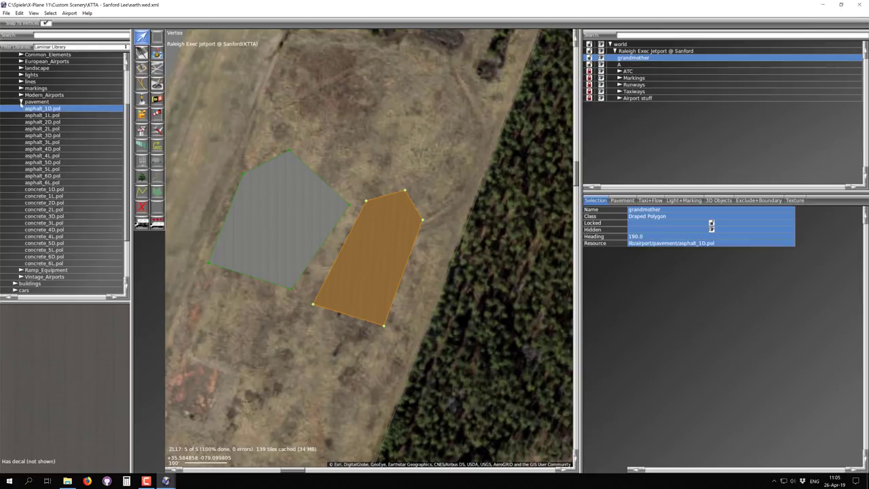
pyautogui.click(21, 102)
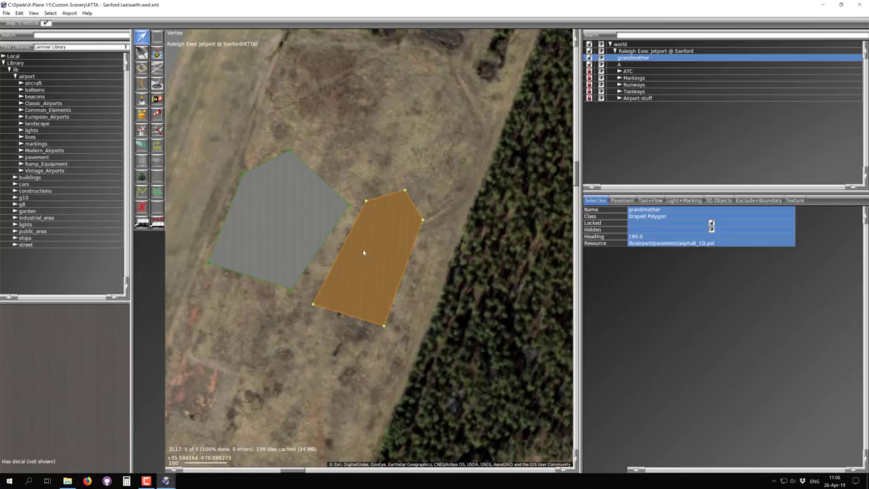
# Step: Select taxiway A on the map and set its surface to Concrete
pyautogui.click(318, 231)
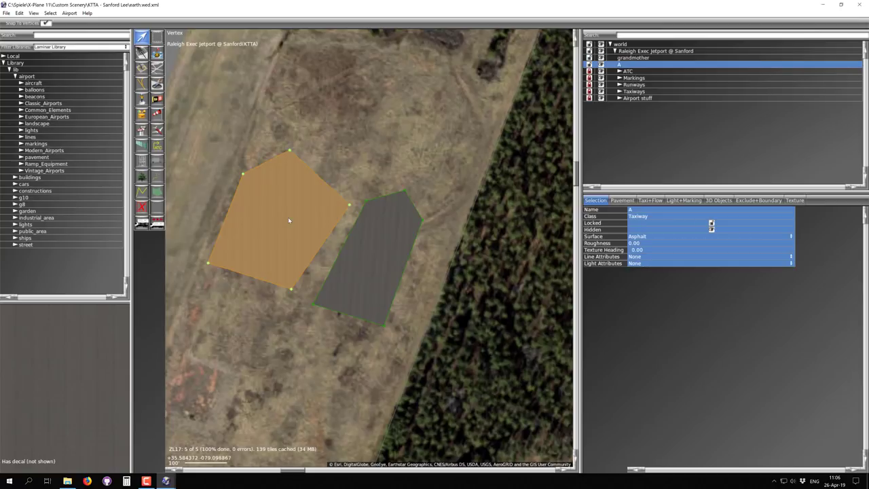
pyautogui.click(660, 237)
pyautogui.click(652, 250)
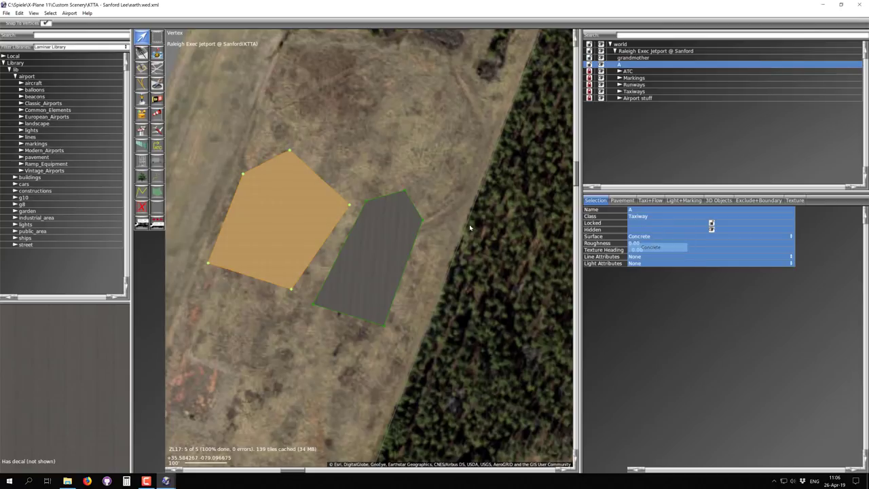
# Step: Select the grandmother draped polygon and change its resource to lib/airport/pavement/asphalt_3D.pol, using the matching pavement library entry as reference
pyautogui.click(386, 241)
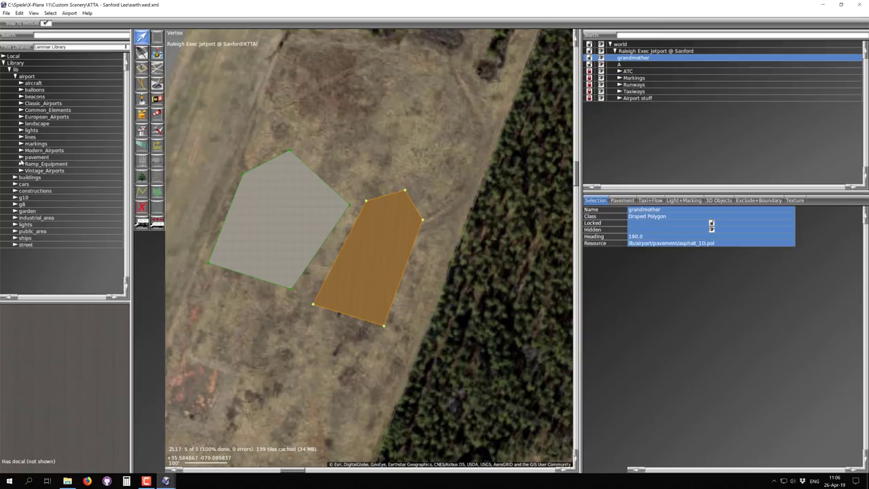
pyautogui.click(21, 158)
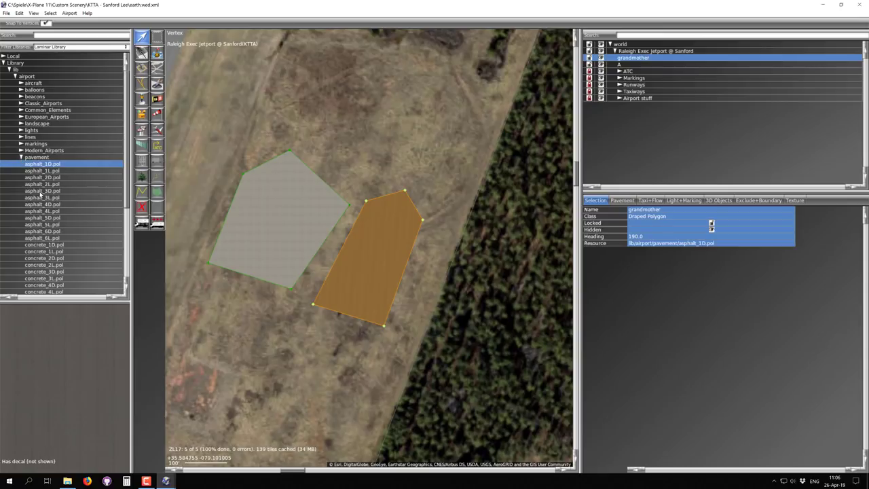
pyautogui.click(42, 191)
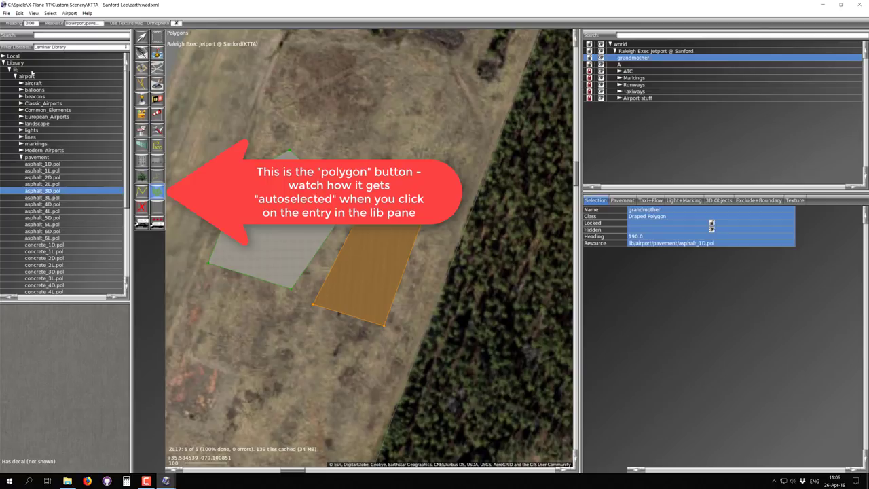
pyautogui.click(72, 25)
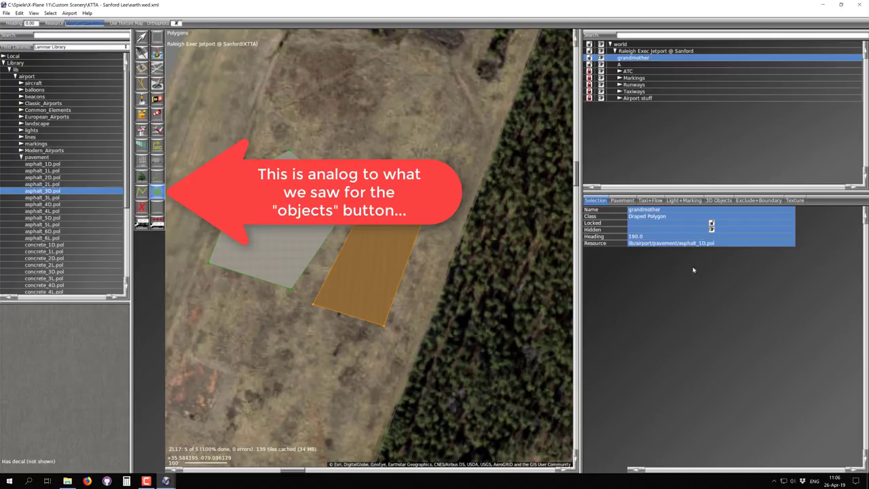
pyautogui.click(657, 243)
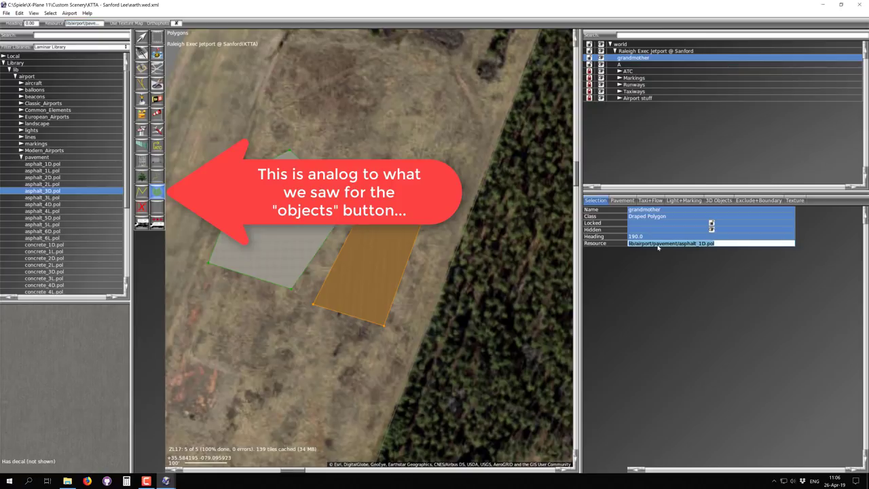
pyautogui.write('lib/airport/pavement/asphalt_3D.pol')
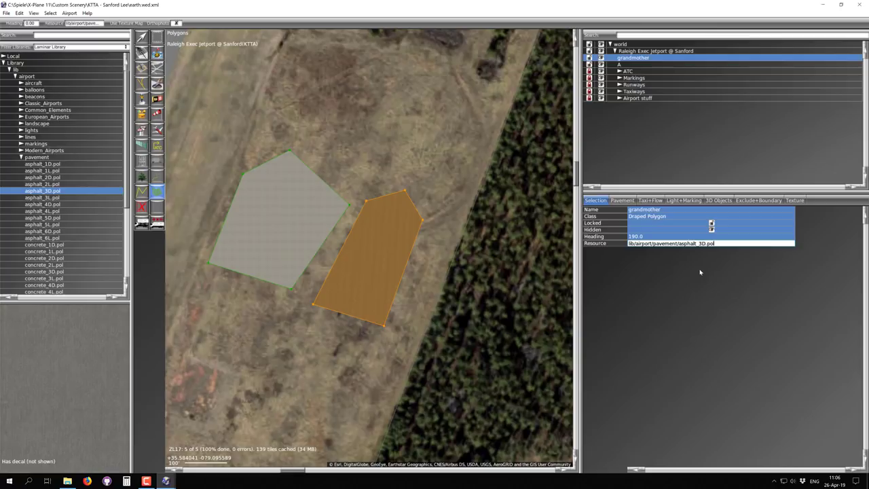
pyautogui.click(700, 271)
pyautogui.scroll(4, 378, 252)
pyautogui.scroll(-3, 383, 228)
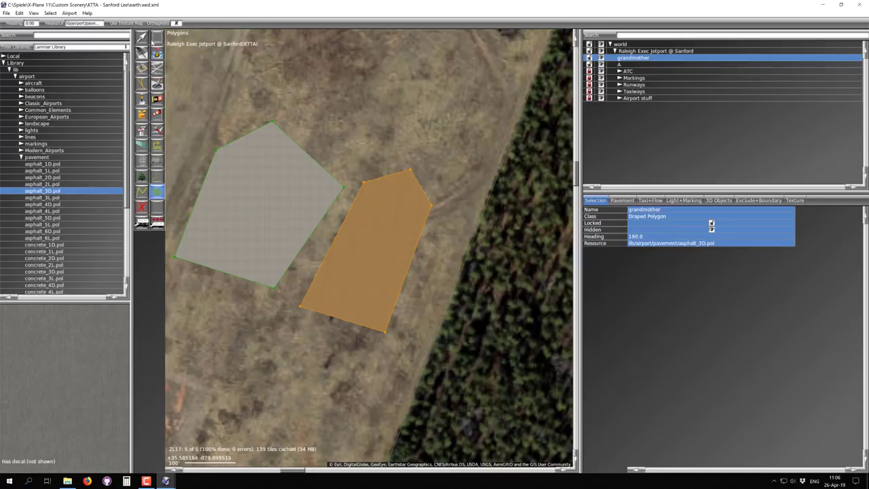
# Step: Using the Vertex tool, select taxiway A and the grandmother polygon together and individually to compare their properties
pyautogui.press('v')
pyautogui.scroll(-3, 330, 204)
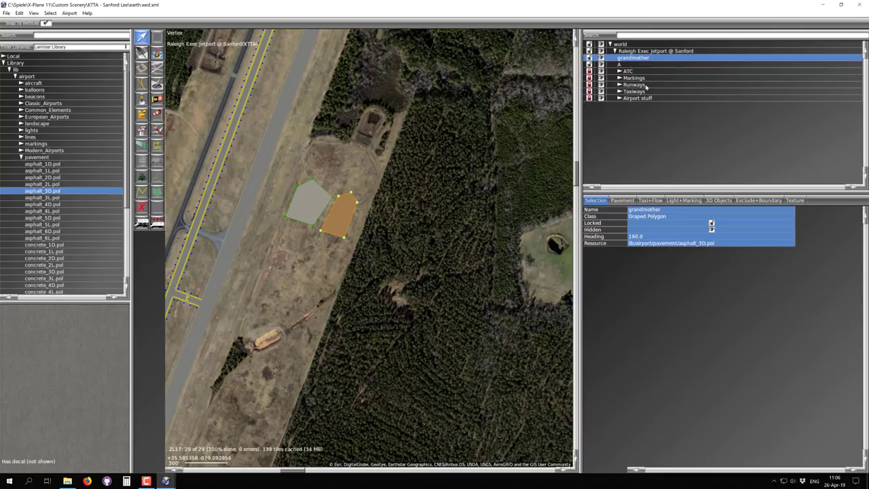
pyautogui.keyDown('shift'); pyautogui.click(317, 208); pyautogui.keyUp('shift')
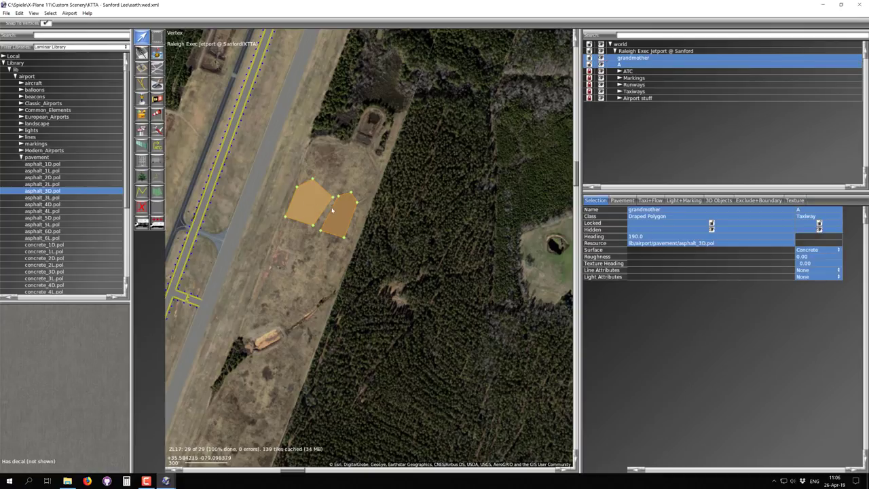
pyautogui.keyDown('shift'); pyautogui.click(317, 208); pyautogui.keyUp('shift')
pyautogui.keyDown('shift'); pyautogui.click(337, 209); pyautogui.keyUp('shift')
pyautogui.keyDown('shift'); pyautogui.click(311, 204); pyautogui.keyUp('shift')
pyautogui.keyDown('shift'); pyautogui.click(339, 214); pyautogui.keyUp('shift')
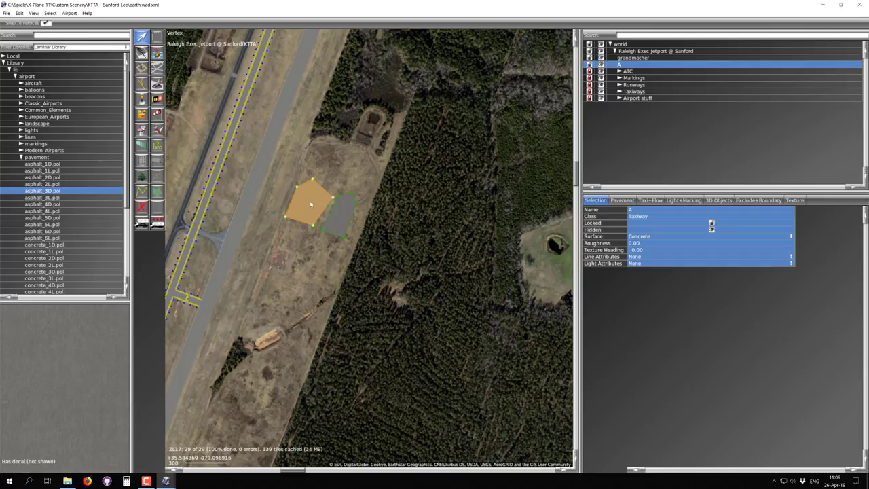
# Step: Reselect the grandmother draped polygon and view its texture up close and within the wider airport surroundings
pyautogui.click(315, 269)
pyautogui.click(344, 219)
pyautogui.scroll(4, 344, 218)
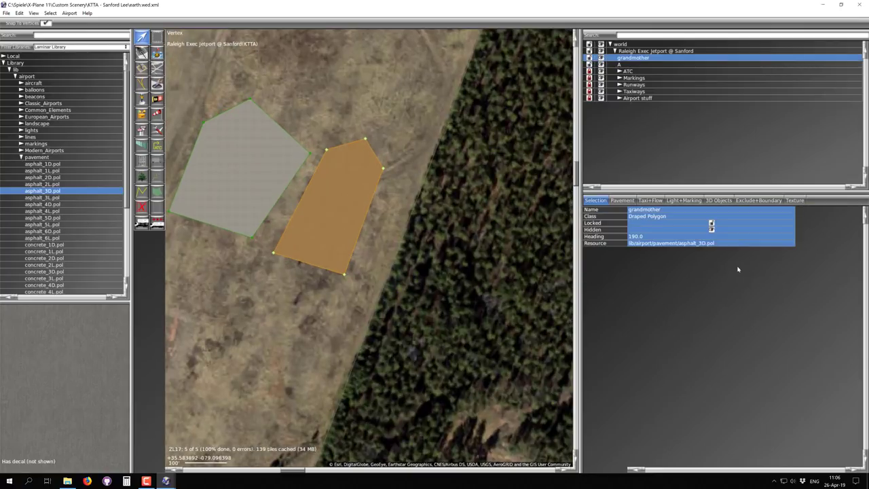
pyautogui.scroll(-4, 366, 245)
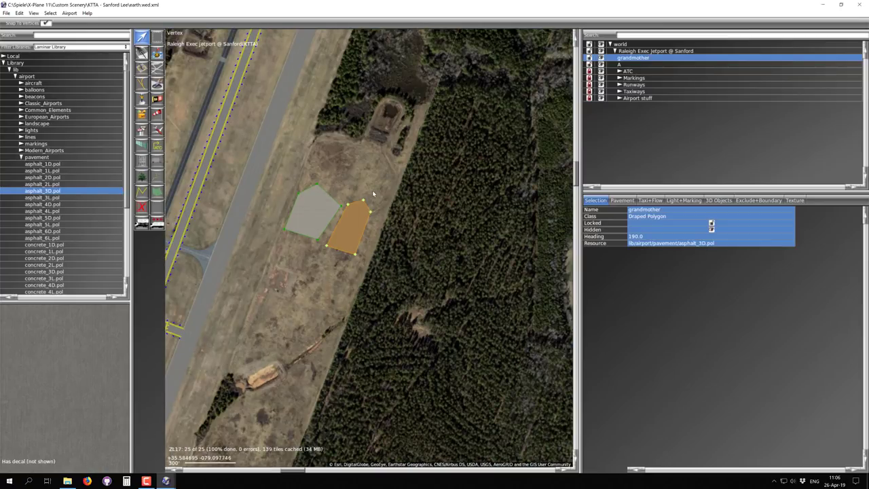
pyautogui.scroll(-2, 373, 194)
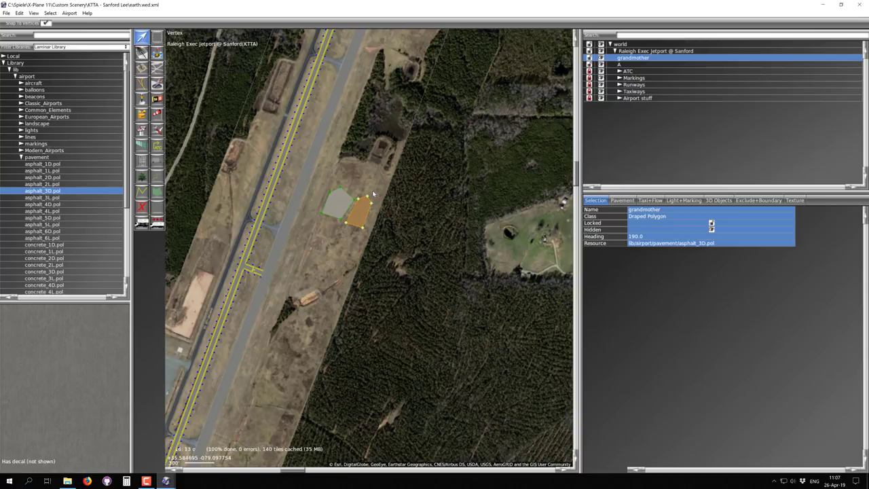
pyautogui.scroll(5, 373, 192)
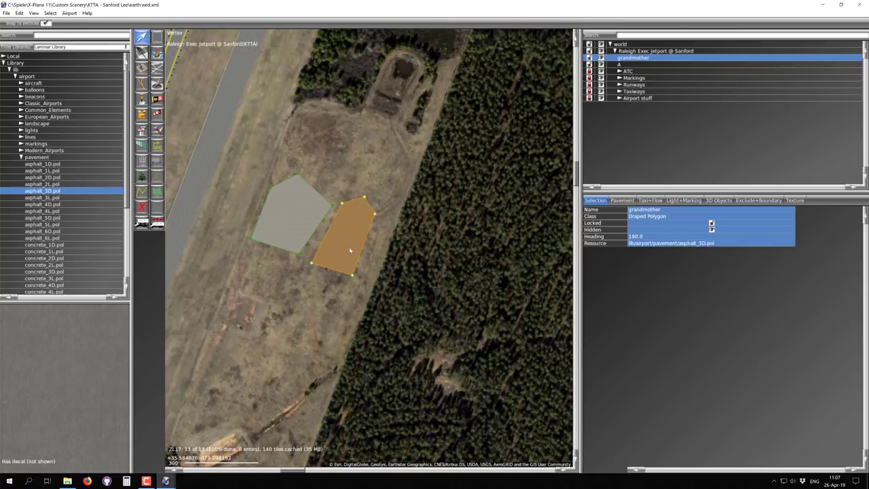
# Step: Try taxiway A on top of the runway, return it to the grass to the east, and shift the grandmother polygon slightly north
pyautogui.moveTo(318, 225); pyautogui.dragTo(352, 290, button='right')
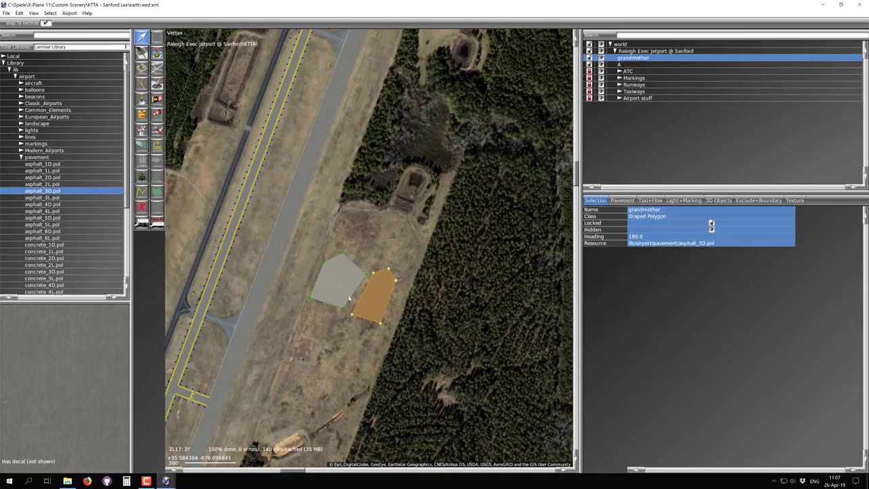
pyautogui.moveTo(332, 292); pyautogui.dragTo(280, 245)
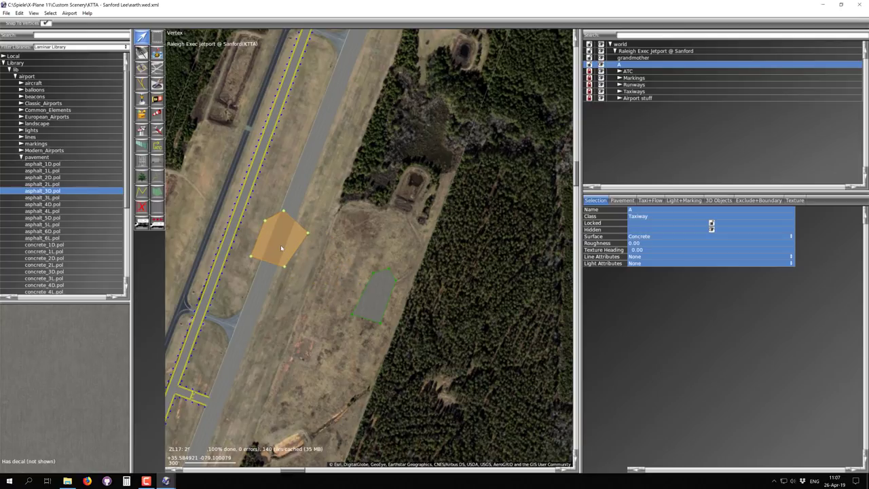
pyautogui.scroll(2, 280, 244)
pyautogui.scroll(2, 280, 248)
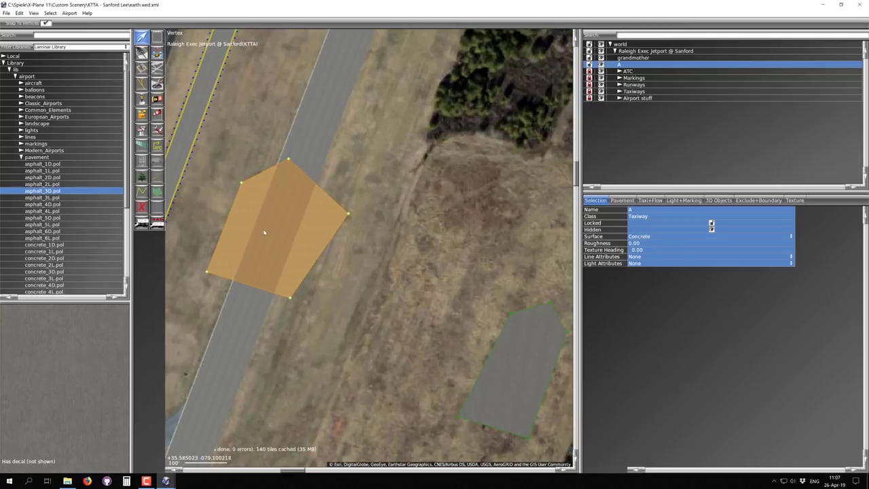
pyautogui.moveTo(256, 240); pyautogui.dragTo(362, 268)
pyautogui.moveTo(519, 372); pyautogui.dragTo(500, 311)
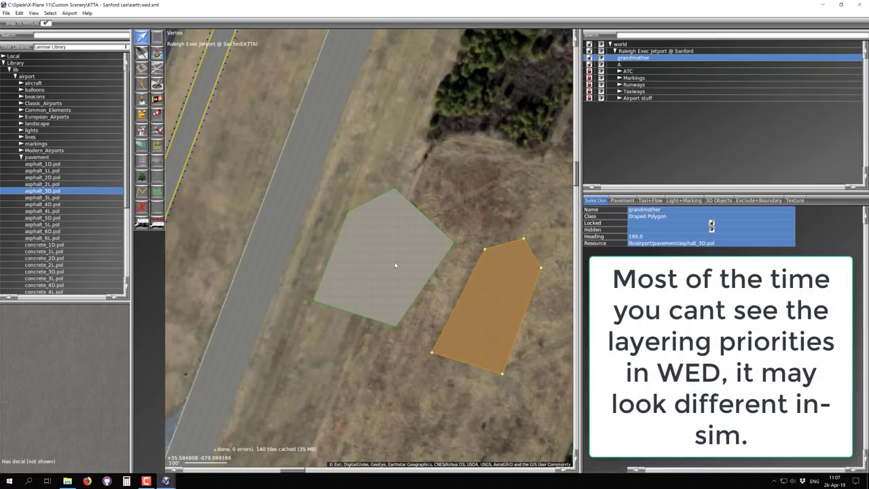
pyautogui.scroll(-2, 395, 265)
pyautogui.moveTo(385, 238); pyautogui.dragTo(363, 302, button='right')
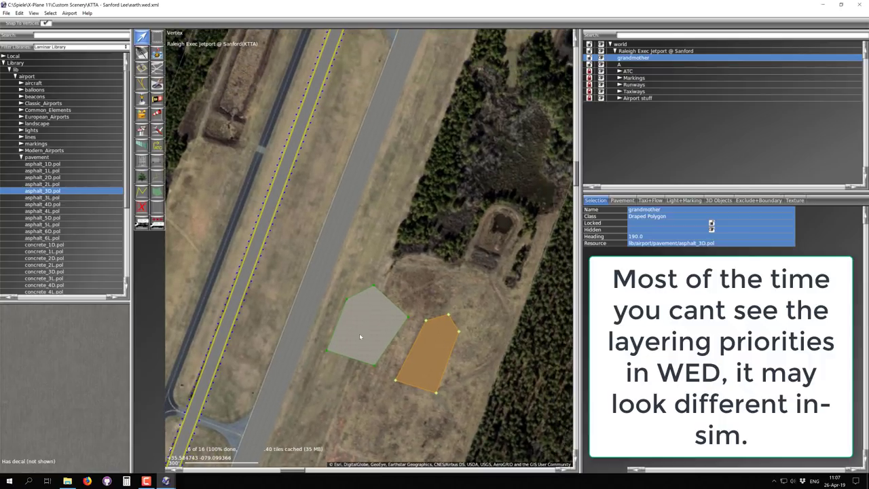
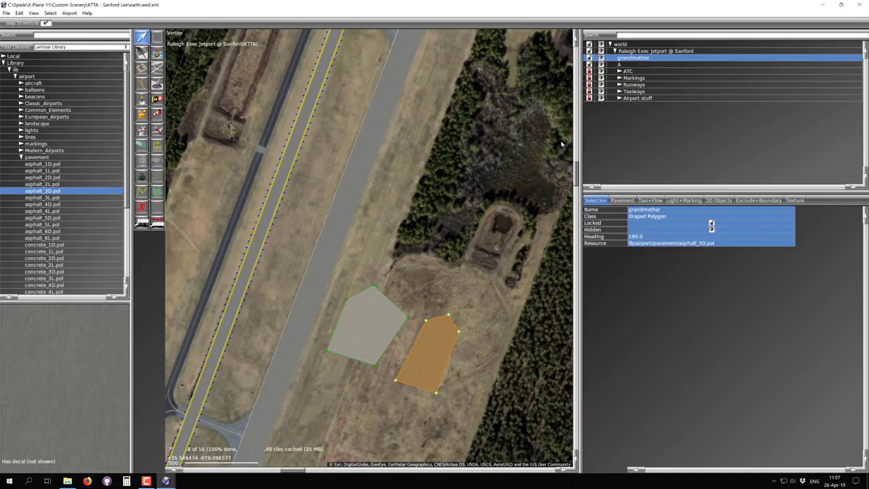
# Step: Move the grandmother polygon across the runway to the strip beside the parallel taxiway
pyautogui.moveTo(434, 342); pyautogui.dragTo(403, 373)
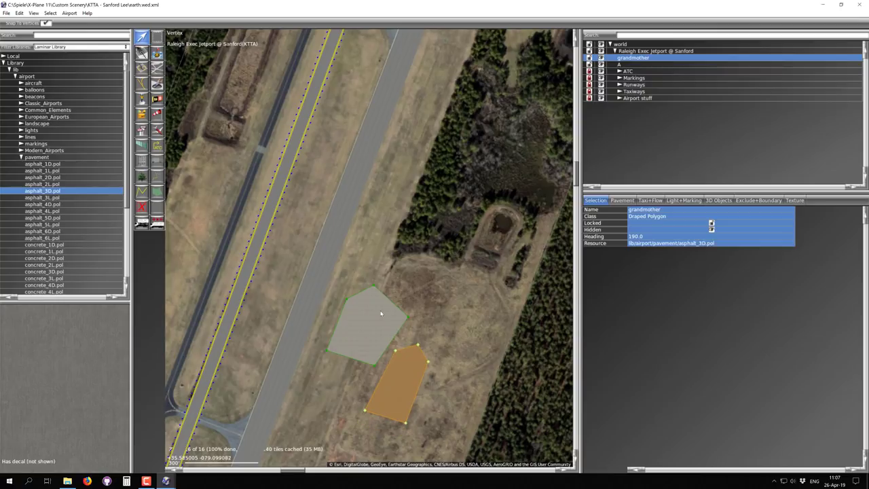
pyautogui.moveTo(406, 388); pyautogui.dragTo(284, 415)
pyautogui.scroll(-2, 421, 368)
pyautogui.moveTo(283, 416); pyautogui.dragTo(335, 312, button='right')
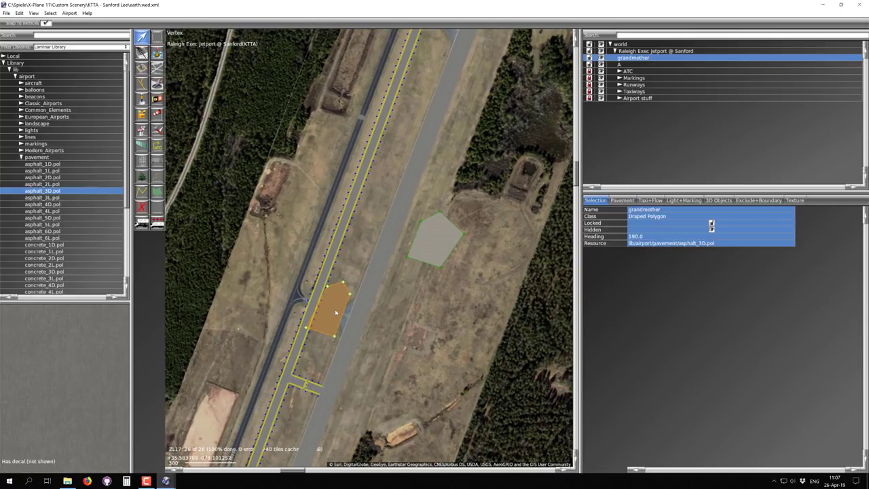
# Step: Move the grandmother polygon over the hangar area west of the taxiway and try it at different spots between the buildings
pyautogui.scroll(-2, 336, 313)
pyautogui.moveTo(335, 312); pyautogui.dragTo(207, 414)
pyautogui.moveTo(207, 414); pyautogui.dragTo(307, 280, button='right')
pyautogui.scroll(3, 307, 280)
pyautogui.moveTo(292, 281); pyautogui.dragTo(269, 280)
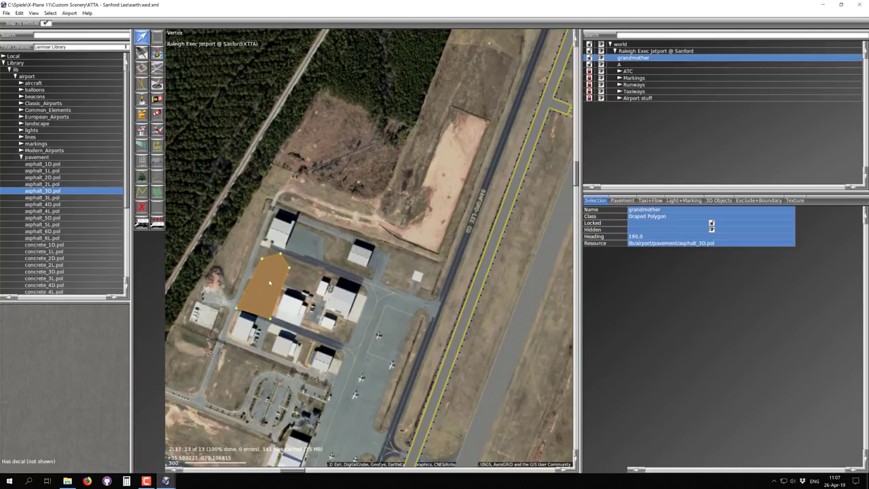
pyautogui.moveTo(269, 282); pyautogui.dragTo(286, 333)
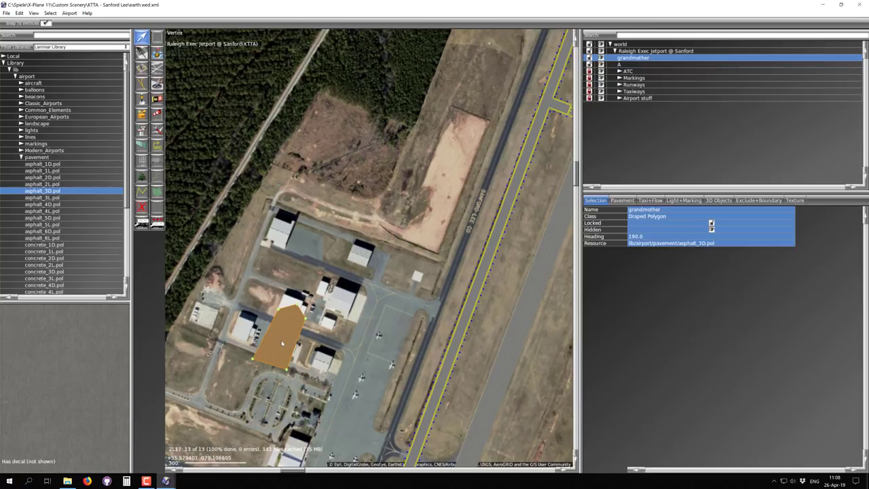
# Step: Bring the grandmother polygon back from the hangars to the grass east of the runway
pyautogui.moveTo(281, 343); pyautogui.dragTo(508, 237)
pyautogui.scroll(-3, 507, 238)
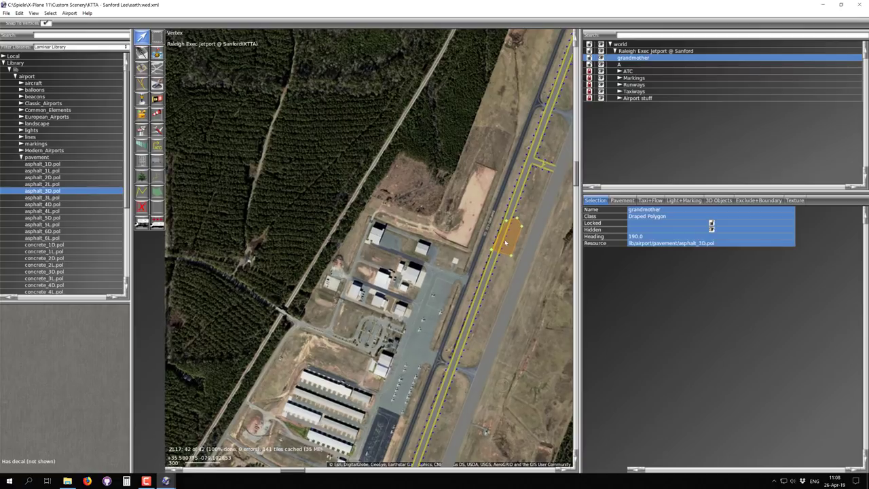
pyautogui.moveTo(508, 237); pyautogui.dragTo(343, 276, button='right')
pyautogui.moveTo(343, 275); pyautogui.dragTo(410, 255)
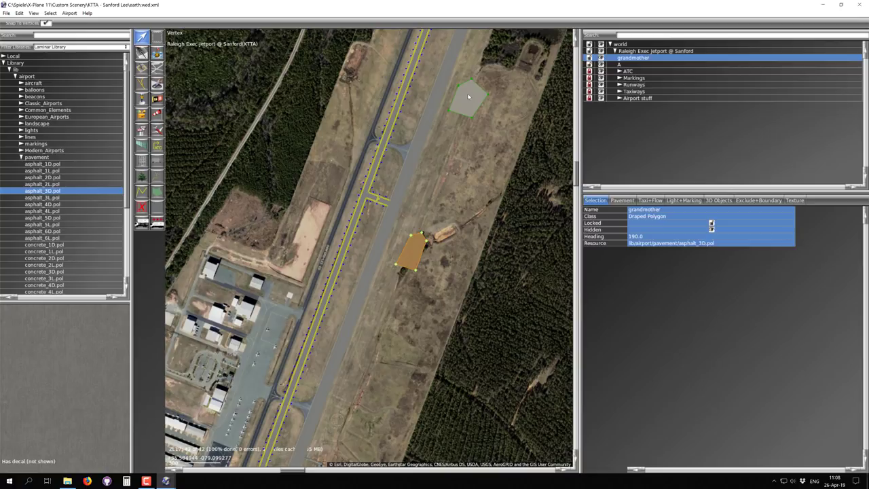
# Step: Move taxiway A from the grass to the hangar area and try it as apron pavement among the northern buildings
pyautogui.click(467, 93)
pyautogui.moveTo(467, 93); pyautogui.dragTo(344, 190)
pyautogui.moveTo(293, 234); pyautogui.dragTo(219, 286)
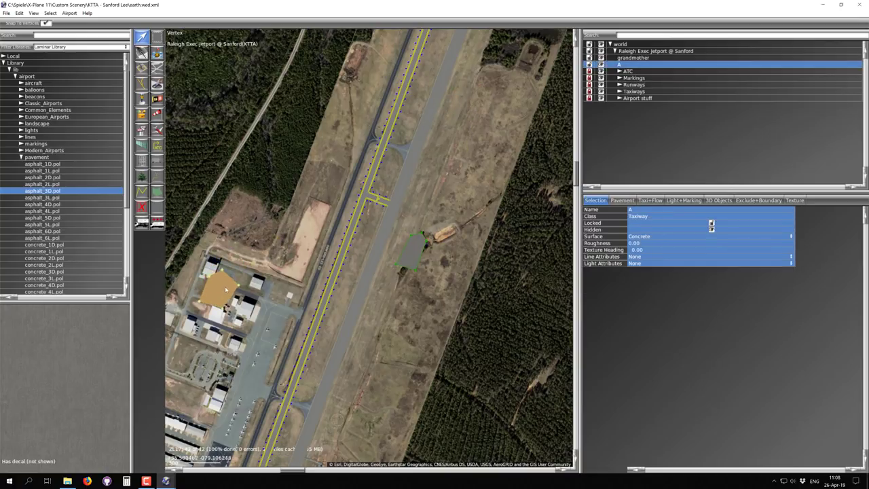
pyautogui.scroll(3, 231, 266)
pyautogui.moveTo(204, 310); pyautogui.dragTo(380, 321, button='right')
pyautogui.moveTo(380, 321); pyautogui.dragTo(424, 279)
# Step: Return taxiway A to the grass east of the runway and arrange it side by side with the grandmother polygon
pyautogui.scroll(-3, 425, 279)
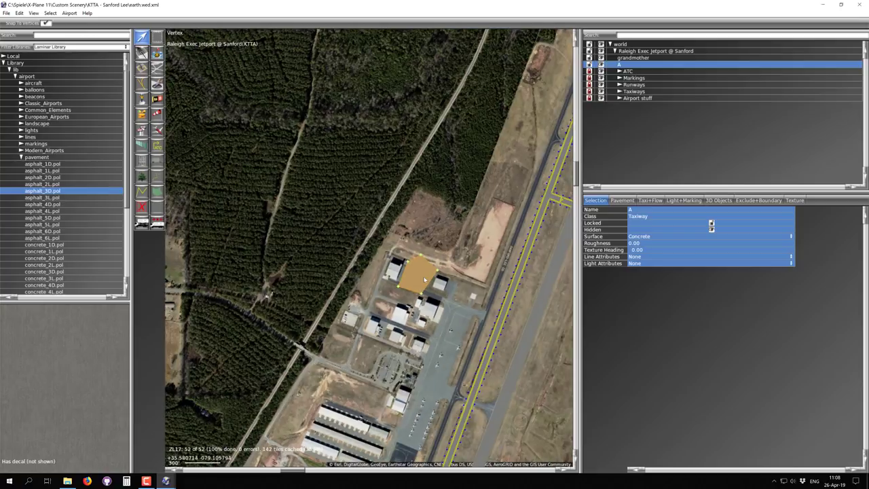
pyautogui.moveTo(424, 279); pyautogui.dragTo(236, 222, button='right')
pyautogui.moveTo(235, 221); pyautogui.dragTo(395, 256)
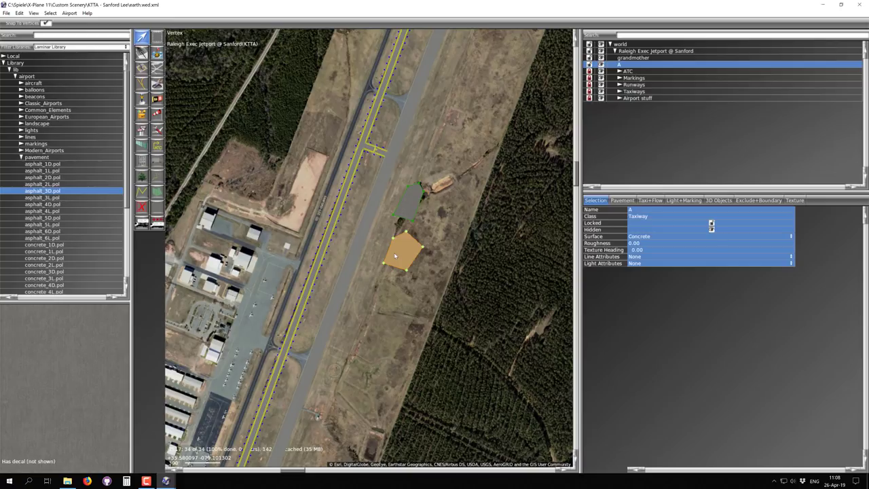
pyautogui.scroll(3, 395, 255)
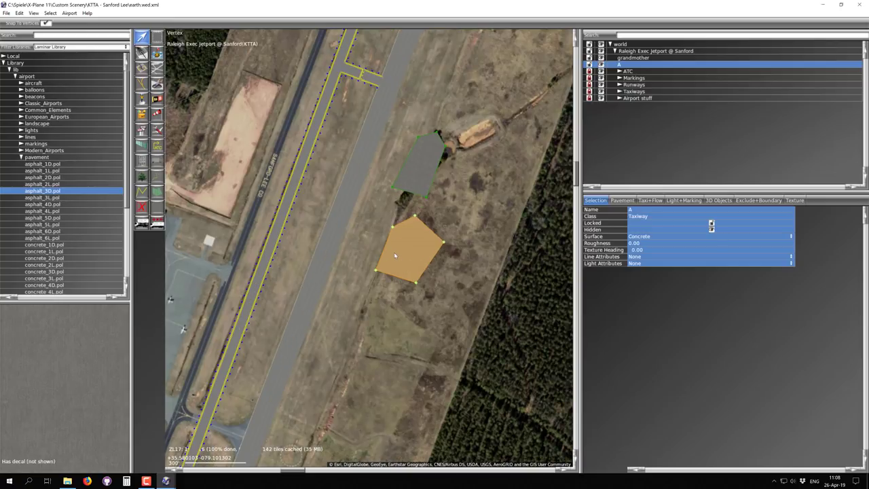
pyautogui.moveTo(395, 255); pyautogui.dragTo(292, 318, button='right')
pyautogui.moveTo(292, 318); pyautogui.dragTo(338, 236)
pyautogui.click(376, 249)
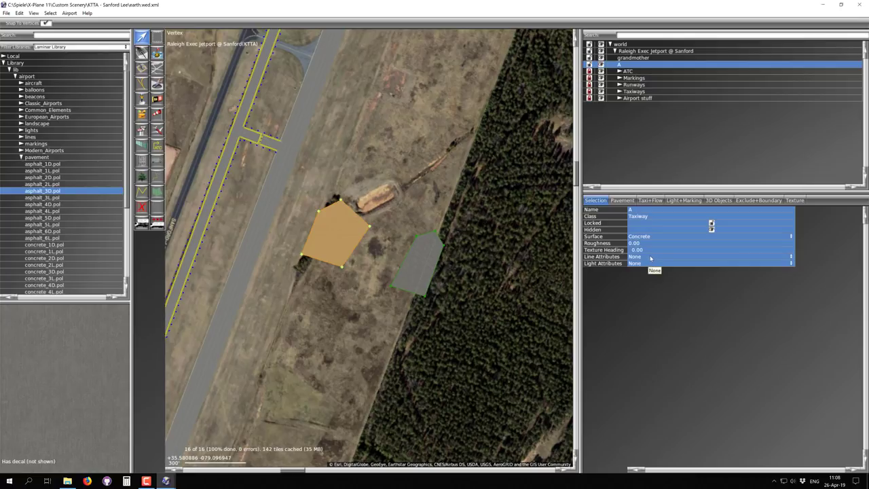
# Step: Set taxiway A's line attributes to Solid Yellow, deselect it and inspect the painted line along its edge
pyautogui.scroll(6, 346, 230)
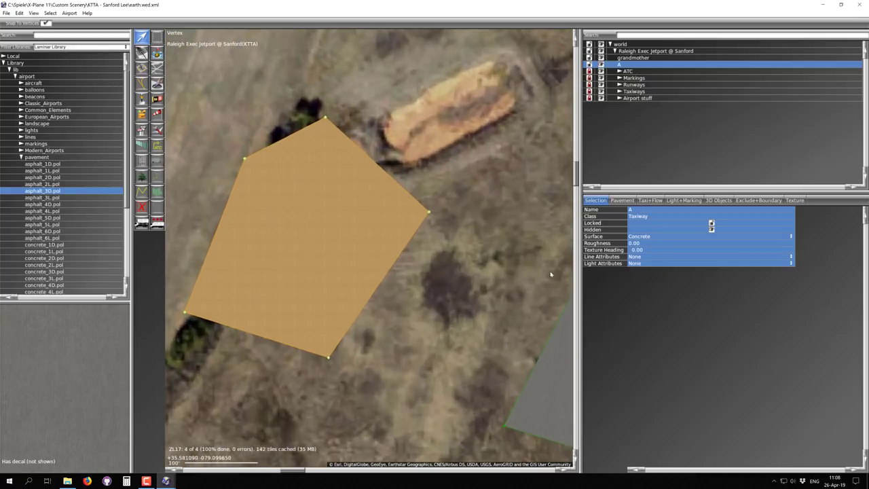
pyautogui.click(638, 257)
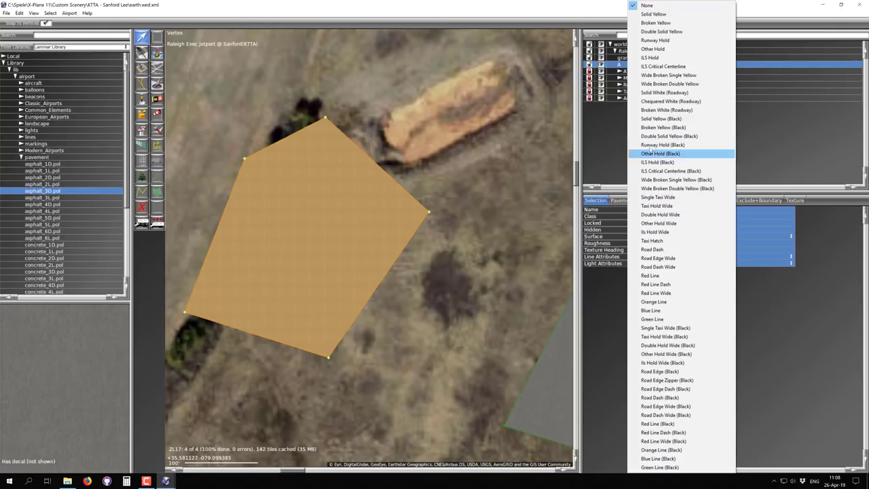
pyautogui.click(653, 13)
pyautogui.scroll(5, 434, 247)
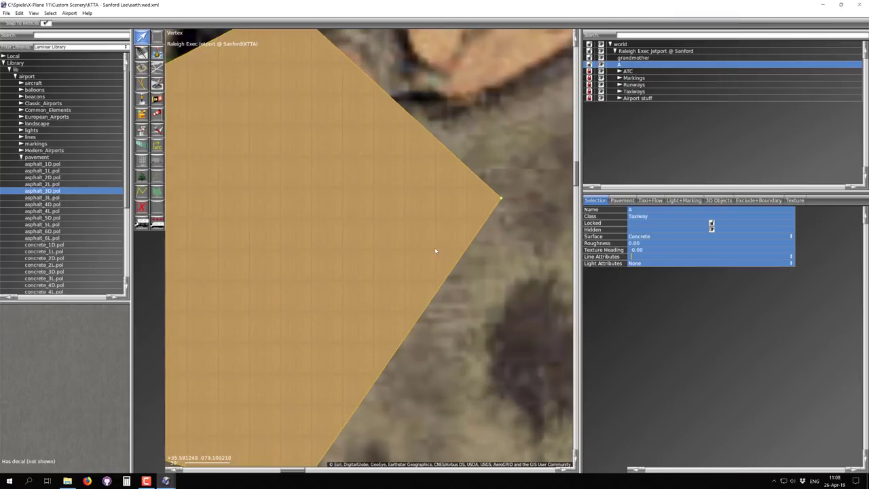
pyautogui.click(496, 287)
pyautogui.scroll(6, 475, 268)
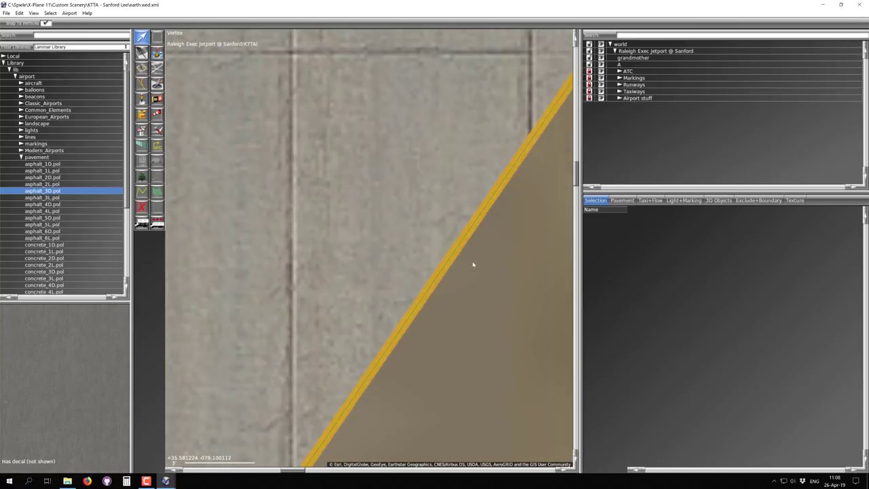
# Step: Select taxiway A, set its line attributes to Double Solid Yellow and inspect the painted line along its eastern edge
pyautogui.scroll(3, 457, 254)
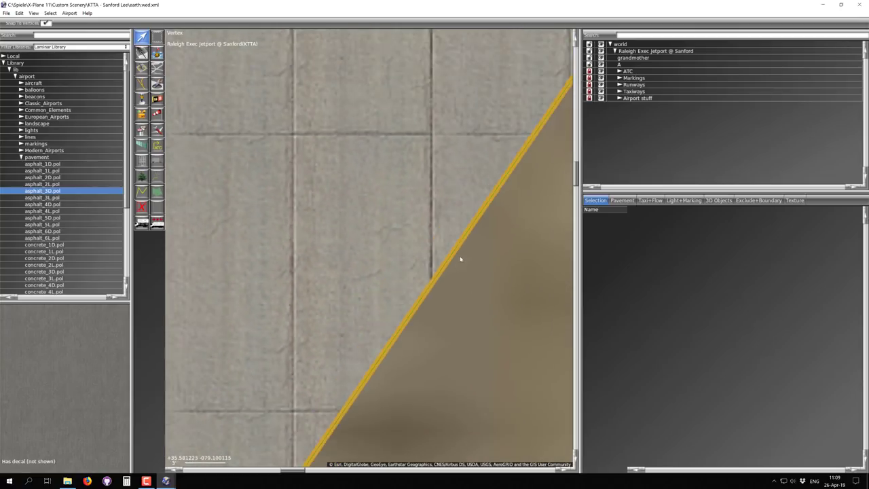
pyautogui.moveTo(503, 243); pyautogui.dragTo(374, 325, button='right')
pyautogui.scroll(3, 368, 270)
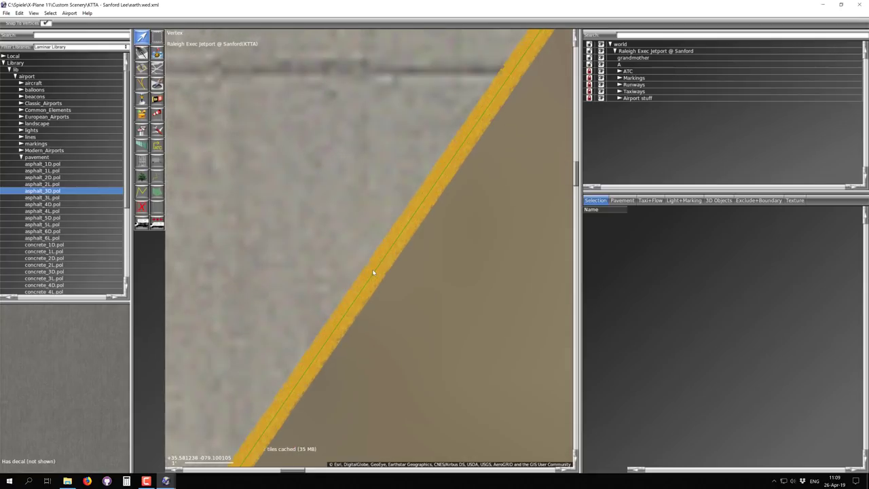
pyautogui.click(356, 150)
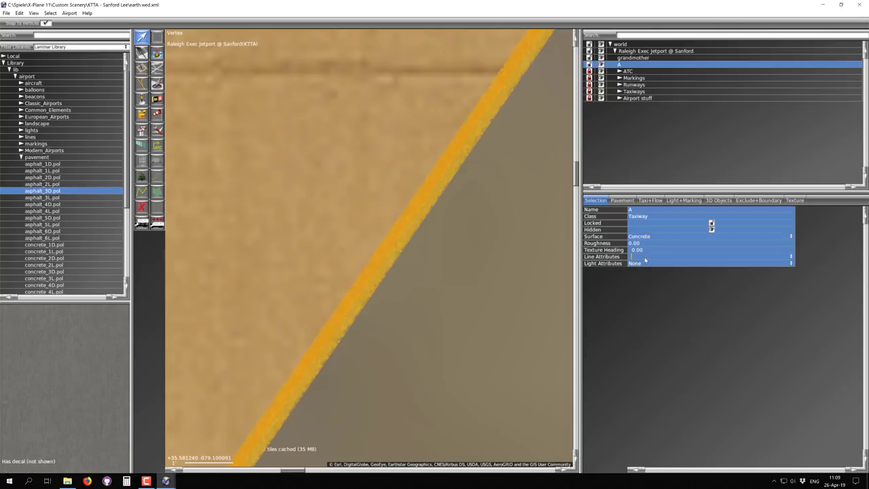
pyautogui.click(636, 258)
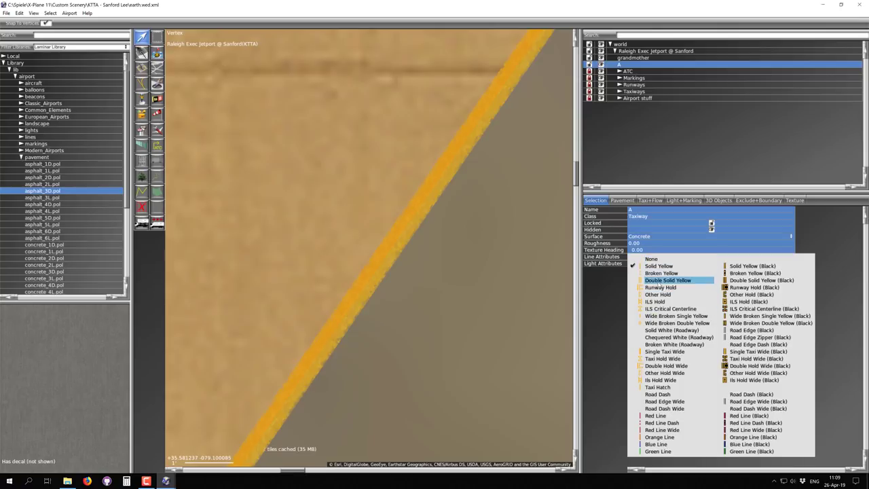
pyautogui.click(662, 280)
pyautogui.scroll(-2, 432, 275)
pyautogui.scroll(-4, 432, 271)
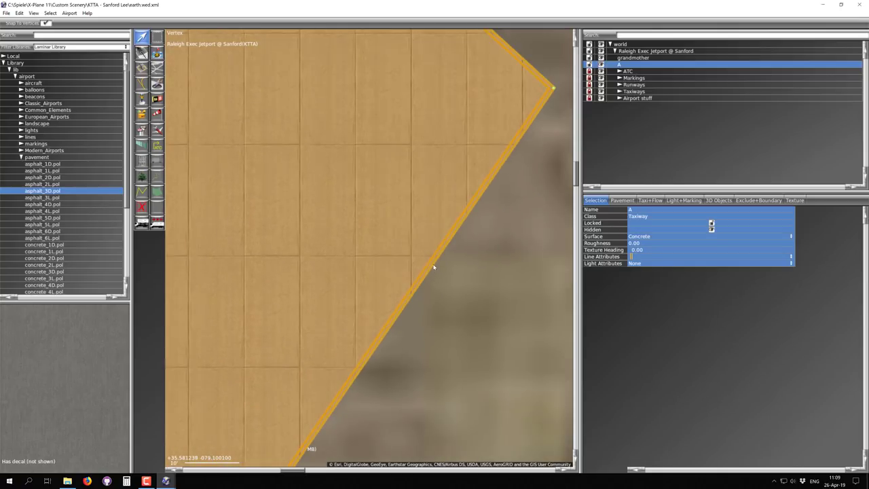
pyautogui.scroll(6, 432, 266)
pyautogui.scroll(-6, 415, 238)
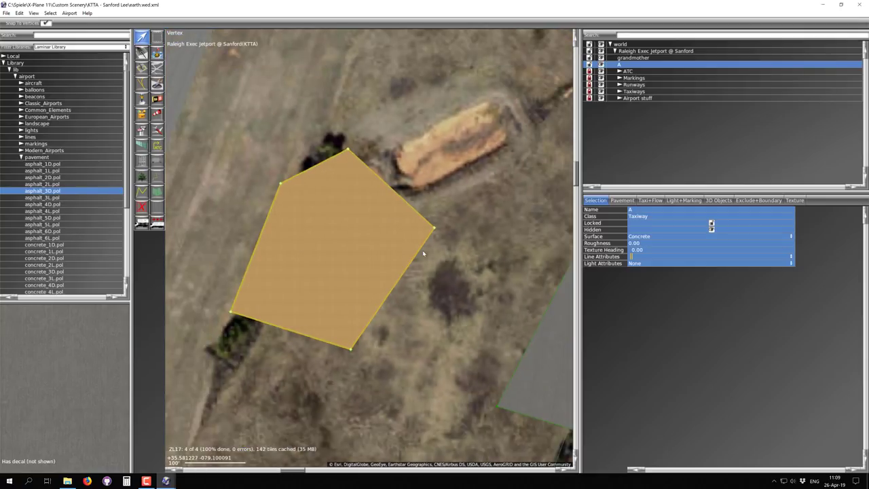
pyautogui.scroll(5, 417, 248)
pyautogui.scroll(5, 397, 239)
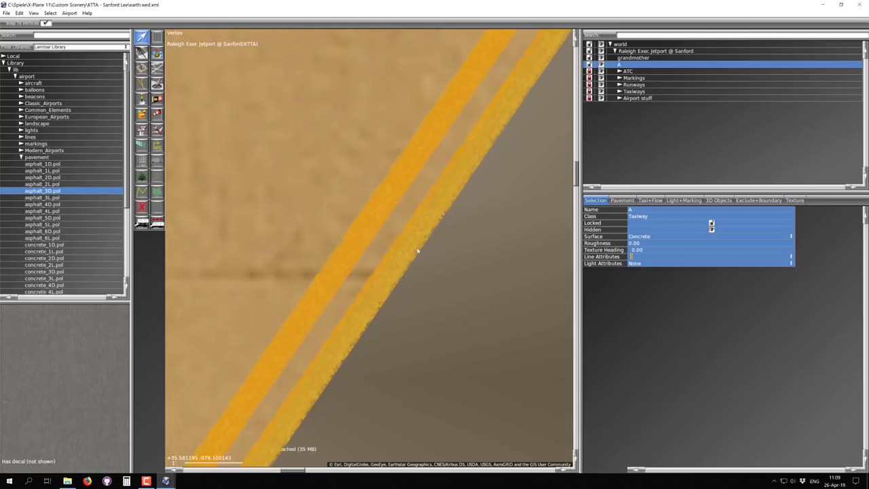
pyautogui.scroll(-8, 364, 237)
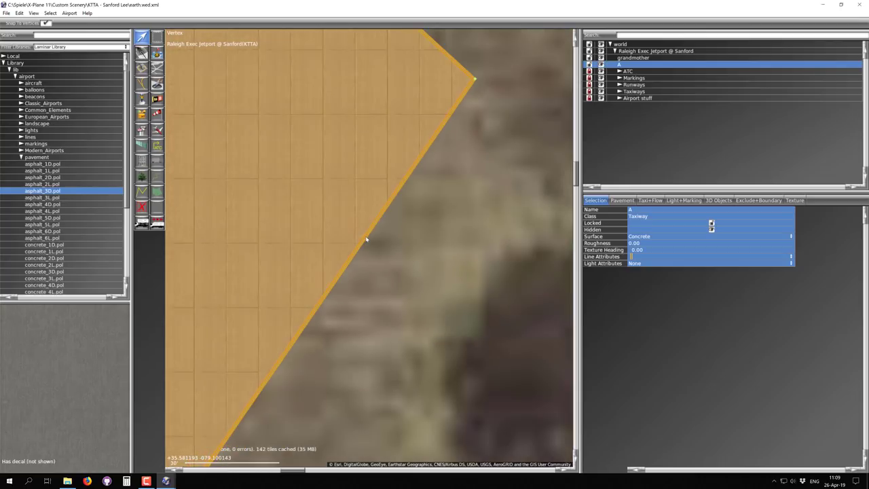
# Step: Switch taxiway A's line attributes to ILS Critical Centerline and inspect the marking pattern along its edge
pyautogui.click(636, 258)
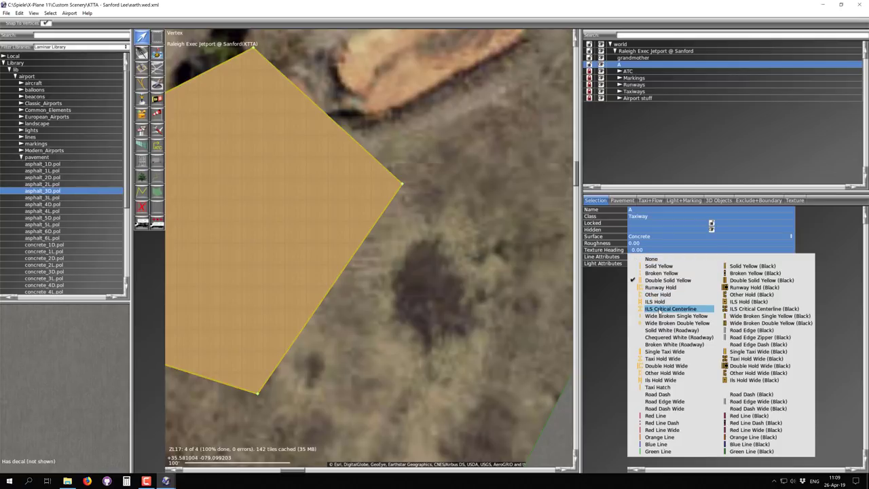
pyautogui.click(660, 309)
pyautogui.scroll(-5, 383, 224)
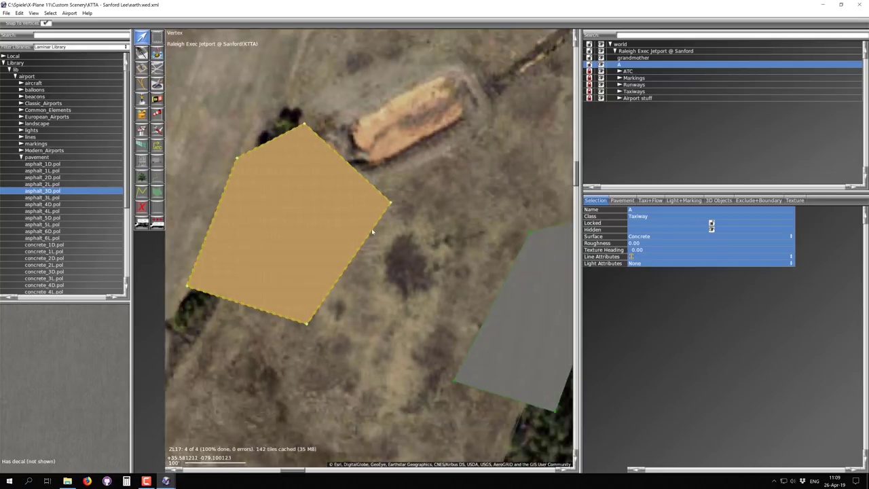
pyautogui.scroll(-2, 349, 271)
pyautogui.scroll(8, 353, 270)
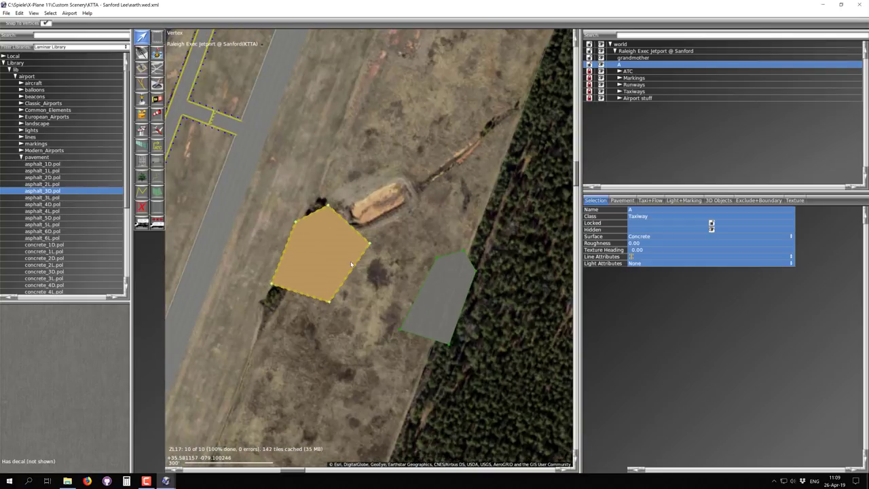
pyautogui.scroll(2, 361, 266)
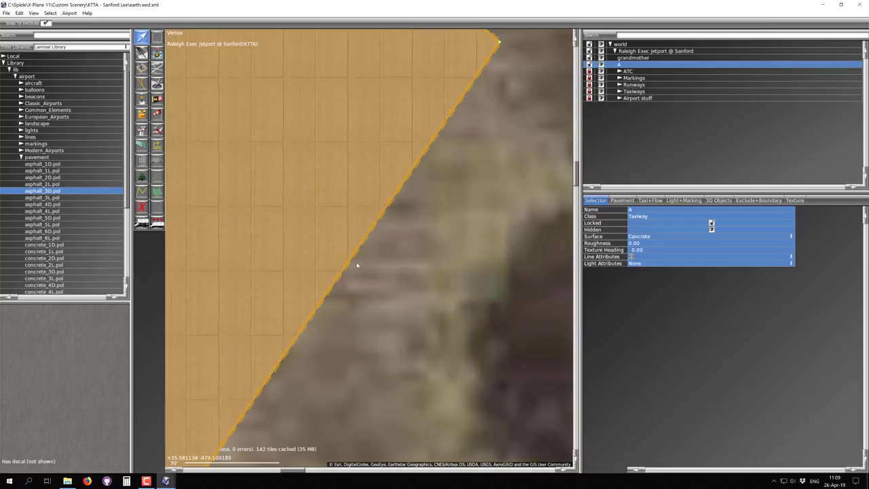
pyautogui.scroll(4, 352, 264)
pyautogui.scroll(-4, 342, 253)
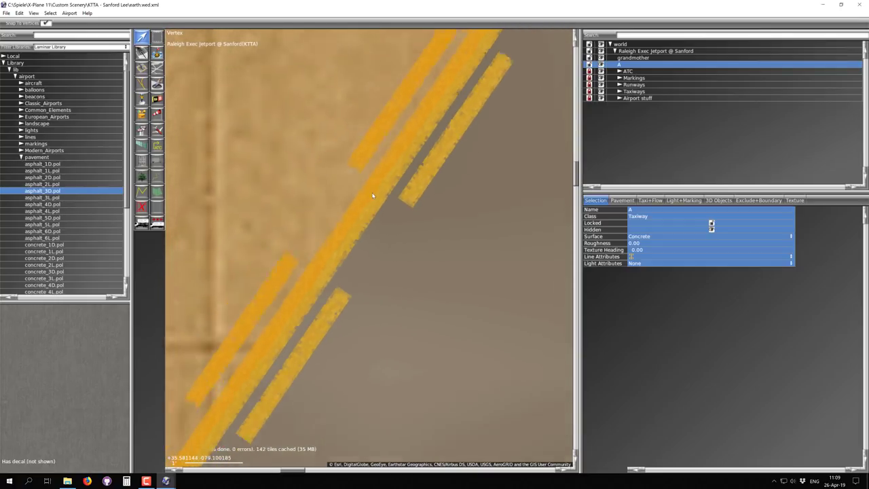
pyautogui.scroll(-2, 385, 184)
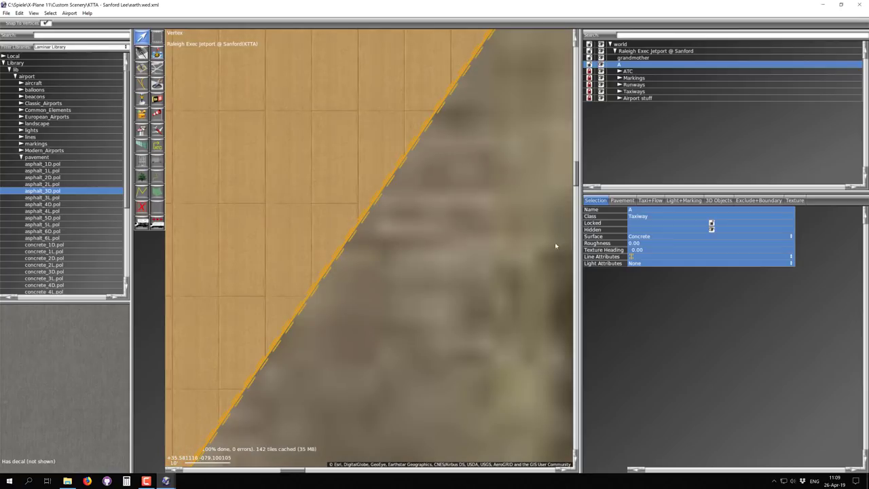
# Step: Set taxiway A's line attributes to Orange Line (Black) and check the line along its edge
pyautogui.click(642, 257)
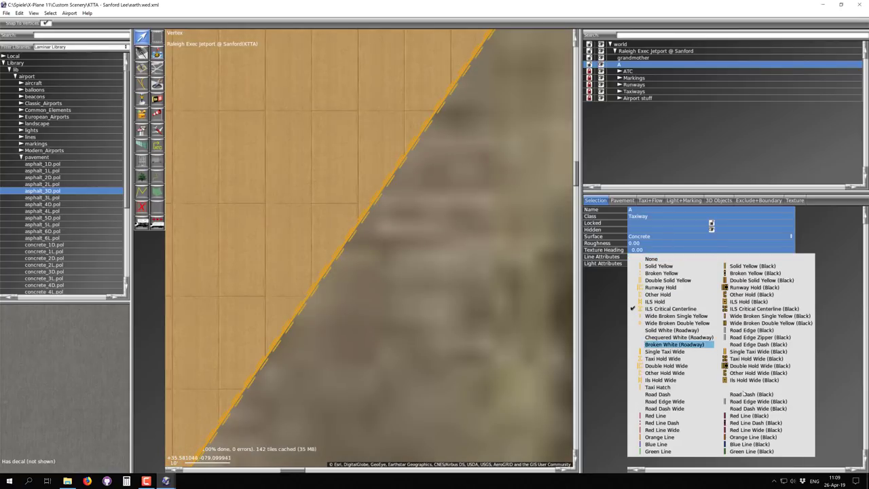
pyautogui.click(743, 437)
pyautogui.scroll(3, 342, 240)
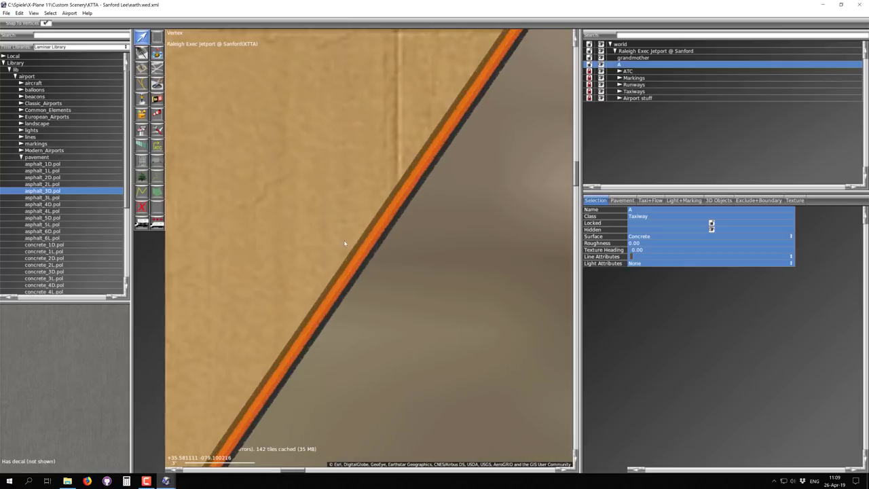
pyautogui.scroll(-5, 406, 284)
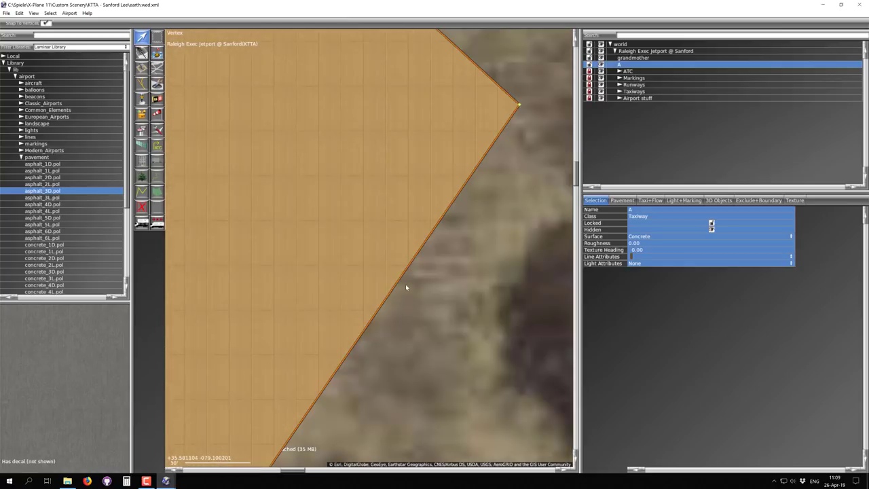
# Step: Set taxiway A's light attributes to Taxiway Edge Lights (Blue) and inspect the light fixtures beside its eastern edge
pyautogui.click(637, 264)
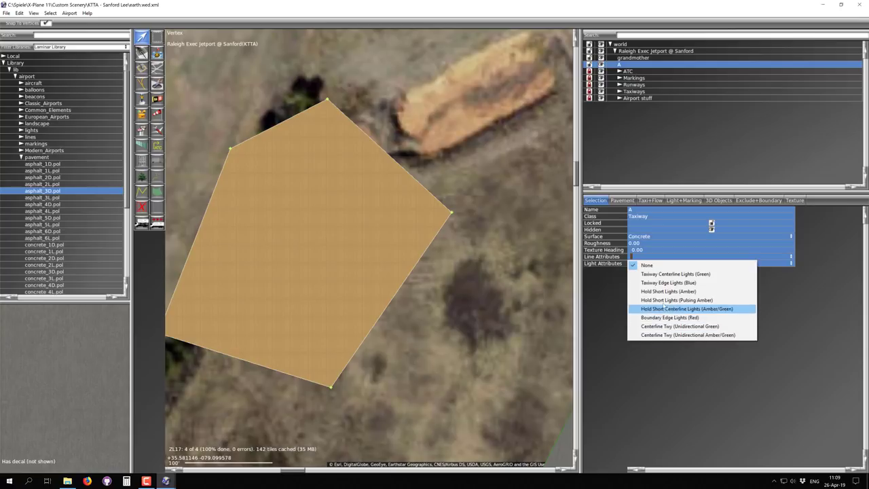
pyautogui.click(664, 283)
pyautogui.scroll(6, 419, 240)
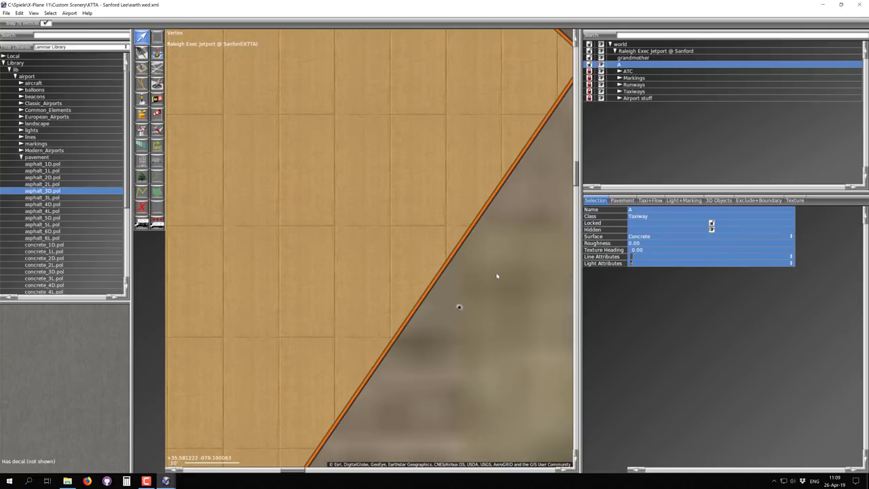
pyautogui.scroll(-6, 496, 275)
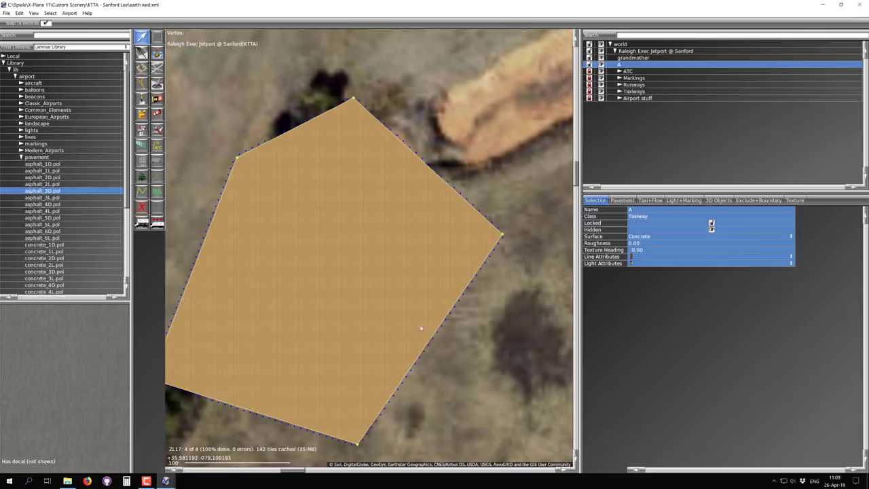
pyautogui.scroll(6, 461, 319)
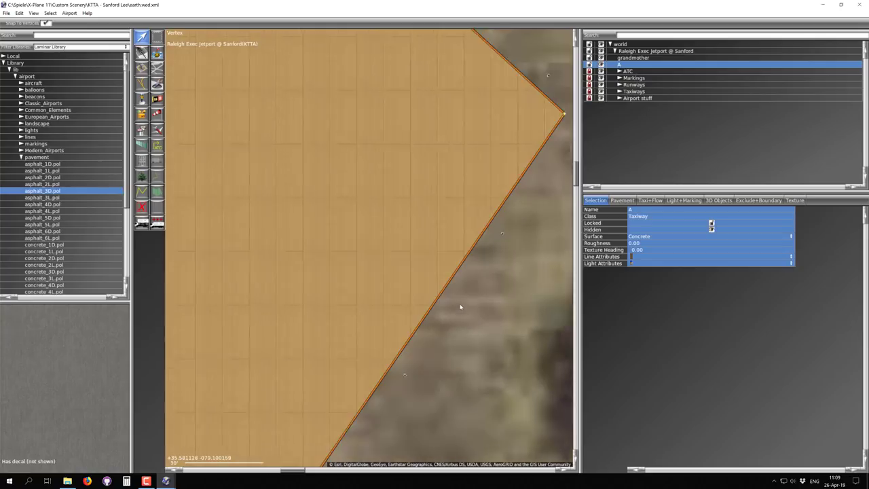
pyautogui.scroll(5, 366, 332)
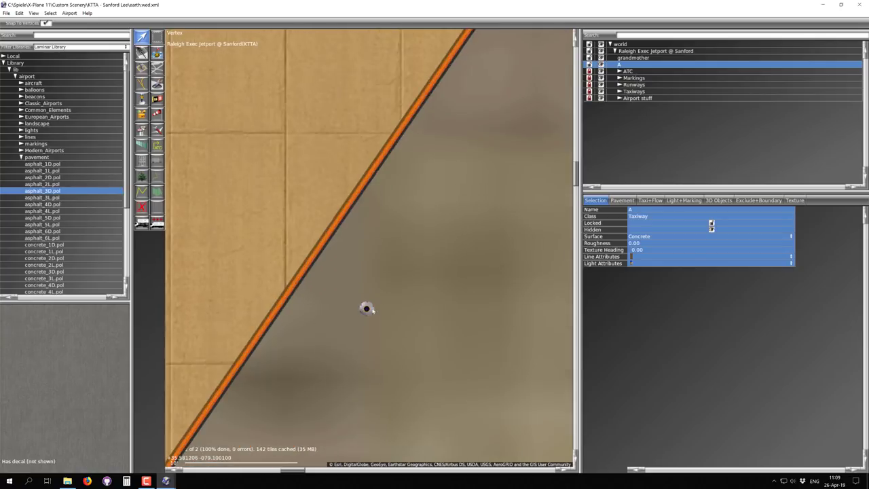
pyautogui.scroll(-10, 353, 297)
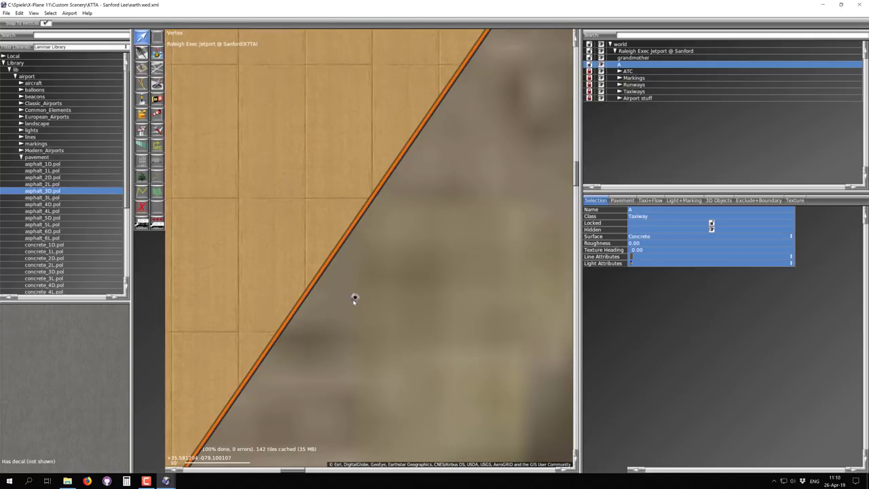
pyautogui.moveTo(351, 328); pyautogui.dragTo(403, 267, button='right')
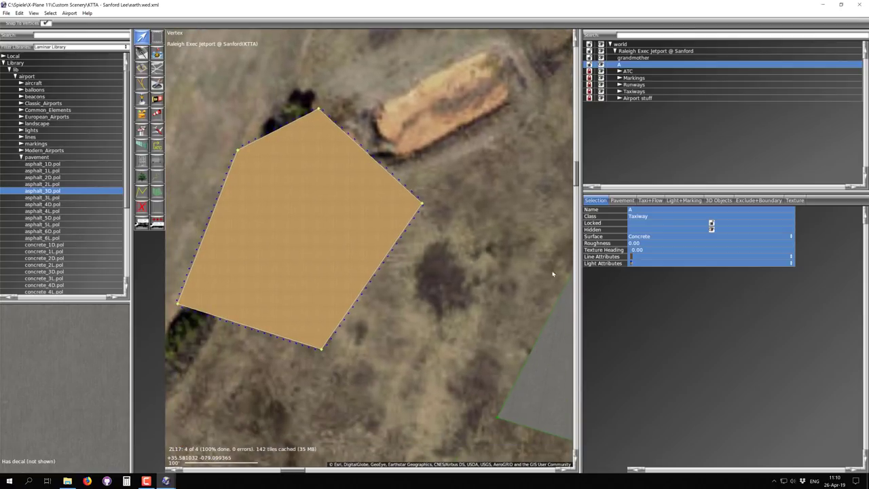
# Step: Examine the edge lines, edge lights and hold line on the existing taxiway connector where it meets the runway
pyautogui.scroll(-3, 313, 219)
pyautogui.moveTo(302, 213); pyautogui.dragTo(345, 313, button='right')
pyautogui.scroll(-2, 347, 319)
pyautogui.scroll(-1, 347, 319)
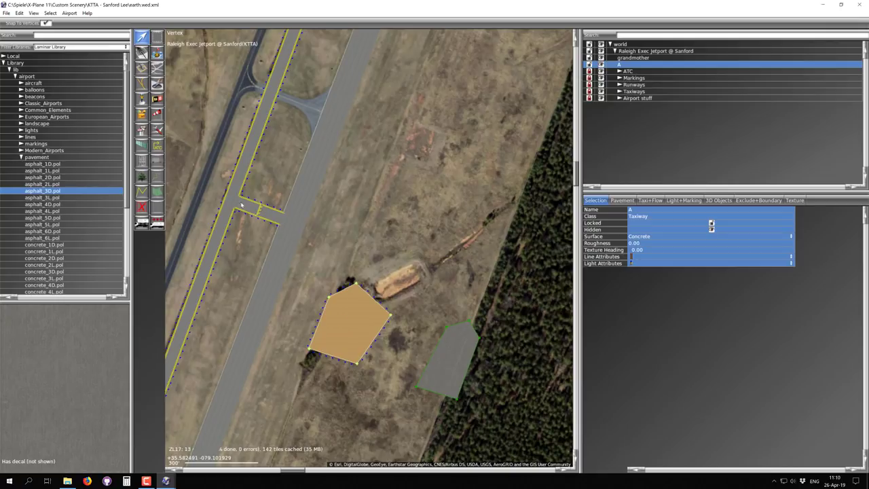
pyautogui.scroll(3, 248, 201)
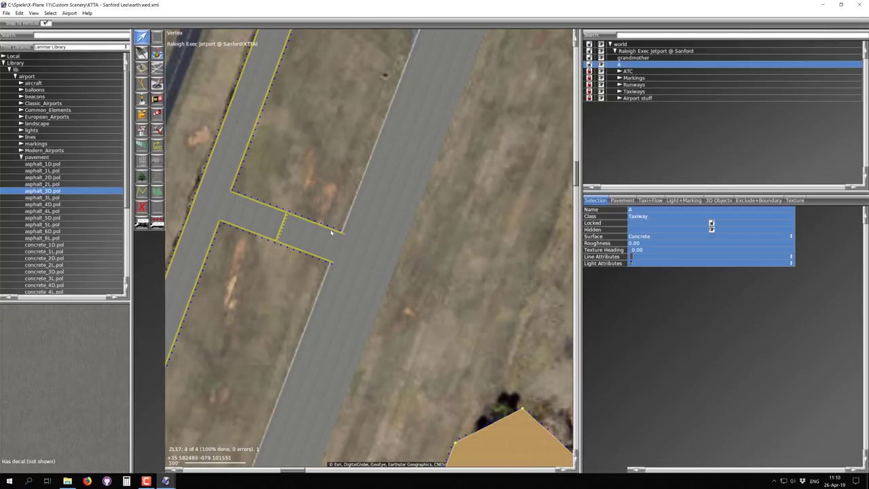
pyautogui.scroll(4, 294, 216)
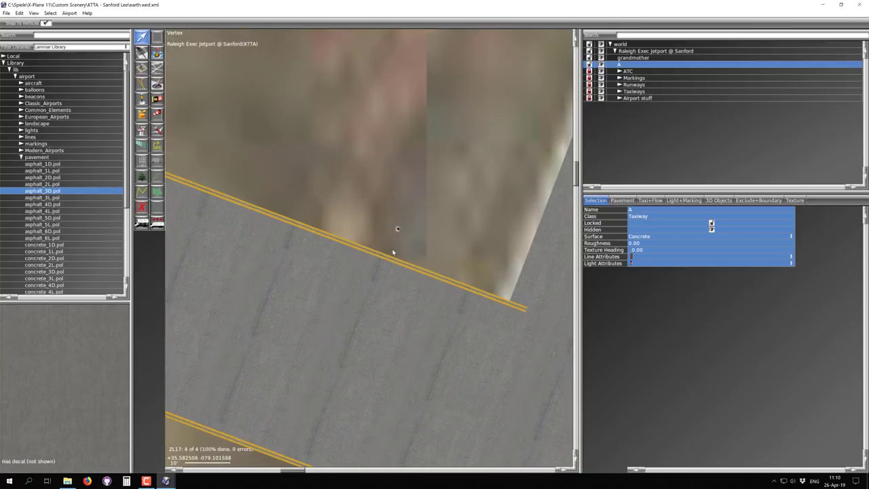
pyautogui.moveTo(333, 229); pyautogui.dragTo(520, 289, button='right')
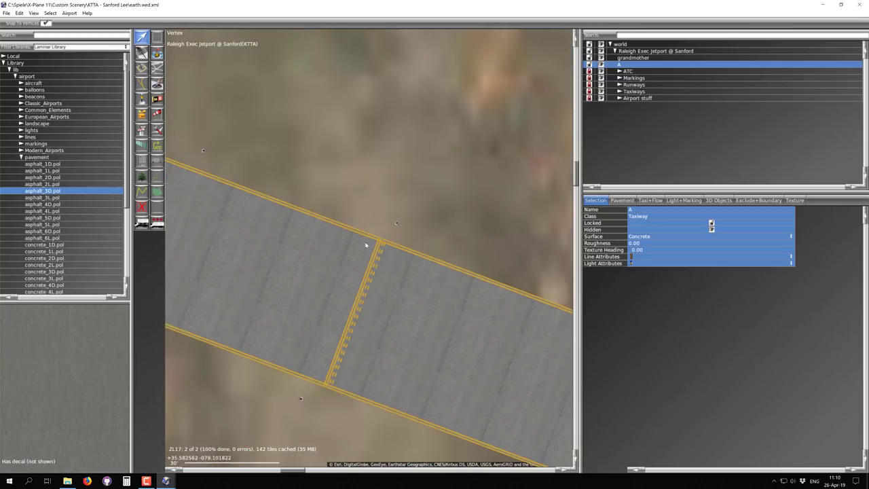
pyautogui.scroll(3, 373, 247)
pyautogui.scroll(-6, 357, 283)
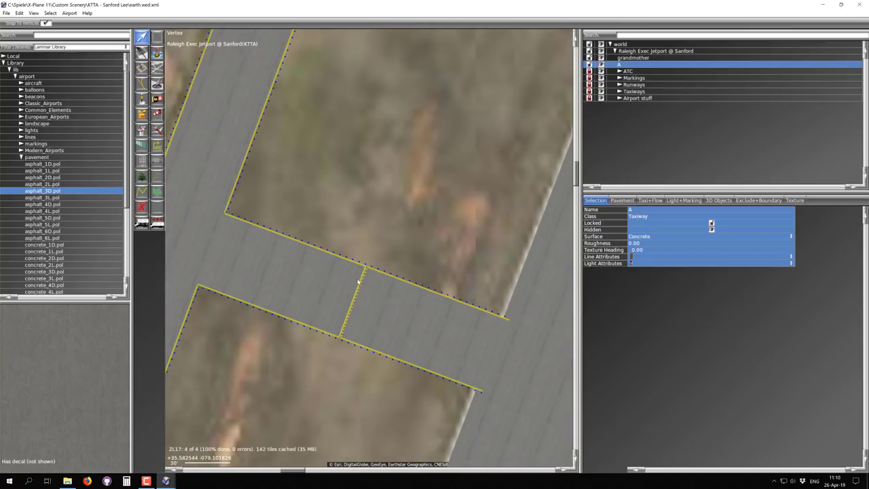
pyautogui.scroll(-3, 359, 279)
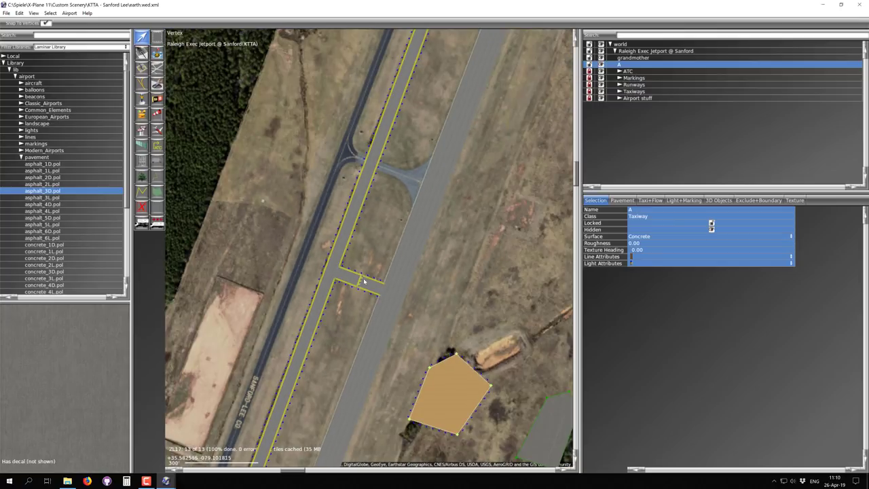
pyautogui.scroll(6, 382, 299)
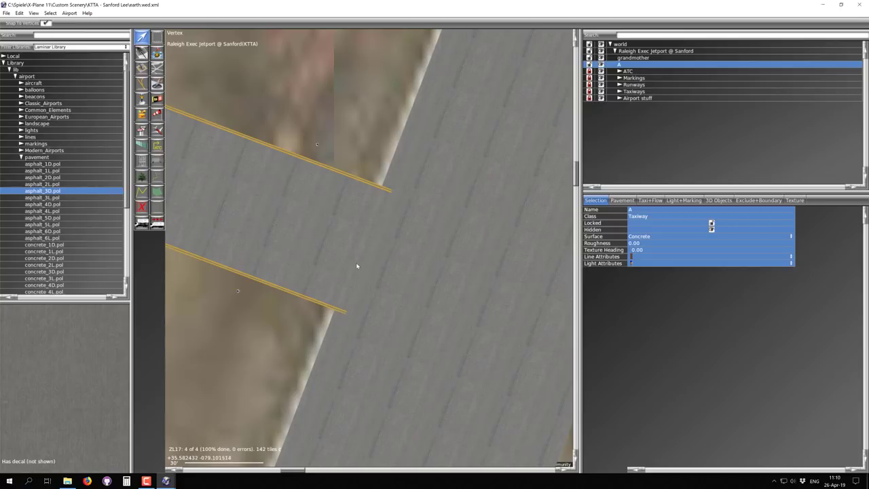
pyautogui.scroll(-5, 365, 261)
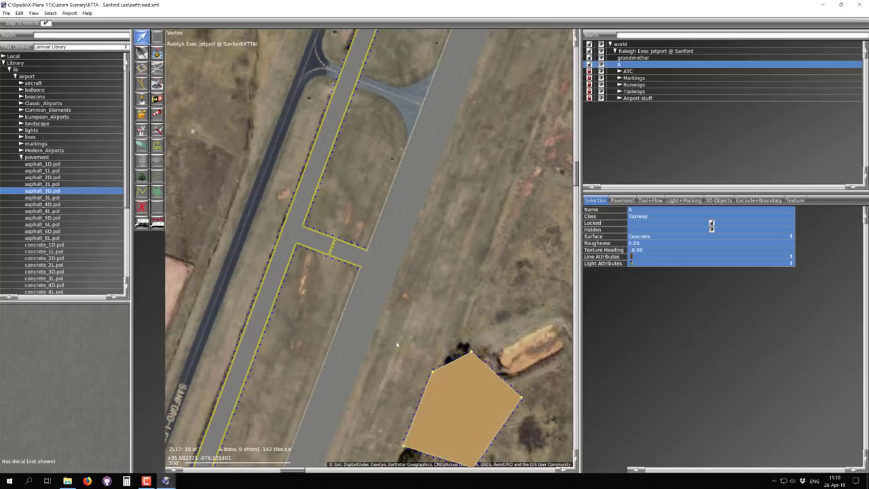
# Step: Set the light attributes of the northernmost node of taxiway polygon A to None and check the edge segment starting there
pyautogui.moveTo(416, 376); pyautogui.dragTo(330, 246, button='right')
pyautogui.moveTo(370, 186); pyautogui.dragTo(300, 222, button='right')
pyautogui.click(301, 222)
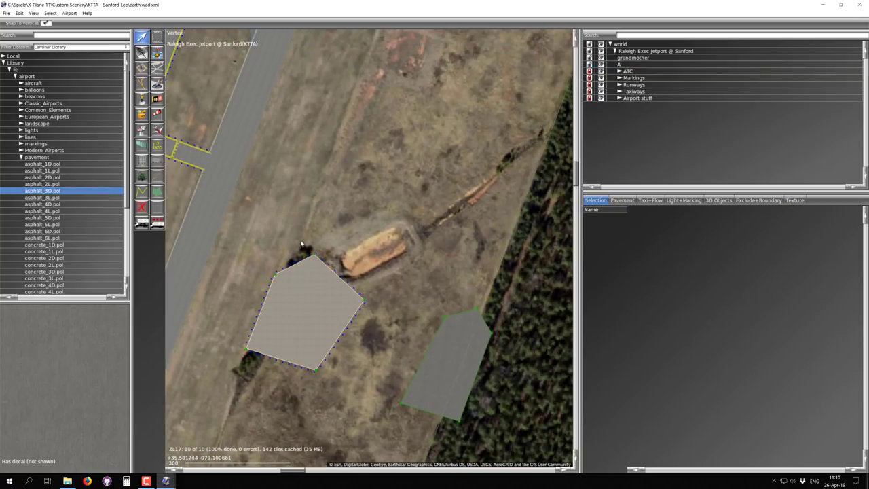
pyautogui.scroll(2, 291, 257)
pyautogui.click(317, 285)
pyautogui.moveTo(316, 285); pyautogui.dragTo(362, 139, button='right')
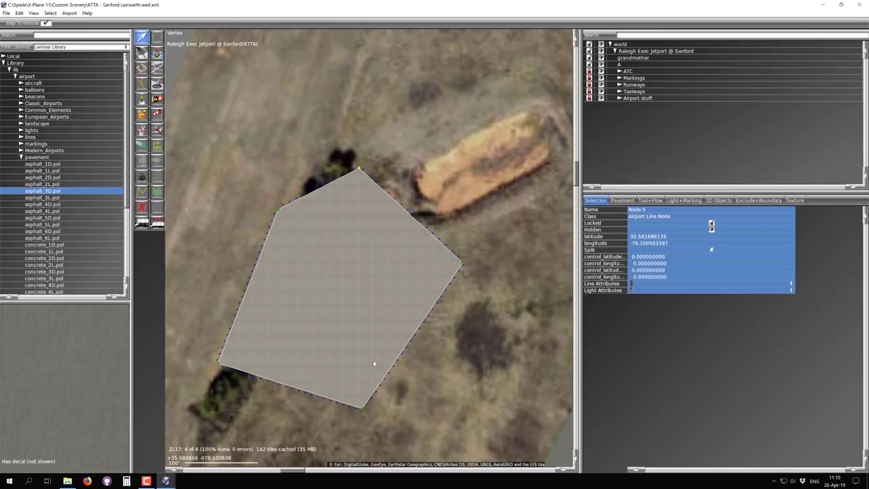
pyautogui.scroll(2, 362, 161)
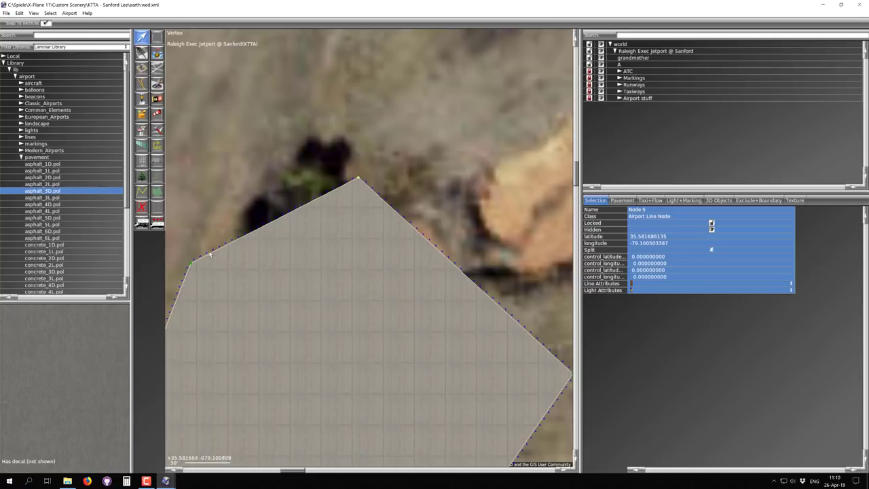
pyautogui.click(643, 292)
pyautogui.click(645, 293)
pyautogui.scroll(2, 292, 212)
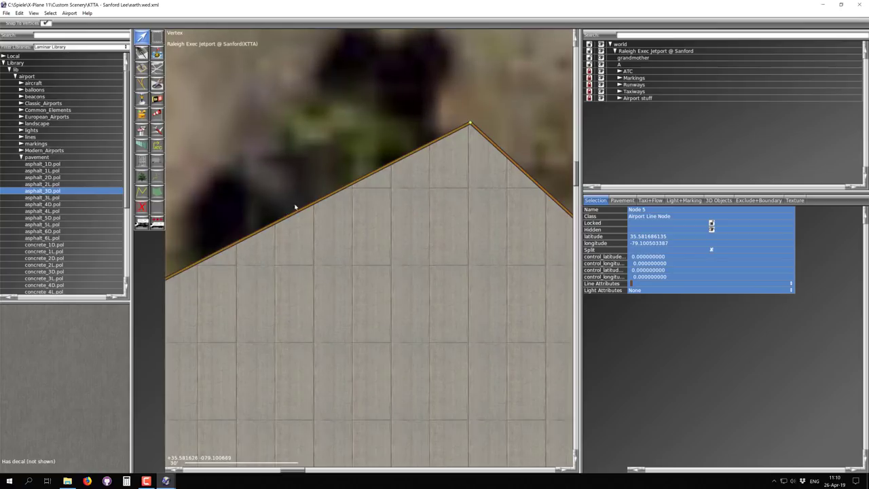
# Step: Set the northernmost node's line attributes to Broken White (Roadway) and inspect the dashes along its edge segment
pyautogui.scroll(-2, 467, 148)
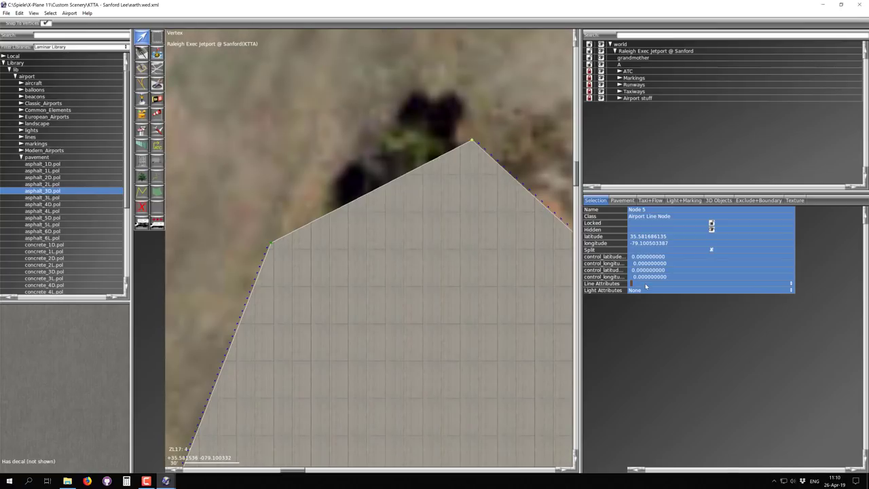
pyautogui.click(646, 285)
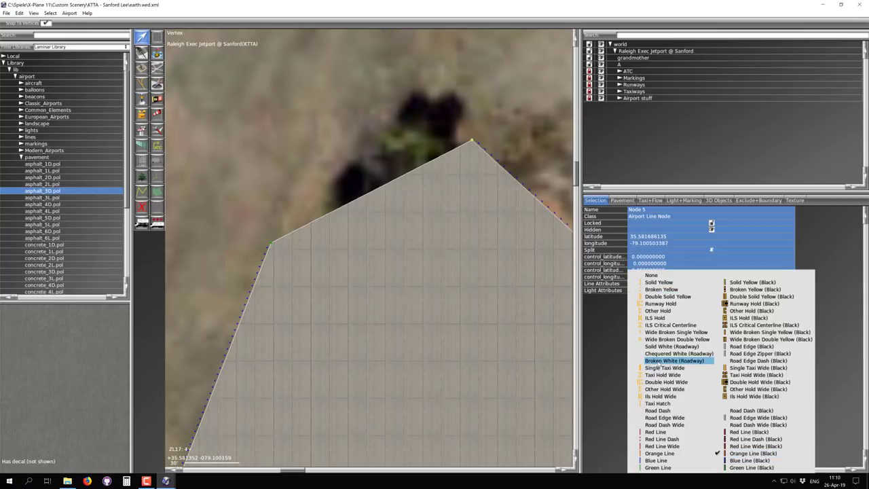
pyautogui.click(657, 361)
pyautogui.scroll(5, 468, 132)
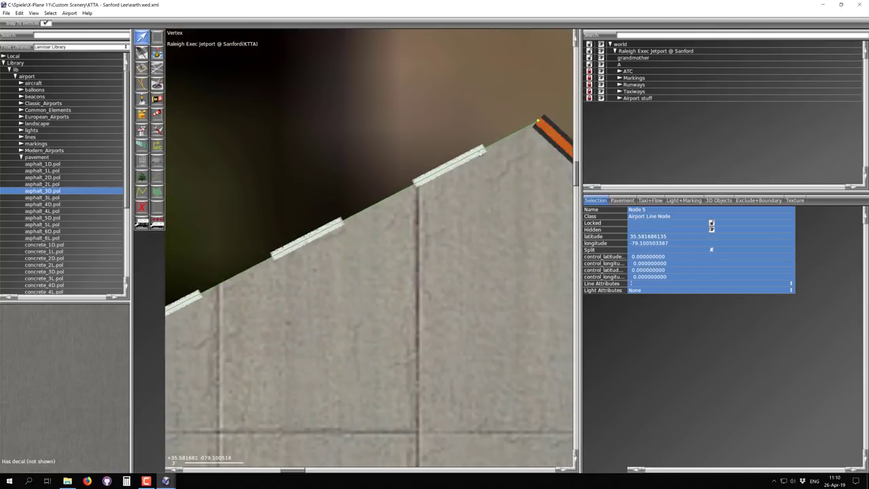
pyautogui.scroll(-7, 520, 158)
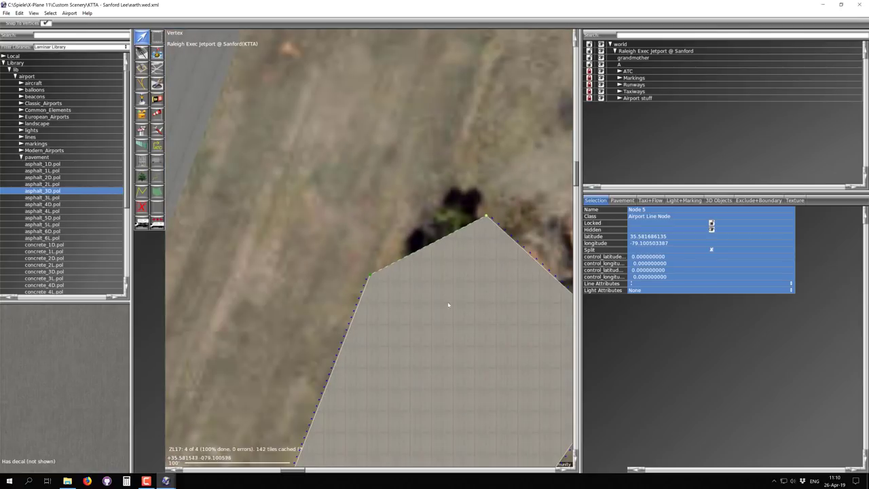
# Step: Select the north-western and southernmost nodes of taxiway polygon A together and set the light attributes of both to None
pyautogui.scroll(-3, 411, 182)
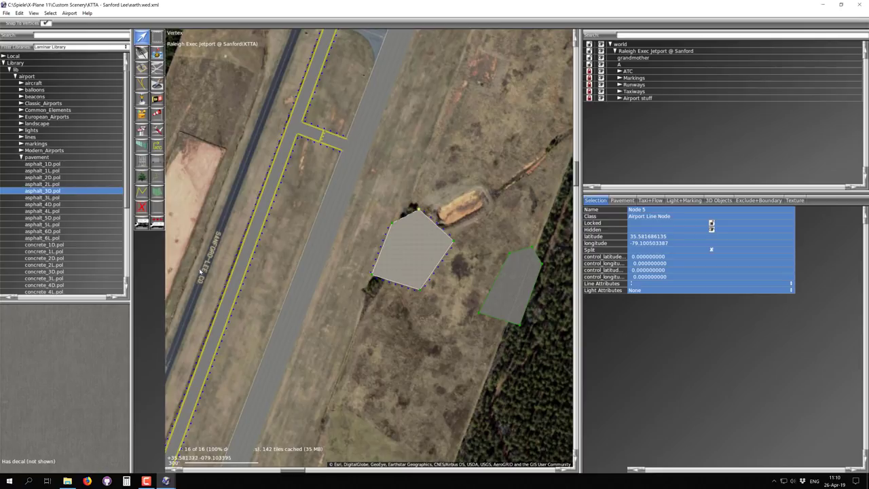
pyautogui.scroll(4, 402, 227)
pyautogui.click(381, 216)
pyautogui.moveTo(398, 343); pyautogui.dragTo(368, 296, button='right')
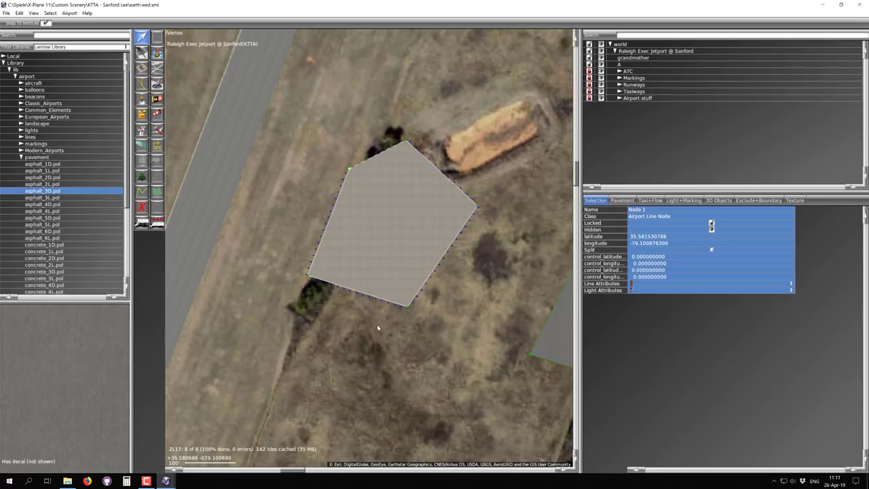
pyautogui.keyDown('shift'); pyautogui.moveTo(378, 325); pyautogui.dragTo(436, 287); pyautogui.keyUp('shift')
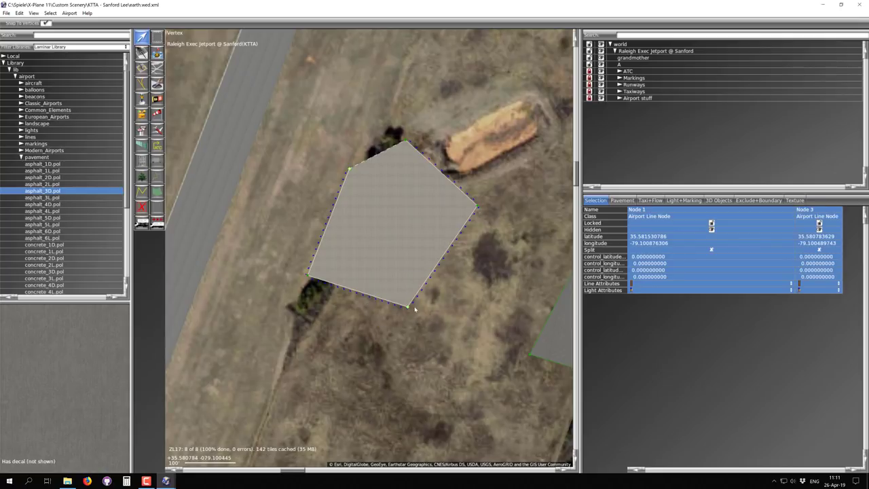
pyautogui.click(645, 292)
pyautogui.click(649, 293)
pyautogui.click(686, 291)
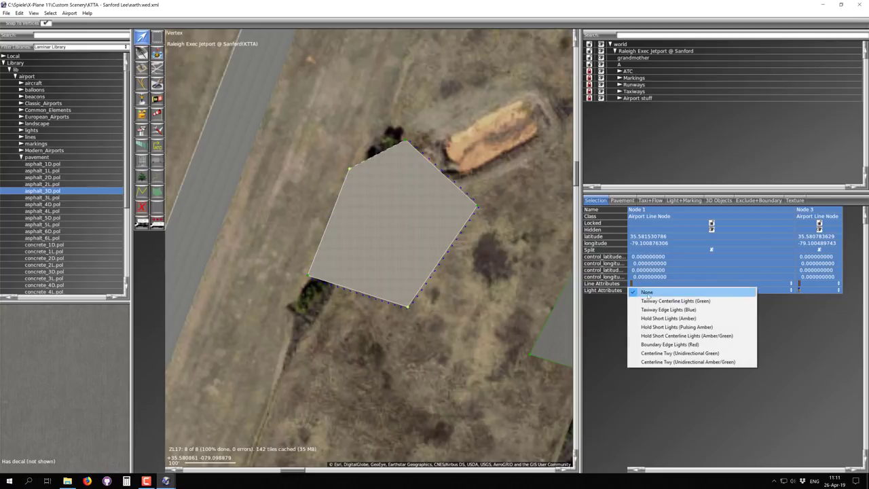
pyautogui.click(646, 293)
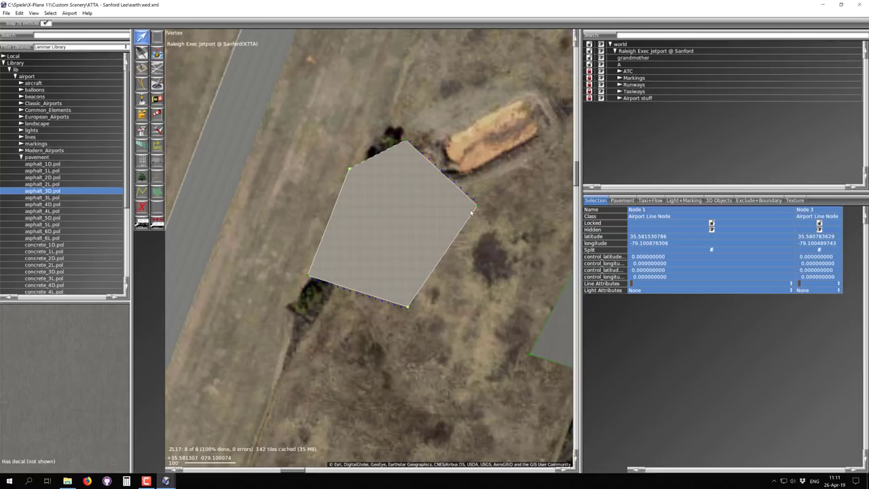
# Step: Select the concrete taxiway polygon, then box-select its western and southern corner nodes
pyautogui.scroll(-2, 472, 212)
pyautogui.scroll(-1, 380, 256)
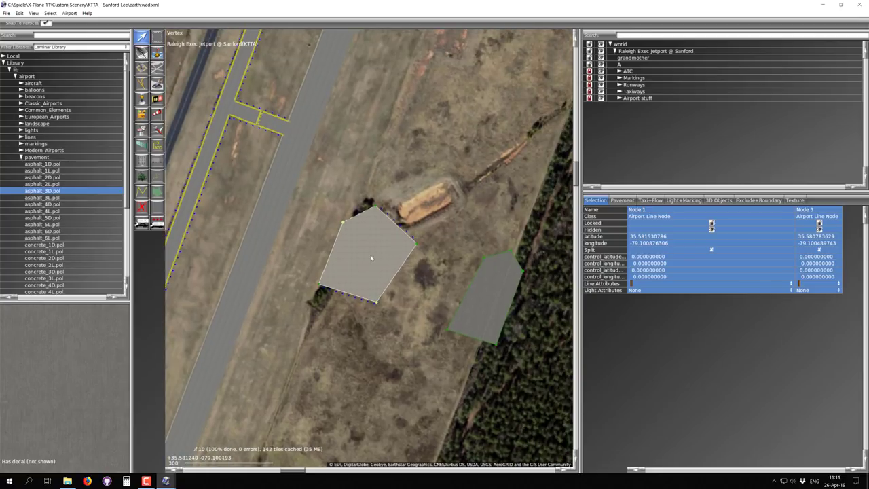
pyautogui.click(368, 253)
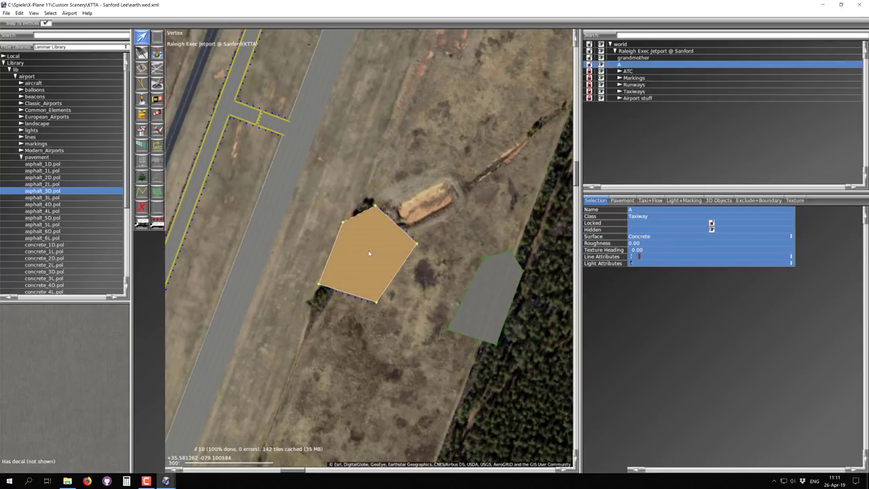
pyautogui.click(333, 206)
pyautogui.click(342, 222)
pyautogui.moveTo(297, 265); pyautogui.dragTo(324, 295)
pyautogui.moveTo(369, 310); pyautogui.dragTo(401, 274)
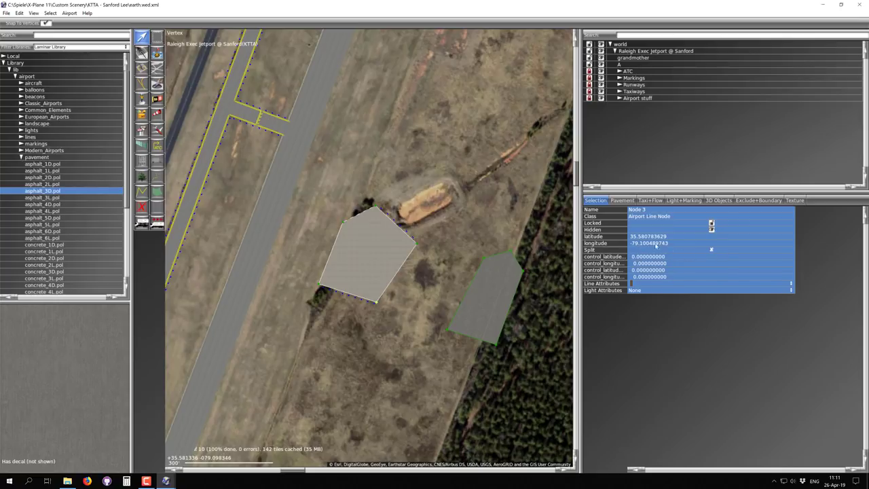
# Step: Clear the node selection and select the asphalt draped polygon beside the forest
pyautogui.click(441, 249)
pyautogui.moveTo(451, 270); pyautogui.dragTo(295, 259, button='right')
pyautogui.click(331, 275)
pyautogui.moveTo(330, 275); pyautogui.dragTo(296, 266)
pyautogui.scroll(4, 300, 331)
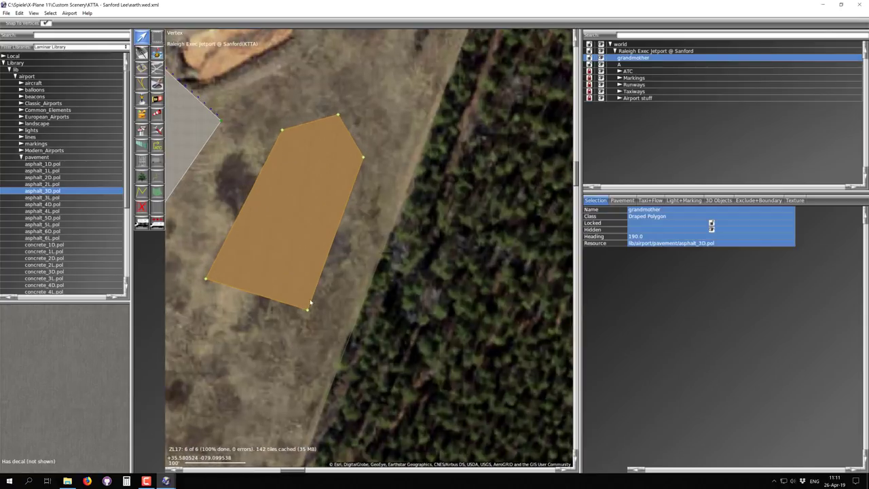
# Step: Examine the selected asphalt polygon's edges and corner nodes, and its place beside the airport, at several zoom levels
pyautogui.scroll(-5, 322, 298)
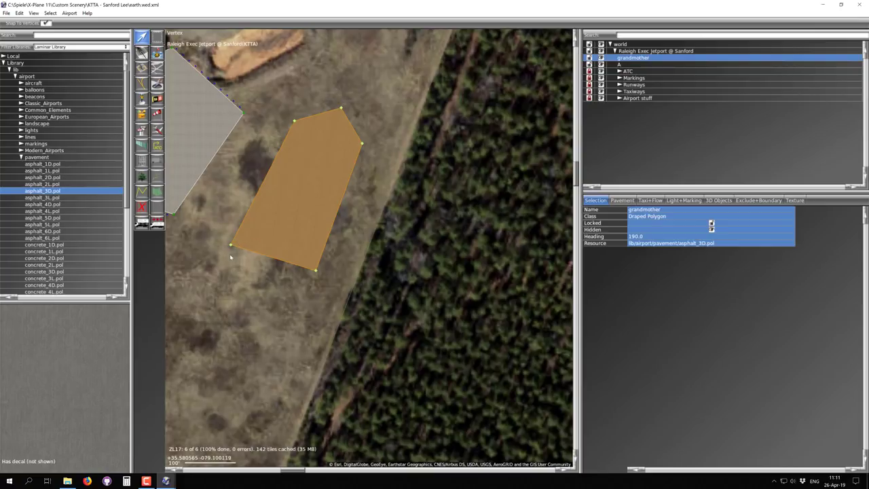
pyautogui.moveTo(232, 256); pyautogui.dragTo(316, 285, button='right')
pyautogui.scroll(3, 365, 178)
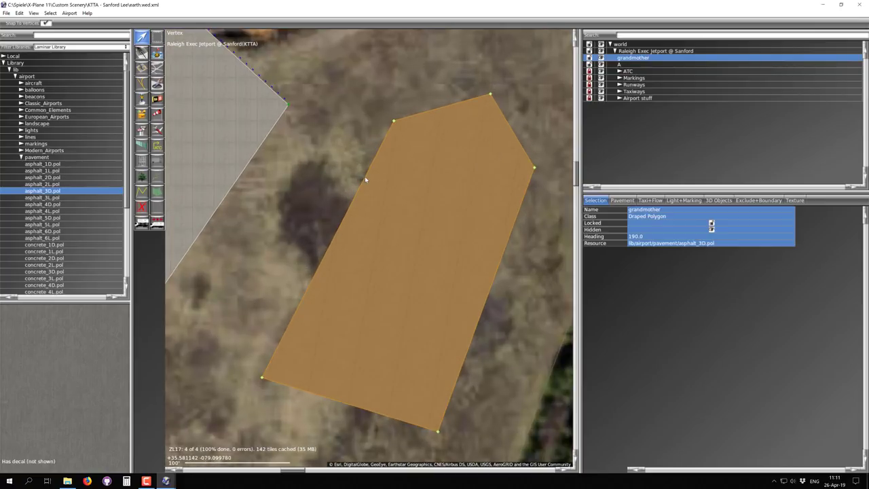
pyautogui.scroll(-3, 365, 178)
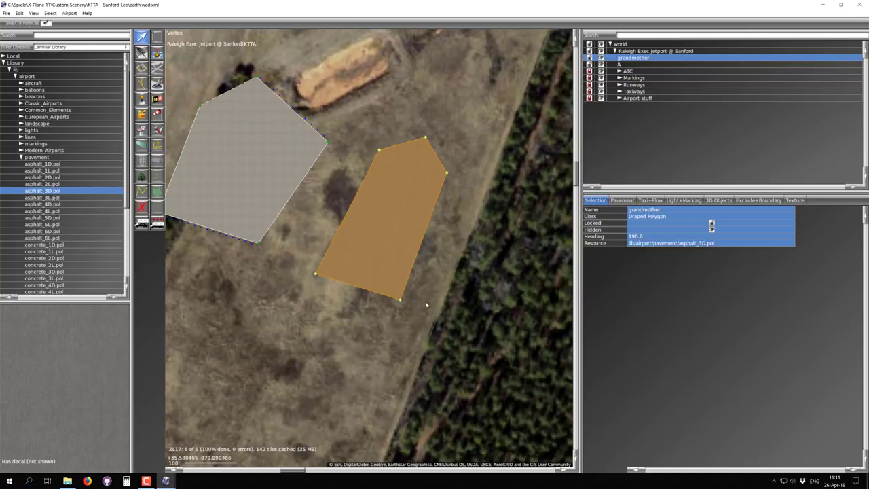
pyautogui.scroll(4, 329, 277)
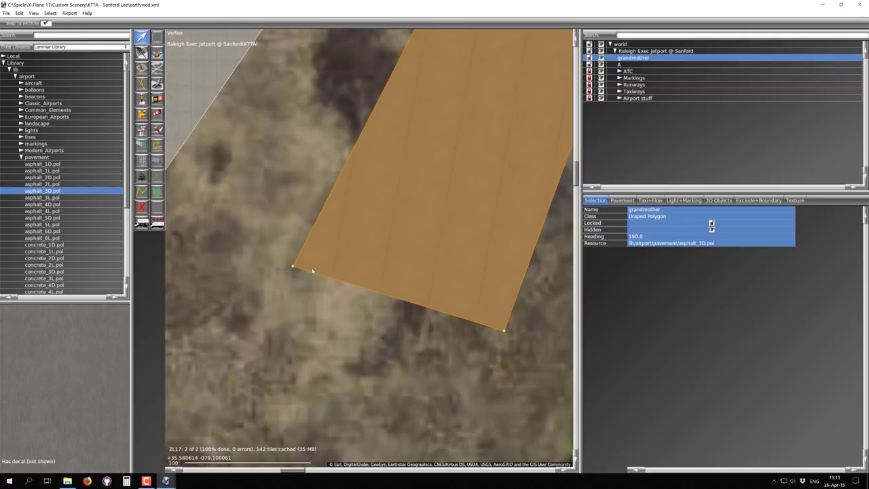
pyautogui.scroll(-3, 295, 272)
pyautogui.scroll(-4, 395, 304)
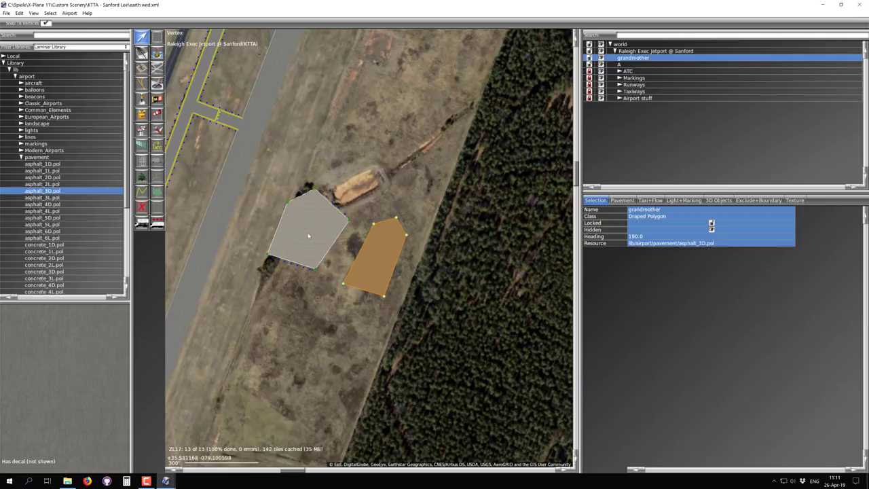
pyautogui.scroll(-5, 308, 231)
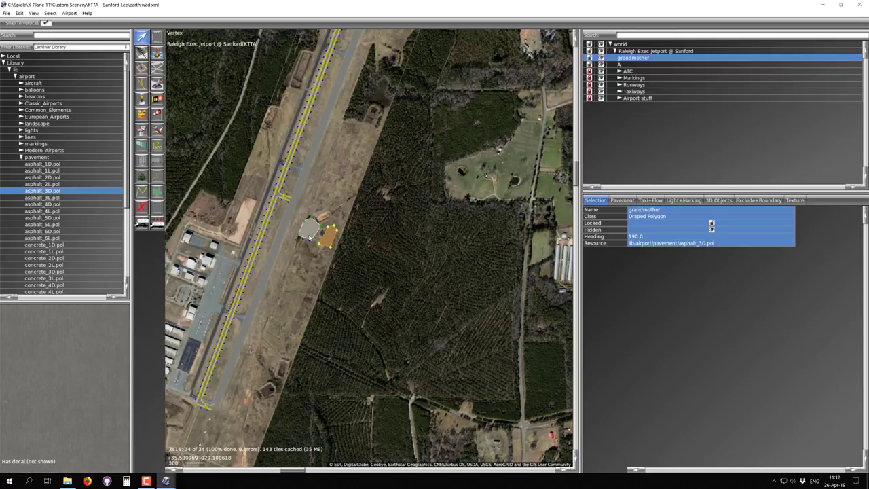
pyautogui.scroll(5, 309, 235)
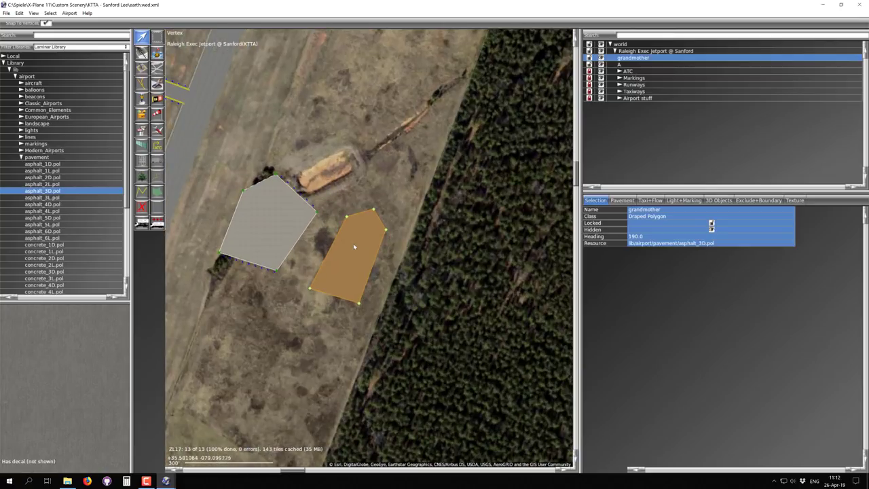
# Step: Box-select the three northern corner nodes of the asphalt polygon, then clear the selection
pyautogui.click(351, 205)
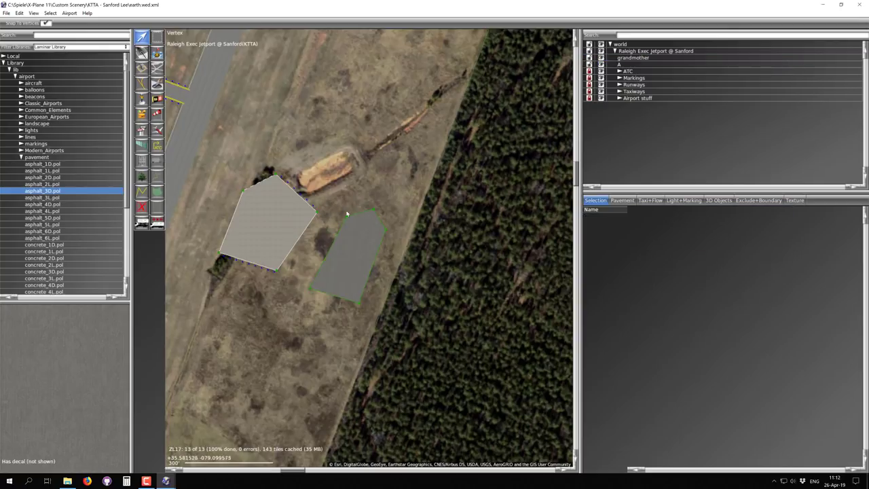
pyautogui.moveTo(342, 194); pyautogui.dragTo(400, 246)
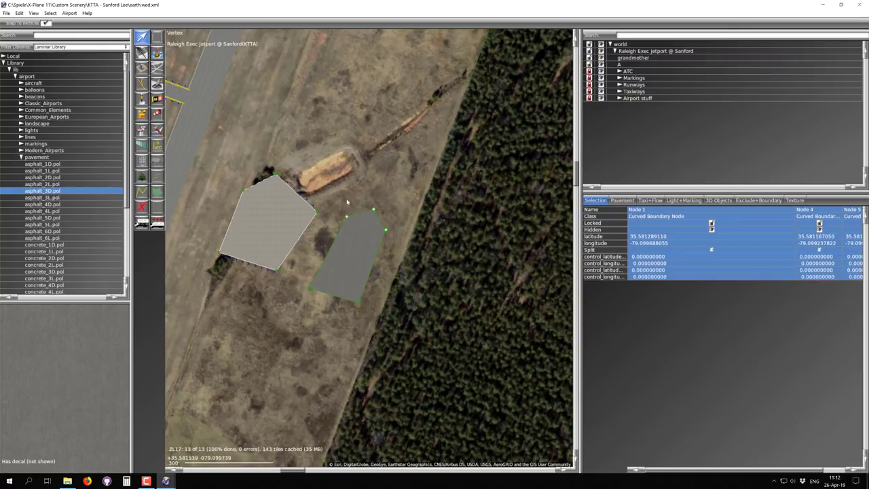
pyautogui.click(360, 257)
pyautogui.click(348, 202)
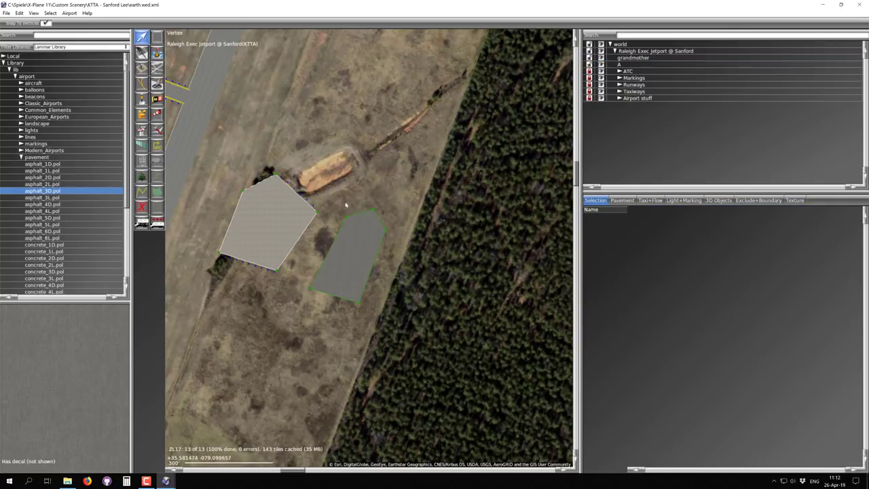
# Step: Select the whole asphalt polygon and move it north-east, to the east side of the orange dirt patch
pyautogui.click(357, 255)
pyautogui.moveTo(401, 273); pyautogui.dragTo(397, 296, button='right')
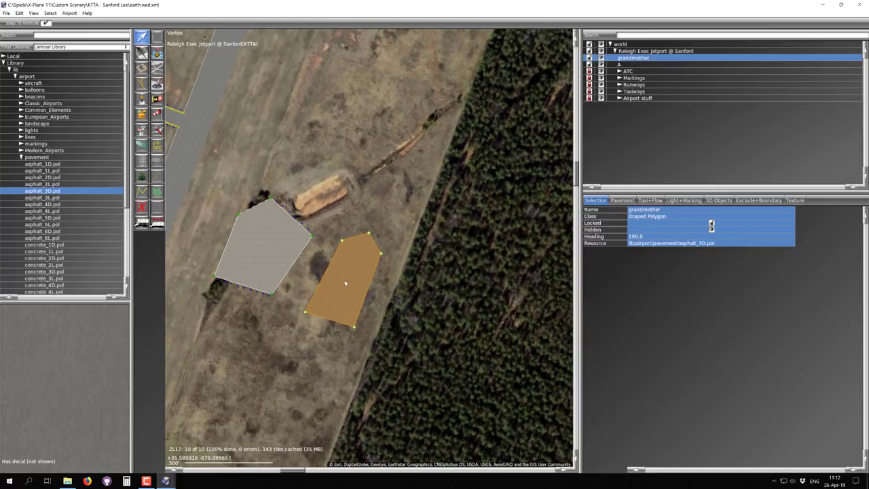
pyautogui.moveTo(346, 283); pyautogui.dragTo(377, 190)
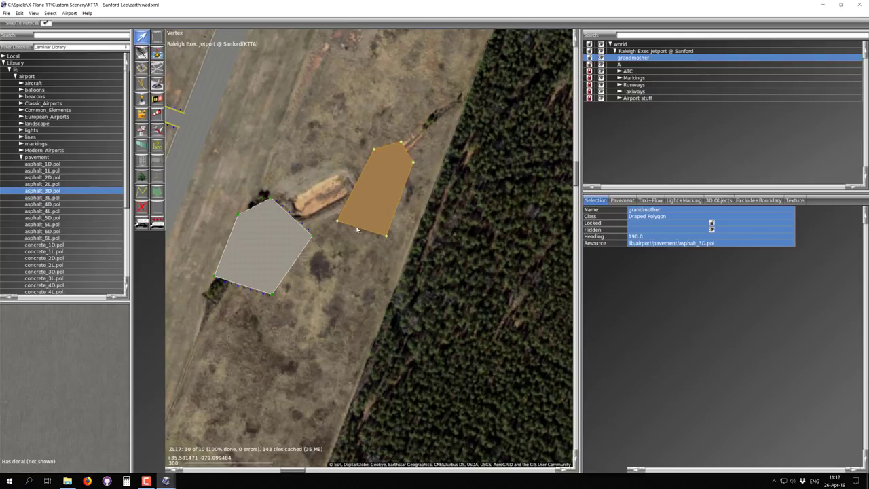
# Step: Reshape the asphalt polygon by moving its south-west corner node north-west and its north-west corner node south-west
pyautogui.moveTo(338, 221); pyautogui.dragTo(331, 205)
pyautogui.click(370, 151)
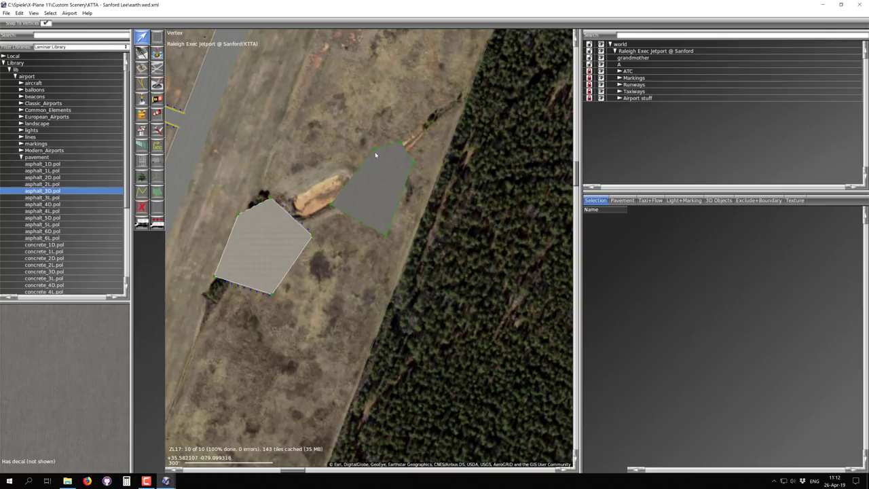
pyautogui.scroll(3, 377, 152)
pyautogui.click(365, 150)
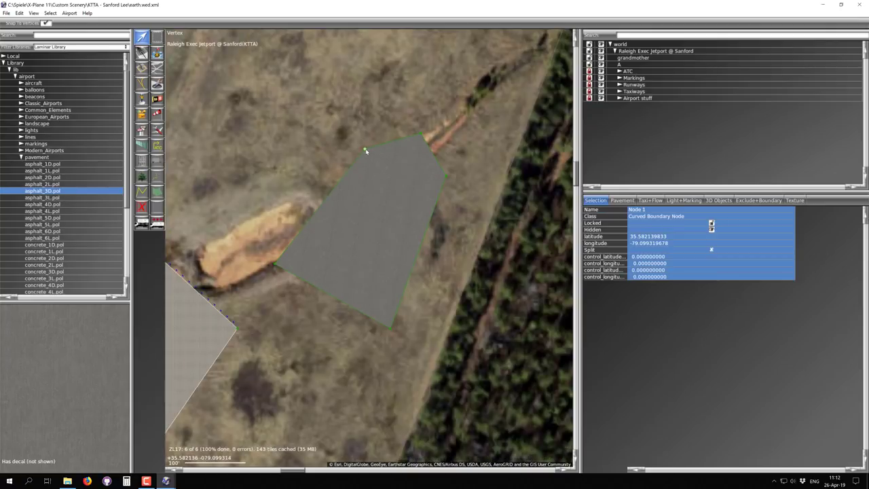
pyautogui.moveTo(365, 150); pyautogui.dragTo(344, 160)
pyautogui.moveTo(436, 286); pyautogui.dragTo(449, 247, button='right')
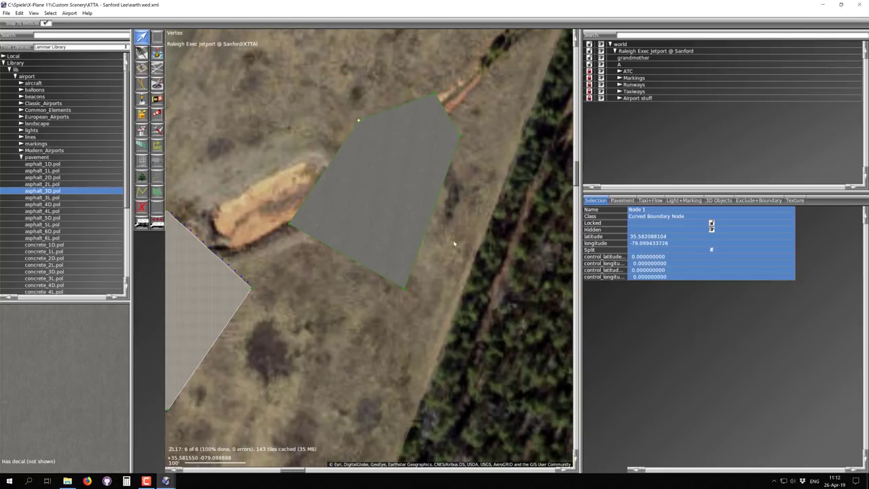
# Step: Move the asphalt polygon's northernmost node west and shift its whole eastern edge outward towards the forest
pyautogui.click(376, 199)
pyautogui.moveTo(436, 95); pyautogui.dragTo(413, 99)
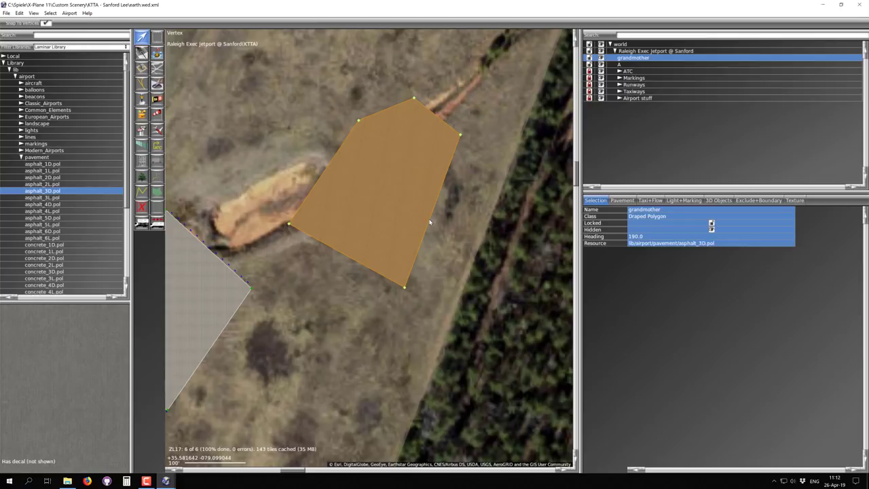
pyautogui.moveTo(432, 224)
pyautogui.mouseDown()
pyautogui.moveTo(477, 182)
pyautogui.moveTo(424, 219)
pyautogui.moveTo(461, 169)
pyautogui.moveTo(419, 225)
pyautogui.moveTo(435, 211)
pyautogui.mouseUp()
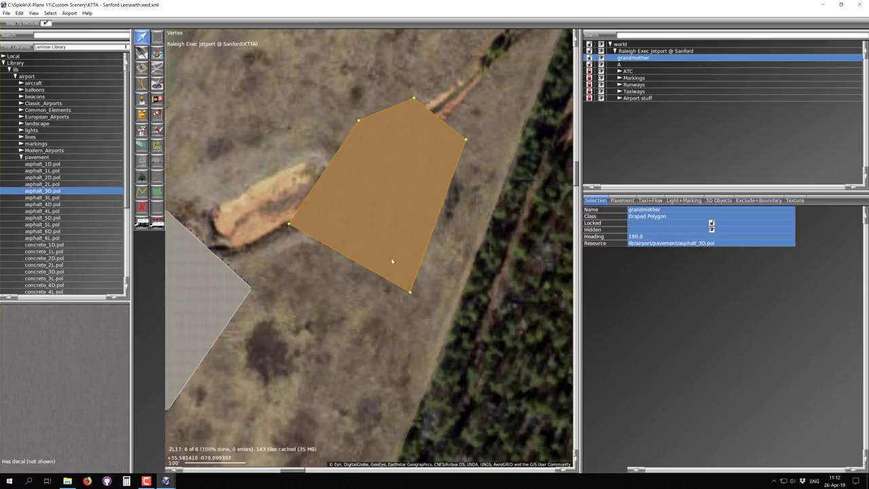
pyautogui.keyDown('ctrl'); pyautogui.moveTo(431, 237); pyautogui.dragTo(453, 252); pyautogui.keyUp('ctrl')
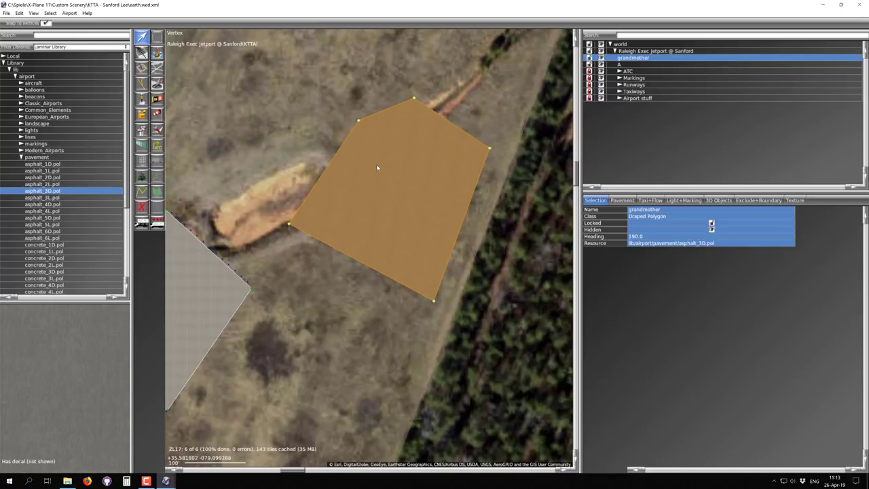
pyautogui.scroll(-3, 416, 249)
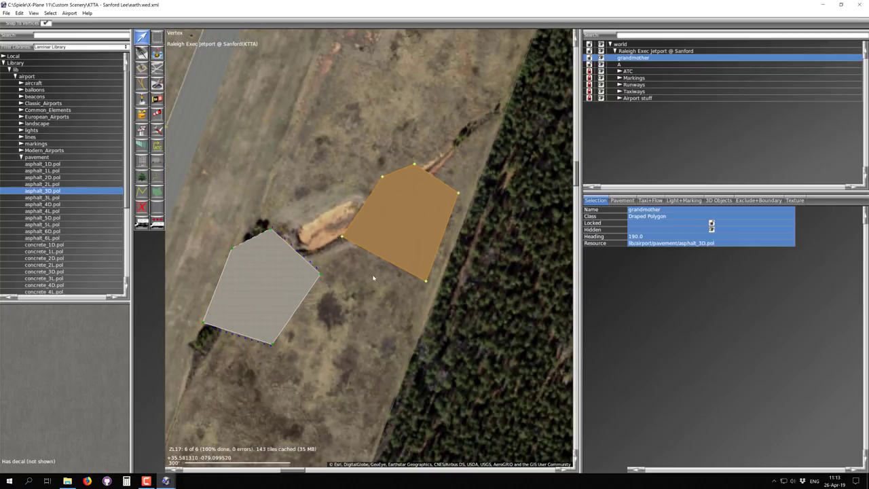
pyautogui.moveTo(422, 209); pyautogui.dragTo(401, 252, button='right')
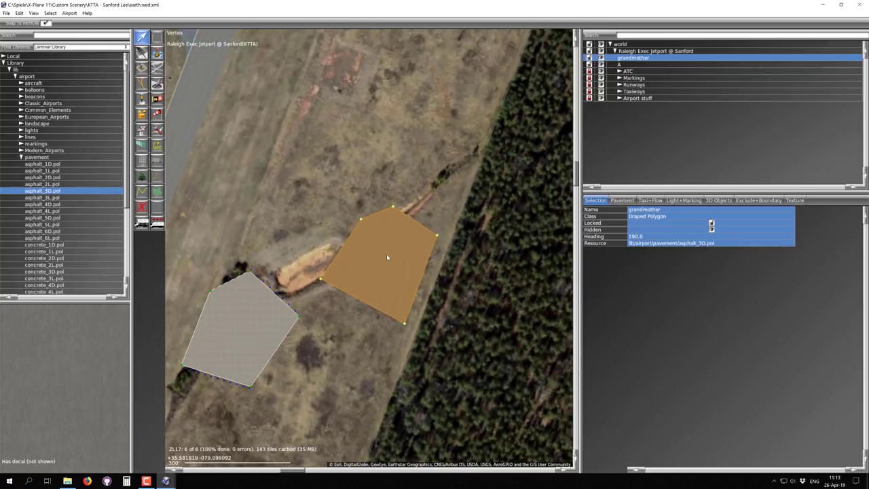
pyautogui.scroll(3, 406, 281)
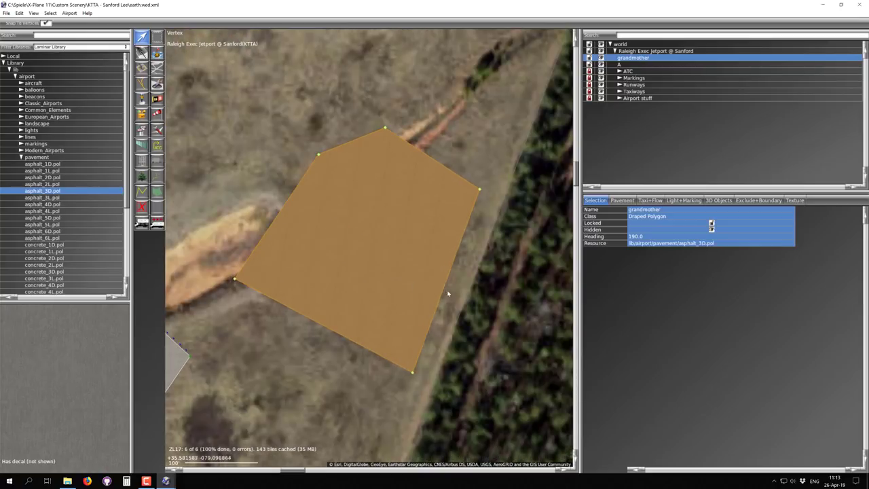
pyautogui.scroll(-3, 419, 292)
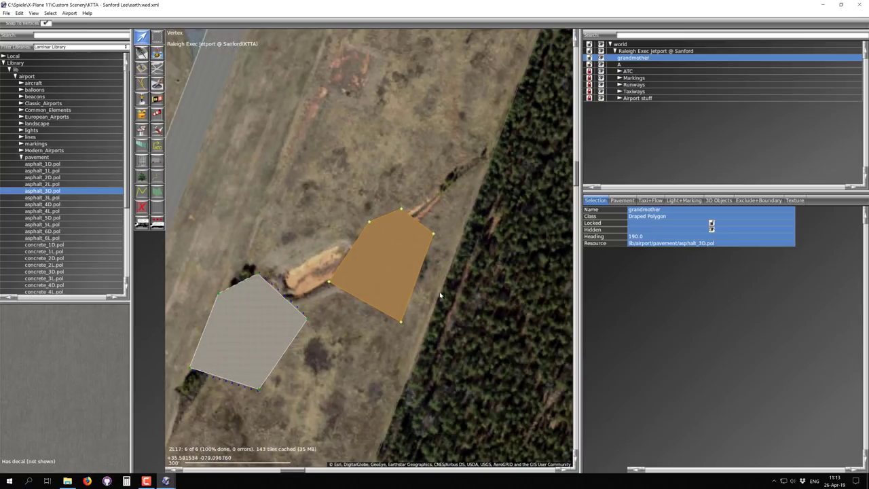
pyautogui.moveTo(420, 292); pyautogui.dragTo(395, 307, button='right')
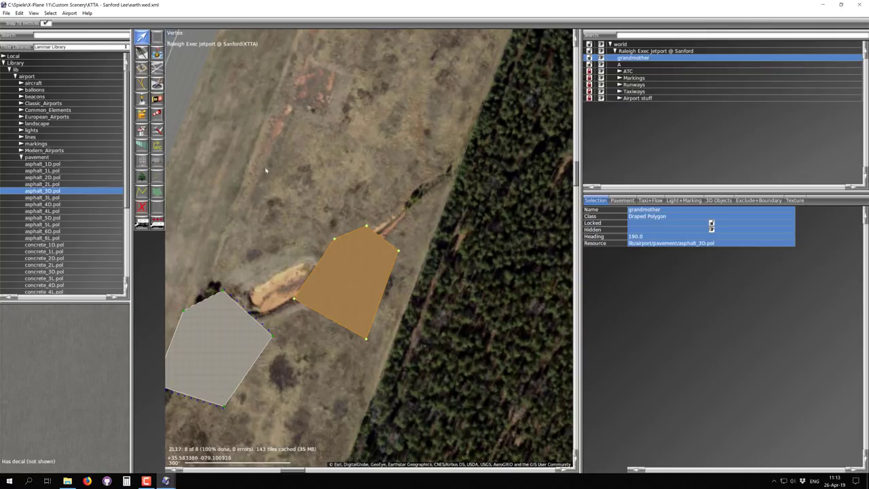
# Step: Select the asphalt polygon with the Marquee tool and move it north-west, just above the orange dirt patch
pyautogui.click(307, 193)
pyautogui.click(156, 38)
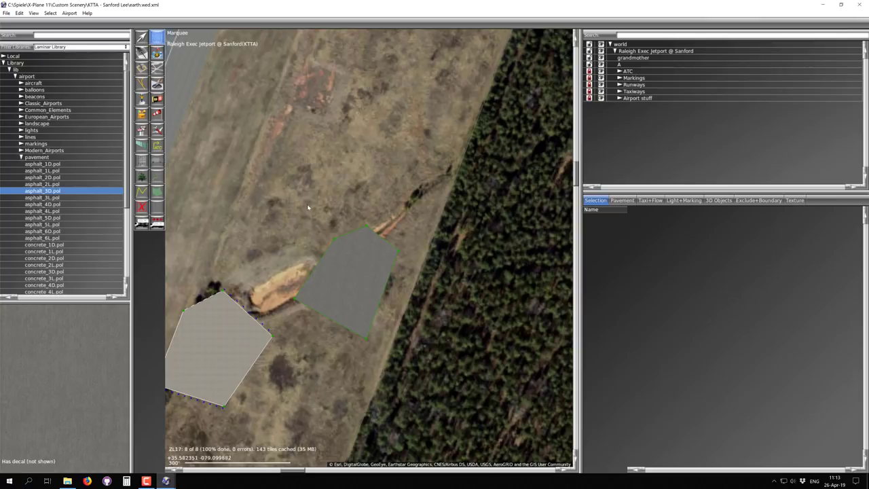
pyautogui.moveTo(309, 202); pyautogui.dragTo(323, 221)
pyautogui.click(351, 275)
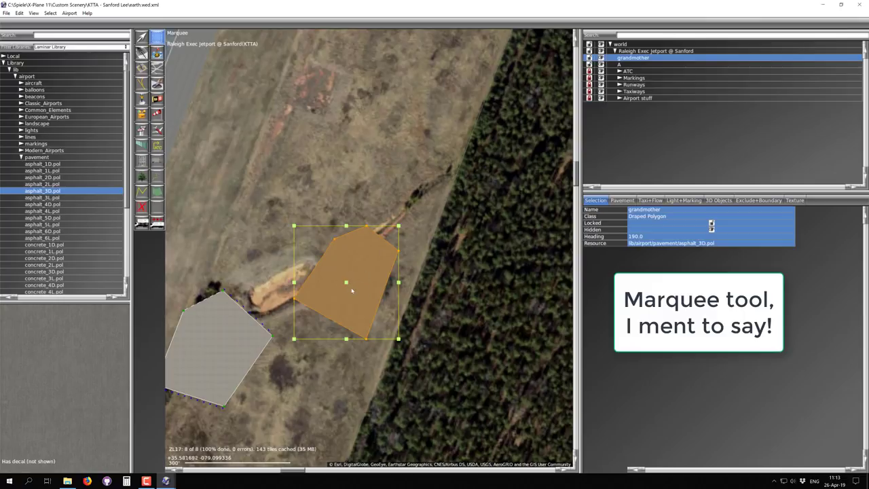
pyautogui.moveTo(354, 234); pyautogui.dragTo(362, 218)
pyautogui.moveTo(324, 263); pyautogui.dragTo(304, 229)
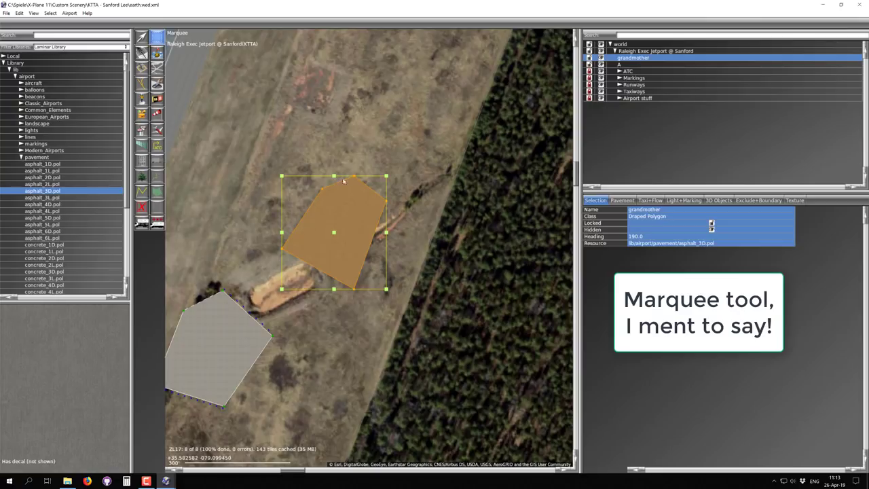
# Step: Stretch the asphalt polygon's marquee box north and east to the forest edge, then scale the polygon down proportionally
pyautogui.moveTo(386, 176); pyautogui.dragTo(402, 169)
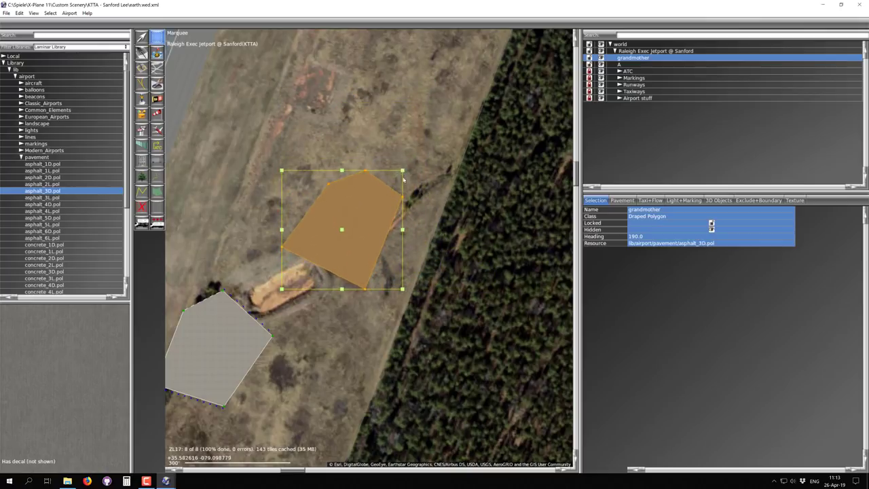
pyautogui.moveTo(402, 231); pyautogui.dragTo(440, 219)
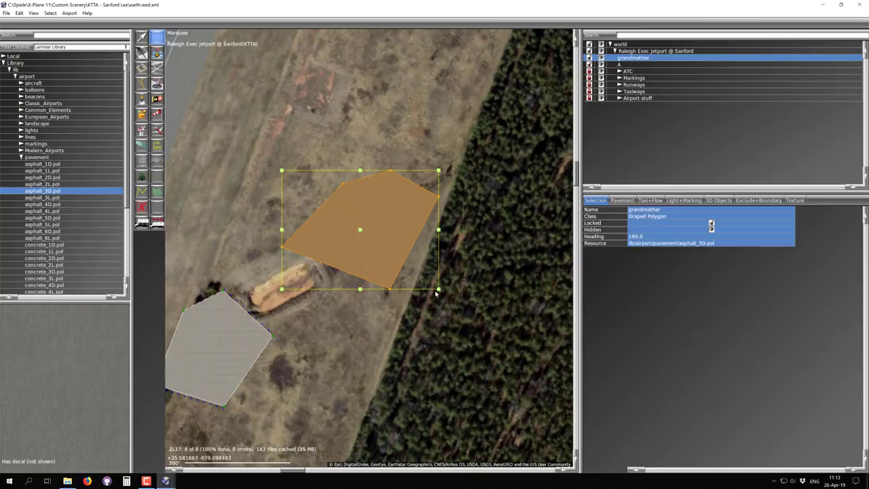
pyautogui.moveTo(439, 293); pyautogui.dragTo(439, 249)
pyautogui.moveTo(442, 292); pyautogui.dragTo(416, 279)
# Step: Rotate the asphalt polygon slightly clockwise with the Marquee tool
pyautogui.scroll(1, 386, 213)
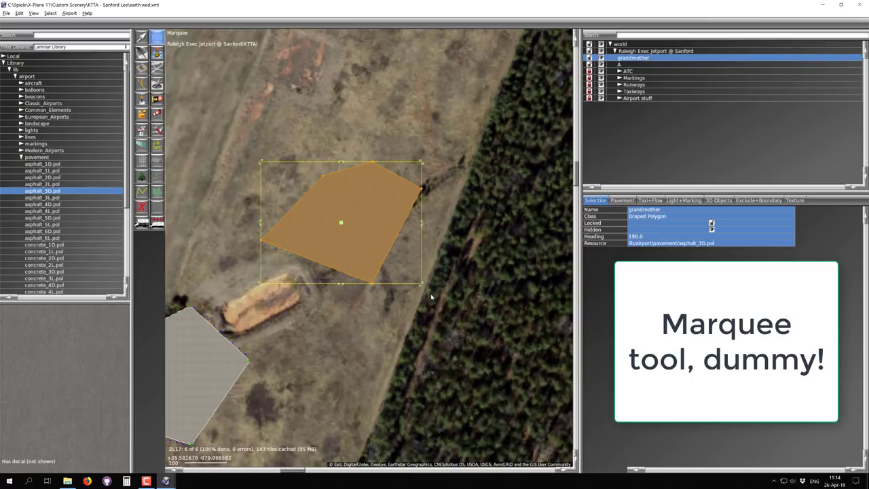
pyautogui.scroll(6, 430, 279)
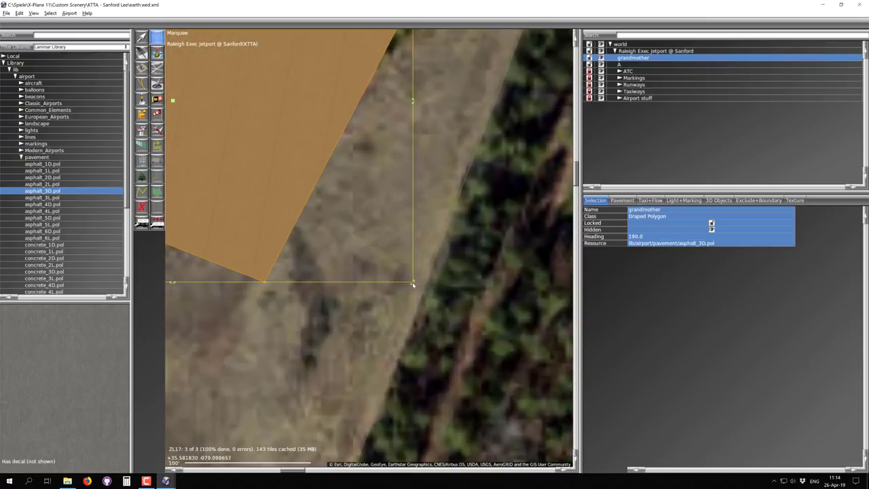
pyautogui.scroll(-6, 413, 284)
pyautogui.keyDown('ctrl'); pyautogui.moveTo(413, 284); pyautogui.dragTo(480, 389); pyautogui.keyUp('ctrl')
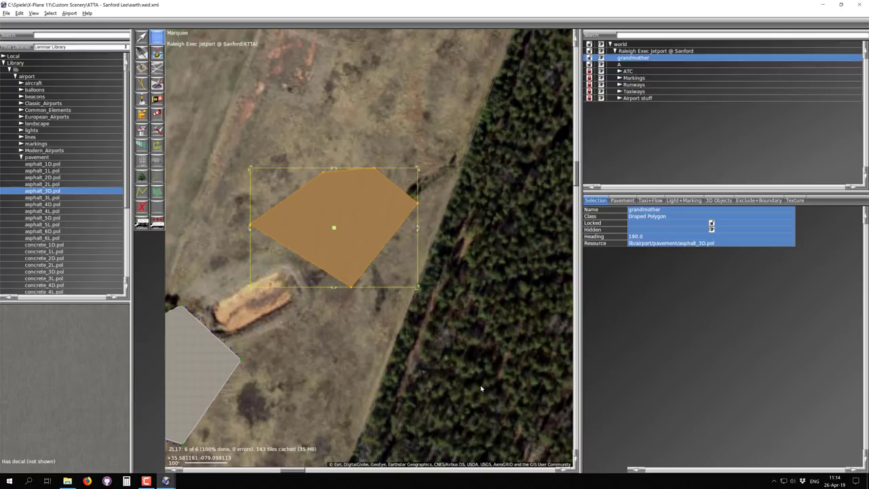
# Step: Select the asphalt polygon's three northern nodes with the Marquee tool, shift them slightly west and rotate them counter-clockwise
pyautogui.scroll(-1, 408, 348)
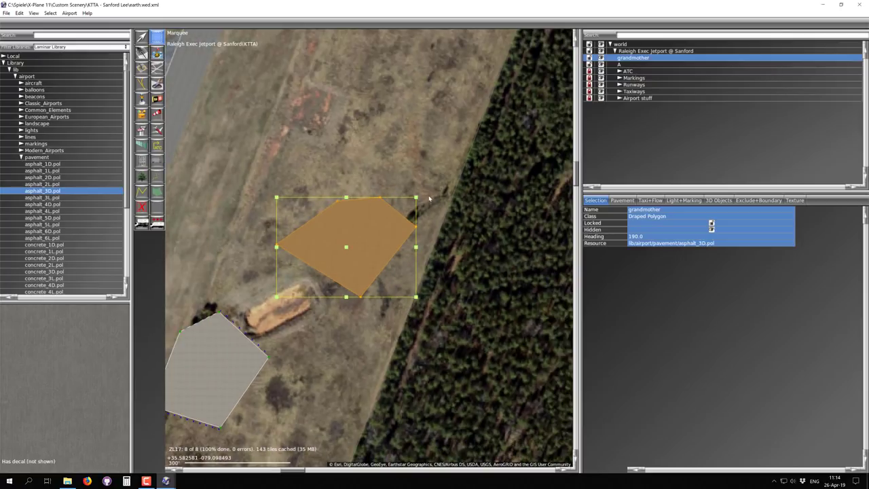
pyautogui.click(392, 207)
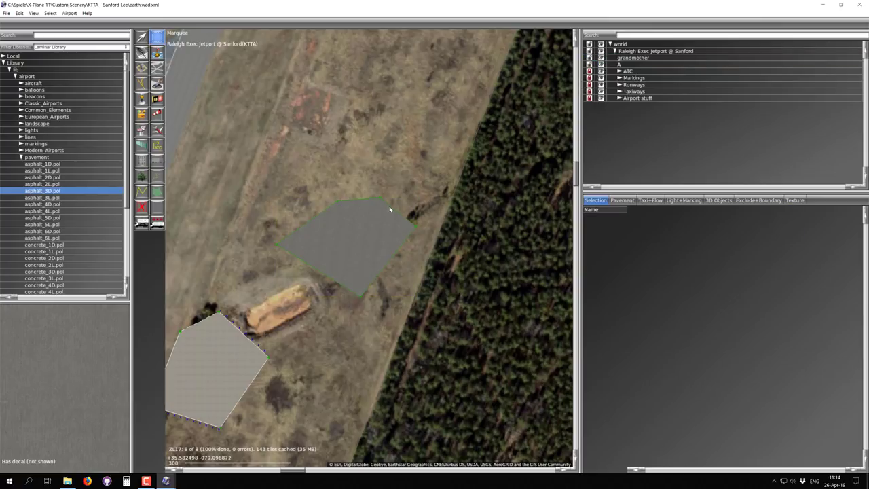
pyautogui.scroll(1, 389, 207)
pyautogui.moveTo(290, 152); pyautogui.dragTo(467, 270)
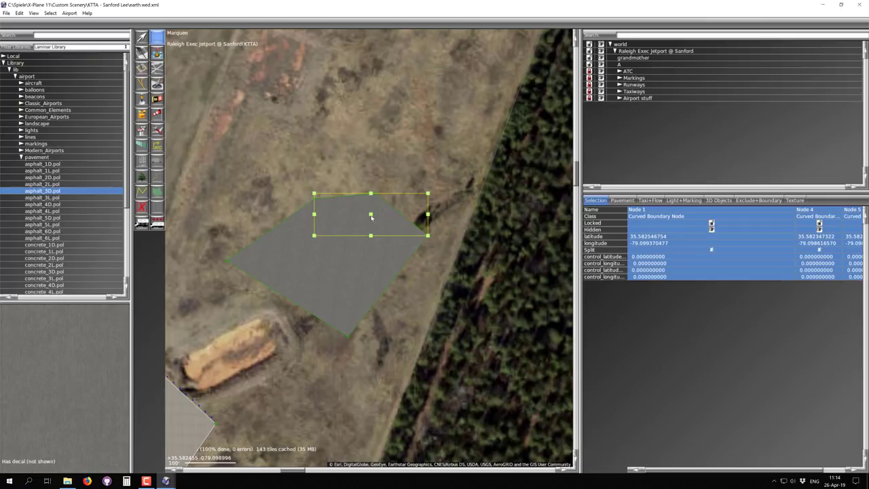
pyautogui.moveTo(370, 216)
pyautogui.mouseDown()
pyautogui.moveTo(322, 219)
pyautogui.moveTo(397, 181)
pyautogui.moveTo(353, 237)
pyautogui.moveTo(257, 199)
pyautogui.moveTo(372, 205)
pyautogui.moveTo(355, 202)
pyautogui.moveTo(342, 217)
pyautogui.moveTo(338, 204)
pyautogui.moveTo(364, 207)
pyautogui.mouseUp()
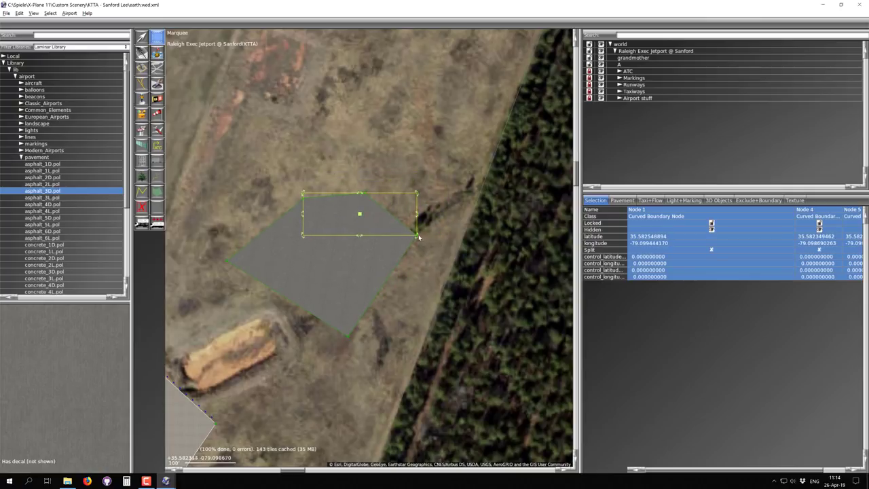
pyautogui.moveTo(418, 237)
pyautogui.mouseDown()
pyautogui.moveTo(430, 195)
pyautogui.moveTo(382, 278)
pyautogui.moveTo(326, 268)
pyautogui.moveTo(356, 281)
pyautogui.moveTo(427, 195)
pyautogui.moveTo(390, 190)
pyautogui.moveTo(390, 273)
pyautogui.moveTo(407, 233)
pyautogui.moveTo(442, 220)
pyautogui.moveTo(407, 223)
pyautogui.mouseUp()
# Step: Select the whole asphalt polygon with the Marquee tool and move it slightly north-west, away from the forest
pyautogui.scroll(-2, 407, 224)
pyautogui.click(311, 166)
pyautogui.moveTo(316, 171); pyautogui.dragTo(441, 245)
pyautogui.moveTo(280, 148); pyautogui.dragTo(455, 330)
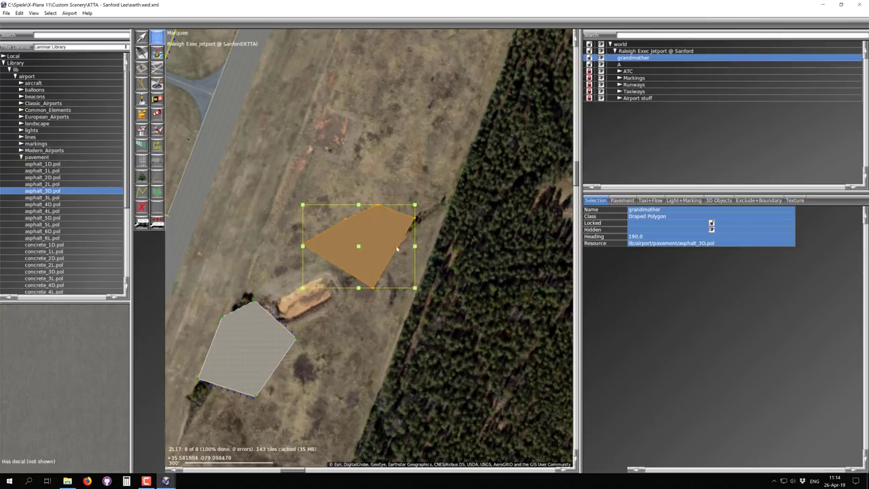
pyautogui.scroll(2, 386, 218)
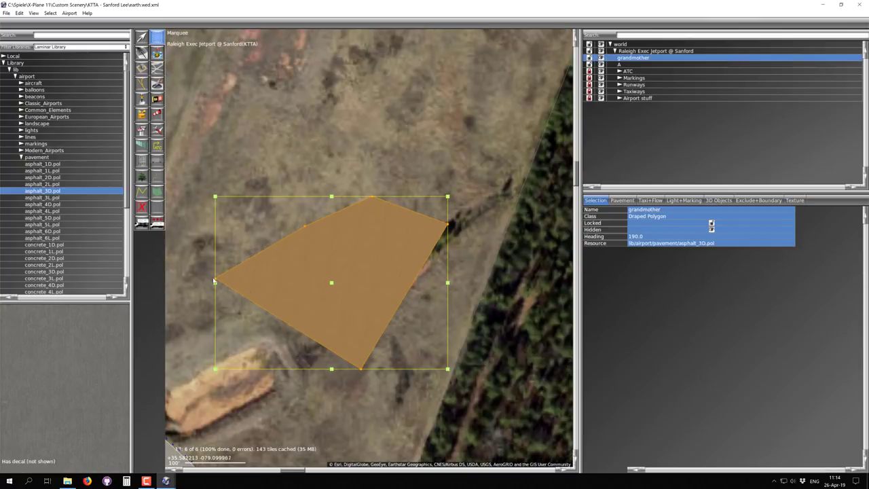
pyautogui.scroll(-2, 268, 247)
pyautogui.moveTo(329, 332); pyautogui.dragTo(451, 291, button='right')
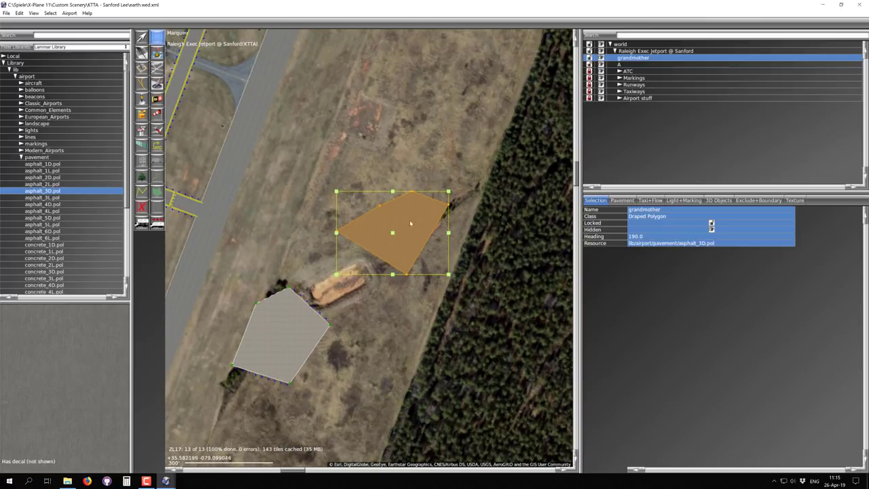
pyautogui.moveTo(392, 237); pyautogui.dragTo(374, 227)
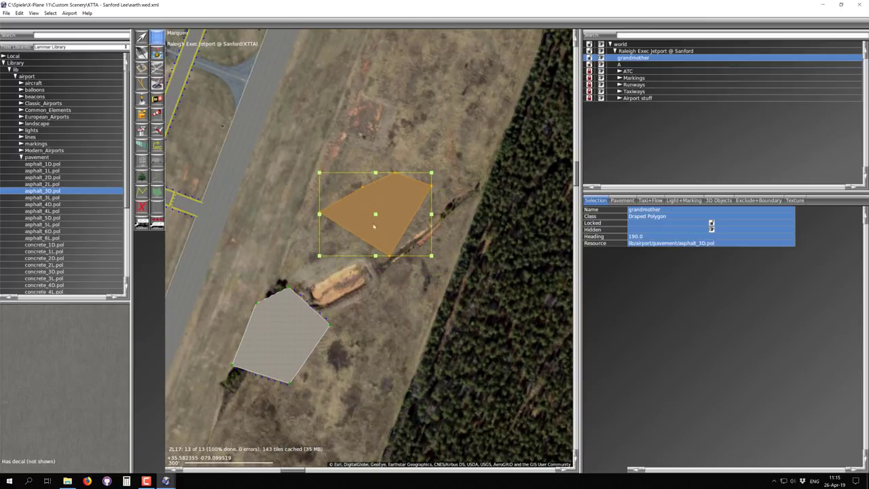
# Step: Box-select all nodes of the asphalt polygon with the Vertex tool and move its easternmost node south
pyautogui.click(275, 272)
pyautogui.press('v')
pyautogui.moveTo(301, 123); pyautogui.dragTo(456, 283)
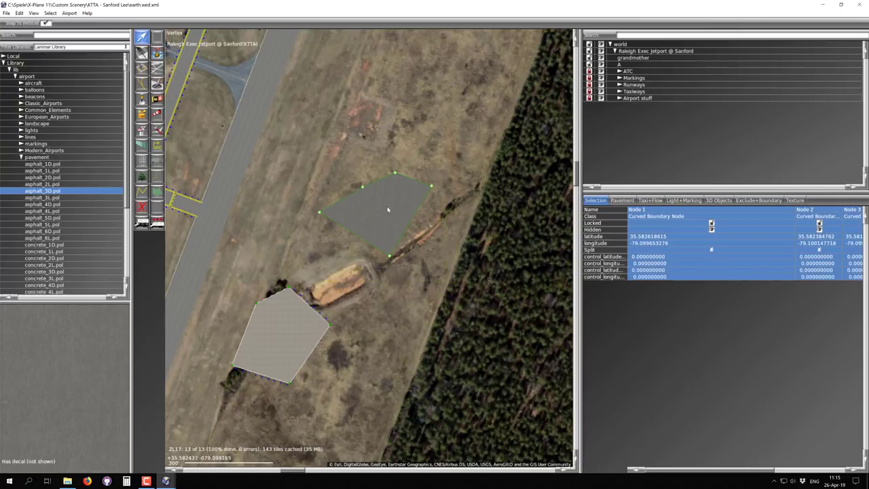
pyautogui.click(372, 205)
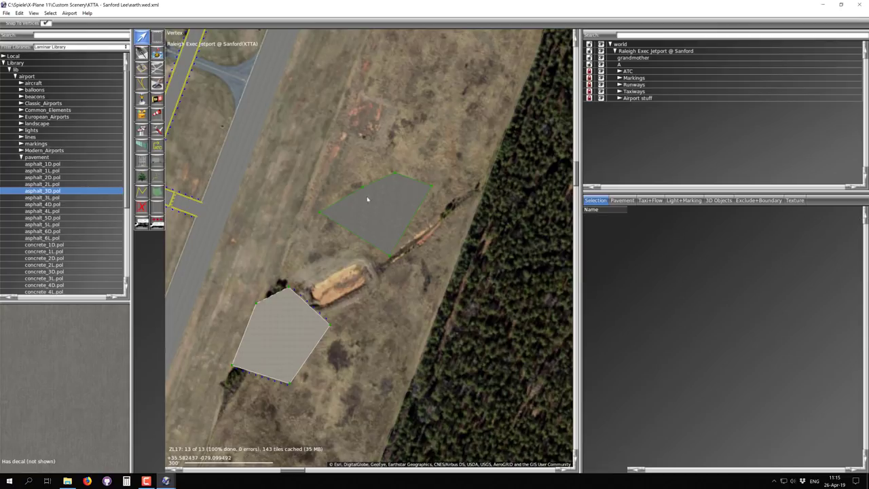
pyautogui.moveTo(314, 147); pyautogui.dragTo(480, 297)
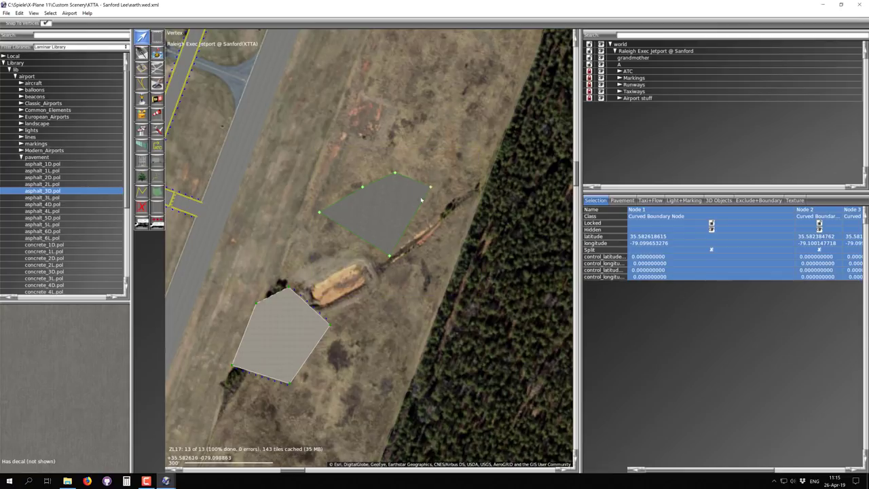
pyautogui.moveTo(428, 209); pyautogui.dragTo(428, 207)
# Step: Compare the node selection in the Marquee and Vertex tools by alternating between them, ending on the Vertex tool
pyautogui.press('m')
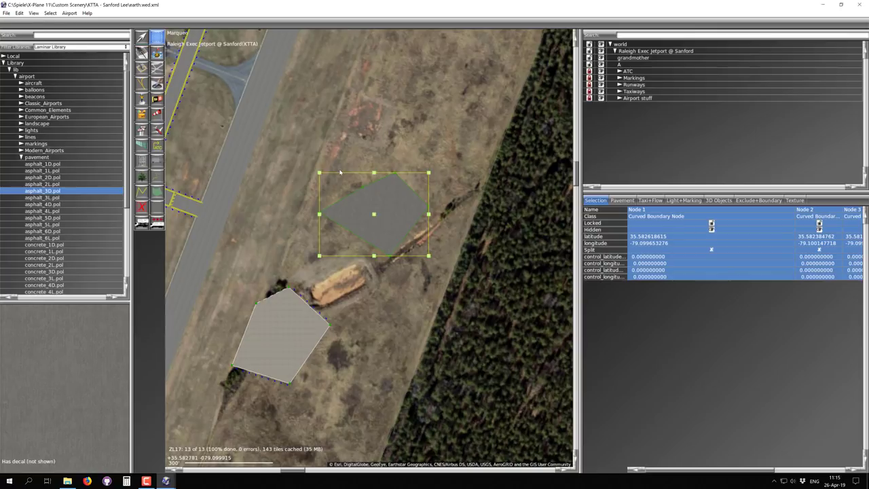
pyautogui.press('v')
pyautogui.press('m')
pyautogui.press('v')
pyautogui.press('m')
pyautogui.press('v')
pyautogui.press('m')
pyautogui.press('v')
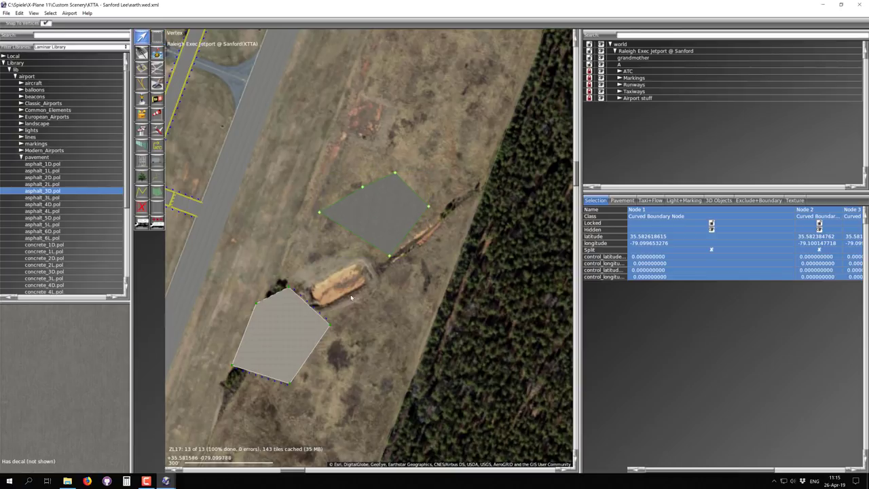
# Step: Select the asphalt polygon and move the node on its north-western edge outward to the north-west
pyautogui.scroll(3, 370, 204)
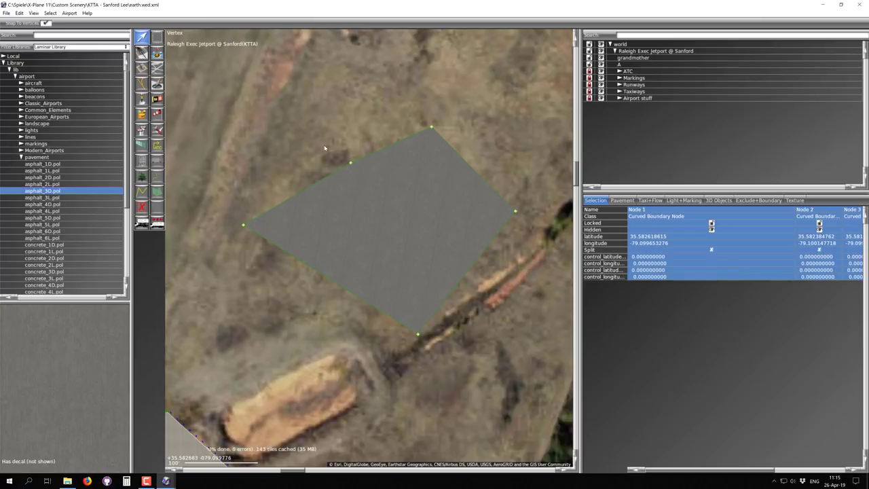
pyautogui.click(334, 162)
pyautogui.click(350, 165)
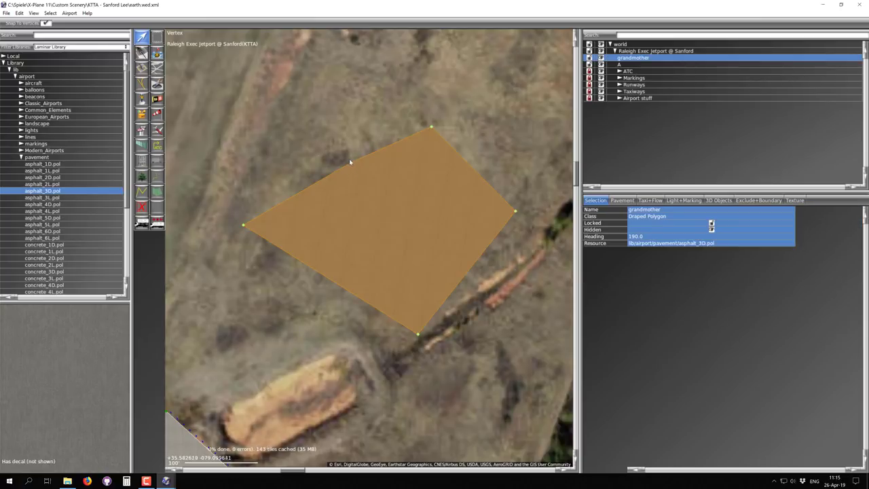
pyautogui.moveTo(352, 163); pyautogui.dragTo(308, 135)
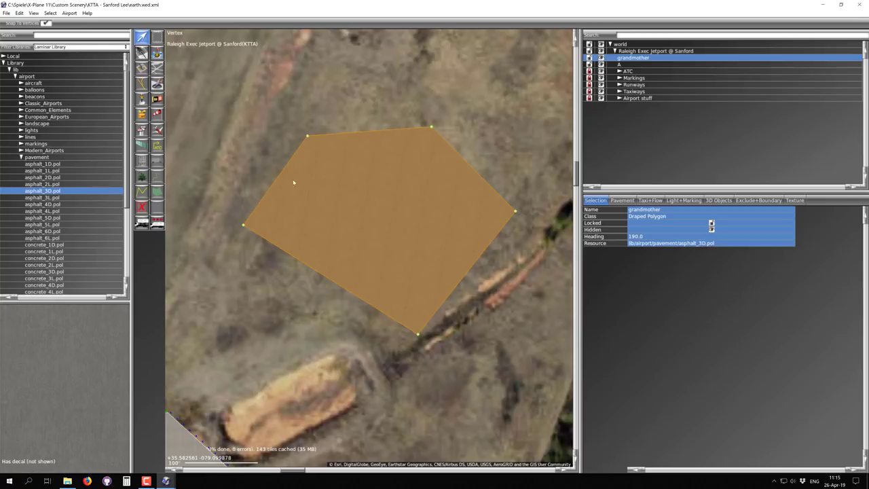
# Step: Select only the asphalt polygon's north-western node and delete it
pyautogui.click(339, 97)
pyautogui.click(308, 136)
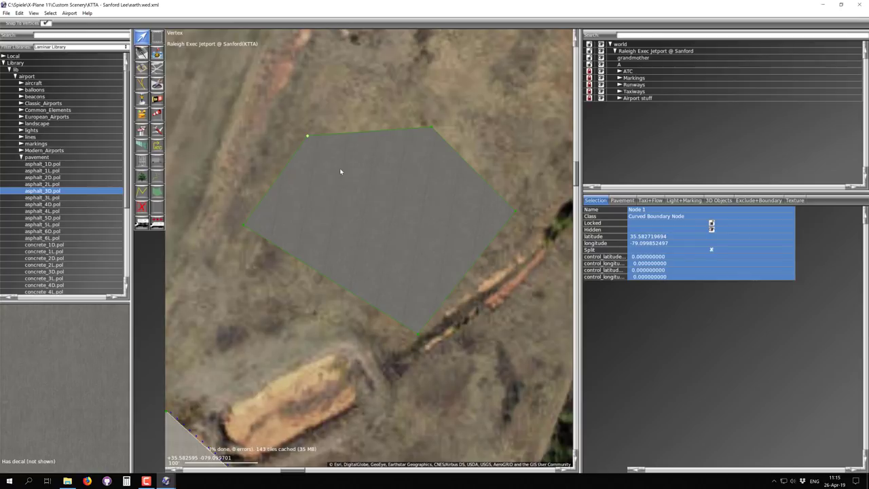
pyautogui.press('Delete')
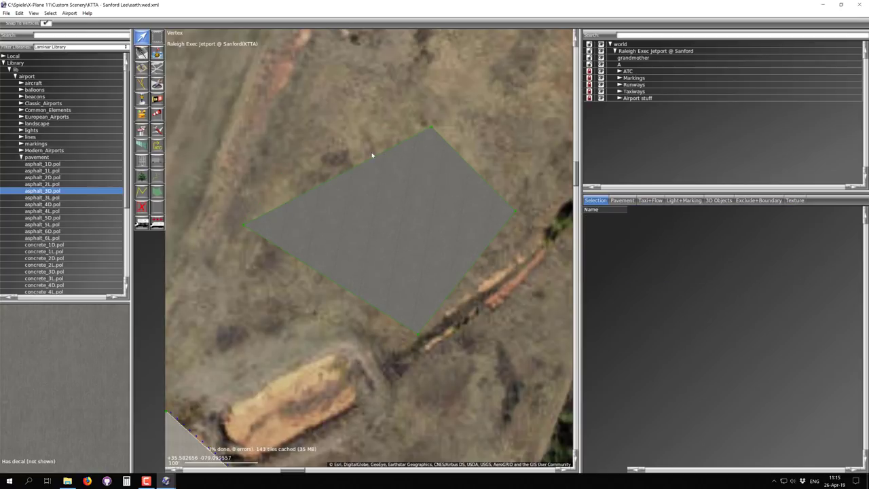
# Step: Select the asphalt polygon's western and southern nodes and split the edge between them three times into eight segments
pyautogui.click(363, 182)
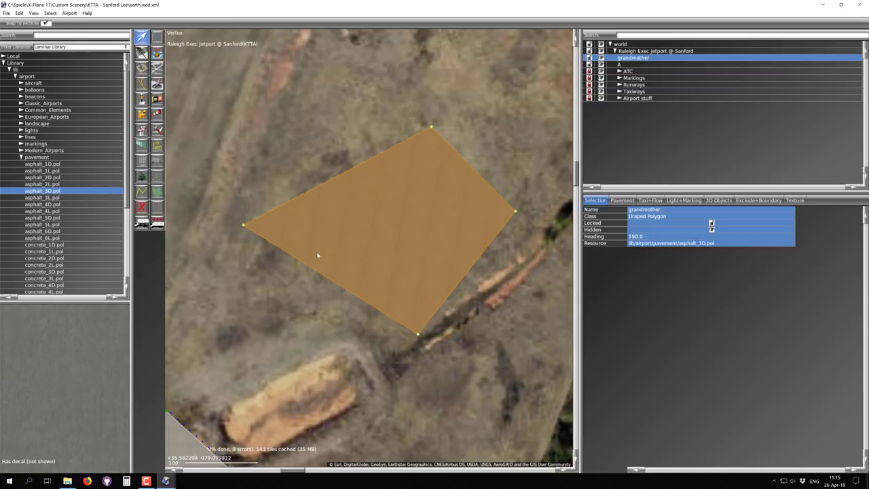
pyautogui.click(246, 237)
pyautogui.click(243, 224)
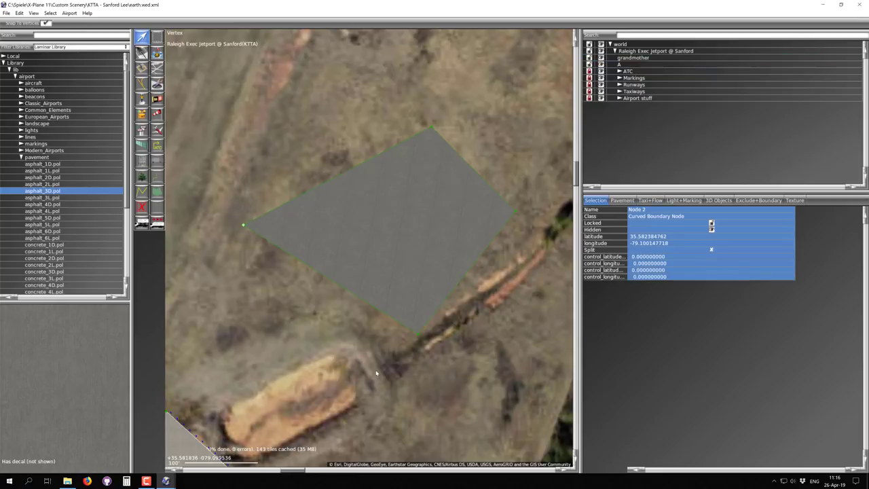
pyautogui.moveTo(353, 374); pyautogui.dragTo(459, 328)
pyautogui.keyDown('shift'); pyautogui.moveTo(215, 251); pyautogui.dragTo(267, 198); pyautogui.keyUp('shift')
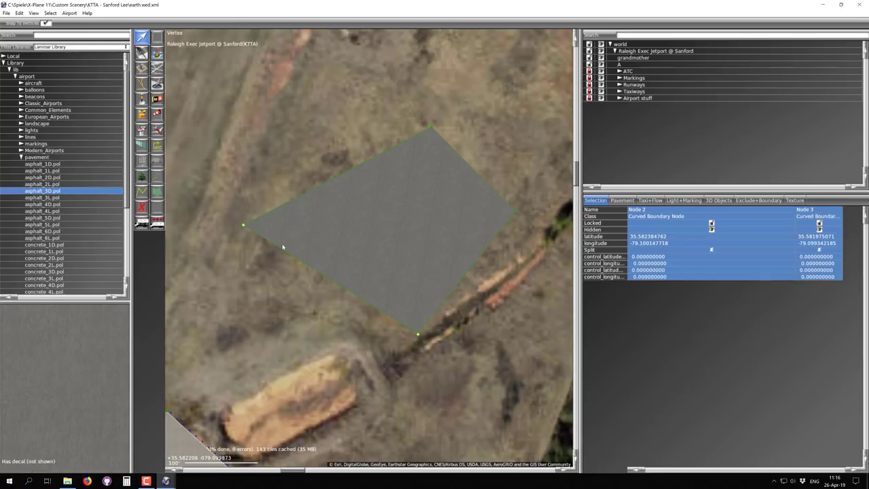
pyautogui.click(19, 13)
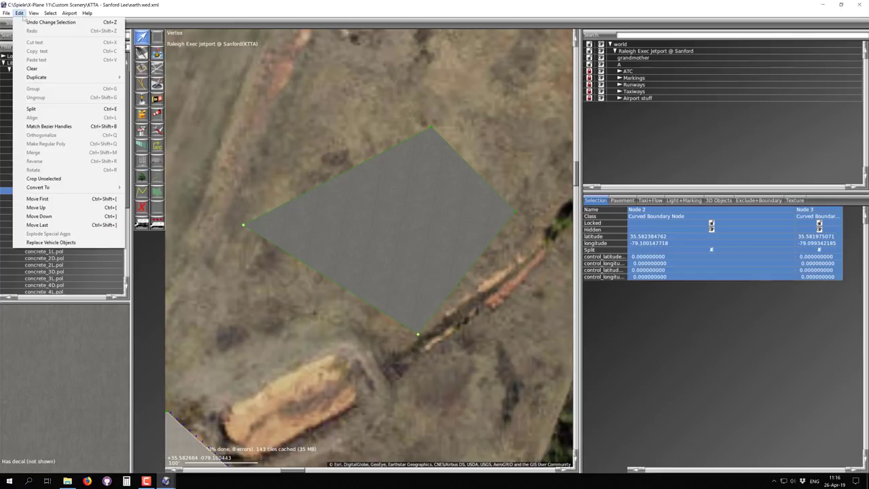
pyautogui.click(54, 109)
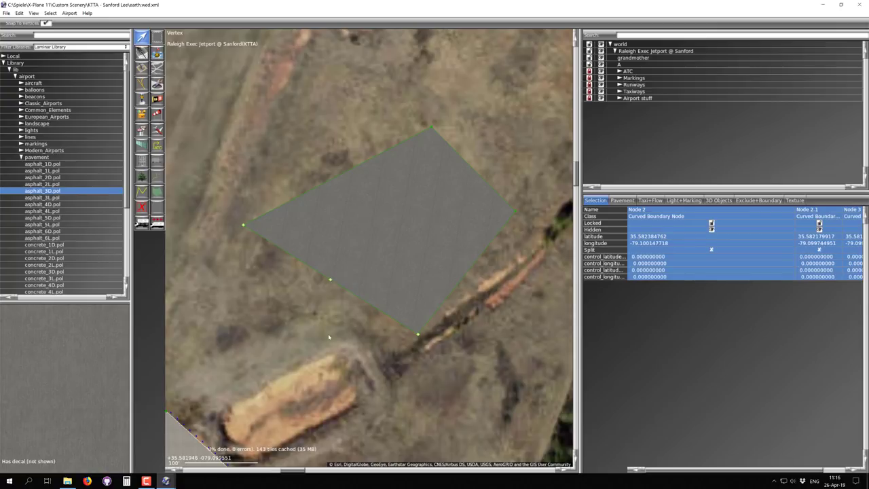
pyautogui.hotkey('ctrl', 'e')
pyautogui.hotkey('ctrl', 'e')
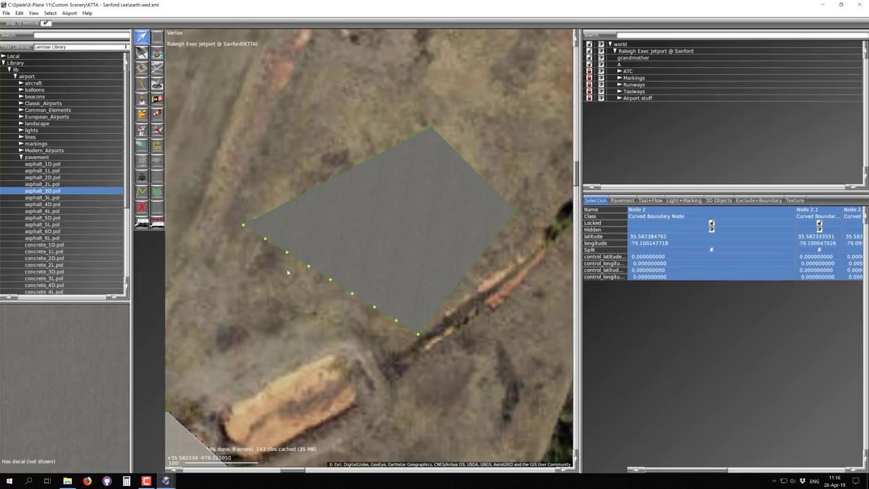
pyautogui.scroll(3, 345, 282)
pyautogui.scroll(-4, 346, 285)
pyautogui.scroll(1, 293, 256)
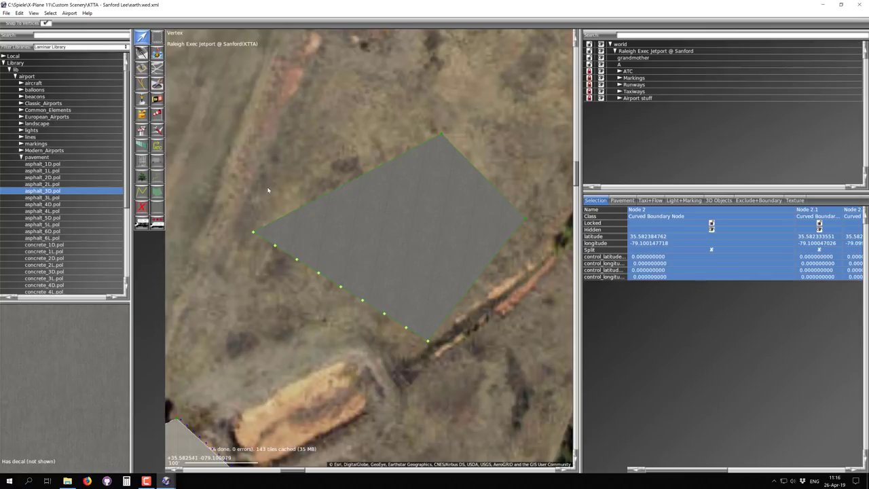
# Step: Select the asphalt polygon and insert four nodes along its north-western edge and one on the south-western edge beside the western corner
pyautogui.click(318, 226)
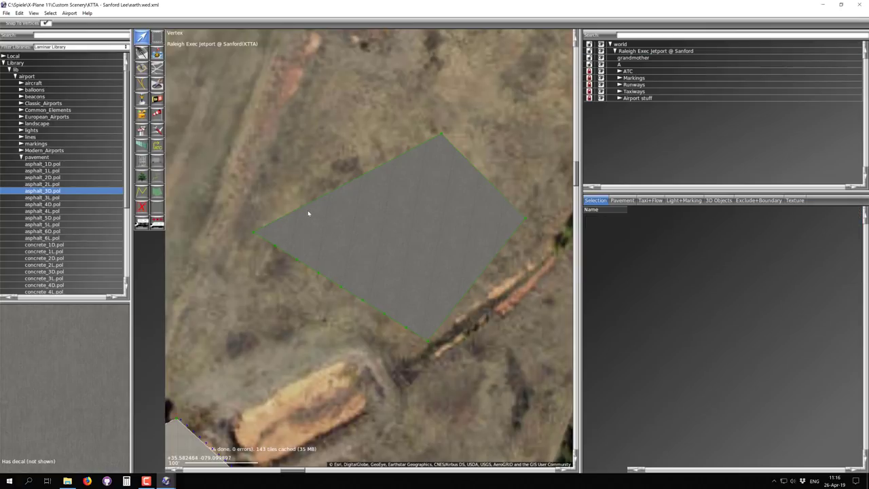
pyautogui.click(307, 211)
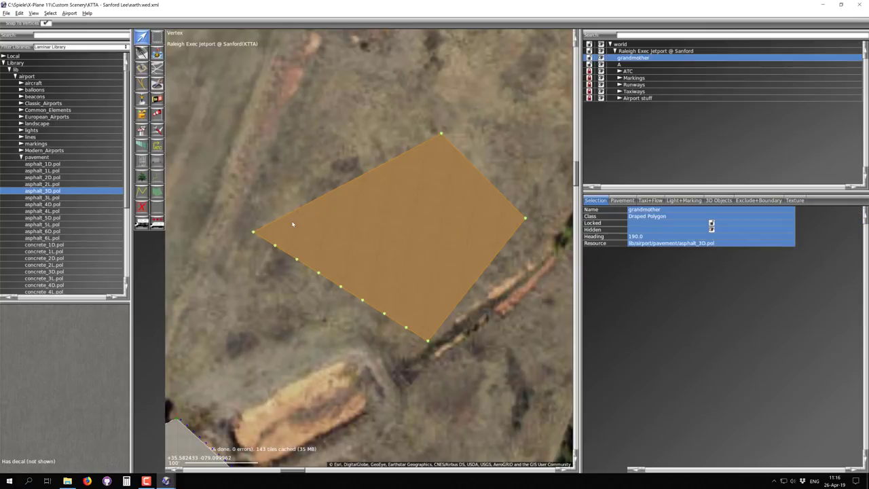
pyautogui.scroll(3, 290, 217)
pyautogui.click(295, 208)
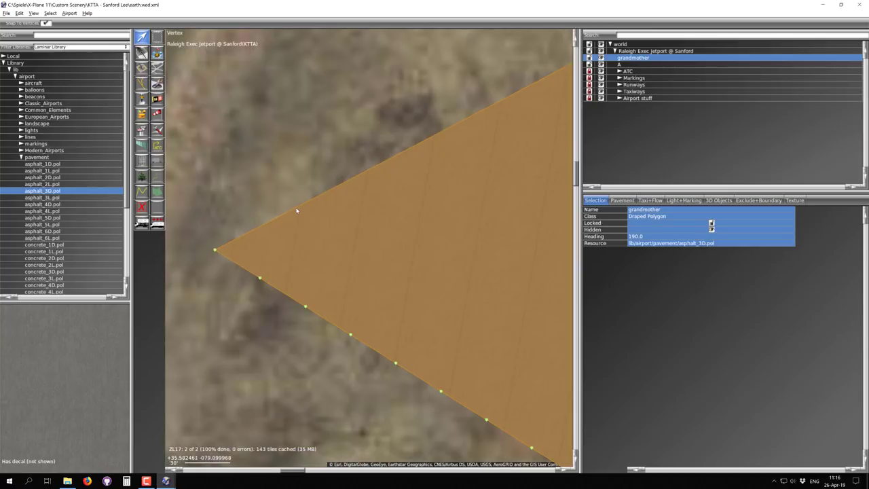
pyautogui.click(437, 133)
pyautogui.scroll(-5, 251, 312)
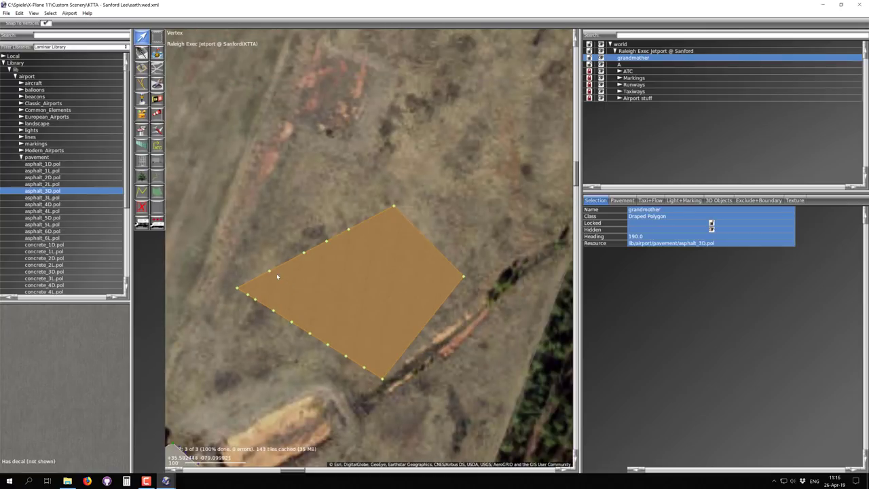
pyautogui.scroll(5, 271, 275)
pyautogui.scroll(-5, 265, 271)
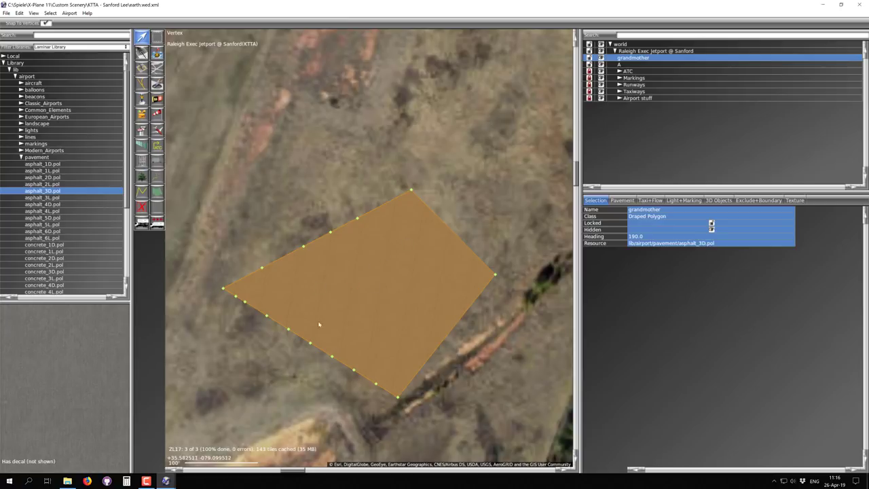
# Step: Move three of the inserted nodes on the north-western edge to give the asphalt polygon an irregular outline
pyautogui.scroll(-5, 372, 280)
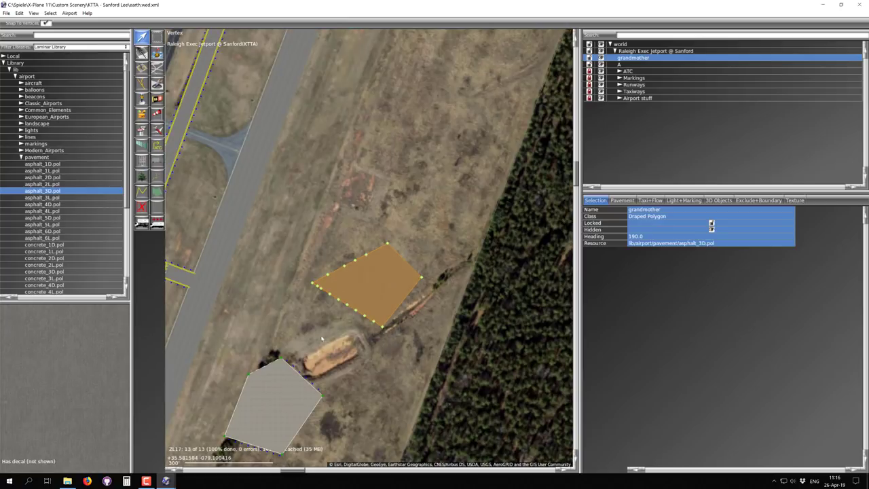
pyautogui.scroll(5, 315, 339)
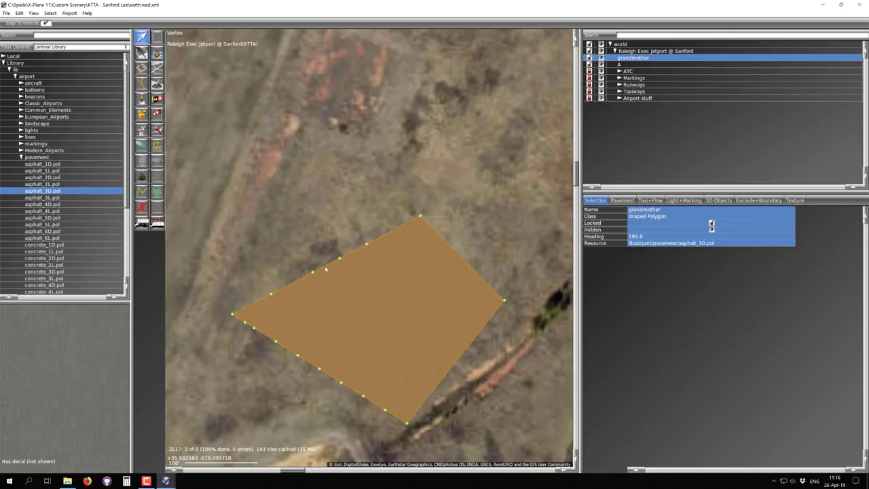
pyautogui.scroll(3, 312, 274)
pyautogui.moveTo(312, 270); pyautogui.dragTo(304, 262)
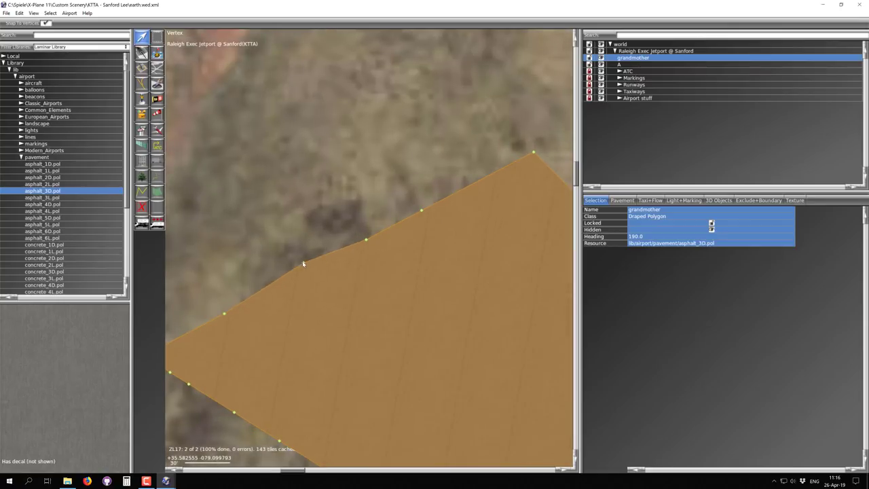
pyautogui.moveTo(367, 244); pyautogui.dragTo(377, 245)
pyautogui.moveTo(427, 207); pyautogui.dragTo(448, 165)
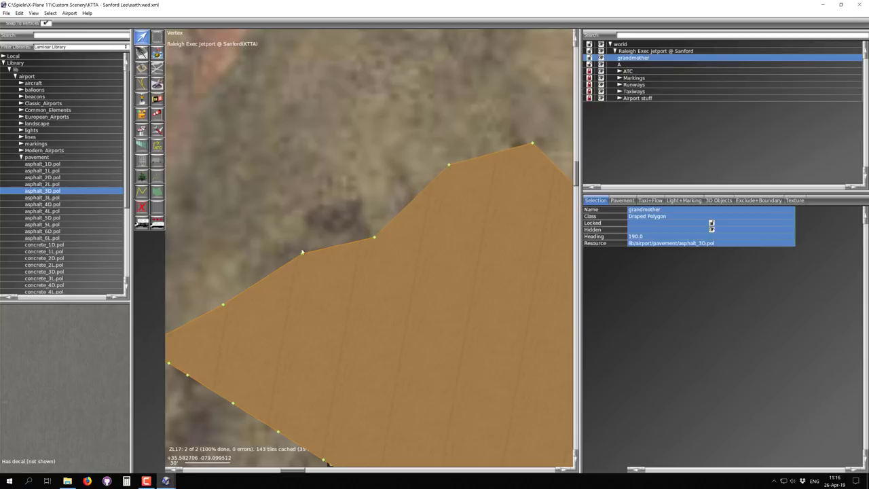
pyautogui.scroll(-5, 381, 197)
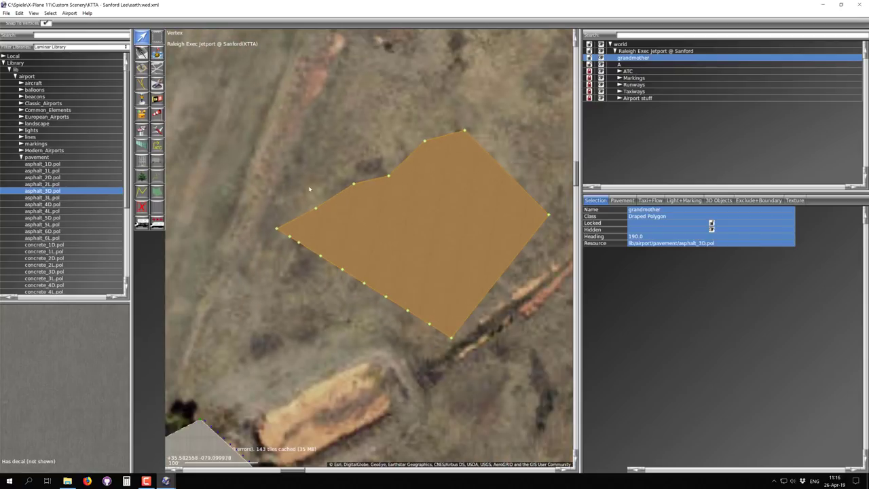
# Step: Select the western and northern corner nodes and the four nodes between them on the asphalt polygon's north-western edge, and align them
pyautogui.click(308, 190)
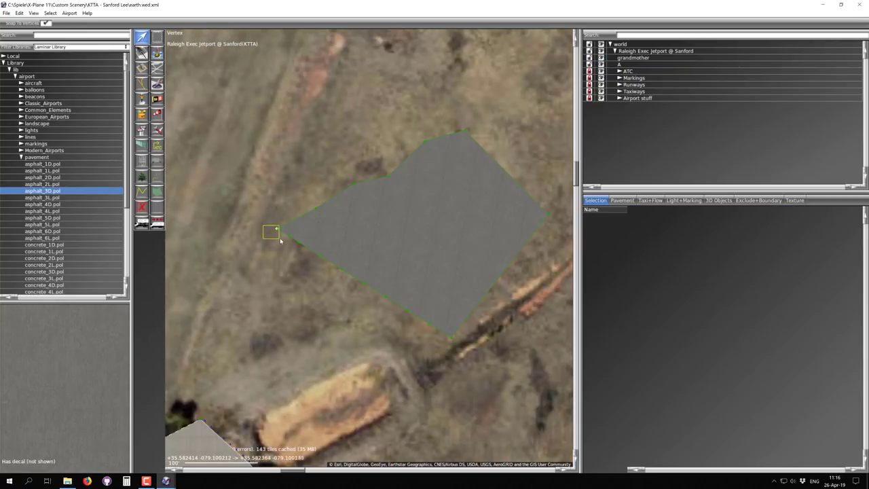
pyautogui.moveTo(280, 238); pyautogui.dragTo(281, 241)
pyautogui.keyDown('shift'); pyautogui.moveTo(302, 193); pyautogui.dragTo(324, 216); pyautogui.keyUp('shift')
pyautogui.keyDown('shift'); pyautogui.moveTo(345, 174); pyautogui.dragTo(365, 202); pyautogui.keyUp('shift')
pyautogui.keyDown('shift'); pyautogui.moveTo(390, 156); pyautogui.dragTo(384, 190); pyautogui.keyUp('shift')
pyautogui.keyDown('shift'); pyautogui.moveTo(422, 119); pyautogui.dragTo(437, 160); pyautogui.keyUp('shift')
pyautogui.keyDown('shift'); pyautogui.moveTo(464, 120); pyautogui.dragTo(475, 143); pyautogui.keyUp('shift')
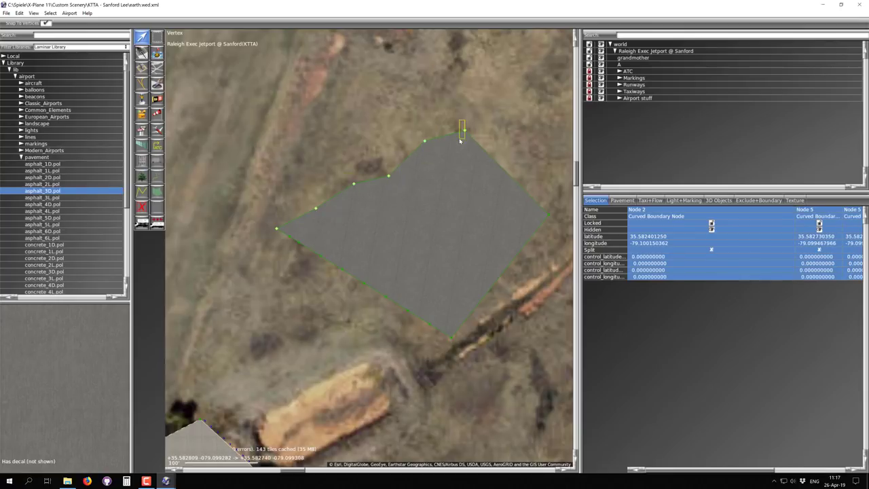
pyautogui.click(19, 13)
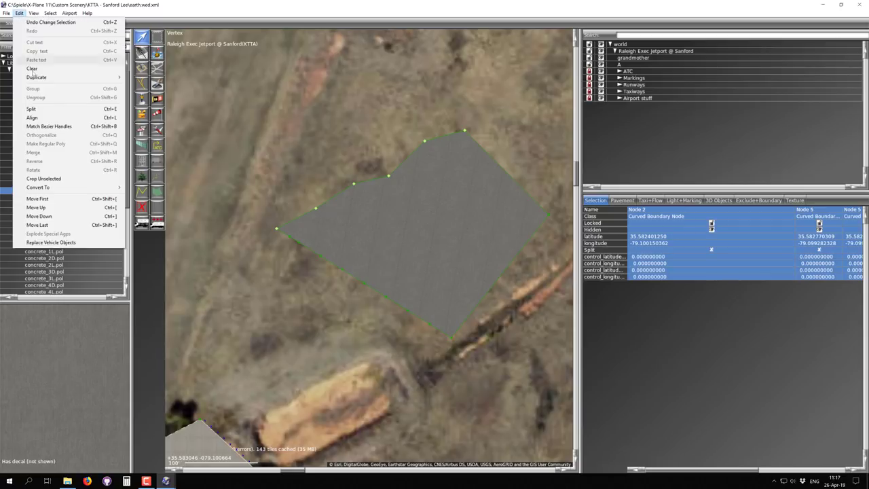
pyautogui.click(47, 119)
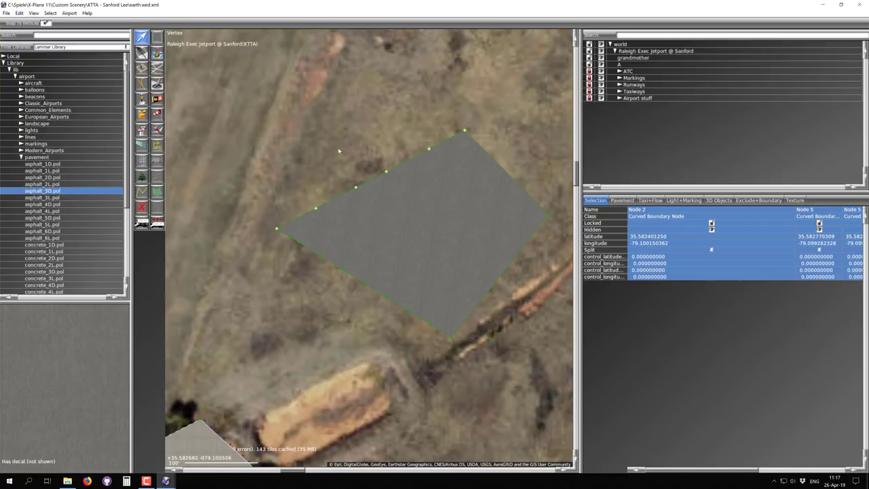
# Step: Examine the asphalt polygon's aligned north-western edge and the long straight edges of the runway and taxiway pavement
pyautogui.scroll(3, 359, 184)
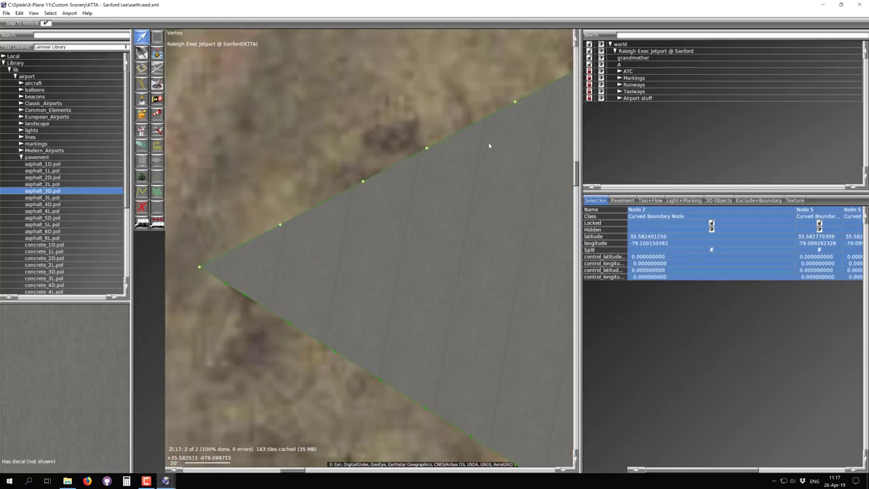
pyautogui.scroll(-5, 417, 170)
pyautogui.scroll(-5, 353, 218)
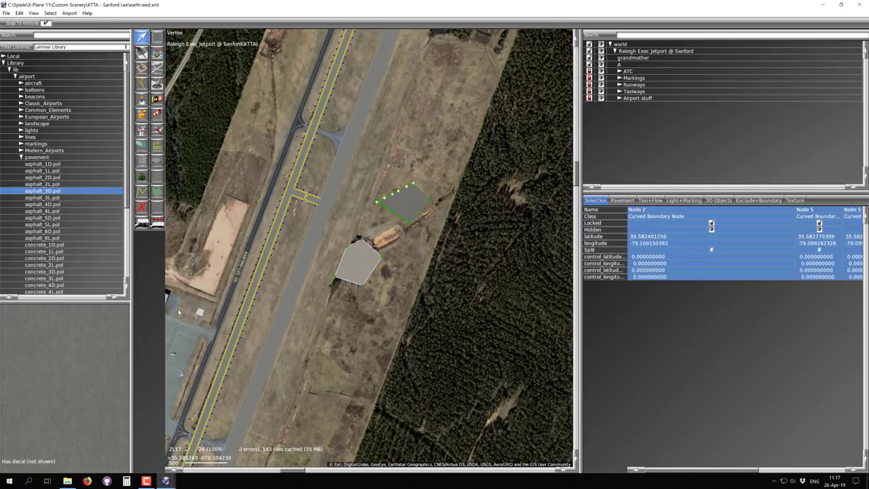
pyautogui.moveTo(266, 198); pyautogui.dragTo(389, 90, button='right')
pyautogui.moveTo(282, 391); pyautogui.dragTo(335, 234, button='right')
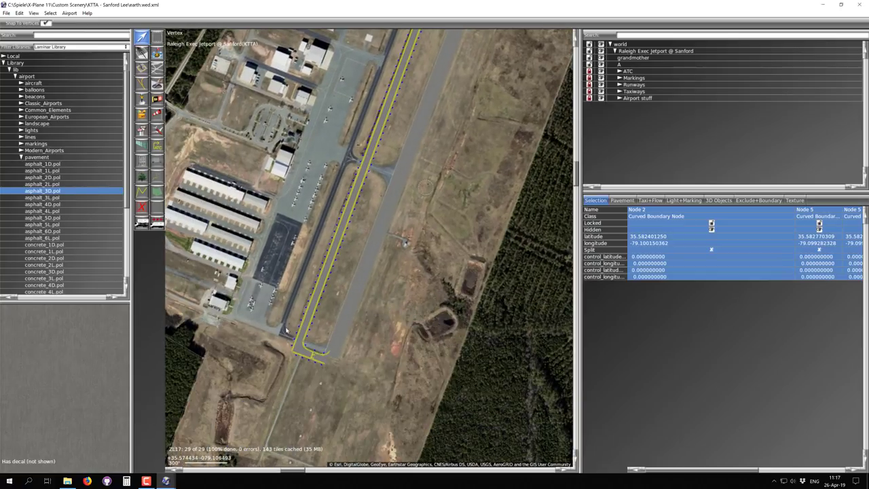
pyautogui.moveTo(367, 122); pyautogui.dragTo(267, 390, button='right')
pyautogui.moveTo(375, 106); pyautogui.dragTo(332, 201, button='right')
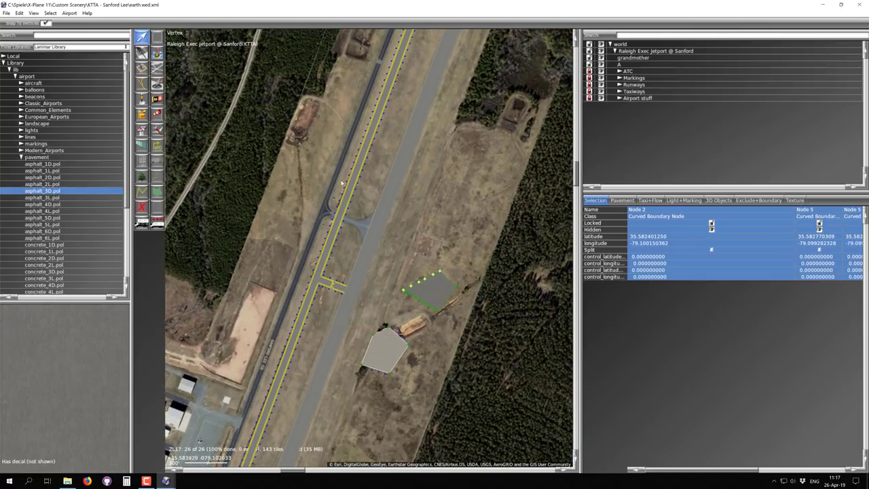
pyautogui.scroll(5, 410, 292)
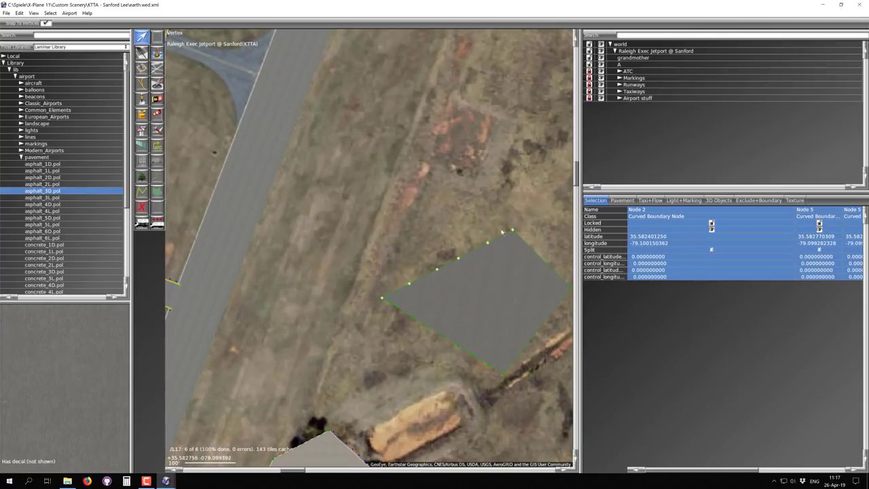
pyautogui.scroll(-5, 330, 217)
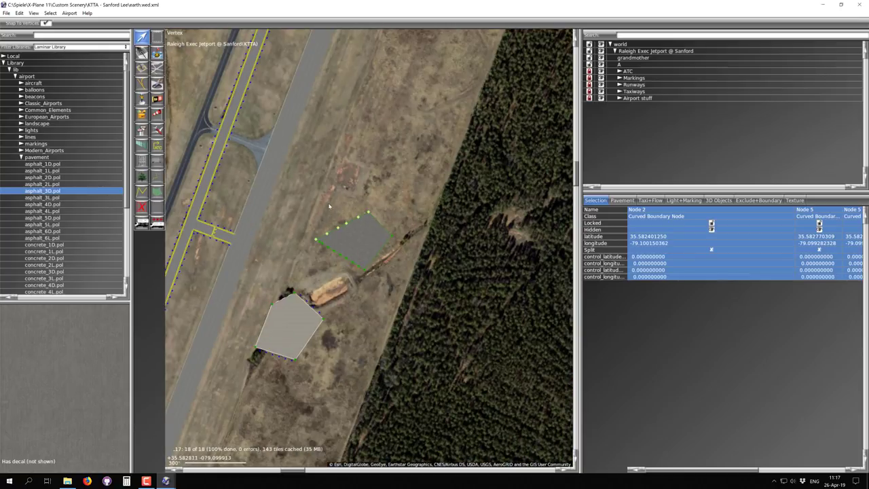
# Step: Select the whole asphalt polygon and orthogonalize it so its corners become right angles
pyautogui.click(349, 252)
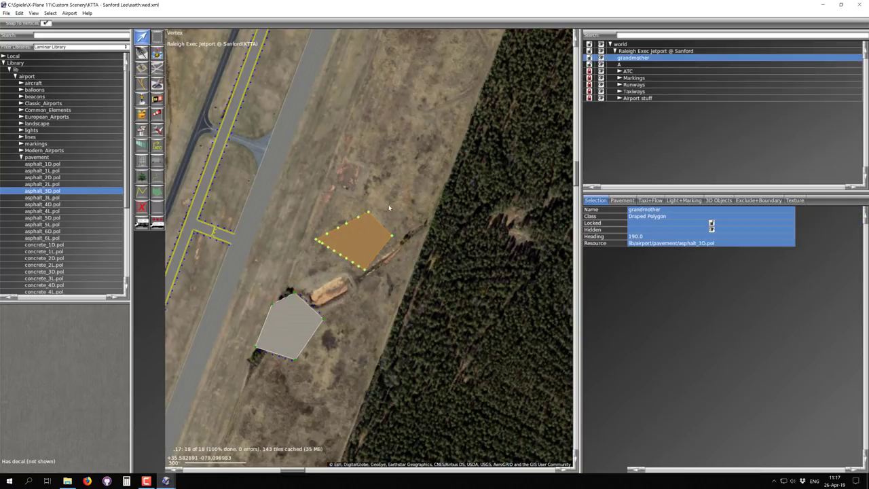
pyautogui.scroll(2, 371, 227)
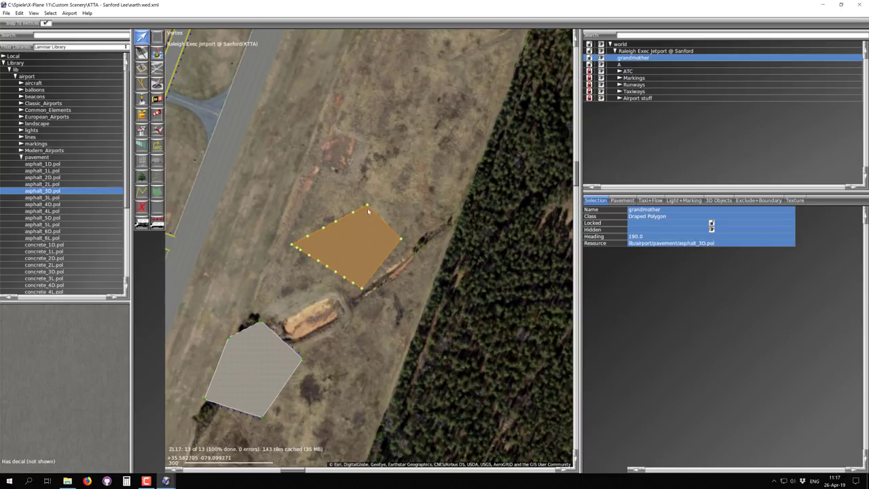
pyautogui.scroll(2, 368, 212)
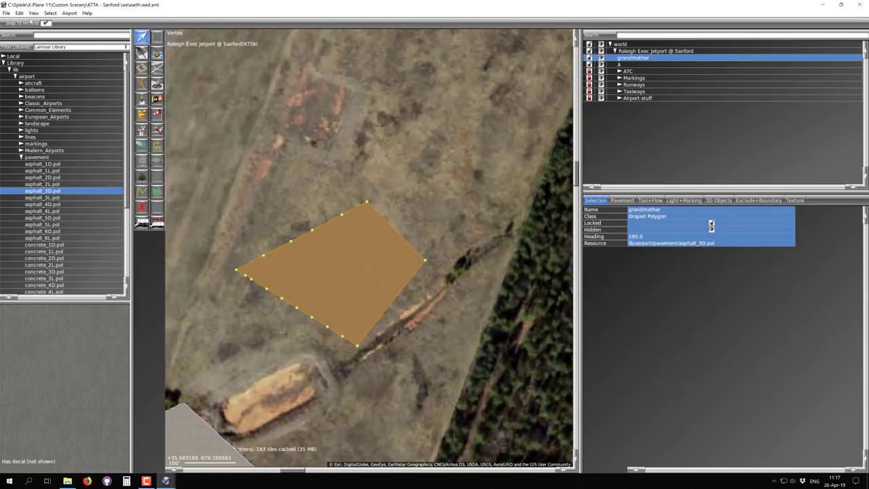
pyautogui.click(20, 13)
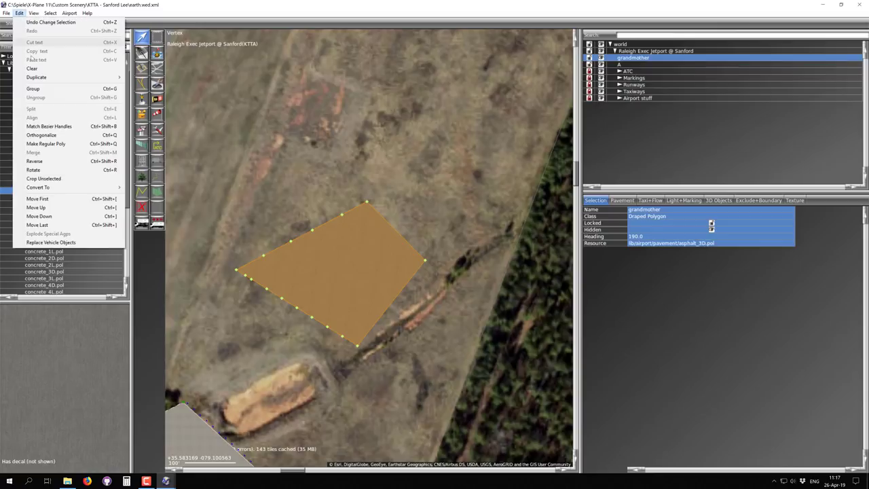
pyautogui.click(42, 135)
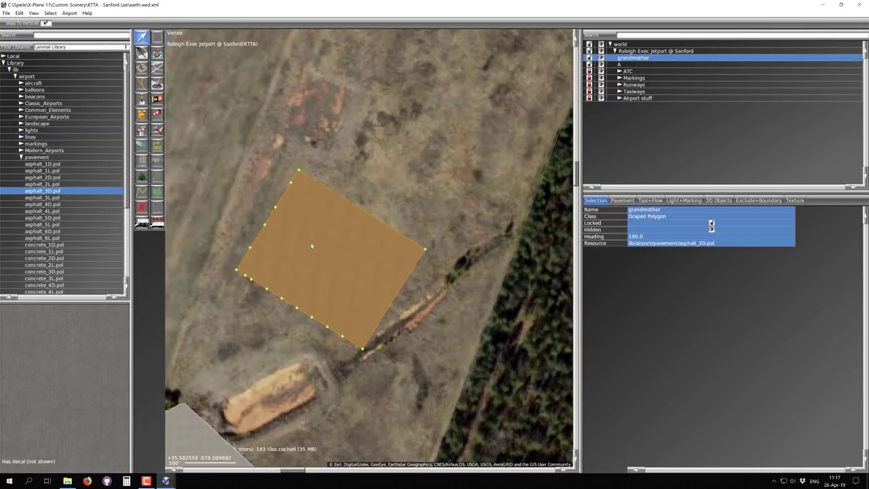
# Step: Delete the asphalt polygon's western corner and all intermediate nodes on its two western edges, and pull out one new western corner node
pyautogui.moveTo(219, 180); pyautogui.dragTo(348, 374)
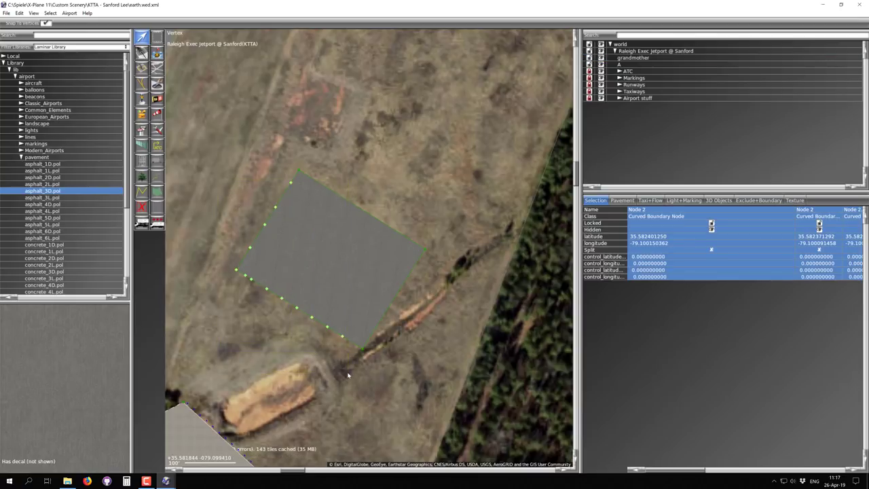
pyautogui.press('Delete')
pyautogui.click(348, 282)
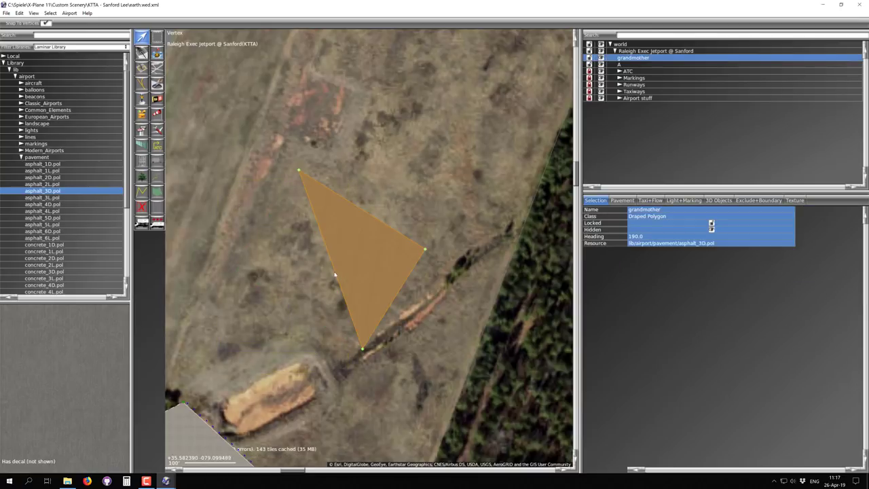
pyautogui.moveTo(334, 273); pyautogui.dragTo(266, 260)
# Step: Turn the four-node asphalt polygon into a perfect square with Make Regular Poly
pyautogui.click(19, 13)
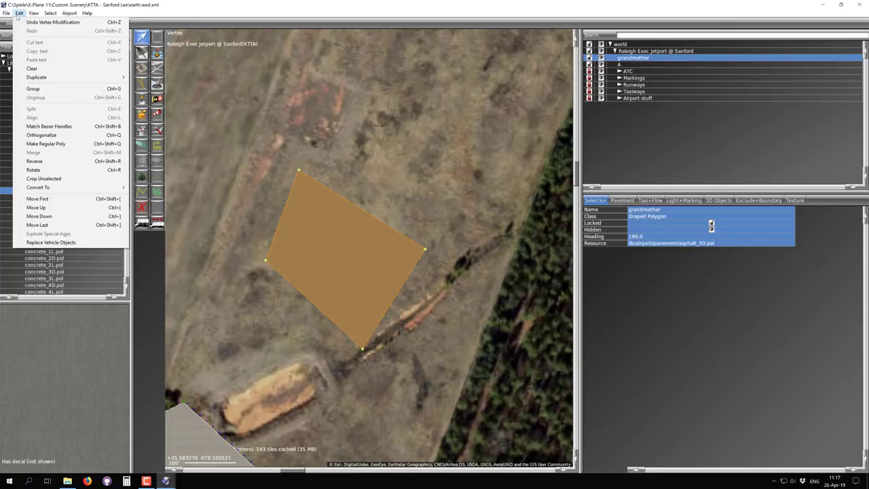
pyautogui.click(57, 144)
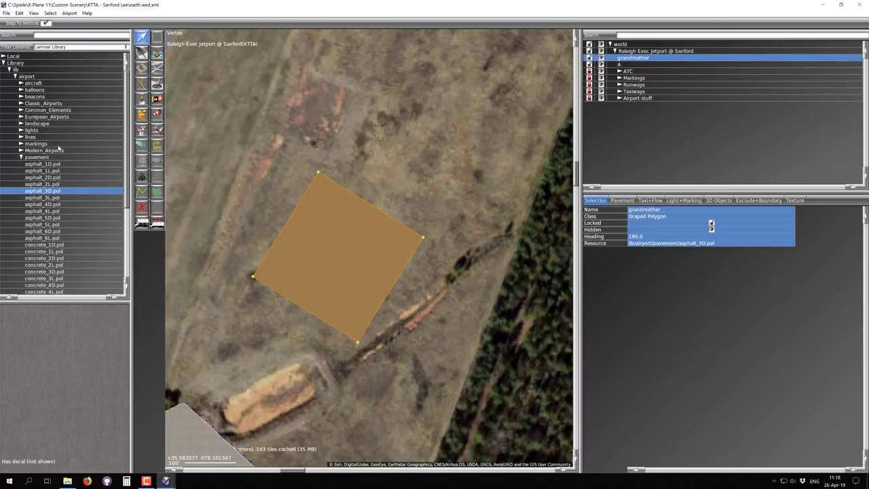
pyautogui.scroll(-3, 370, 299)
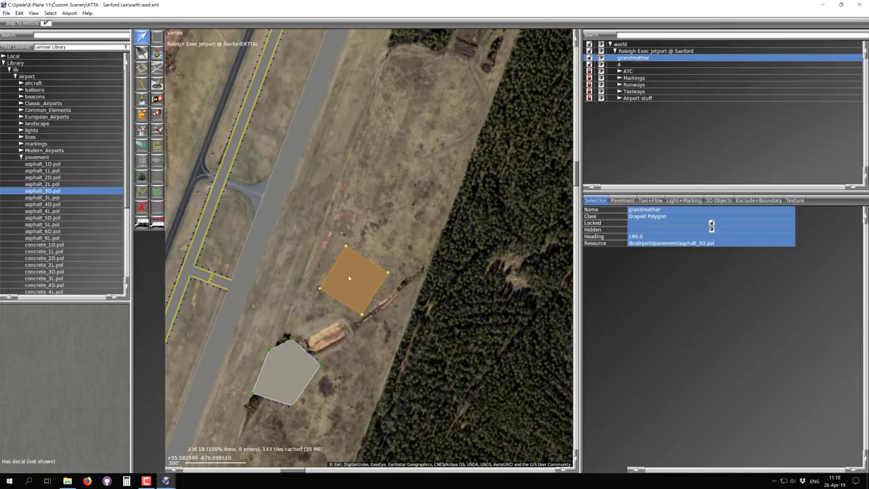
pyautogui.scroll(2, 352, 274)
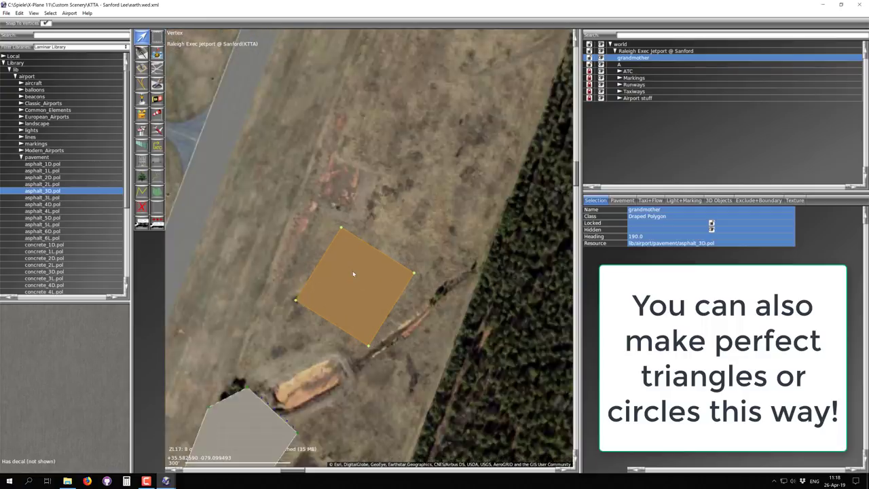
# Step: Insert four nodes on the square's north-western edge and move the middle two outward to form a rough projection
pyautogui.scroll(2, 353, 274)
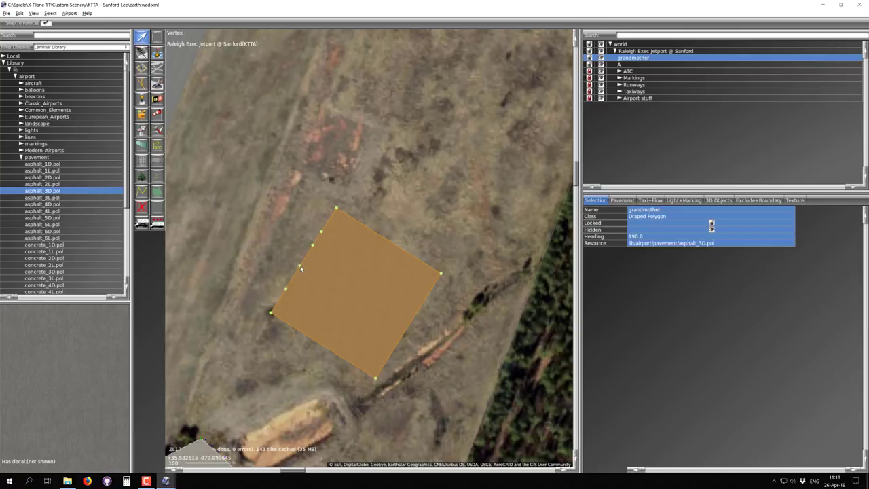
pyautogui.click(298, 267)
pyautogui.moveTo(299, 267); pyautogui.dragTo(278, 210)
pyautogui.click(318, 263)
pyautogui.scroll(-2, 381, 338)
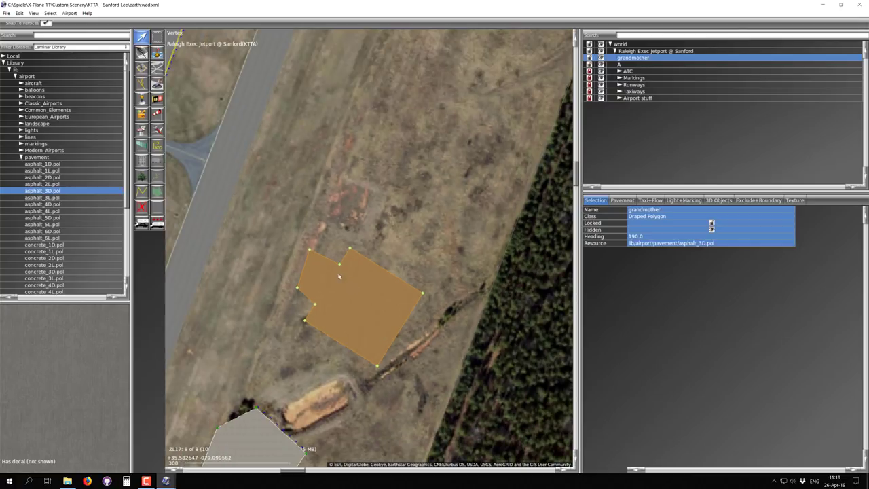
# Step: Orthogonalize the asphalt polygon to square up its north-western projection
pyautogui.click(19, 13)
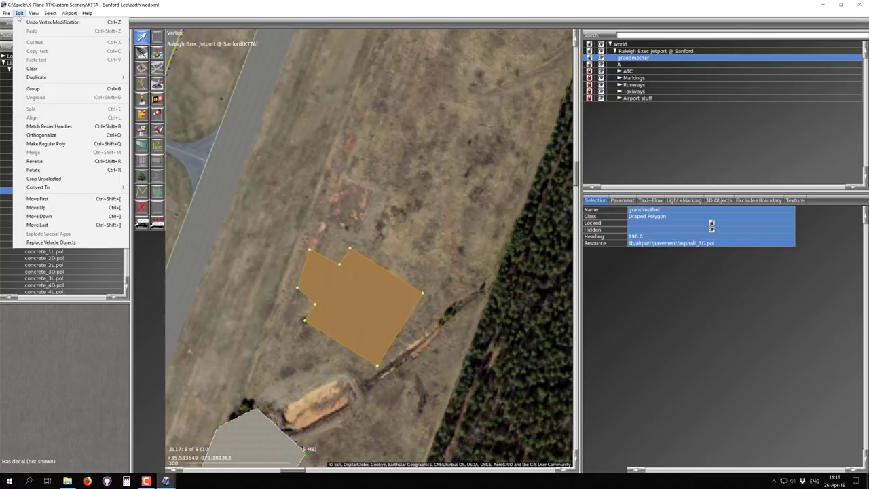
pyautogui.click(53, 135)
pyautogui.scroll(2, 350, 273)
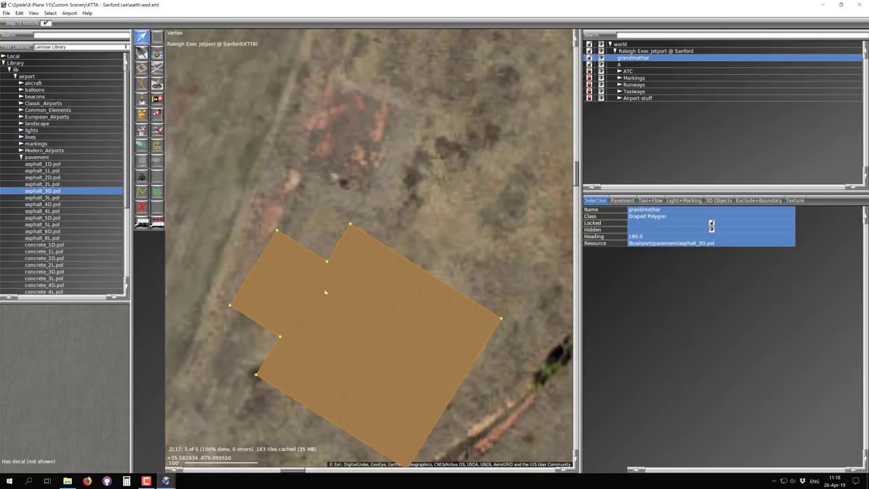
# Step: Examine the corners and edges of the asphalt polygon around its north-western projection
pyautogui.scroll(-2, 294, 279)
pyautogui.scroll(1, 300, 270)
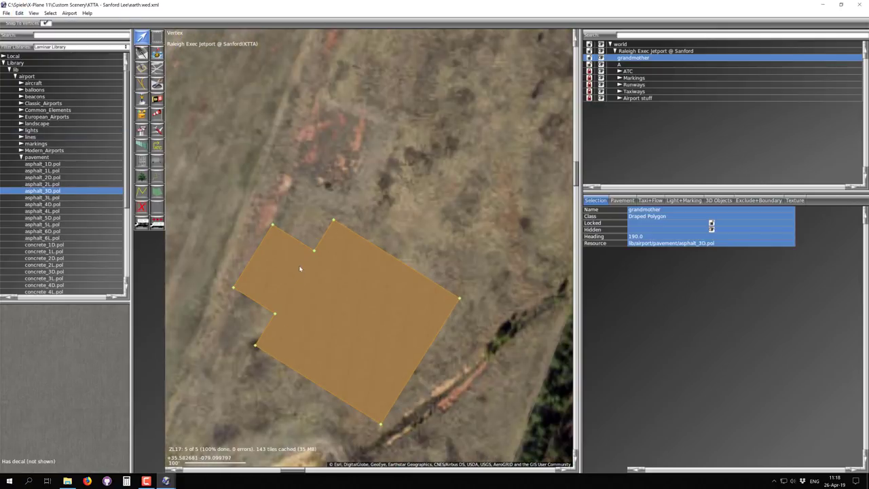
pyautogui.scroll(2, 300, 270)
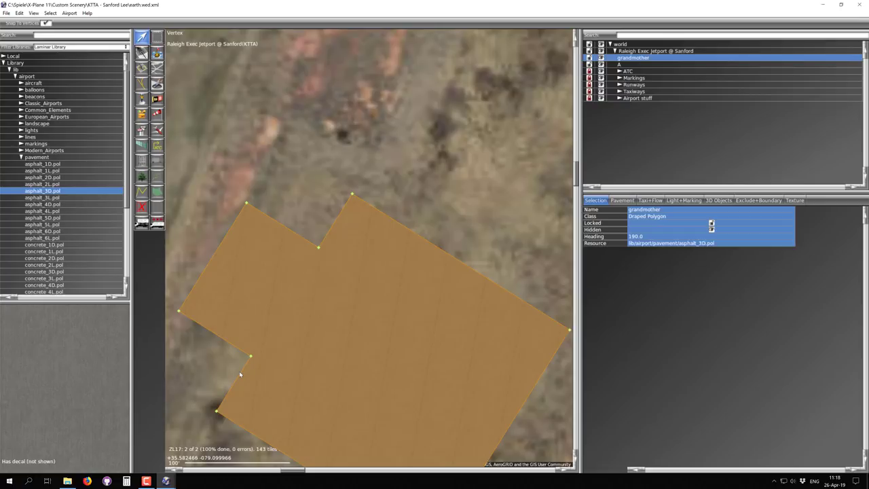
pyautogui.moveTo(239, 374)
pyautogui.mouseDown()
pyautogui.moveTo(220, 357)
pyautogui.moveTo(198, 358)
pyautogui.moveTo(215, 358)
pyautogui.moveTo(204, 394)
pyautogui.moveTo(210, 408)
pyautogui.moveTo(239, 381)
pyautogui.moveTo(224, 381)
pyautogui.moveTo(258, 397)
pyautogui.moveTo(224, 377)
pyautogui.moveTo(245, 372)
pyautogui.mouseUp()
pyautogui.scroll(-6, 252, 372)
pyautogui.moveTo(252, 372); pyautogui.dragTo(348, 231, button='right')
pyautogui.scroll(-1, 338, 240)
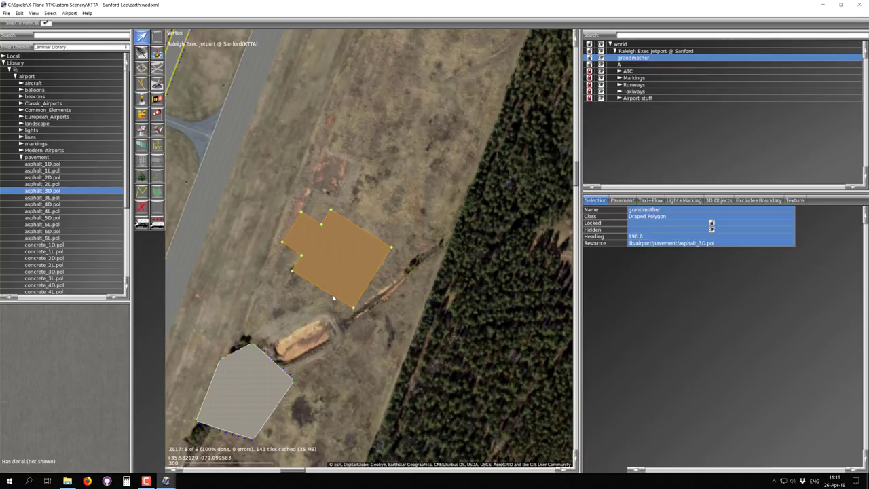
pyautogui.scroll(2, 333, 299)
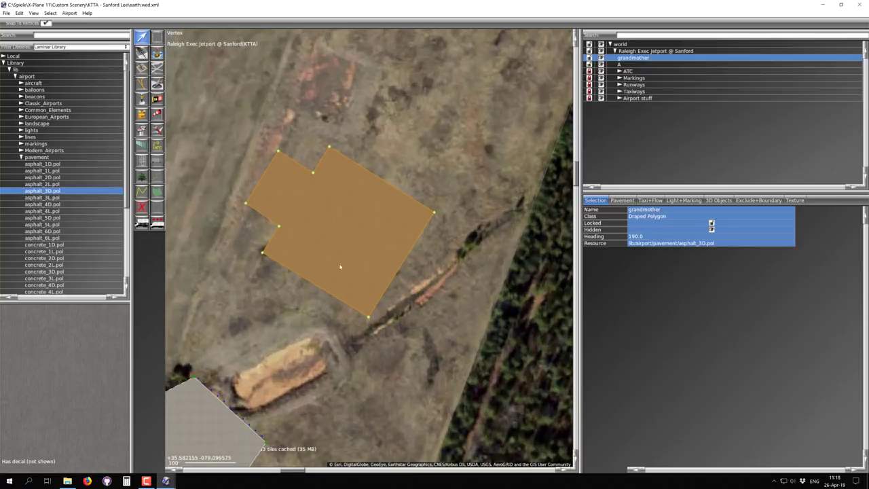
# Step: Select the asphalt polygon's northern and southern corner nodes and split the polygon in two between them
pyautogui.click(402, 149)
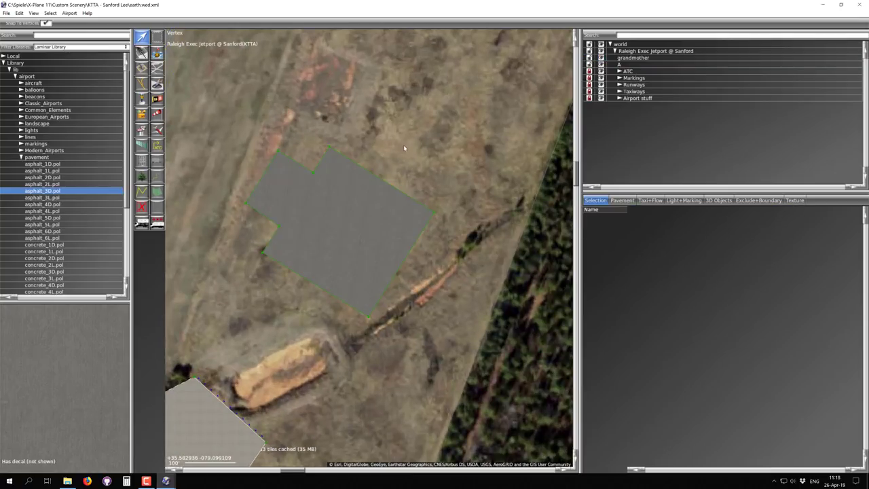
pyautogui.click(339, 248)
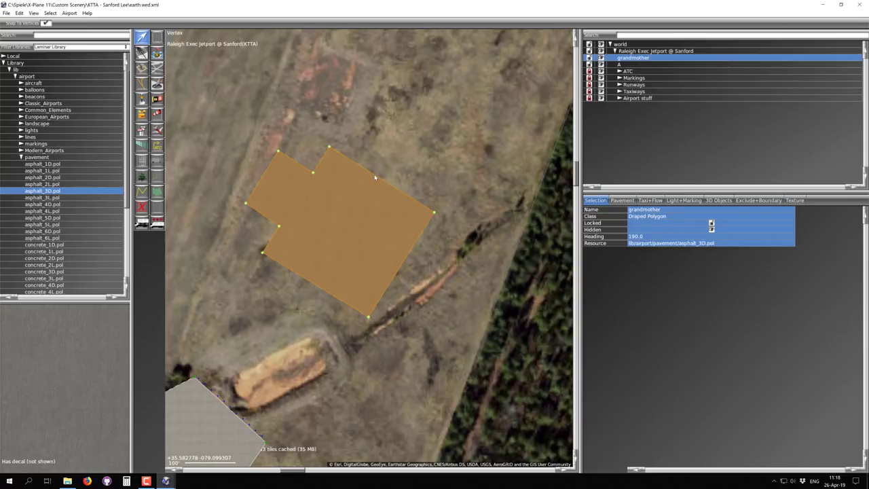
pyautogui.click(381, 144)
pyautogui.click(330, 148)
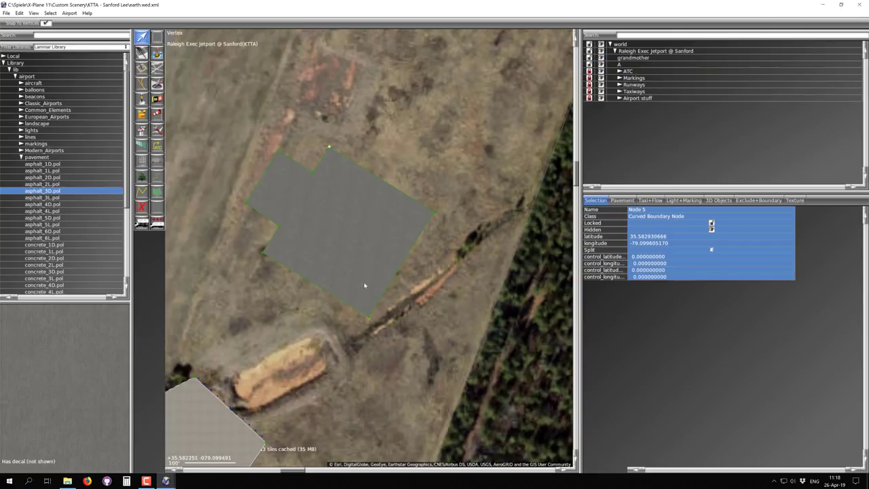
pyautogui.keyDown('shift'); pyautogui.click(368, 317); pyautogui.keyUp('shift')
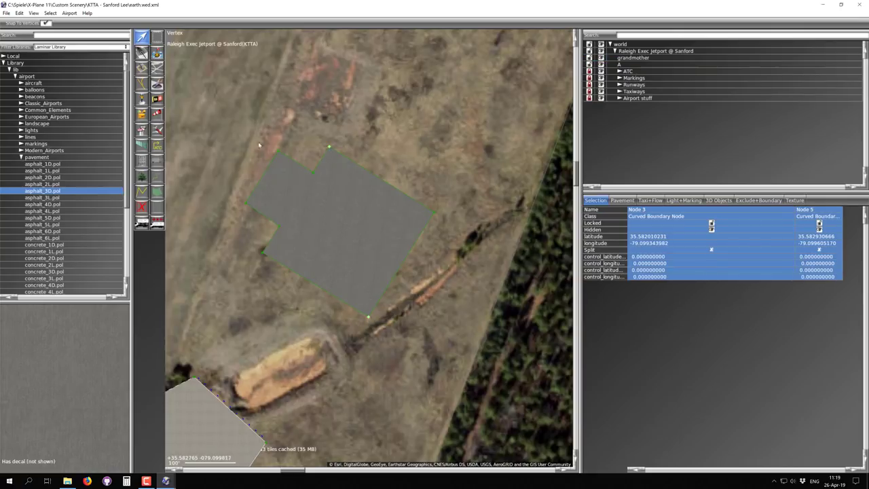
pyautogui.click(18, 13)
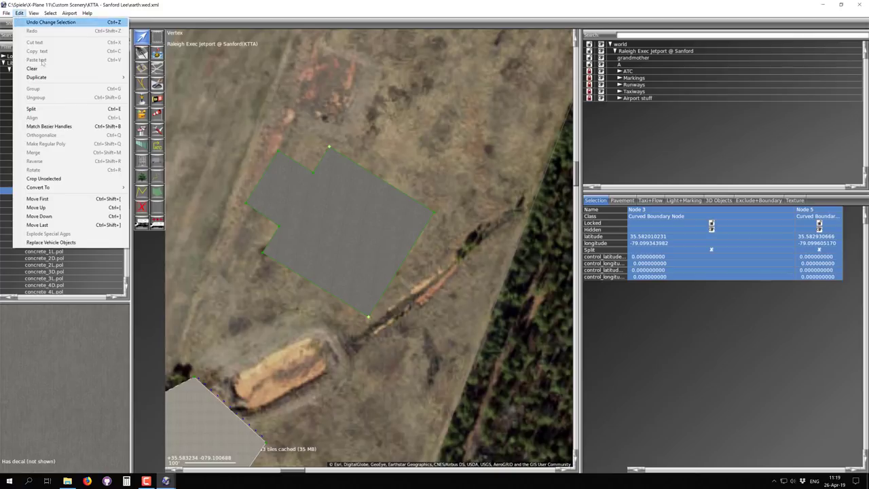
pyautogui.click(51, 109)
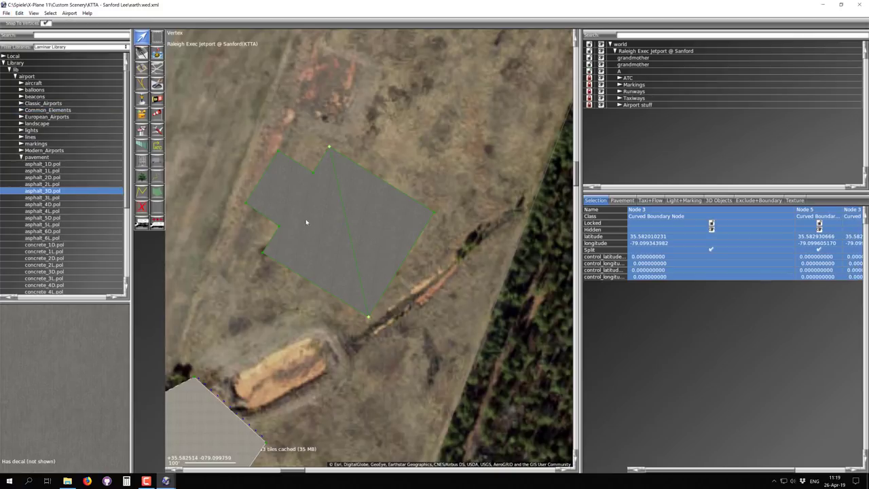
# Step: Move the western part of the split asphalt polygon away to the west and bring the triangular eastern part back close beside it
pyautogui.click(338, 235)
pyautogui.moveTo(305, 236); pyautogui.dragTo(264, 241)
pyautogui.click(365, 215)
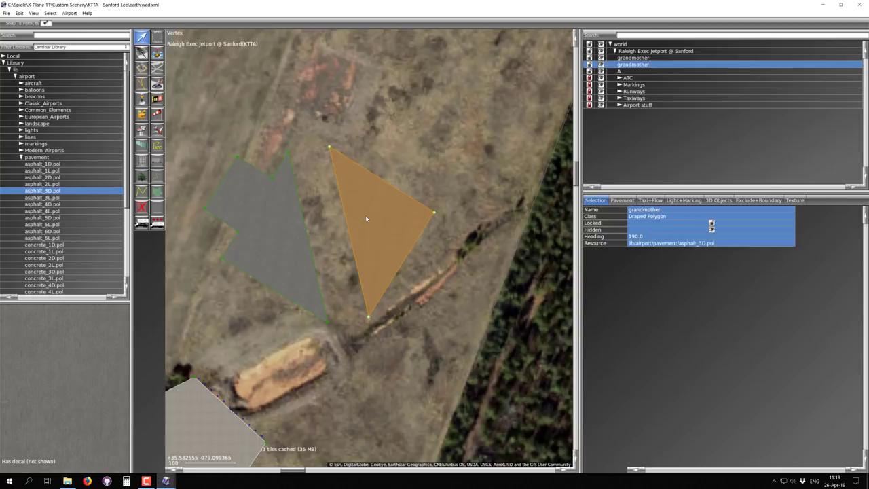
pyautogui.moveTo(365, 215)
pyautogui.mouseDown()
pyautogui.moveTo(387, 208)
pyautogui.moveTo(349, 219)
pyautogui.mouseUp()
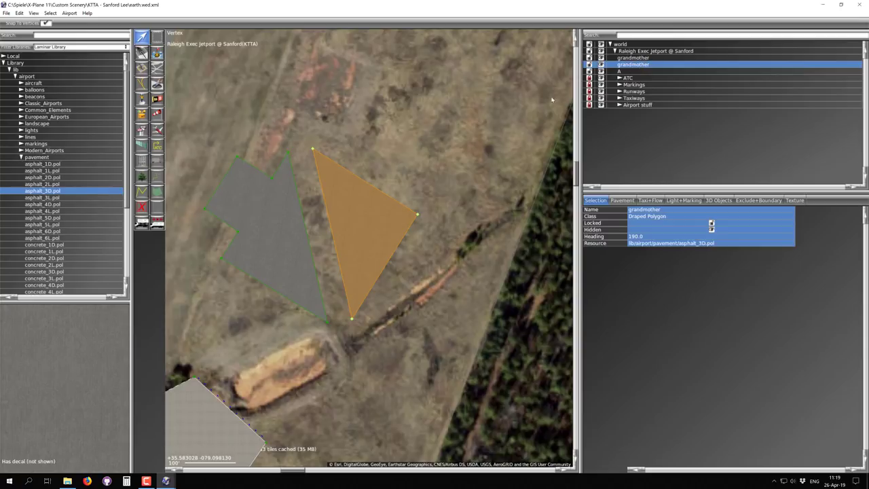
pyautogui.moveTo(371, 233); pyautogui.dragTo(351, 232)
# Step: Move the triangular part's northern corner node onto the northern corner node of the western part
pyautogui.scroll(6, 350, 226)
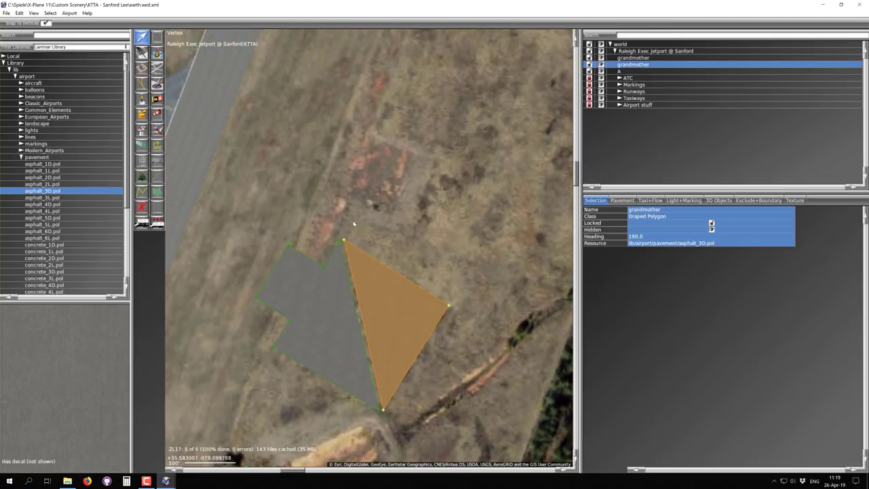
pyautogui.scroll(2, 332, 262)
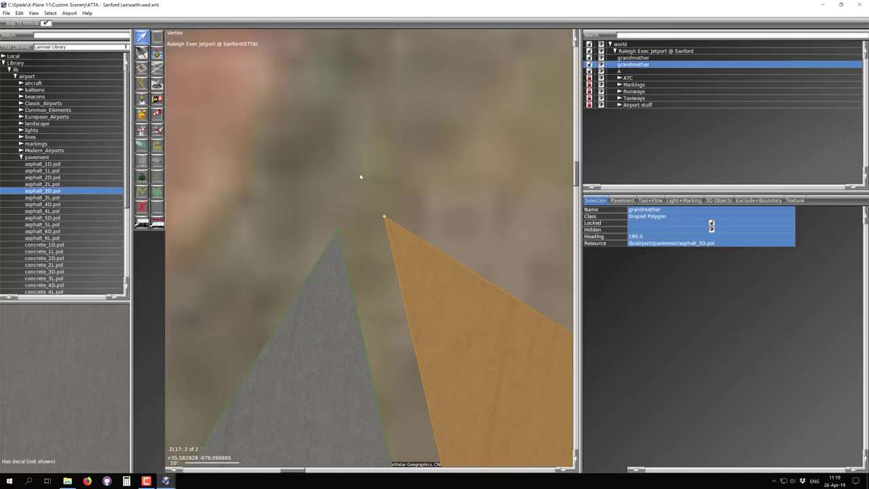
pyautogui.scroll(-2, 353, 196)
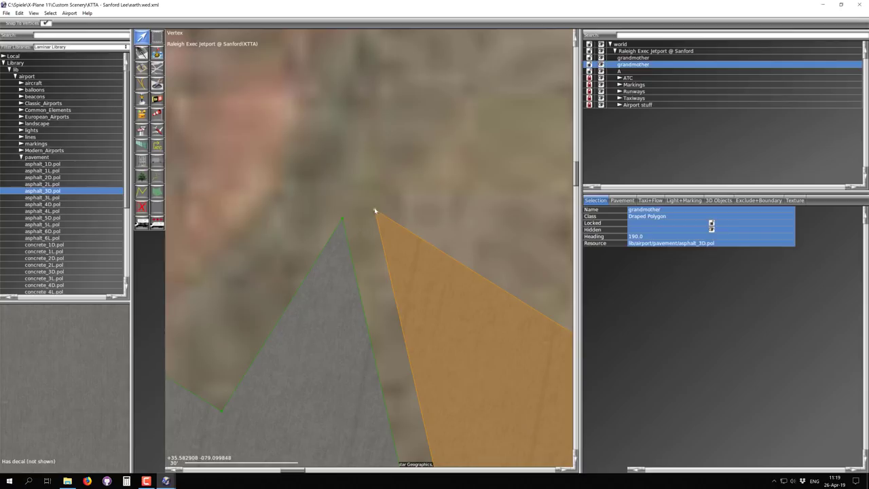
pyautogui.scroll(3, 377, 213)
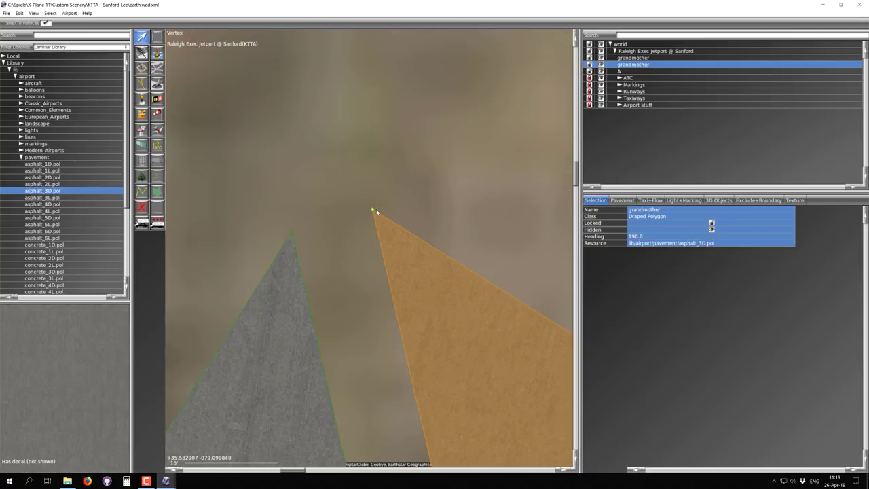
pyautogui.moveTo(297, 244); pyautogui.dragTo(318, 257, button='right')
pyautogui.moveTo(389, 222); pyautogui.dragTo(220, 270)
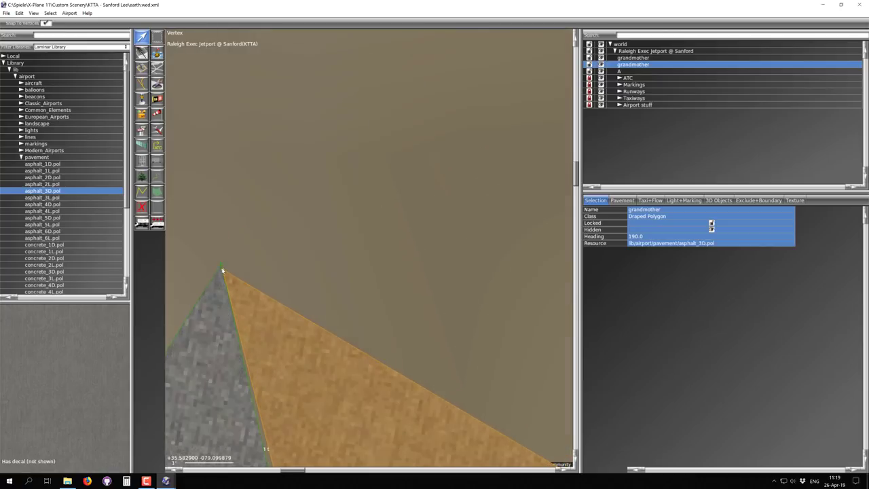
pyautogui.scroll(5, 218, 268)
pyautogui.moveTo(230, 276)
pyautogui.mouseDown()
pyautogui.moveTo(223, 265)
pyautogui.moveTo(227, 270)
pyautogui.mouseUp()
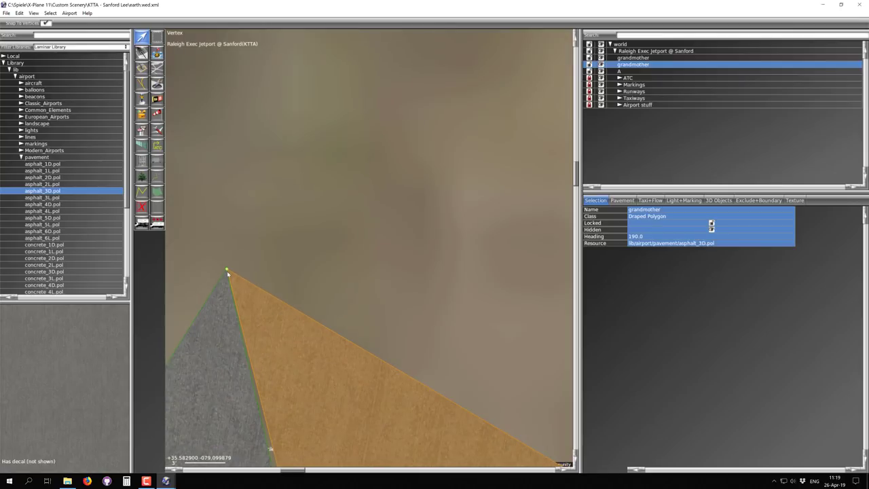
# Step: Shift the triangular part's northern corner node slightly east of the western part's corner, leaving a tiny gap
pyautogui.scroll(8, 227, 271)
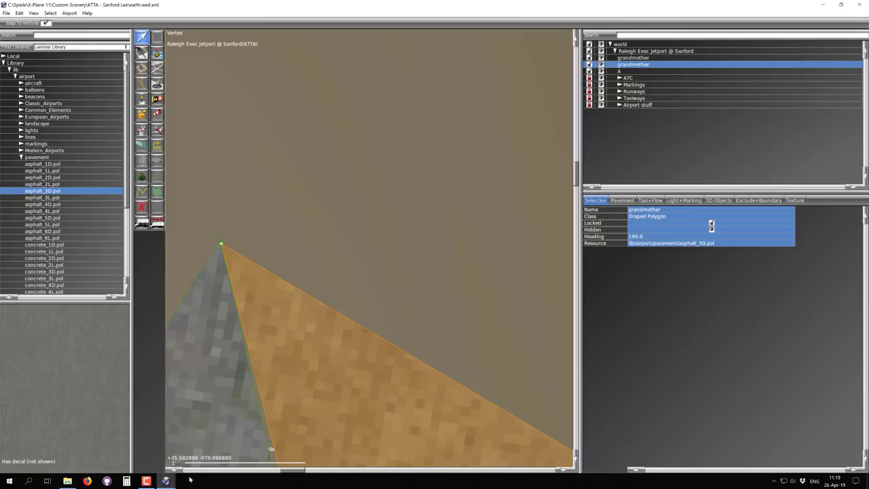
pyautogui.scroll(-20, 220, 248)
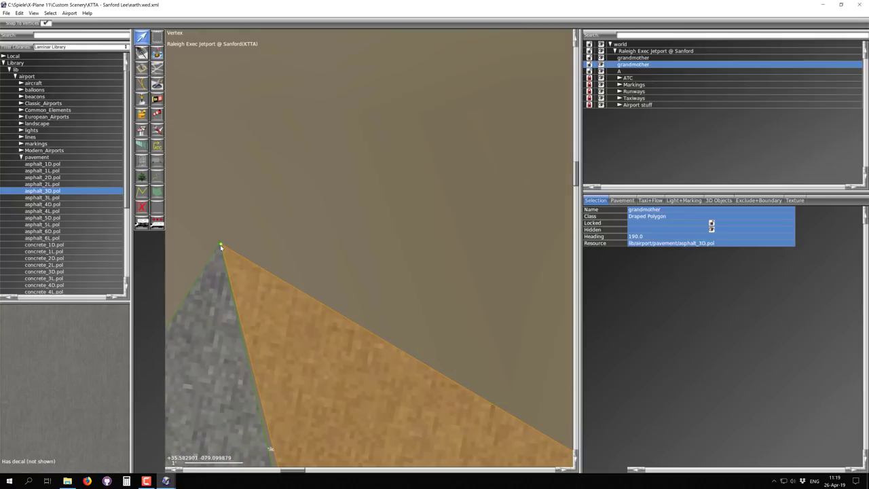
pyautogui.scroll(-7, 221, 252)
pyautogui.moveTo(221, 253); pyautogui.dragTo(340, 266, button='right')
pyautogui.scroll(5, 342, 263)
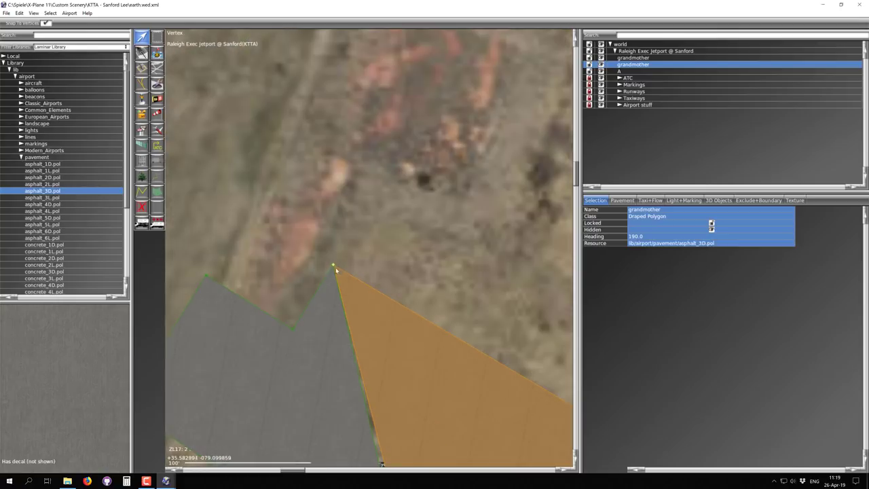
pyautogui.scroll(5, 355, 259)
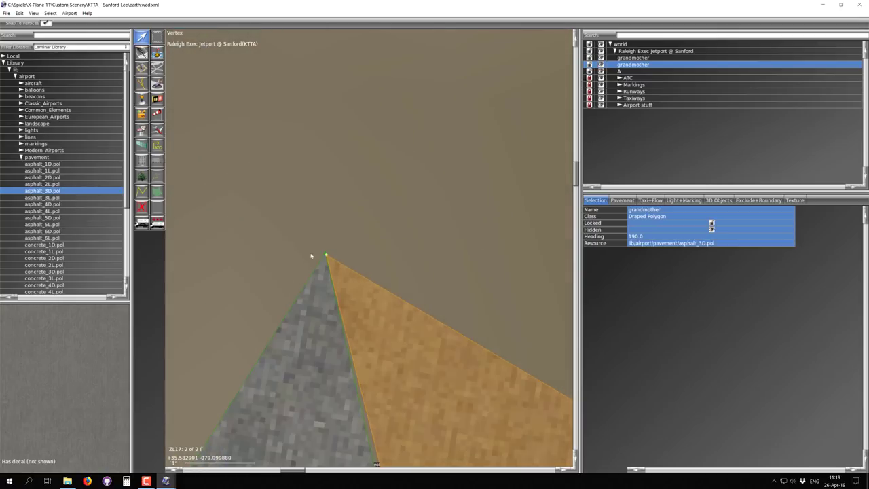
pyautogui.click(325, 256)
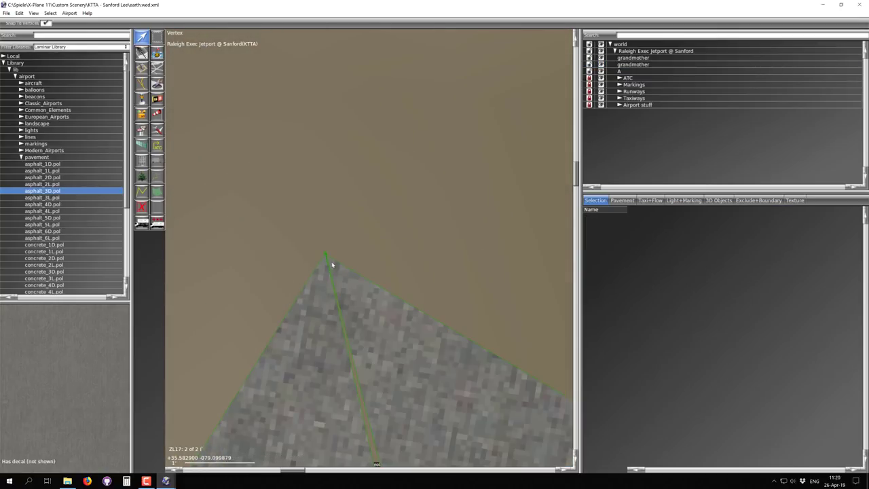
pyautogui.click(330, 259)
pyautogui.moveTo(325, 254); pyautogui.dragTo(330, 253)
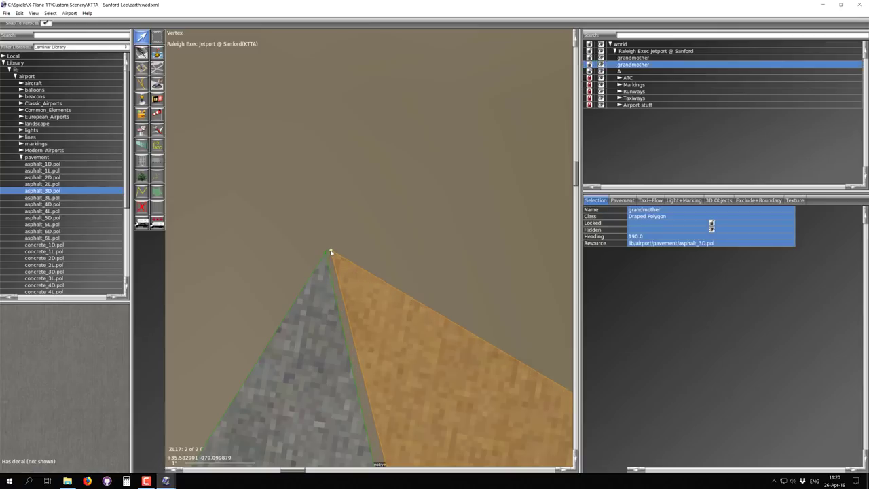
# Step: Compare how the gap between the two northern corner nodes looks at different zoom levels
pyautogui.scroll(-4, 327, 264)
pyautogui.scroll(2, 340, 300)
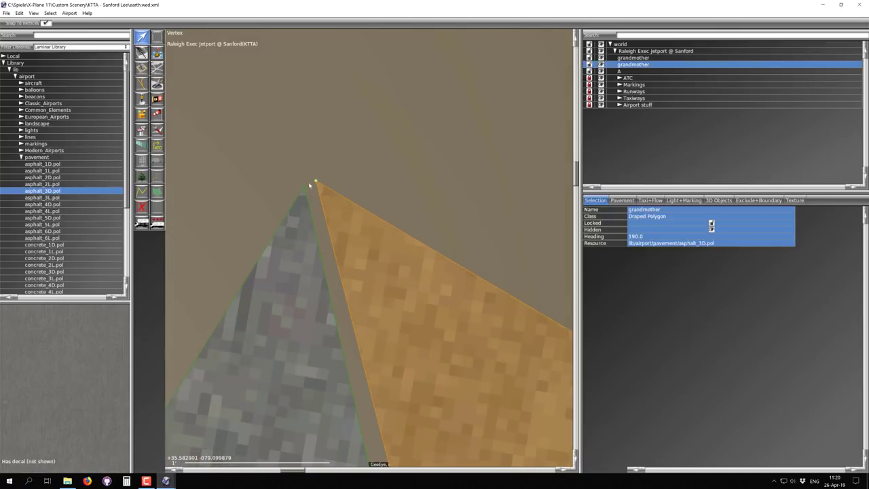
pyautogui.scroll(-2, 329, 295)
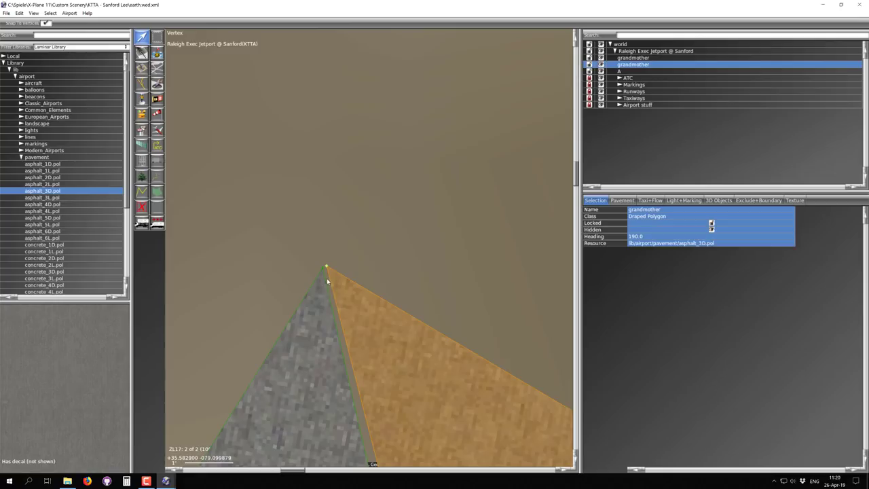
pyautogui.scroll(-3, 327, 280)
pyautogui.moveTo(358, 379); pyautogui.dragTo(347, 326, button='right')
pyautogui.scroll(-2, 319, 198)
pyautogui.scroll(3, 334, 284)
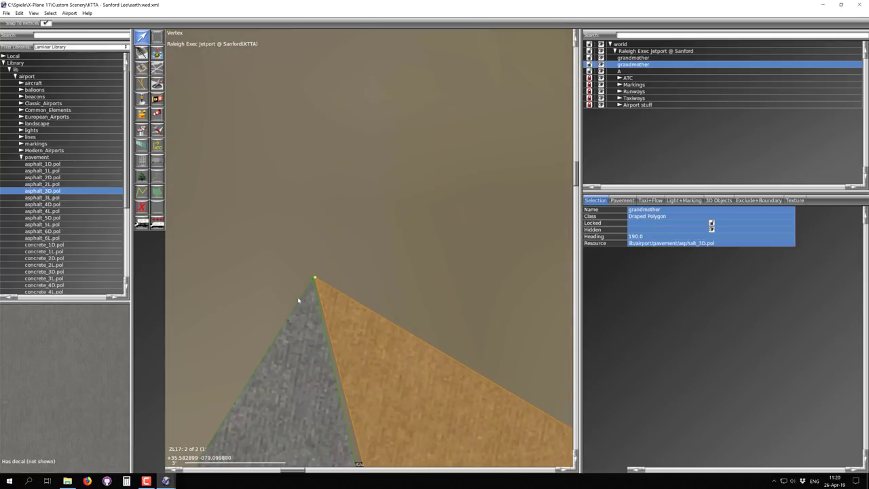
pyautogui.scroll(3, 298, 300)
pyautogui.scroll(1, 349, 255)
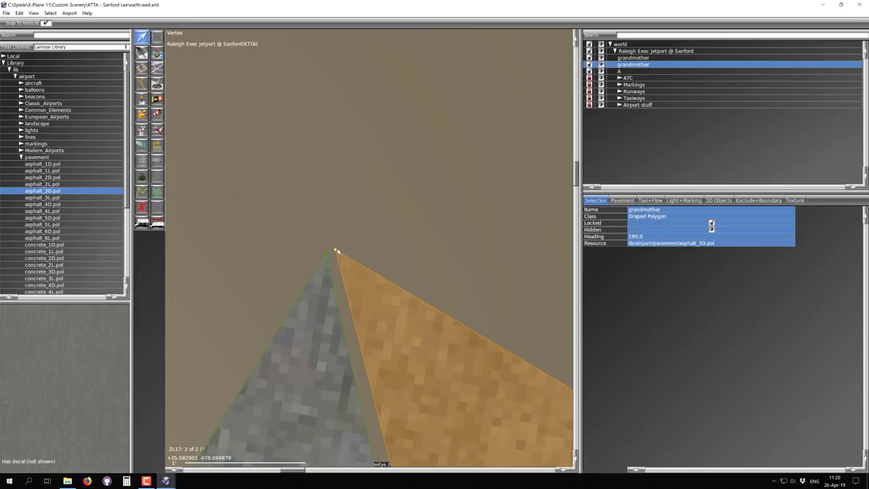
# Step: Reposition the triangular part's northern corner node just beside the western part's corner, keeping a small gap visible only up close
pyautogui.moveTo(335, 253); pyautogui.dragTo(339, 270)
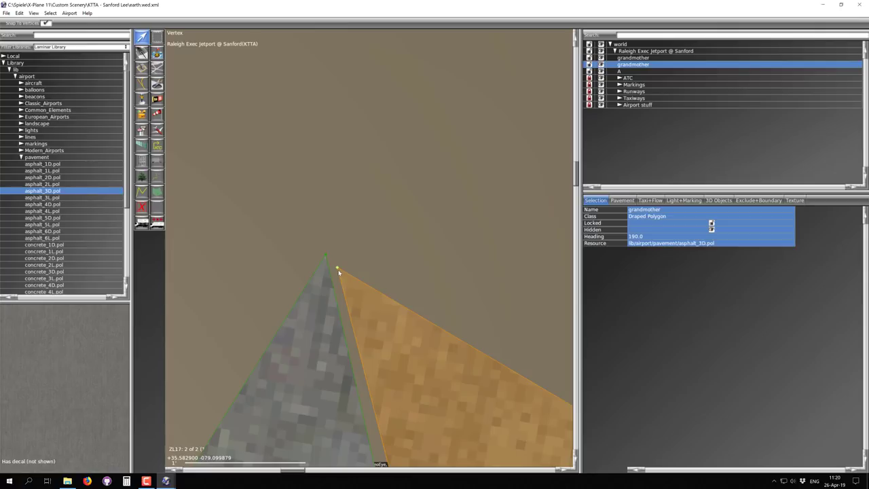
pyautogui.click(338, 267)
pyautogui.scroll(-12, 322, 276)
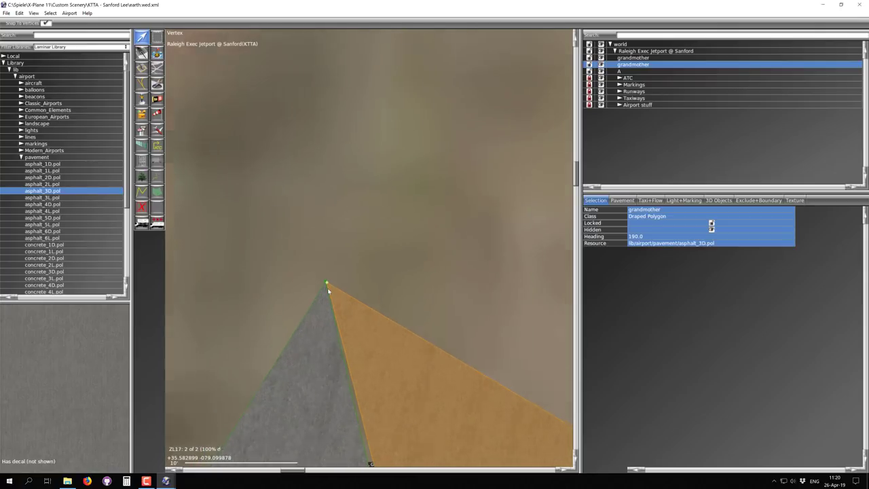
pyautogui.scroll(-4, 328, 285)
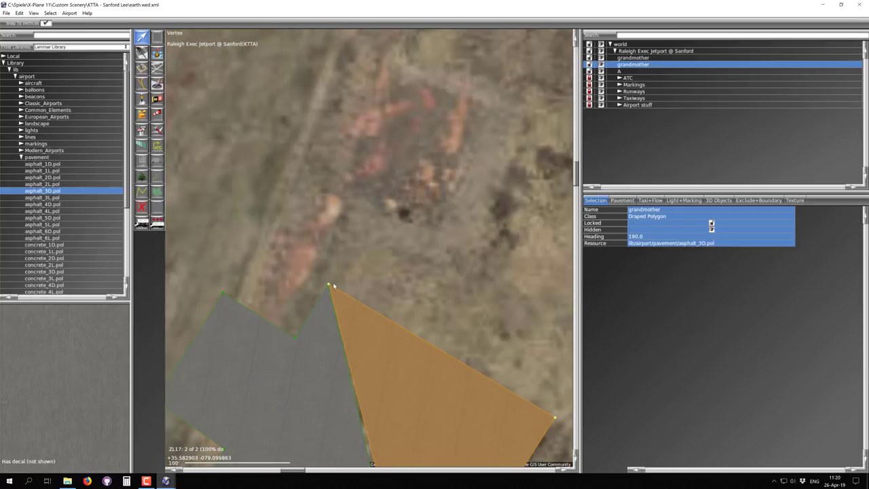
pyautogui.scroll(10, 333, 286)
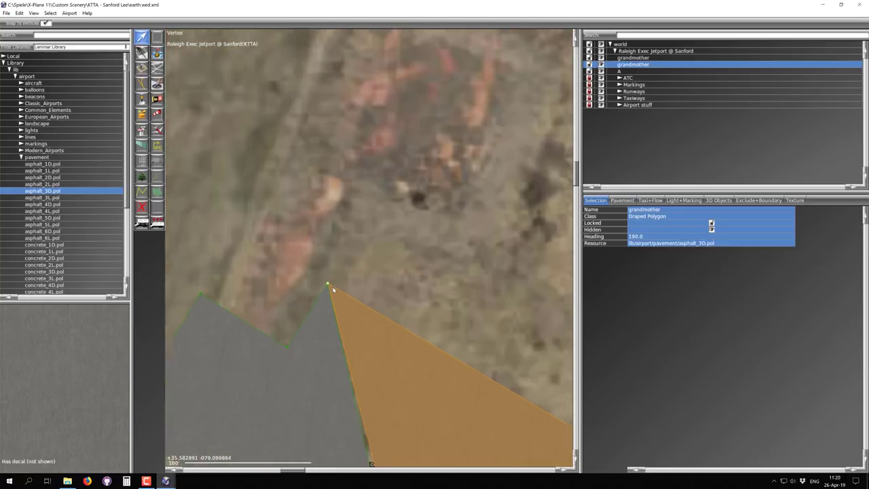
pyautogui.scroll(2, 327, 262)
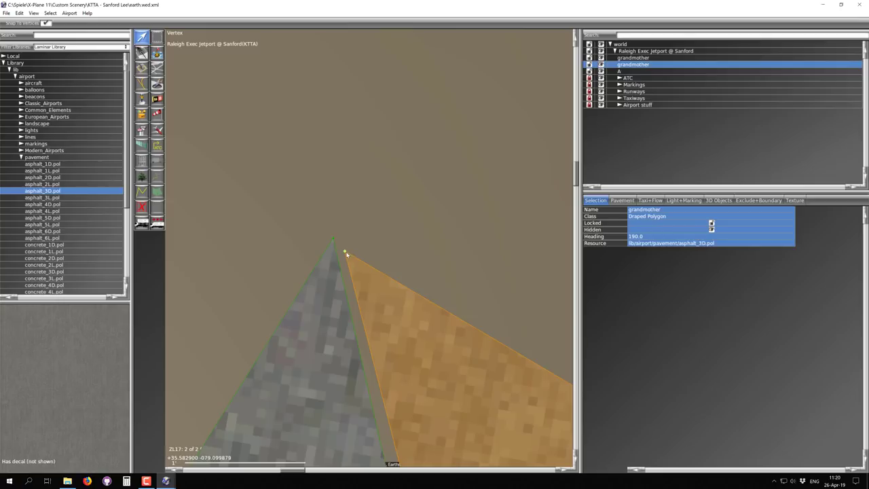
pyautogui.moveTo(346, 253); pyautogui.dragTo(386, 221)
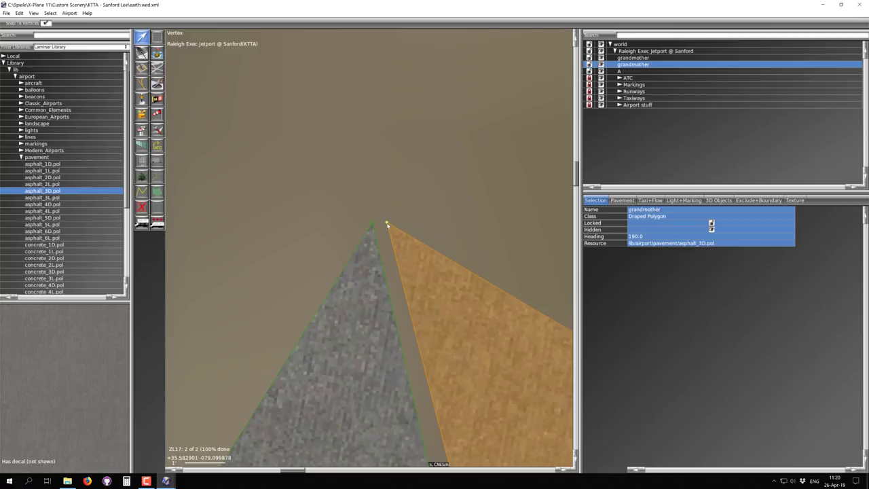
pyautogui.scroll(-2, 395, 221)
pyautogui.moveTo(396, 221); pyautogui.dragTo(357, 267, button='right')
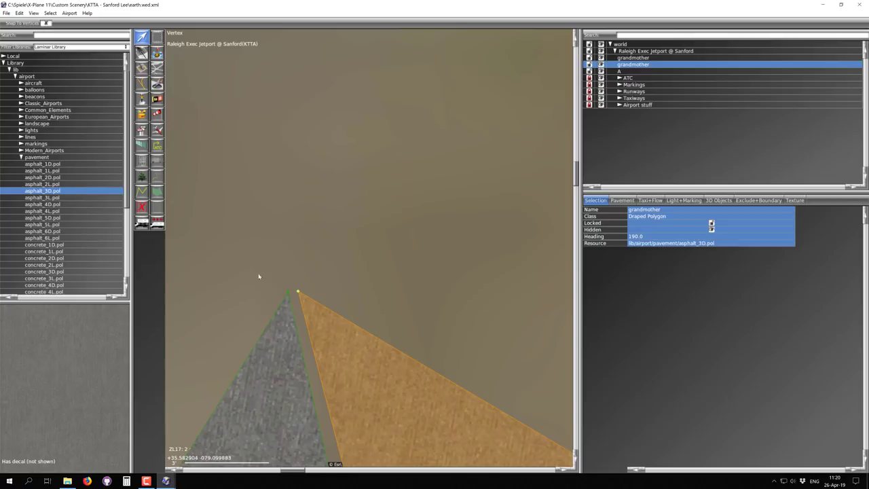
# Step: With vertex snapping on, snap the triangular part's northern corner node to the western part's northern corner node
pyautogui.scroll(3, 278, 291)
pyautogui.moveTo(354, 299)
pyautogui.mouseDown()
pyautogui.moveTo(307, 305)
pyautogui.moveTo(336, 296)
pyautogui.mouseUp()
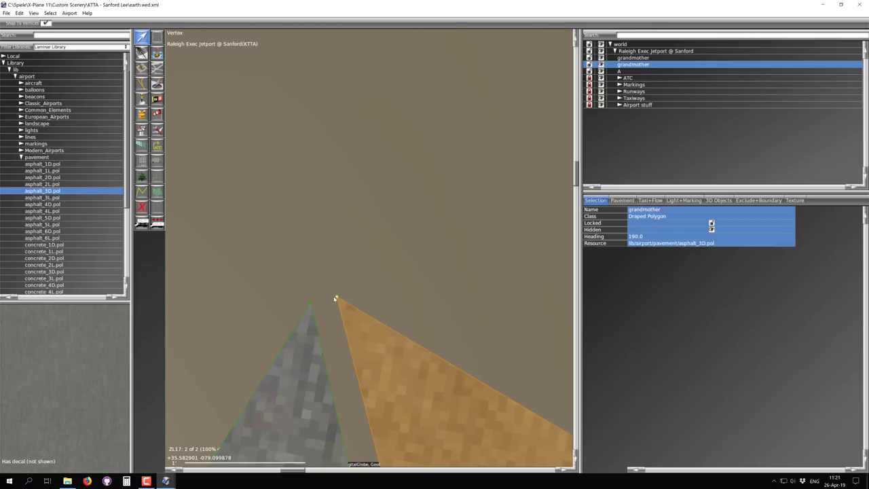
pyautogui.moveTo(337, 296); pyautogui.dragTo(311, 303)
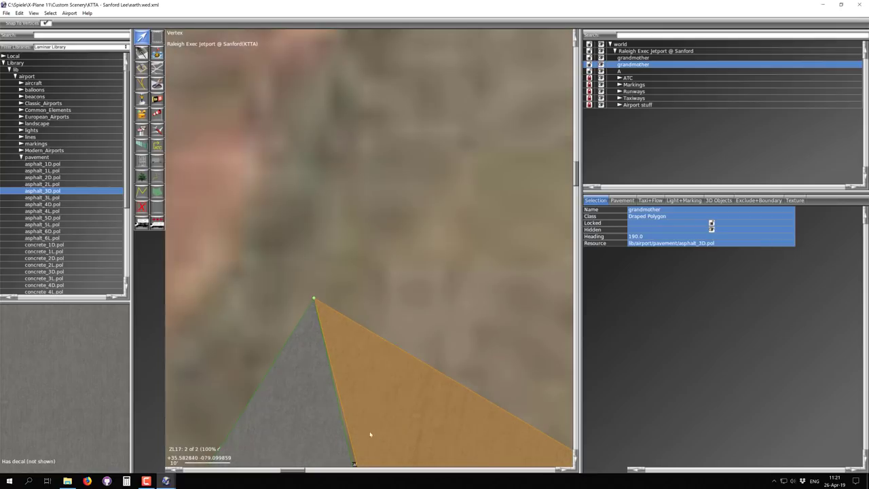
# Step: Snap the triangular part's southern corner node to the southern corner node of the western part
pyautogui.scroll(5, 359, 423)
pyautogui.scroll(-8, 280, 114)
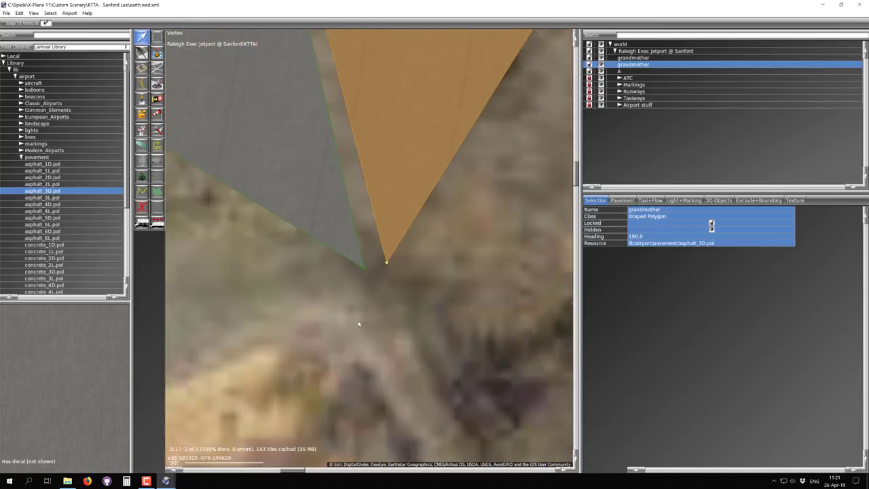
pyautogui.moveTo(408, 220); pyautogui.dragTo(371, 230)
pyautogui.scroll(-4, 381, 257)
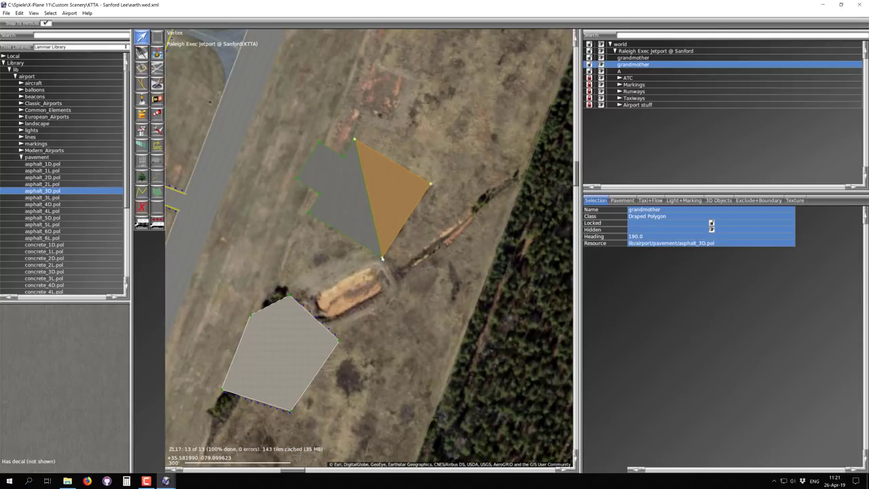
# Step: Examine the joined southern corner up close and the shared edge of both asphalt parts from farther out
pyautogui.scroll(8, 381, 258)
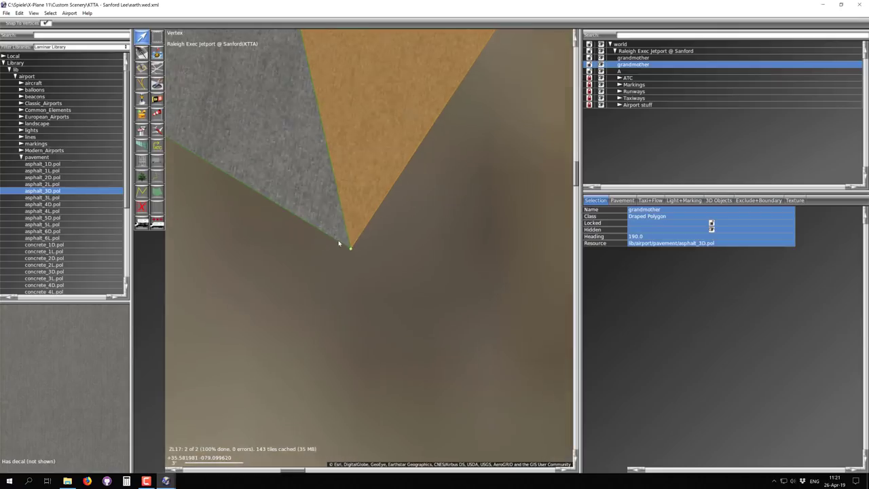
pyautogui.scroll(8, 347, 247)
pyautogui.scroll(-1, 353, 259)
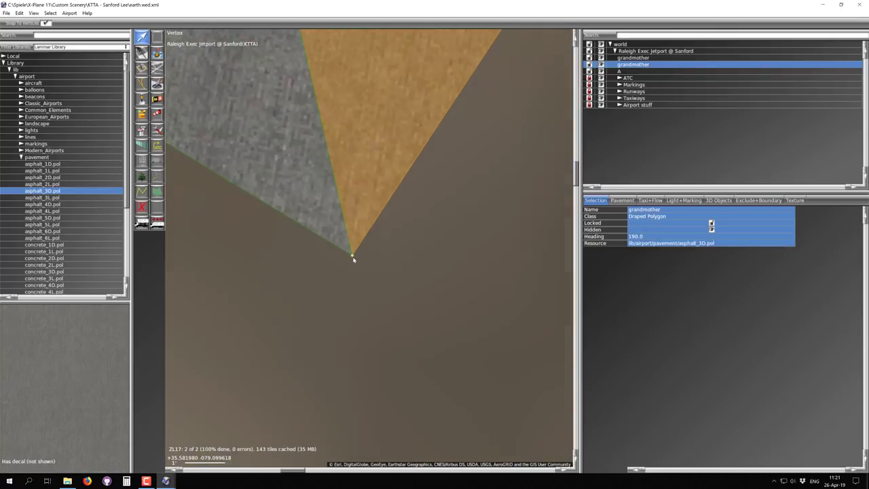
pyautogui.scroll(-10, 353, 256)
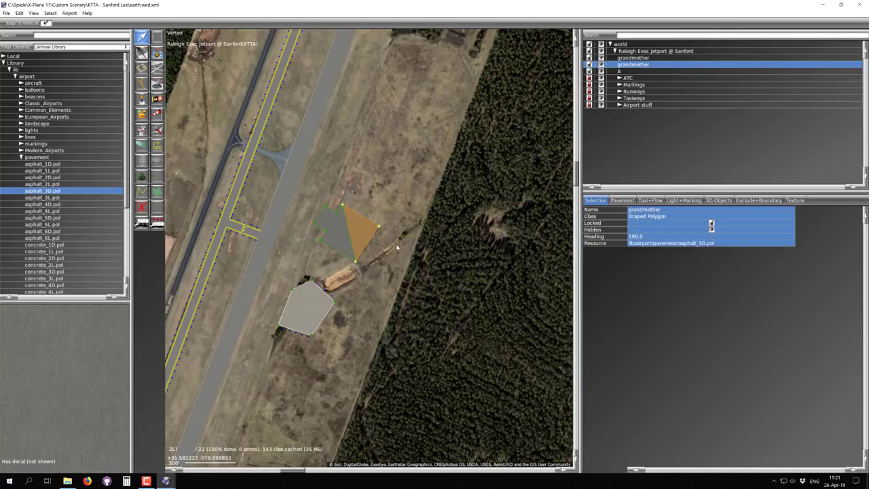
pyautogui.moveTo(396, 244); pyautogui.dragTo(380, 293, button='right')
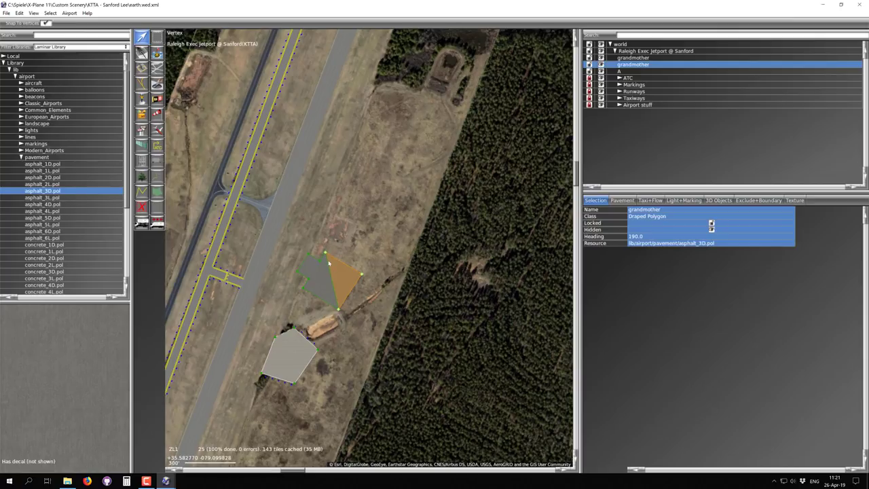
pyautogui.scroll(5, 328, 262)
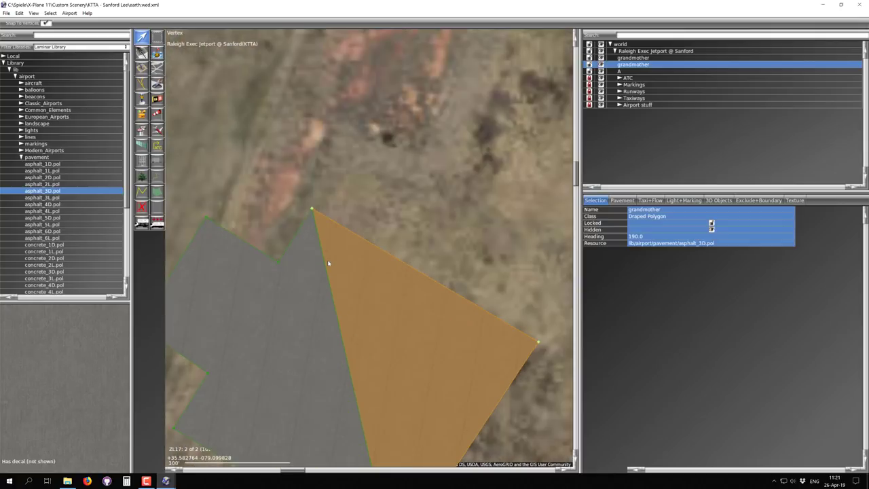
pyautogui.scroll(-6, 328, 265)
pyautogui.scroll(-2, 328, 269)
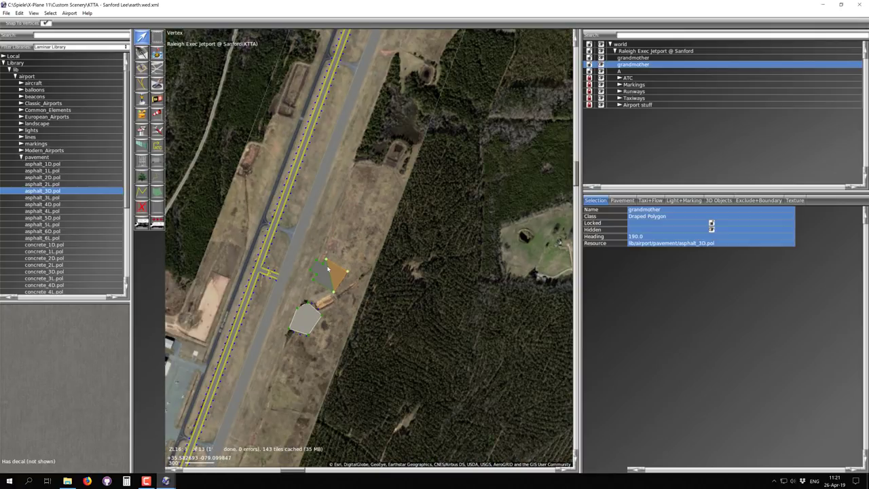
# Step: Select the coinciding nodes at the shared northern and southern corners of both asphalt parts and compare their coordinates
pyautogui.scroll(2, 328, 269)
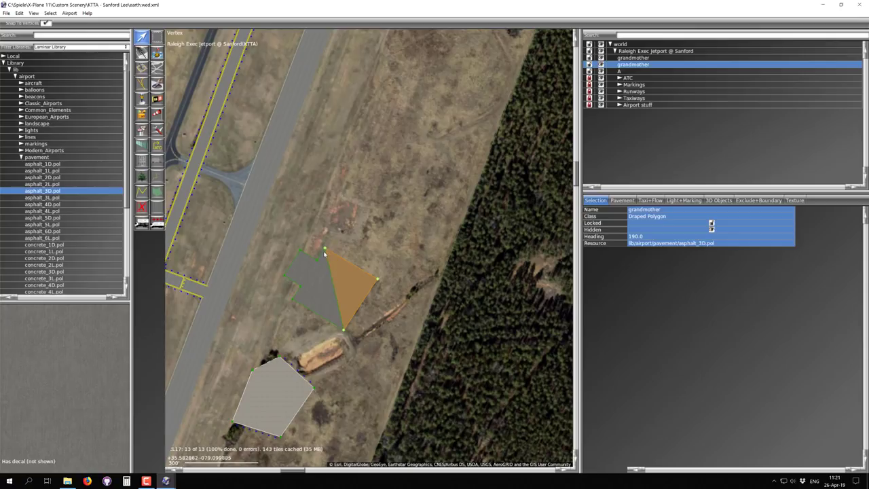
pyautogui.click(324, 290)
pyautogui.click(327, 288)
pyautogui.click(346, 283)
pyautogui.click(326, 237)
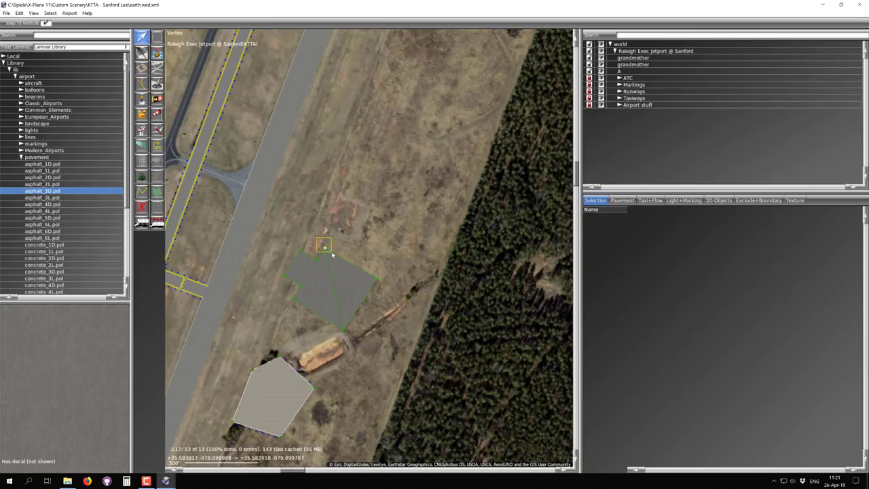
pyautogui.click(324, 249)
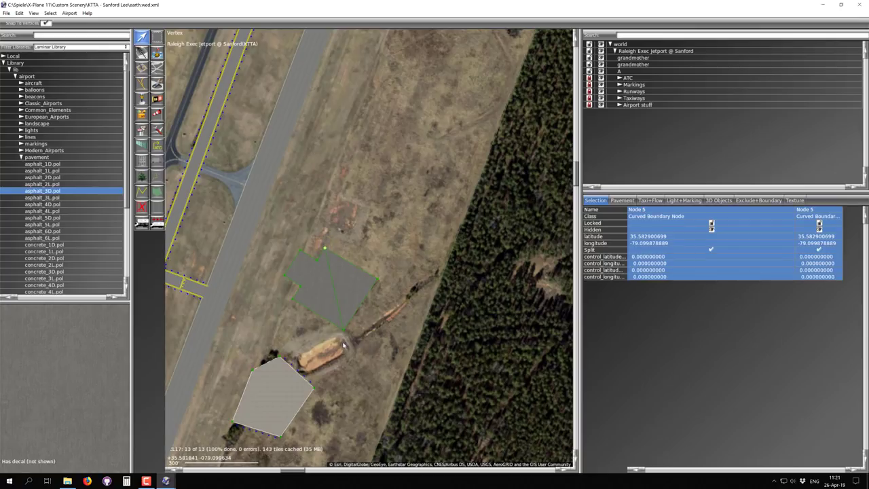
pyautogui.keyDown('shift'); pyautogui.click(354, 319); pyautogui.keyUp('shift')
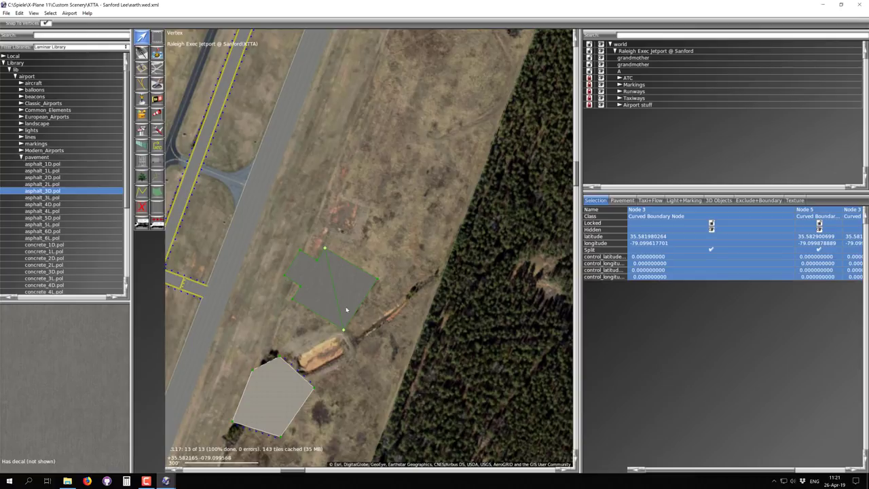
pyautogui.moveTo(793, 217); pyautogui.dragTo(693, 223)
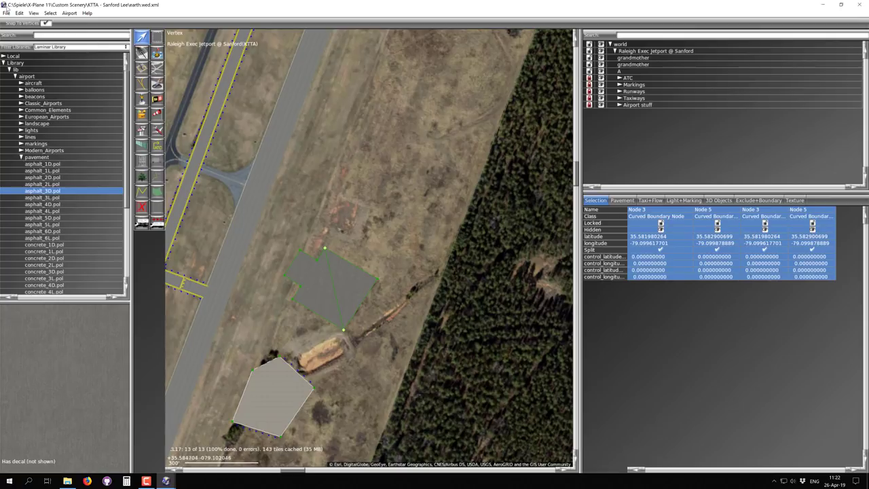
# Step: Select the triangular and western asphalt polygons together and merge them into one polygon
pyautogui.click(317, 287)
pyautogui.click(410, 234)
pyautogui.click(341, 294)
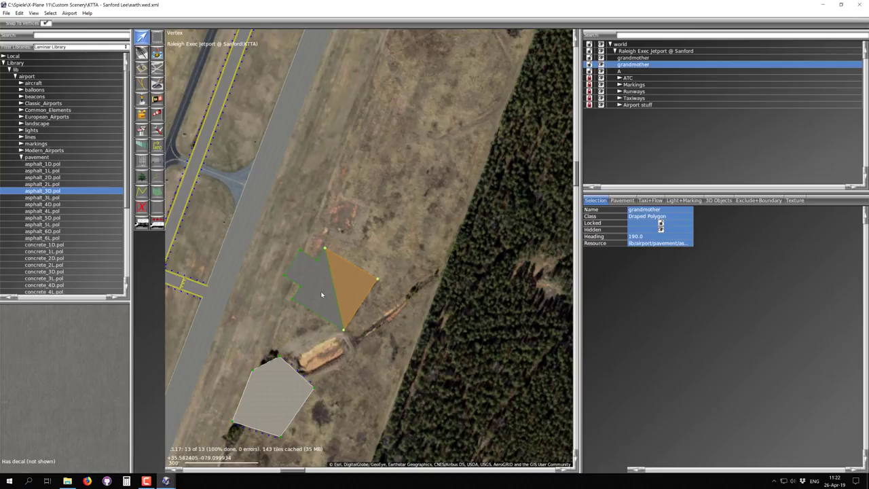
pyautogui.keyDown('shift'); pyautogui.click(322, 294); pyautogui.keyUp('shift')
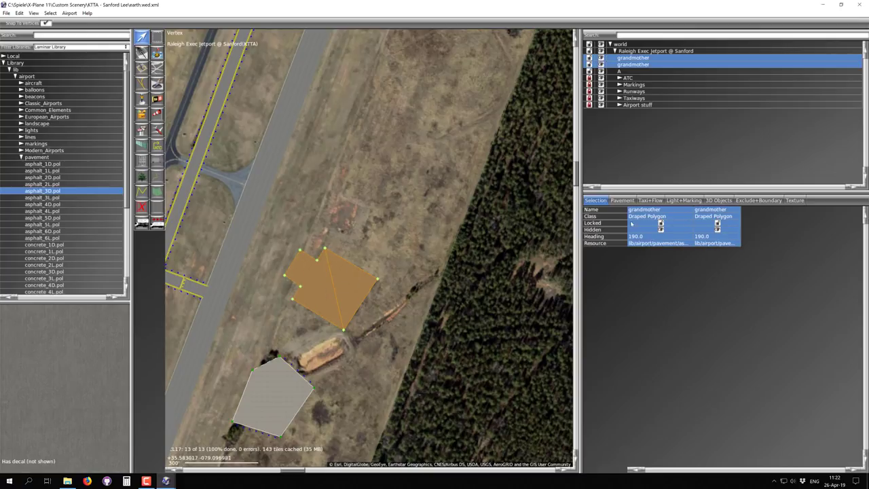
pyautogui.click(19, 13)
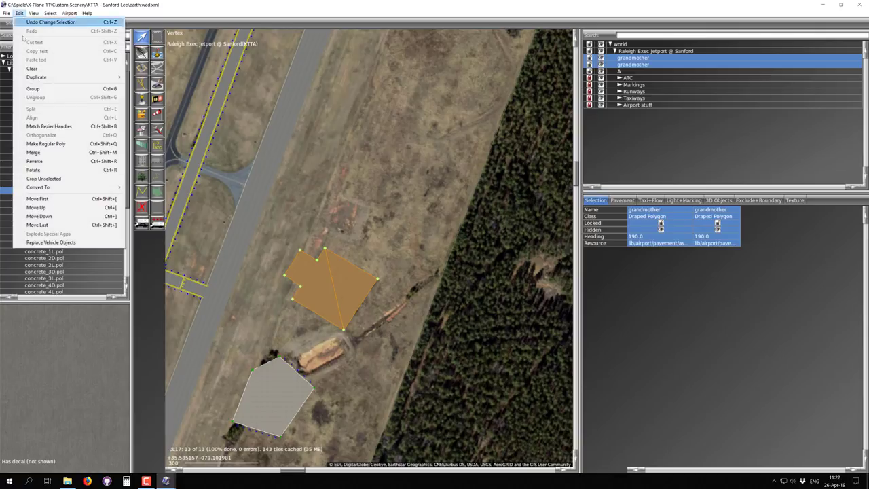
pyautogui.click(33, 152)
pyautogui.scroll(3, 335, 291)
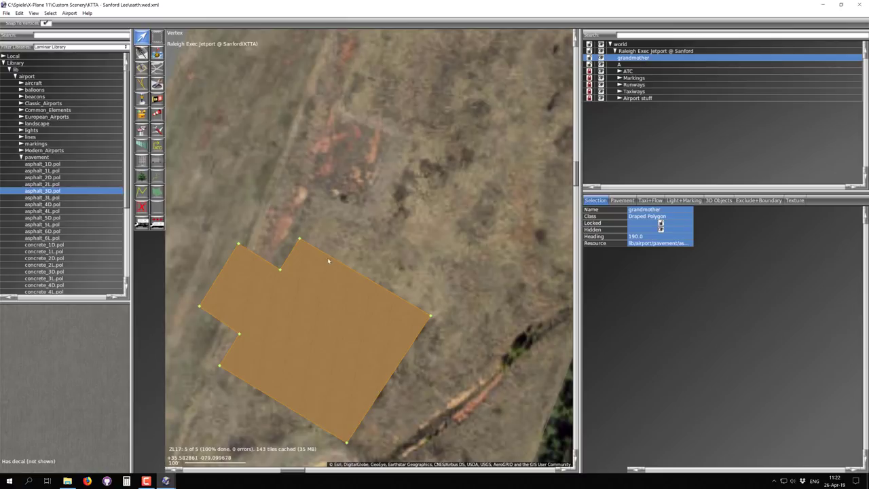
pyautogui.scroll(-3, 323, 296)
pyautogui.scroll(-3, 323, 293)
pyautogui.scroll(5, 324, 296)
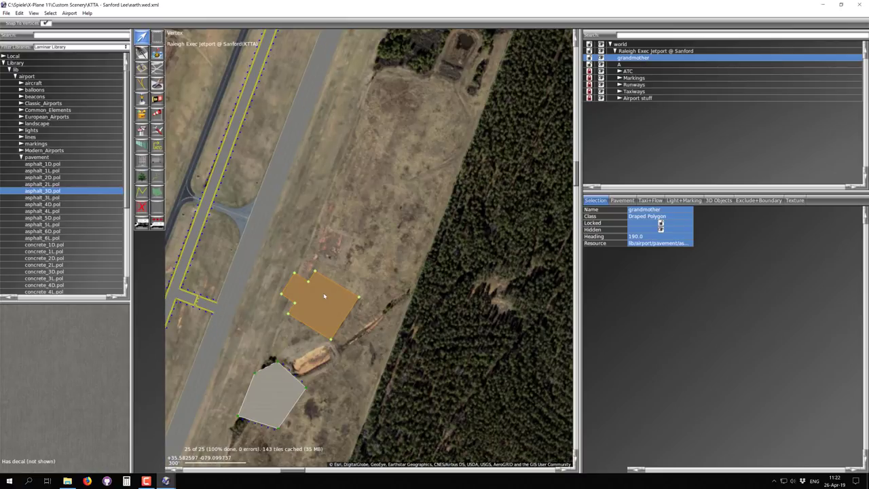
# Step: Examine the merged asphalt polygon from several distances along with the neighbouring concrete polygon and the hangar area across the runway
pyautogui.scroll(-3, 324, 296)
pyautogui.scroll(-3, 244, 221)
pyautogui.moveTo(246, 217); pyautogui.dragTo(389, 218, button='right')
pyautogui.moveTo(284, 377); pyautogui.dragTo(251, 275, button='right')
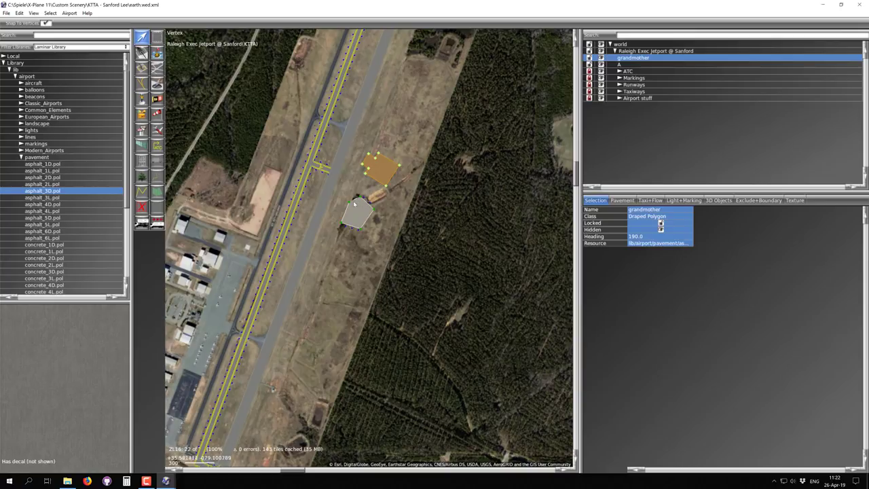
pyautogui.moveTo(364, 196); pyautogui.dragTo(327, 262, button='right')
pyautogui.scroll(4, 336, 234)
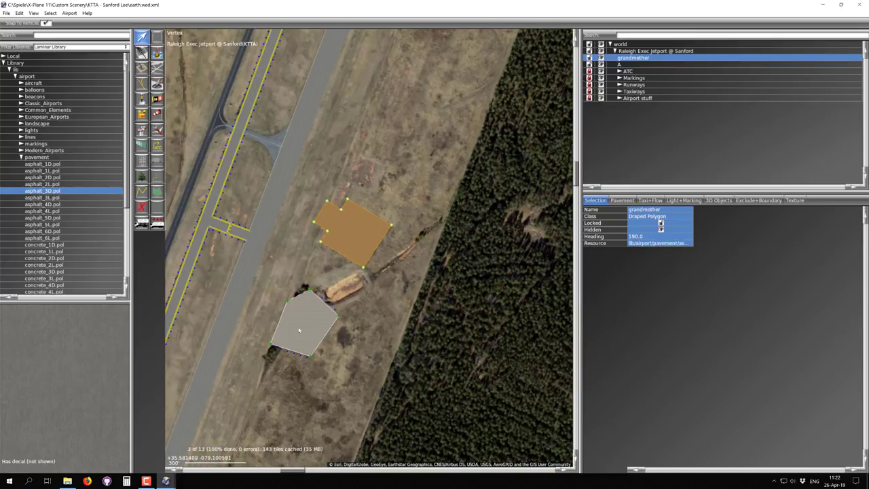
pyautogui.moveTo(301, 322); pyautogui.dragTo(348, 227, button='right')
pyautogui.scroll(-3, 357, 272)
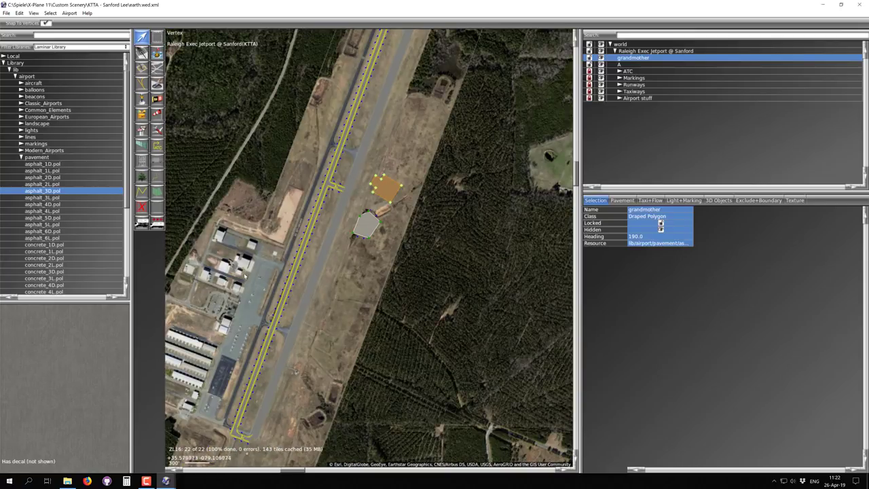
pyautogui.moveTo(240, 284); pyautogui.dragTo(197, 366, button='right')
pyautogui.moveTo(339, 274); pyautogui.dragTo(307, 323, button='right')
pyautogui.scroll(5, 307, 323)
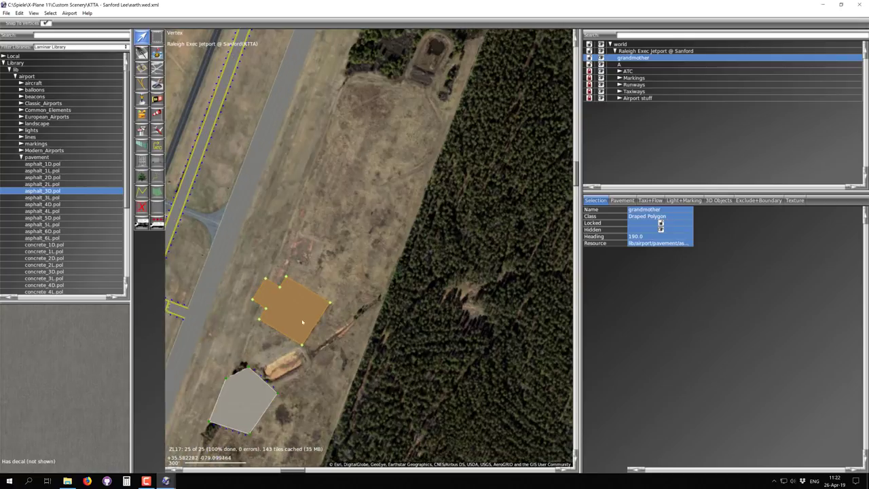
pyautogui.scroll(3, 307, 323)
pyautogui.moveTo(260, 306); pyautogui.dragTo(317, 242, button='right')
pyautogui.scroll(-3, 316, 246)
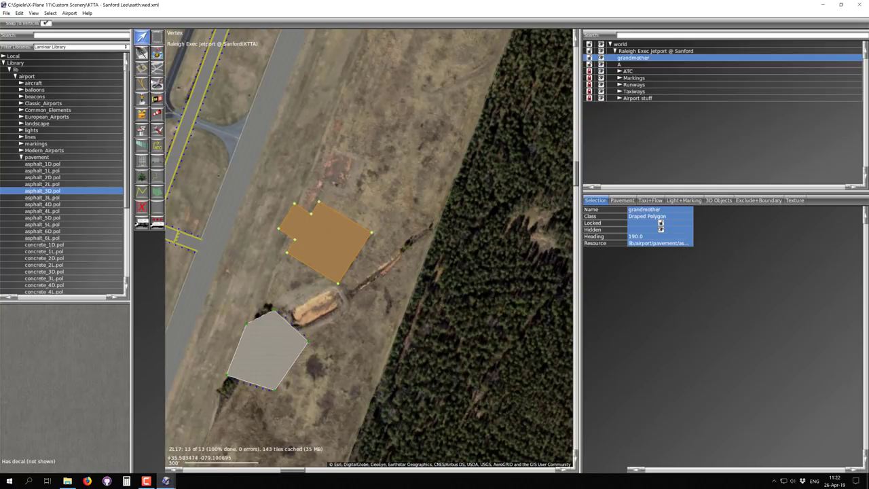
pyautogui.click(24, 15)
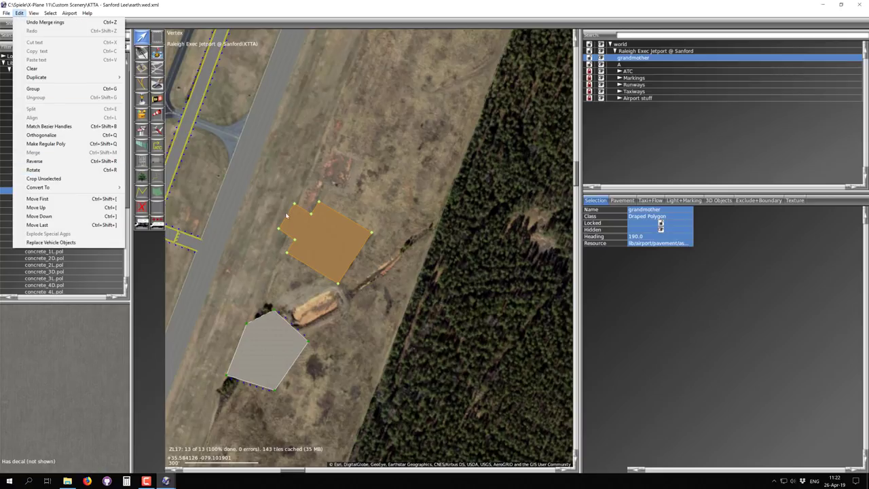
pyautogui.click(137, 40)
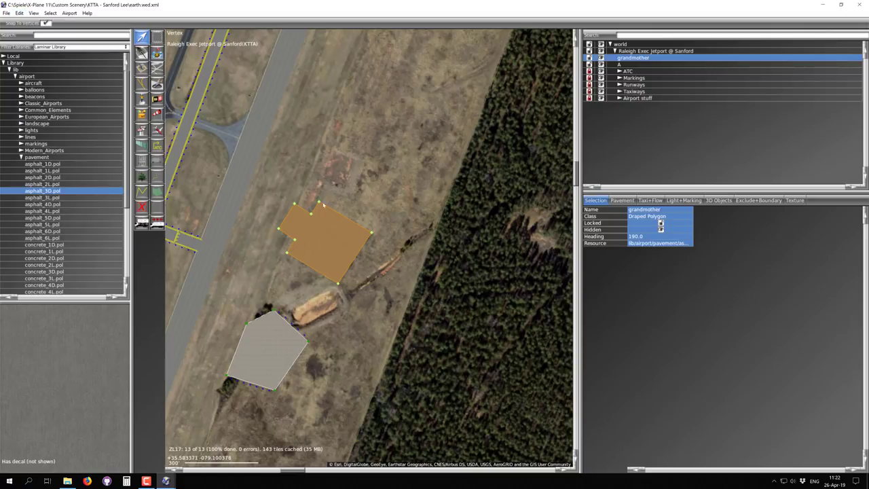
pyautogui.scroll(-4, 332, 293)
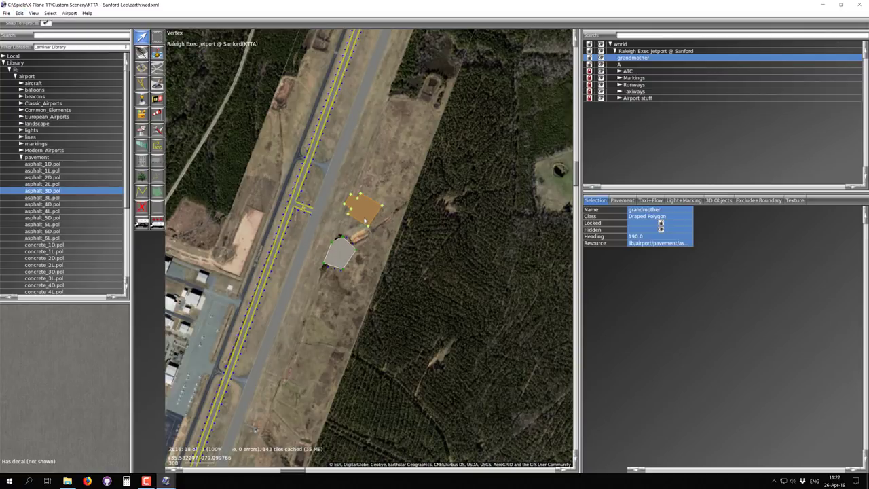
pyautogui.scroll(3, 364, 220)
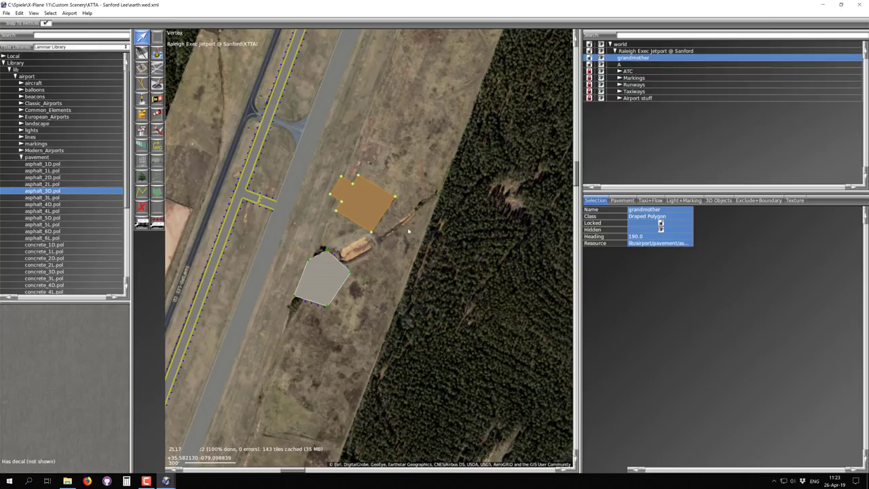
pyautogui.scroll(-3, 358, 267)
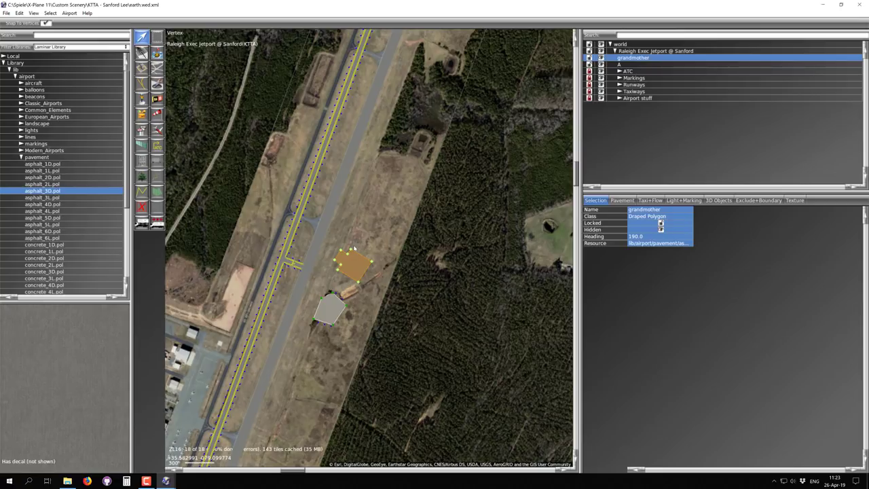
pyautogui.scroll(4, 353, 250)
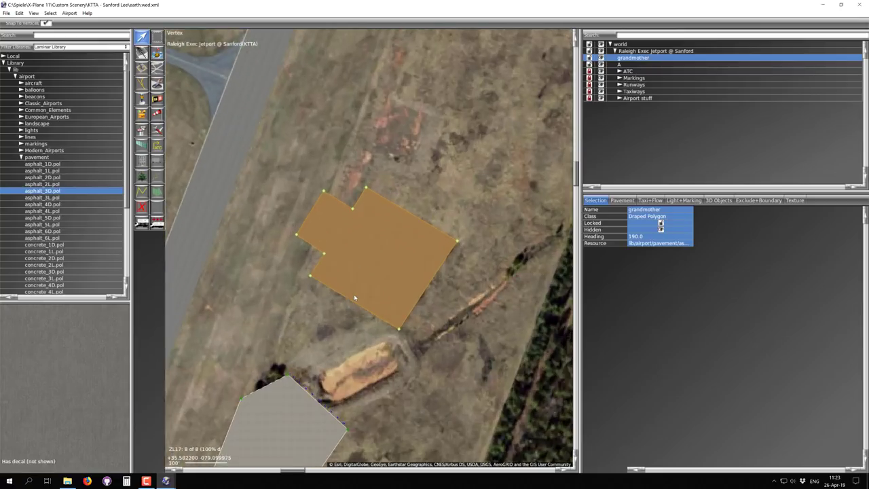
# Step: Duplicate the merged asphalt polygon in place and move the copy just north-east of the original, leaving a narrow strip between them
pyautogui.moveTo(364, 286); pyautogui.dragTo(335, 331, button='right')
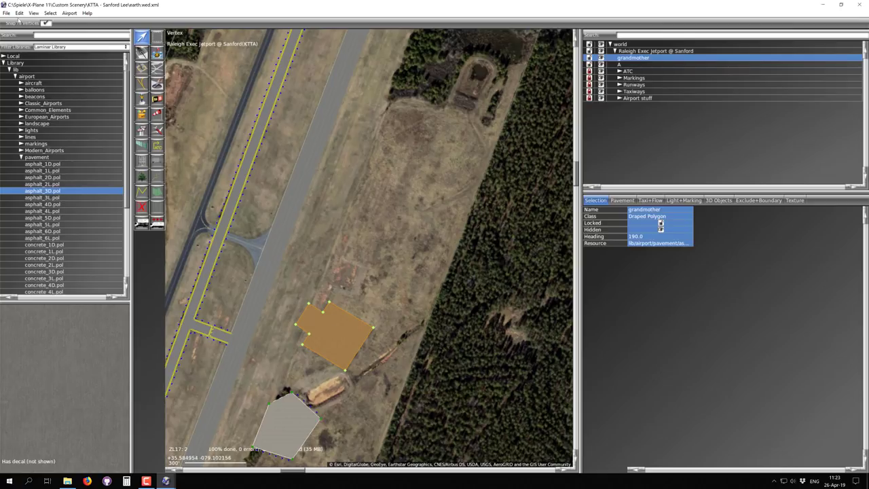
pyautogui.click(19, 13)
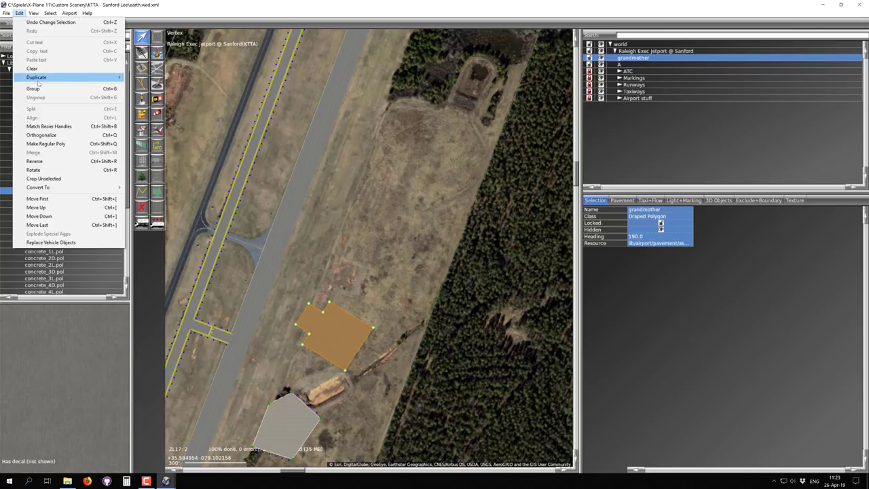
pyautogui.moveTo(39, 82)
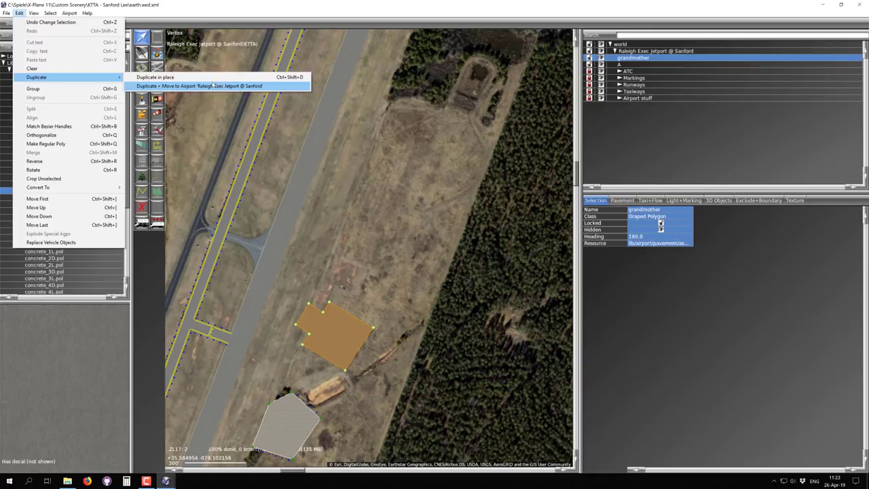
pyautogui.click(288, 77)
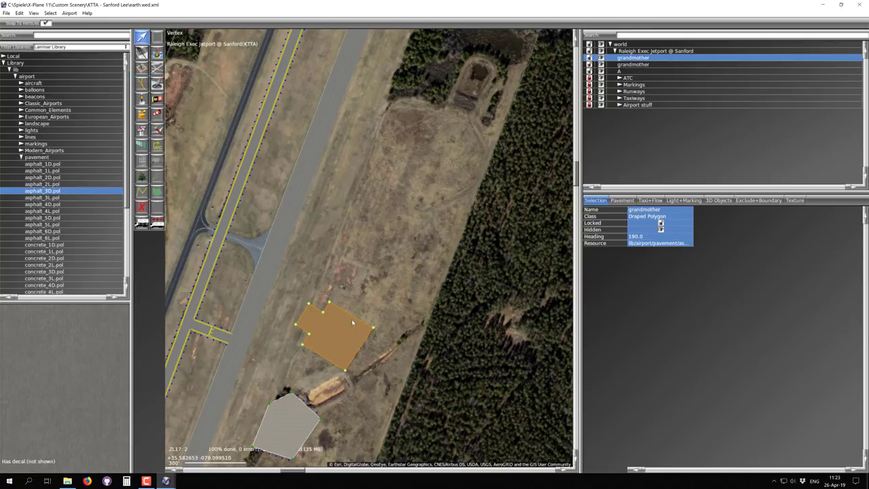
pyautogui.scroll(5, 335, 330)
pyautogui.scroll(-3, 333, 333)
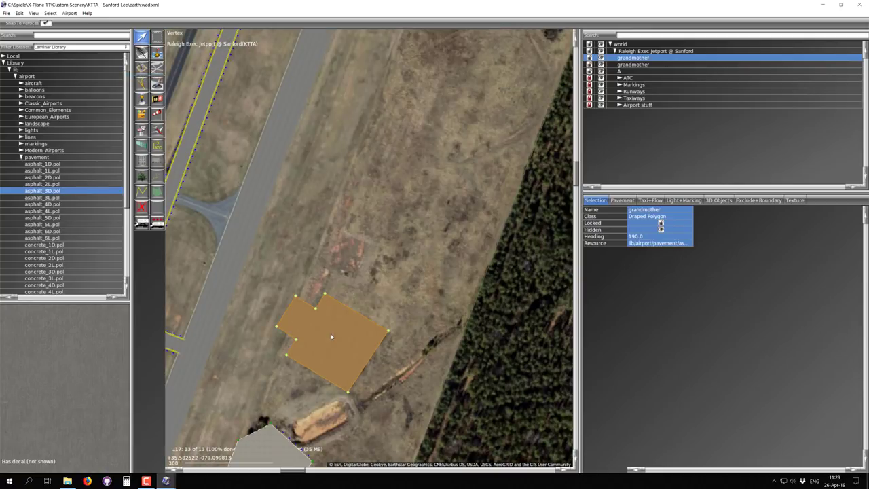
pyautogui.moveTo(326, 344); pyautogui.dragTo(378, 261)
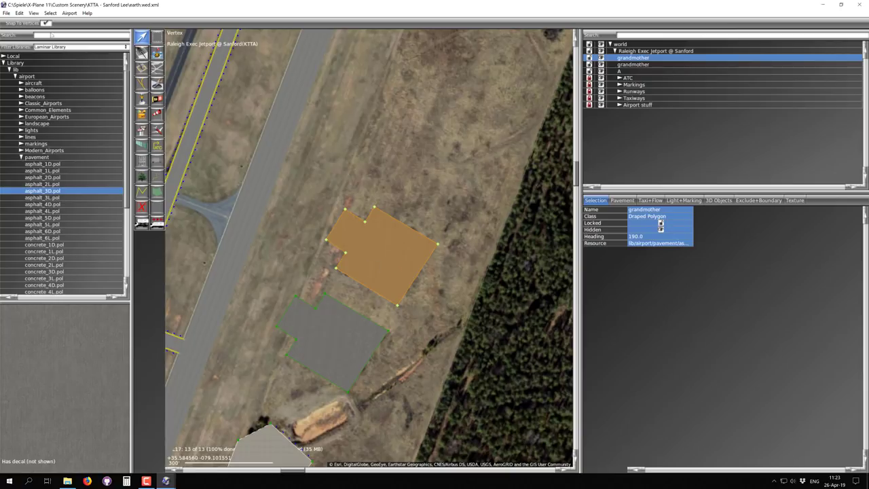
pyautogui.moveTo(376, 251); pyautogui.dragTo(355, 253)
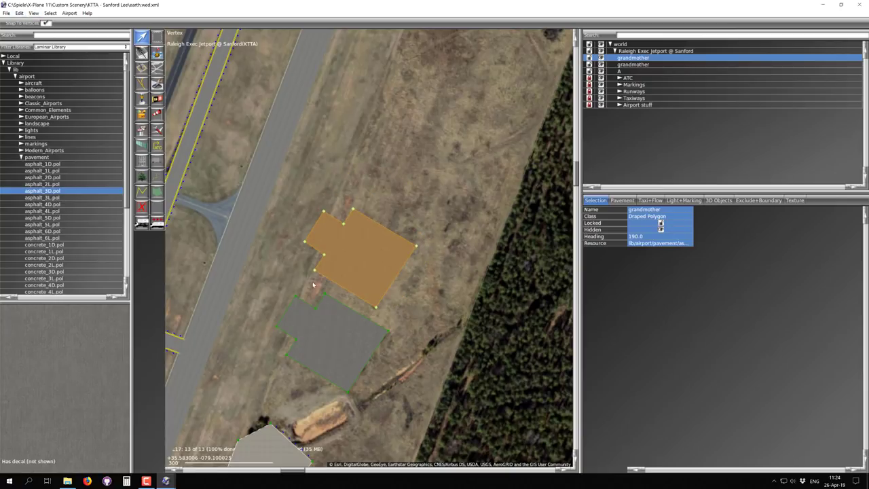
# Step: Examine the parallel hangar rows and the paved lanes between them on the aerial image southwest of the polygons
pyautogui.scroll(-5, 317, 281)
pyautogui.moveTo(317, 281); pyautogui.dragTo(407, 211, button='right')
pyautogui.moveTo(201, 299); pyautogui.dragTo(458, 113, button='right')
pyautogui.scroll(8, 406, 298)
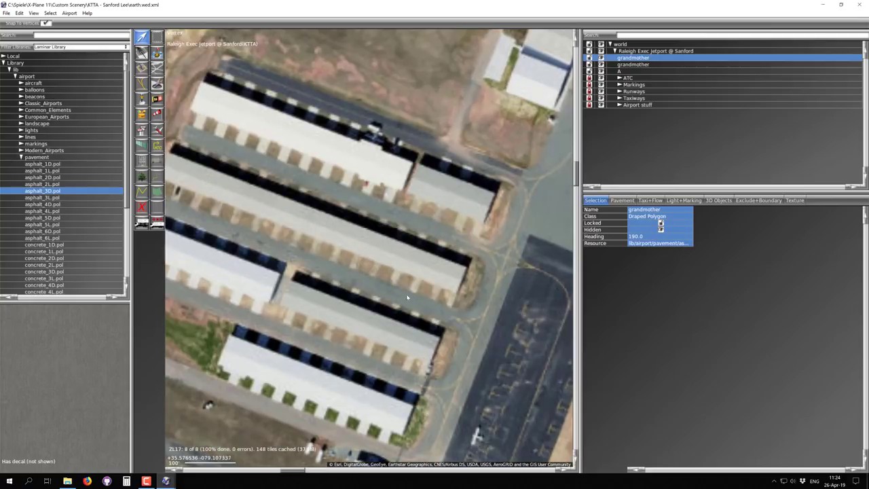
pyautogui.moveTo(407, 296); pyautogui.dragTo(403, 251, button='right')
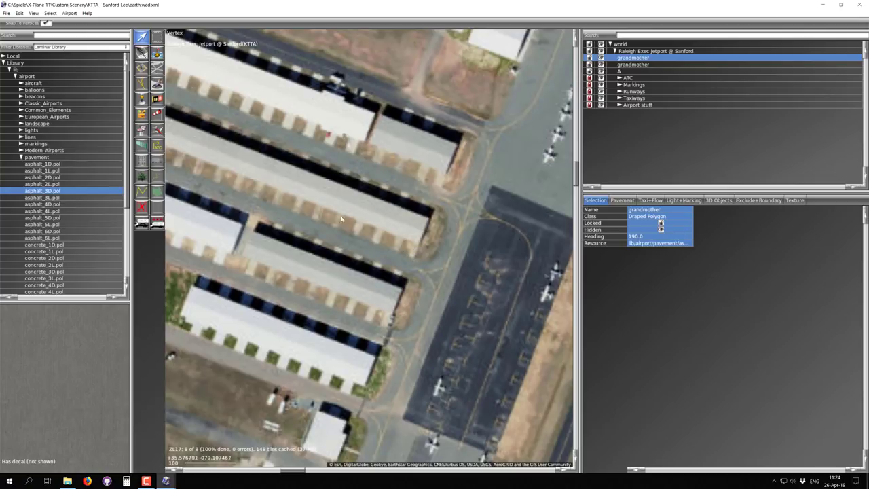
pyautogui.moveTo(311, 203); pyautogui.dragTo(426, 256, button='right')
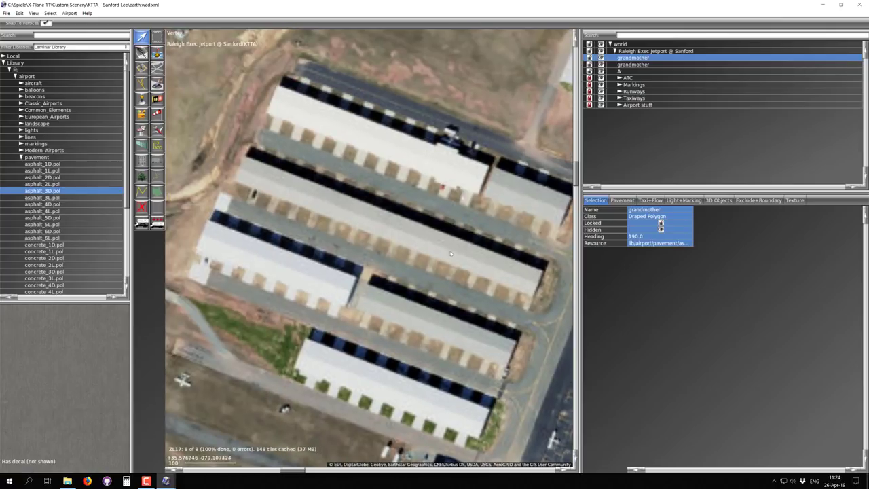
pyautogui.moveTo(495, 292); pyautogui.dragTo(295, 245, button='right')
pyautogui.scroll(-4, 407, 289)
pyautogui.moveTo(516, 224); pyautogui.dragTo(285, 282, button='right')
pyautogui.moveTo(452, 255); pyautogui.dragTo(283, 359, button='right')
pyautogui.moveTo(367, 147); pyautogui.dragTo(277, 435, button='right')
pyautogui.moveTo(268, 112); pyautogui.dragTo(405, 275)
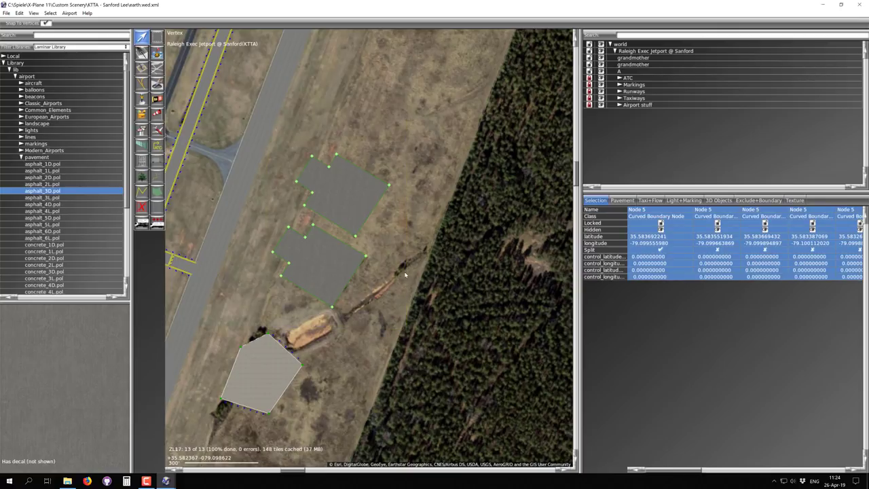
pyautogui.click(438, 213)
pyautogui.scroll(3, 310, 102)
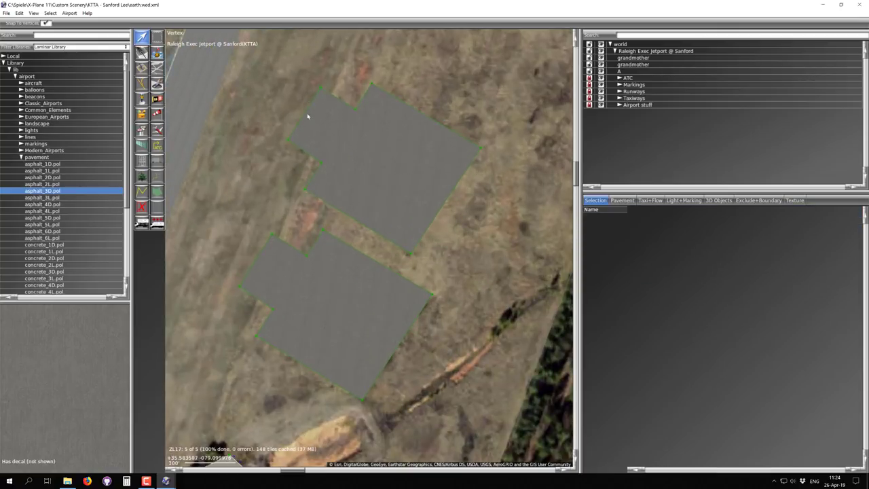
# Step: Select all nodes of the northern asphalt polygon and duplicate them in place
pyautogui.scroll(-3, 305, 206)
pyautogui.moveTo(273, 167); pyautogui.dragTo(430, 305)
pyautogui.keyDown('shift'); pyautogui.moveTo(261, 263); pyautogui.dragTo(316, 319); pyautogui.keyUp('shift')
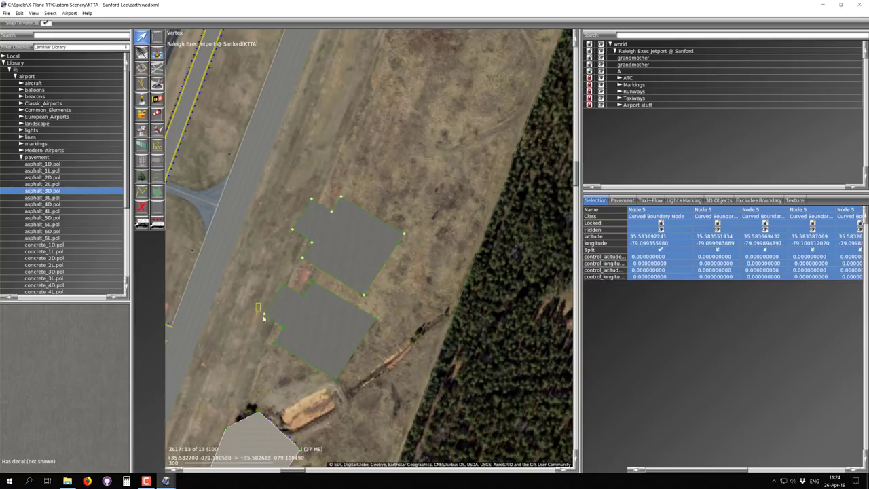
pyautogui.click(20, 13)
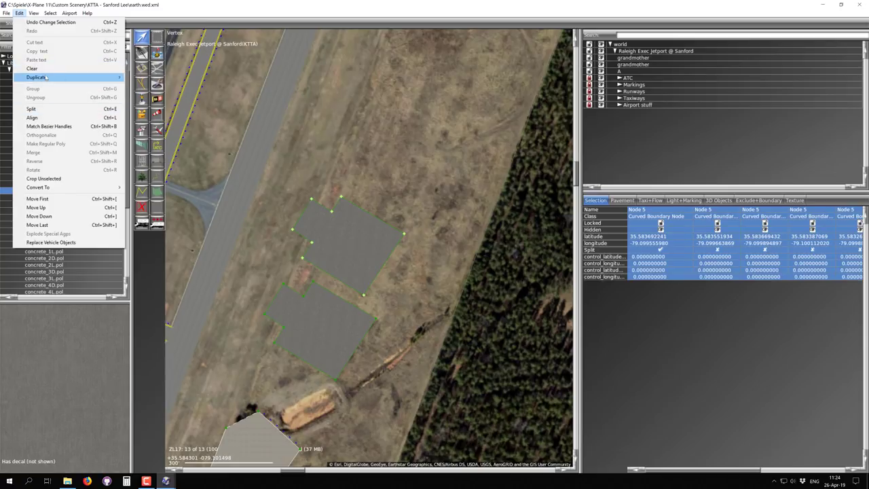
pyautogui.moveTo(61, 77)
pyautogui.click(151, 76)
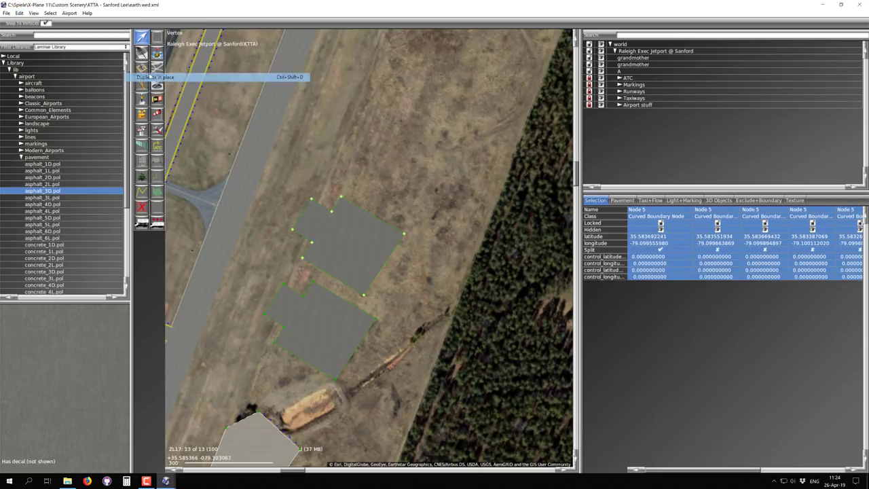
# Step: Move the northern asphalt polygon slightly north-east and pull the duplicated nodes apart at its northern and eastern corners
pyautogui.click(366, 231)
pyautogui.moveTo(357, 237)
pyautogui.mouseDown()
pyautogui.moveTo(373, 226)
pyautogui.moveTo(364, 231)
pyautogui.mouseUp()
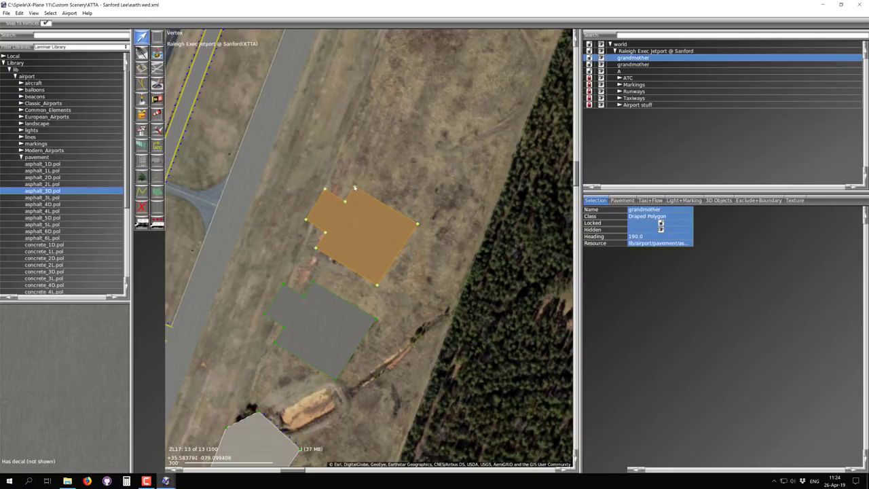
pyautogui.moveTo(355, 186); pyautogui.dragTo(383, 192)
pyautogui.scroll(3, 409, 225)
pyautogui.moveTo(396, 225); pyautogui.dragTo(396, 241)
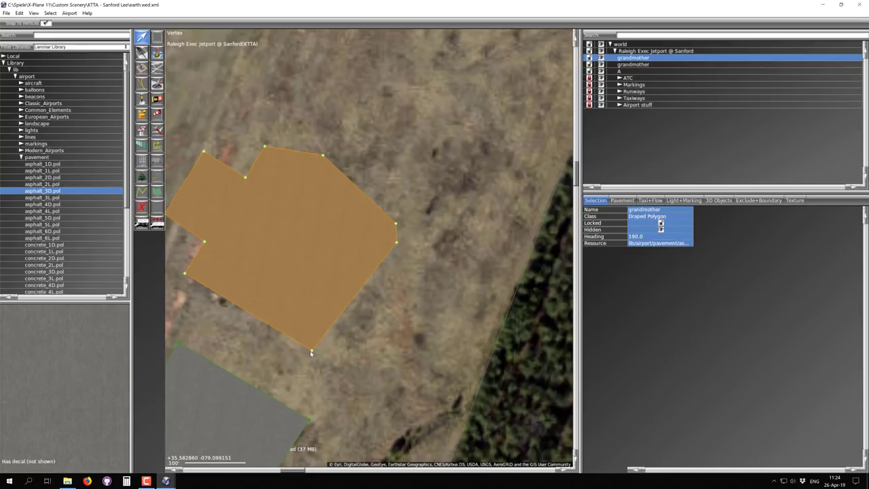
# Step: Pull the duplicated nodes apart at the southern and south-western corners of the northern asphalt polygon
pyautogui.keyDown('alt'); pyautogui.moveTo(312, 351); pyautogui.dragTo(332, 280); pyautogui.keyUp('alt')
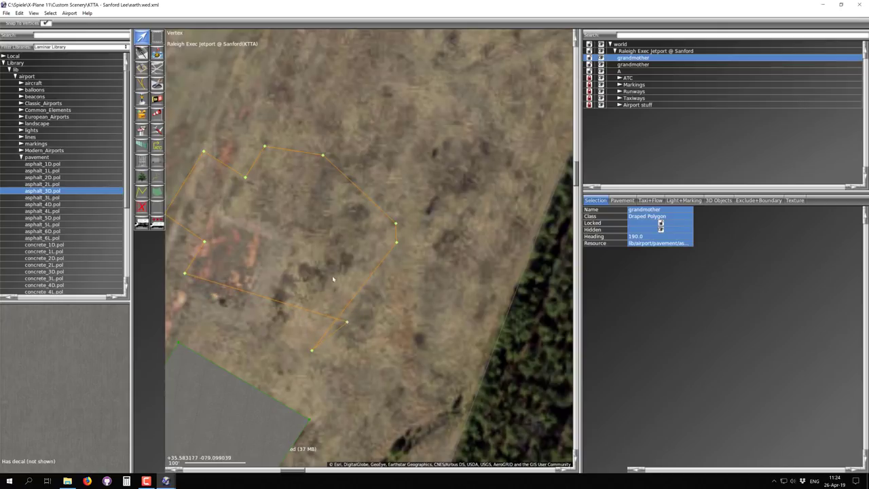
pyautogui.scroll(4, 332, 280)
pyautogui.scroll(-6, 407, 248)
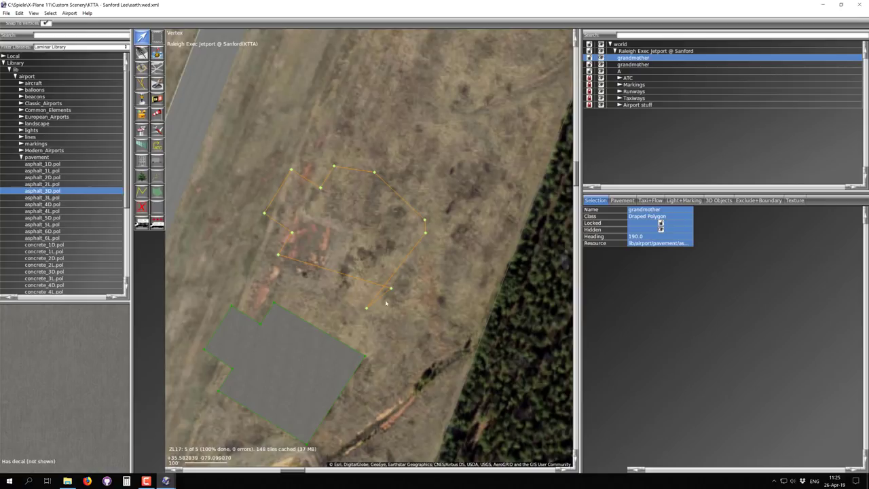
pyautogui.moveTo(391, 290); pyautogui.dragTo(408, 306)
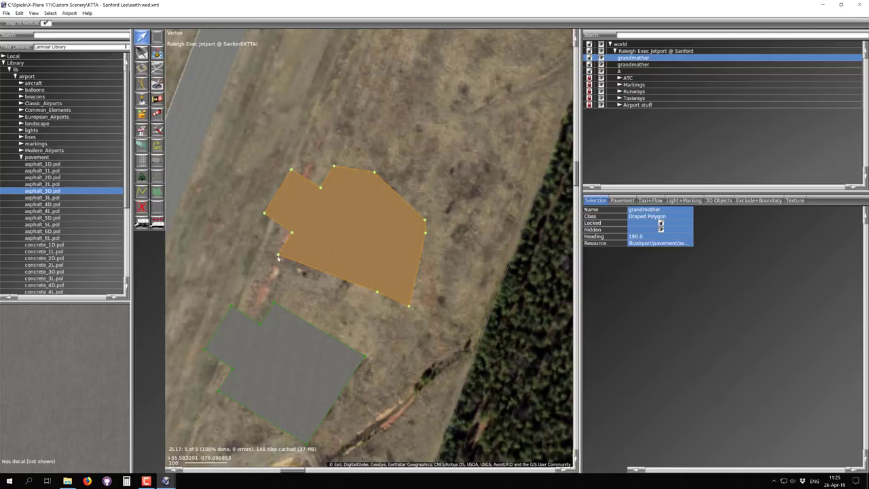
pyautogui.moveTo(280, 260)
pyautogui.mouseDown()
pyautogui.moveTo(289, 285)
pyautogui.moveTo(276, 252)
pyautogui.mouseUp()
pyautogui.scroll(2, 304, 236)
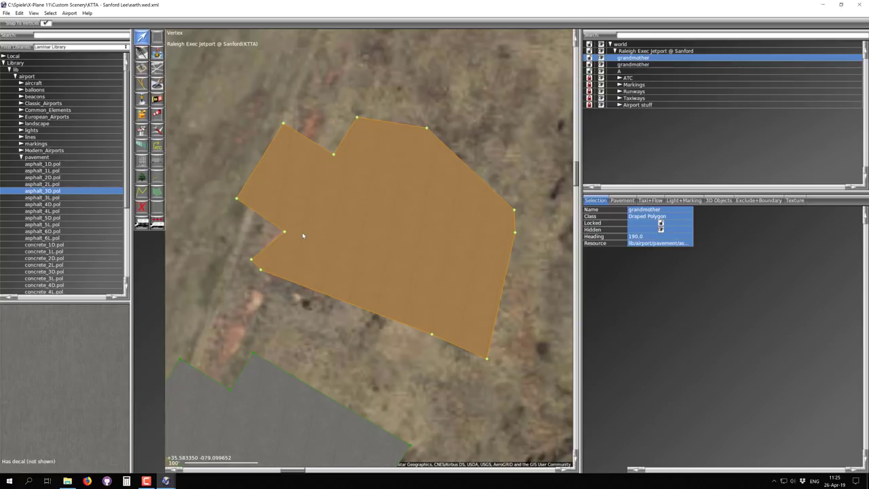
# Step: Undo the corner node moves, the polygon move and the in-place node duplication on the northern asphalt polygon
pyautogui.hotkey('ctrl', 'z')
pyautogui.hotkey('ctrl', 'z')
pyautogui.hotkey('ctrl', 'z')
pyautogui.hotkey('ctrl', 'z')
pyautogui.hotkey('ctrl', 'z')
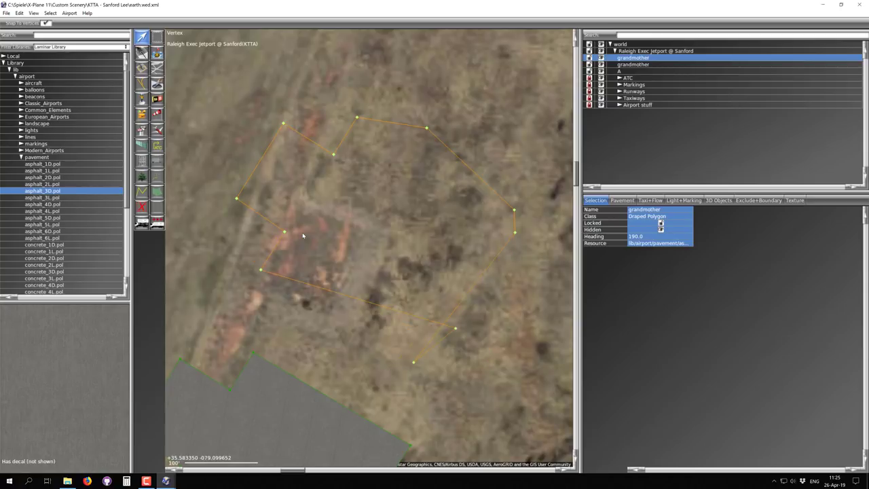
# Step: Move the northern asphalt polygon further north-east to widen the gap to the southern one
pyautogui.moveTo(379, 184); pyautogui.dragTo(436, 271)
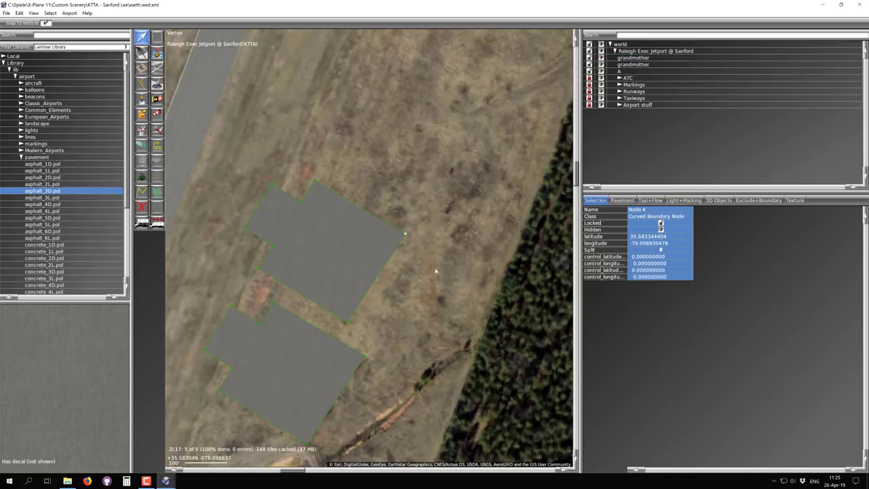
pyautogui.moveTo(392, 201); pyautogui.dragTo(410, 246)
pyautogui.click(387, 243)
pyautogui.scroll(-3, 384, 246)
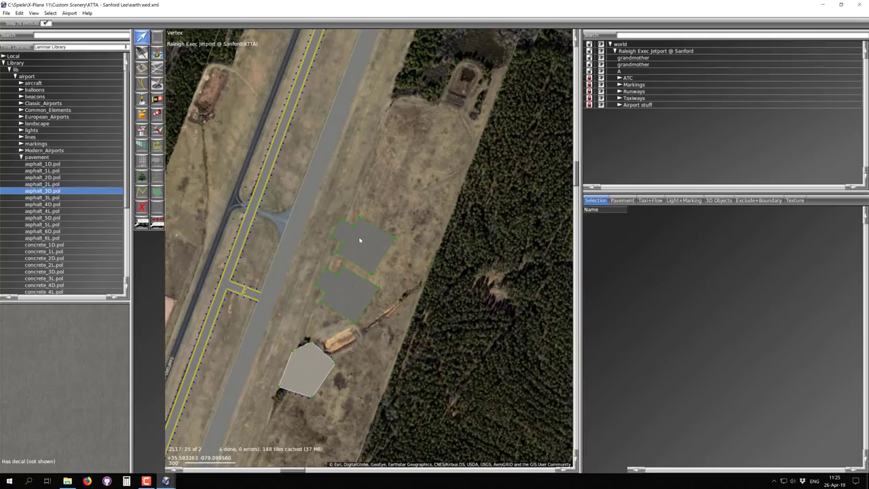
pyautogui.click(366, 242)
pyautogui.moveTo(375, 231); pyautogui.dragTo(385, 229)
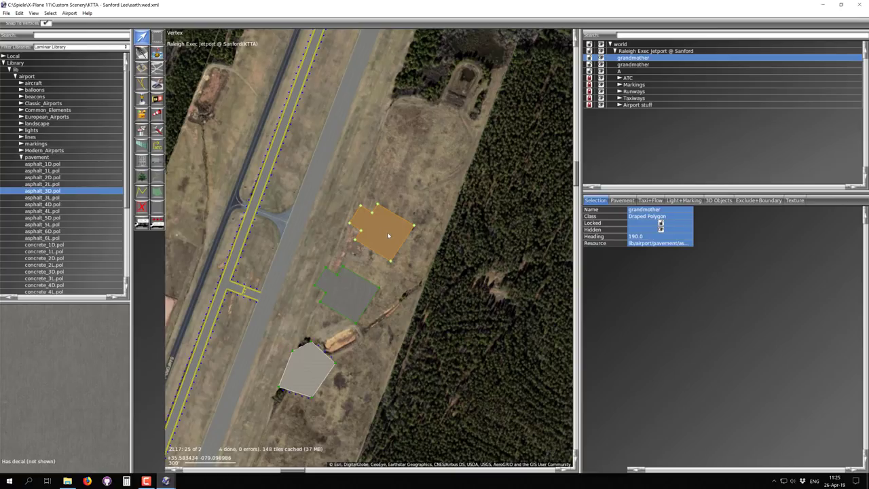
# Step: Duplicate both asphalt polygons in place and move the two copies north-west, partly over the runway
pyautogui.keyDown('shift'); pyautogui.click(355, 296); pyautogui.keyUp('shift')
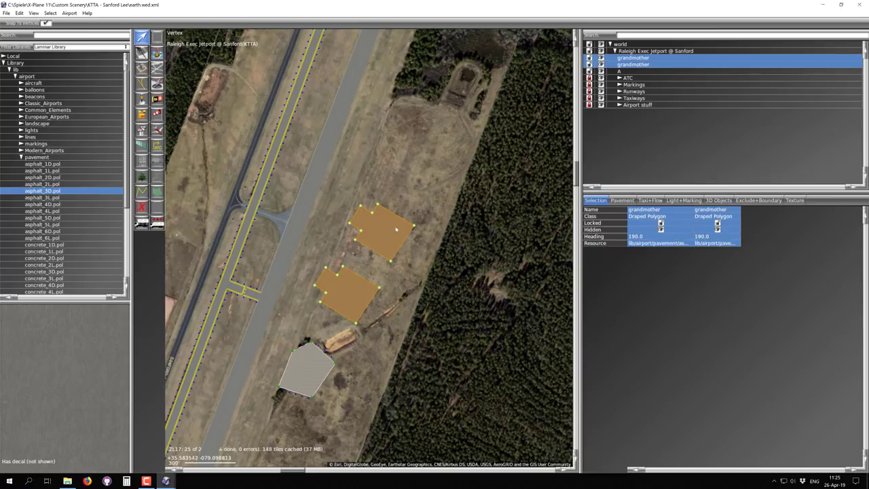
pyautogui.click(19, 13)
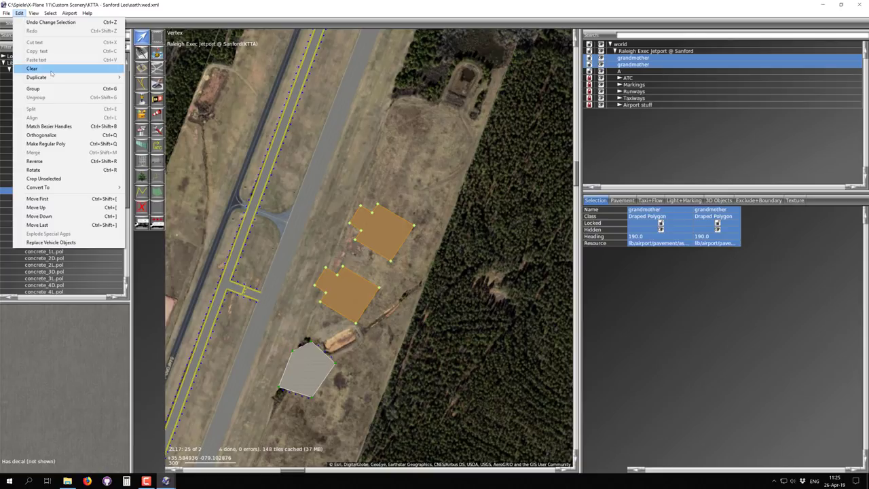
pyautogui.moveTo(49, 77)
pyautogui.click(163, 77)
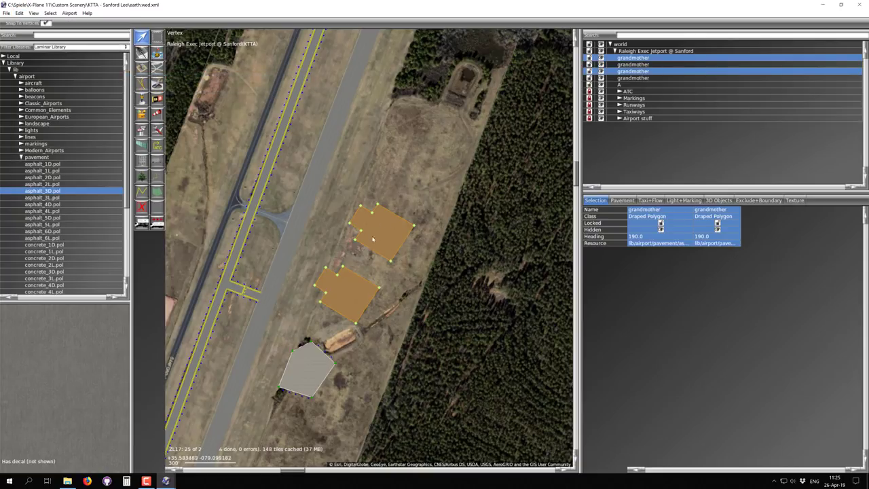
pyautogui.moveTo(362, 252); pyautogui.dragTo(351, 182)
# Step: Select all four asphalt polygons with the Marquee tool, move them north-east together and rotate them slightly counter-clockwise
pyautogui.press('m')
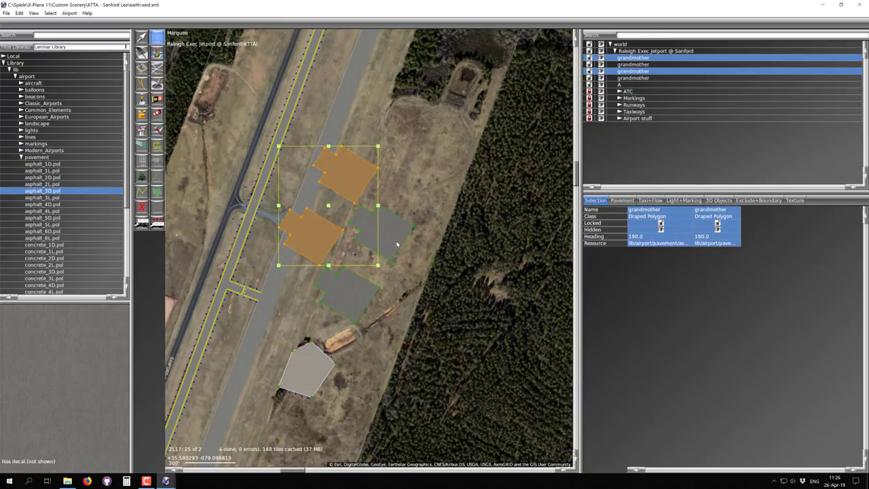
pyautogui.keyDown('shift'); pyautogui.click(397, 241); pyautogui.keyUp('shift')
pyautogui.keyDown('shift'); pyautogui.click(347, 292); pyautogui.keyUp('shift')
pyautogui.moveTo(342, 198); pyautogui.dragTo(380, 169)
pyautogui.moveTo(448, 298)
pyautogui.mouseDown()
pyautogui.moveTo(468, 271)
pyautogui.moveTo(455, 284)
pyautogui.mouseUp()
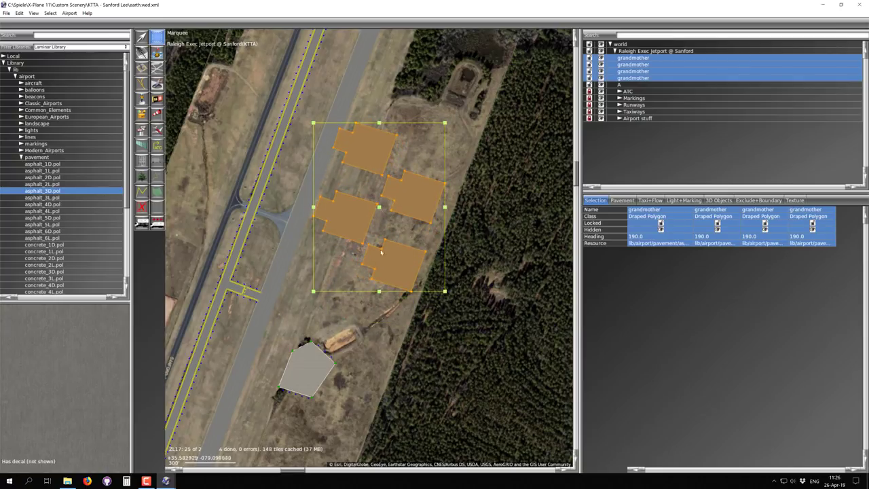
# Step: Move the four rotated polygons south together until they reach the concrete polygon, and return to the Vertex tool
pyautogui.scroll(3, 366, 179)
pyautogui.scroll(-5, 292, 180)
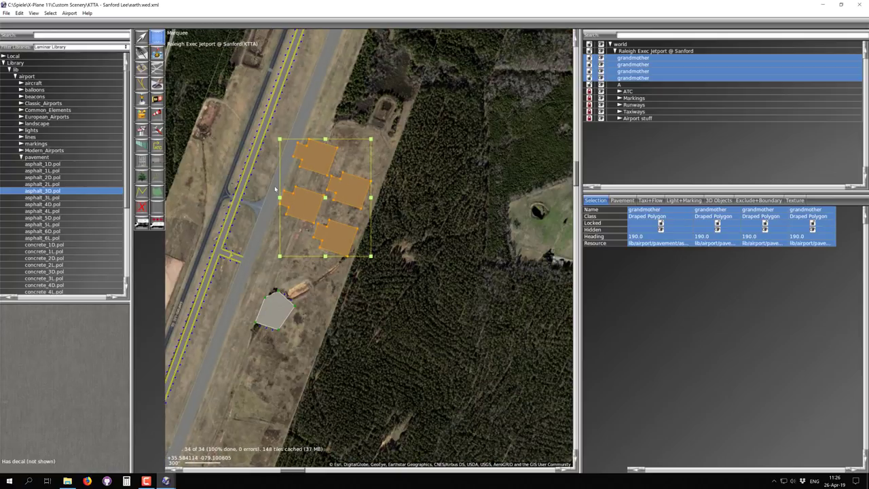
pyautogui.moveTo(324, 202); pyautogui.dragTo(309, 252)
pyautogui.moveTo(312, 244); pyautogui.dragTo(392, 319, button='right')
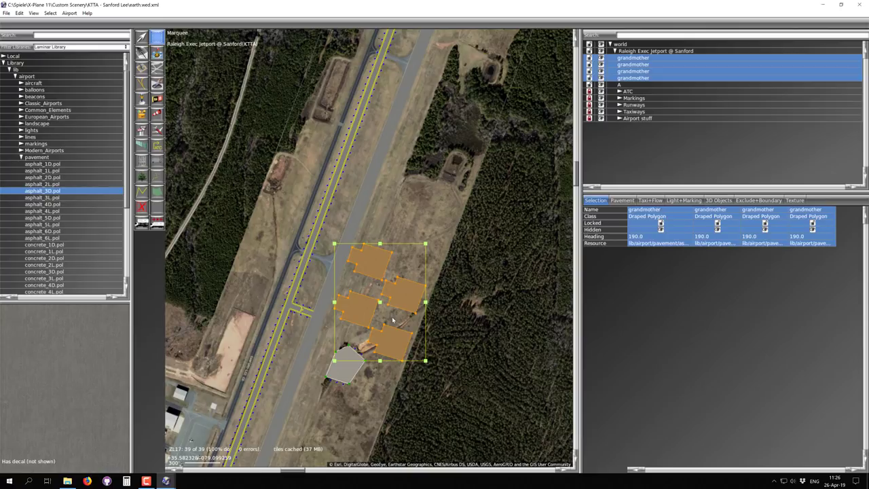
pyautogui.scroll(2, 390, 316)
pyautogui.moveTo(332, 318); pyautogui.dragTo(315, 270, button='right')
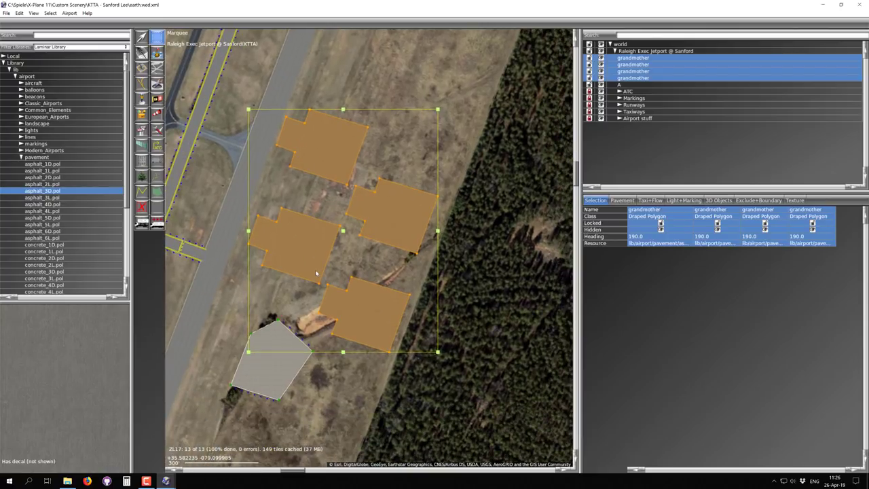
pyautogui.press('v')
pyautogui.scroll(3, 322, 258)
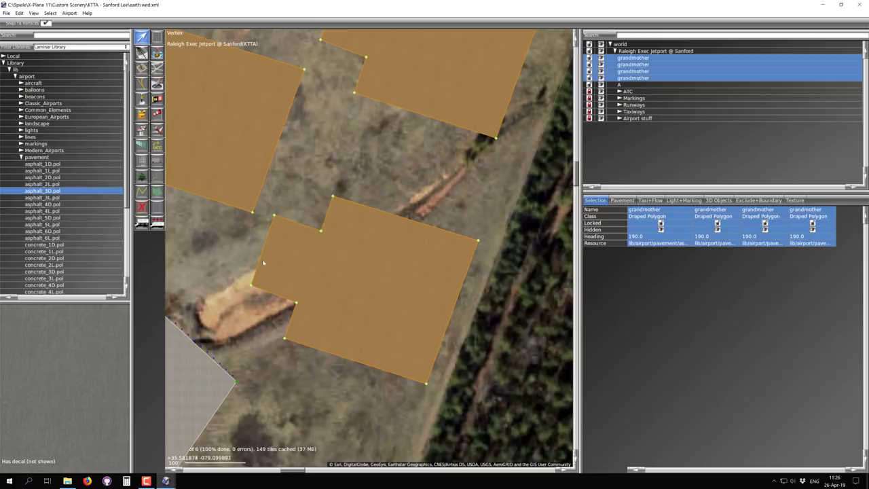
# Step: Examine the curved taxiway connector between the parallel taxiway and the runway on the aerial image
pyautogui.scroll(-3, 263, 260)
pyautogui.moveTo(215, 234); pyautogui.dragTo(422, 300, button='right')
pyautogui.moveTo(372, 187); pyautogui.dragTo(332, 245, button='right')
pyautogui.scroll(2, 332, 246)
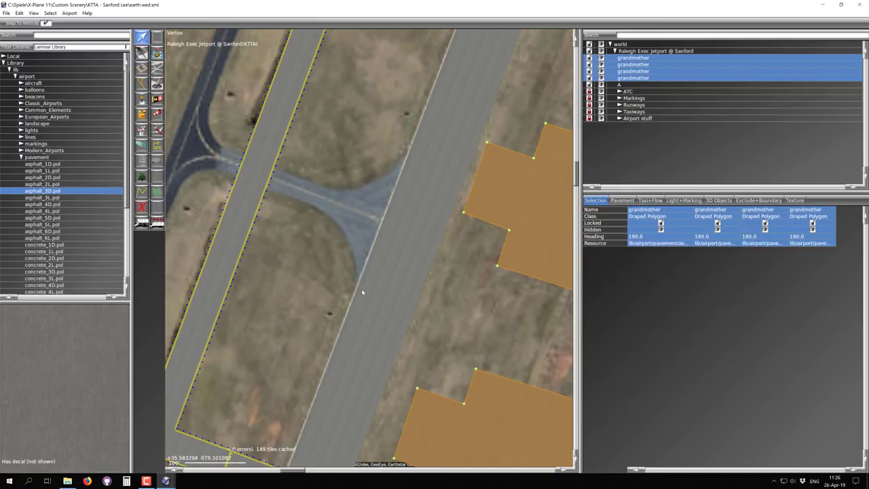
pyautogui.moveTo(297, 194); pyautogui.dragTo(414, 204, button='right')
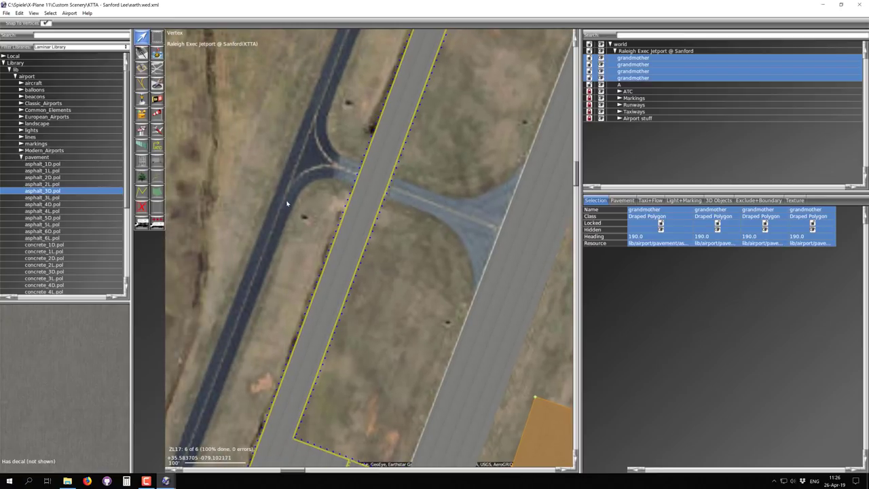
pyautogui.moveTo(466, 240); pyautogui.dragTo(347, 217, button='right')
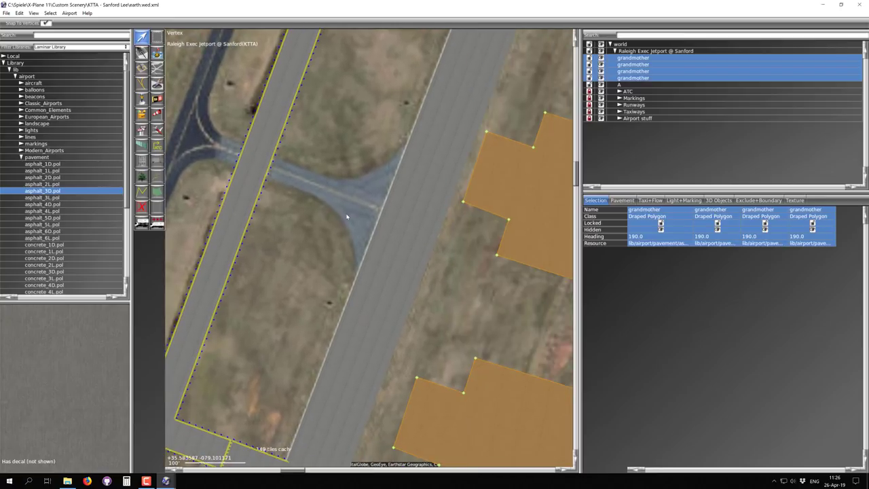
pyautogui.moveTo(439, 215); pyautogui.dragTo(288, 144, button='right')
pyautogui.scroll(-4, 293, 149)
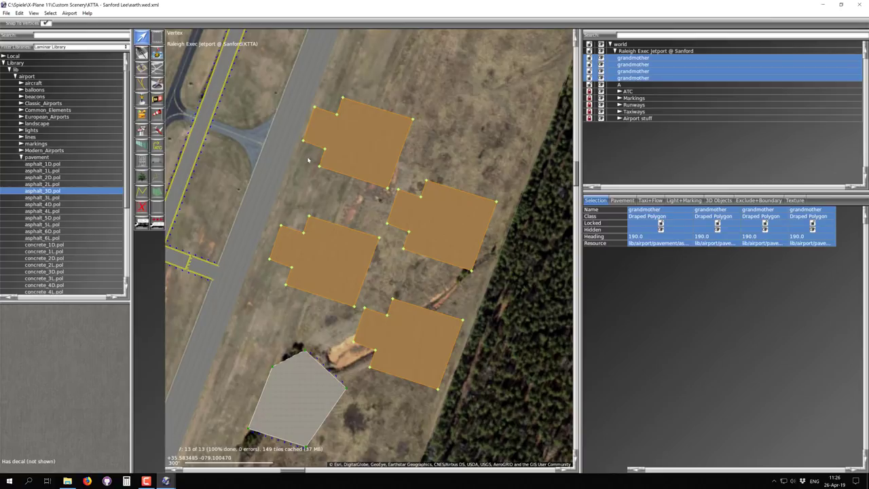
# Step: Delete the four asphalt polygons and the concrete taxiway polygon east of the runway
pyautogui.press('Delete')
pyautogui.moveTo(346, 140); pyautogui.dragTo(478, 223, button='right')
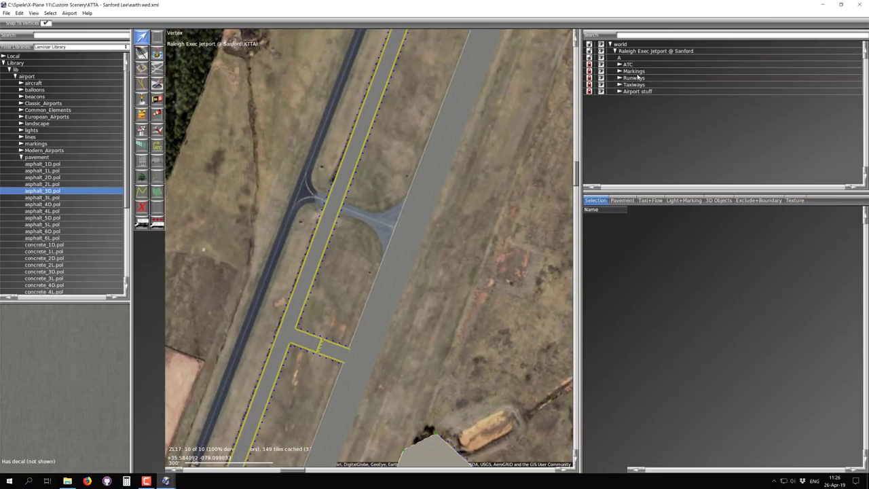
pyautogui.moveTo(522, 326); pyautogui.dragTo(540, 203, button='right')
pyautogui.click(445, 361)
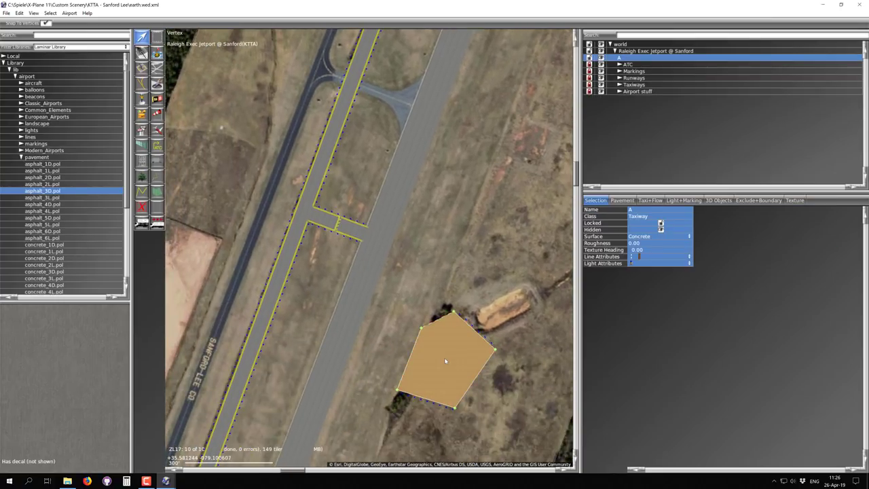
pyautogui.press('Delete')
pyautogui.moveTo(454, 221); pyautogui.dragTo(460, 367, button='right')
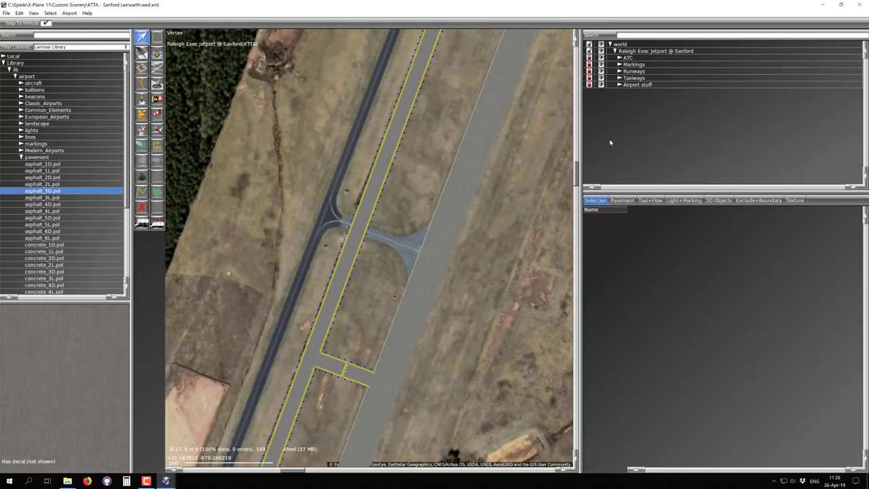
# Step: With the Taxiways group selected, start an asphalt taxiway polygon at the parallel taxiway, running along the connector's southern edge
pyautogui.click(645, 78)
pyautogui.scroll(2, 387, 237)
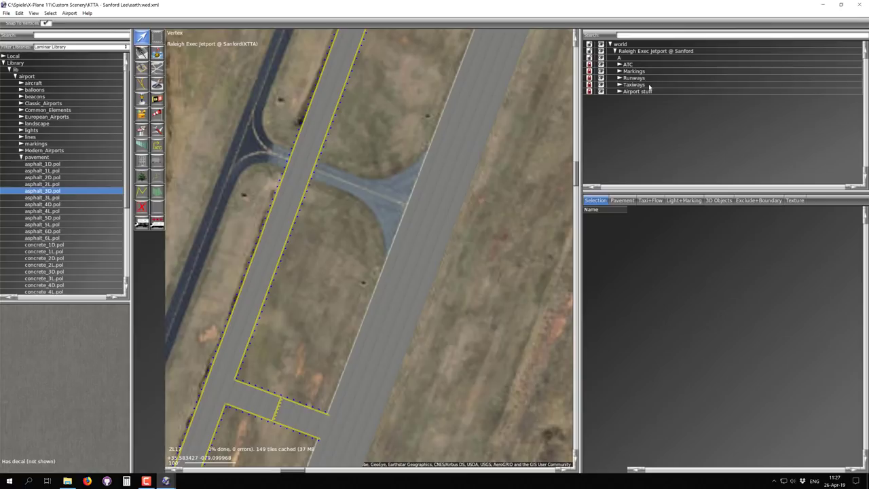
pyautogui.click(647, 86)
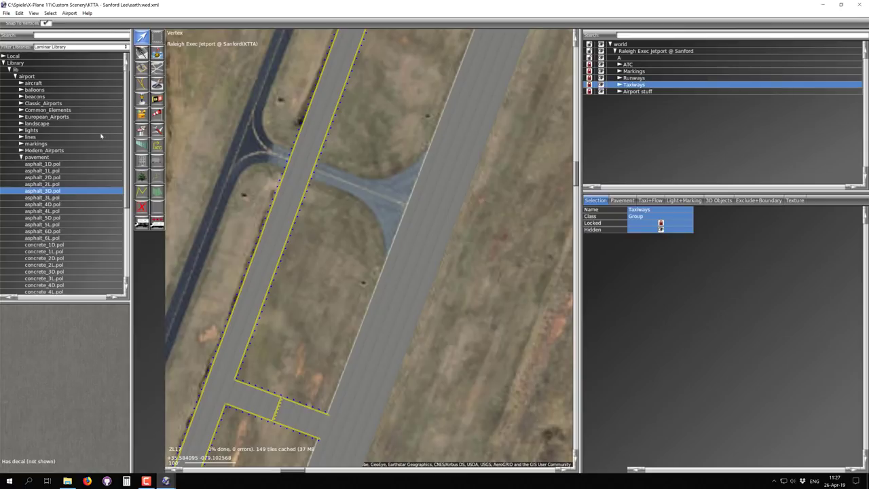
pyautogui.click(157, 67)
pyautogui.scroll(2, 268, 143)
pyautogui.click(267, 144)
pyautogui.scroll(3, 381, 237)
pyautogui.click(350, 191)
# Step: Trace the connector's southern curve with a Bezier vertex to the runway's western edge, and place the next corner on the runway
pyautogui.scroll(-3, 370, 224)
pyautogui.scroll(3, 400, 262)
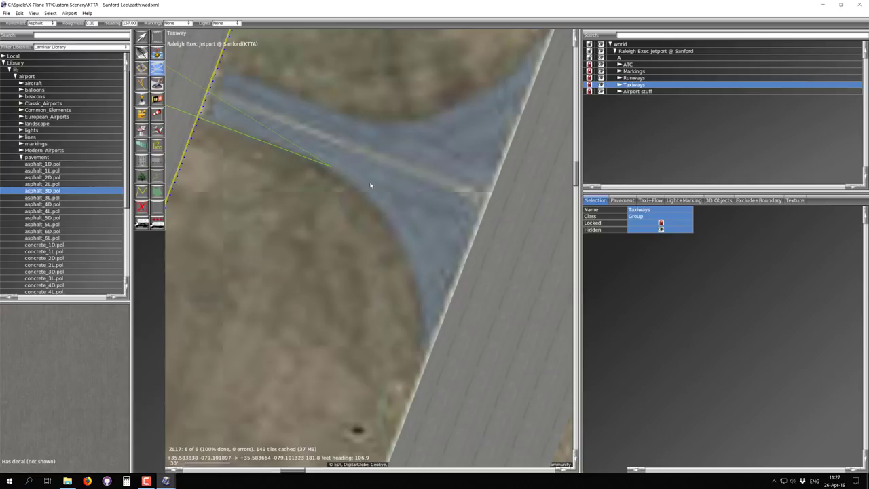
pyautogui.click(392, 227)
pyautogui.moveTo(394, 227); pyautogui.dragTo(424, 276)
pyautogui.click(428, 355)
pyautogui.moveTo(411, 255); pyautogui.dragTo(381, 308, button='right')
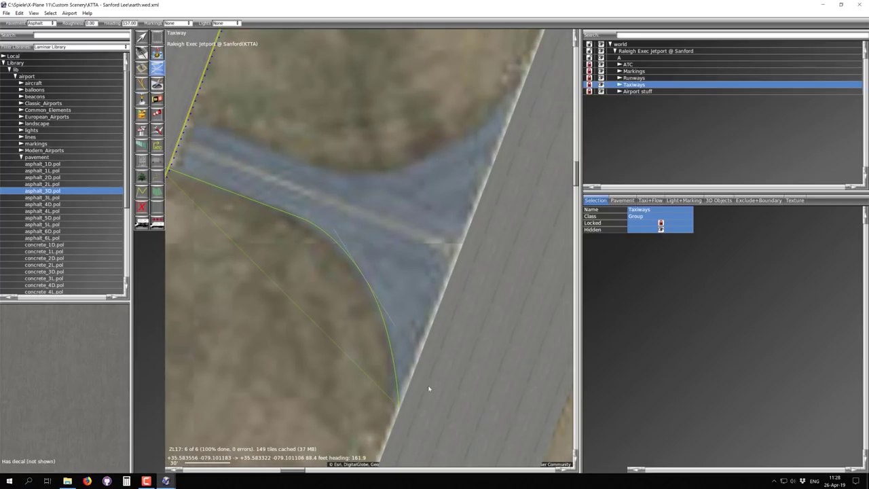
pyautogui.moveTo(428, 388); pyautogui.dragTo(382, 344, button='right')
pyautogui.click(380, 348)
# Step: Trace the connector's northern edge from the runway with a curved vertex, and close the polygon west of the parallel taxiway
pyautogui.moveTo(503, 109); pyautogui.dragTo(455, 290, button='right')
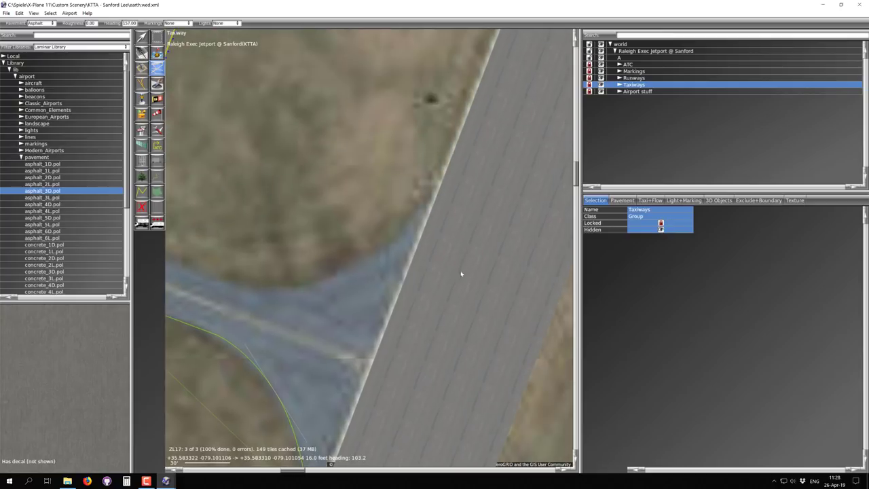
pyautogui.click(424, 207)
pyautogui.moveTo(380, 269); pyautogui.dragTo(502, 241, button='right')
pyautogui.click(463, 244)
pyautogui.moveTo(464, 244); pyautogui.dragTo(400, 273)
pyautogui.click(346, 256)
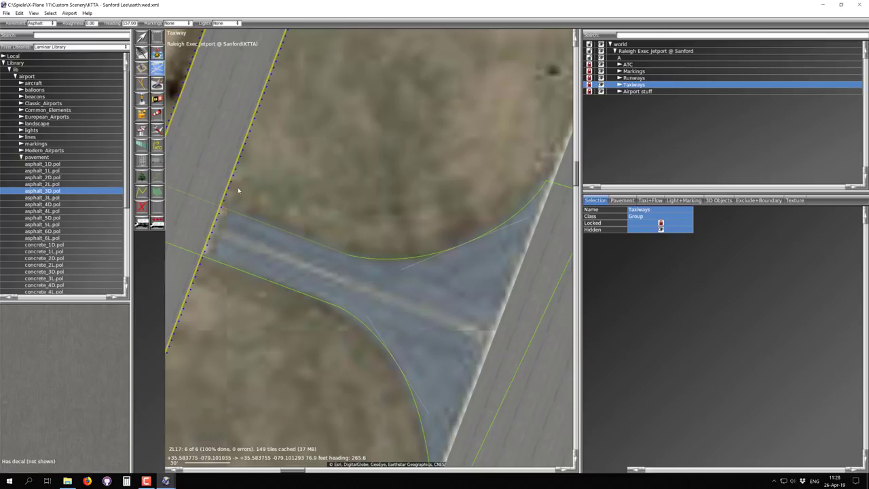
pyautogui.moveTo(240, 195); pyautogui.dragTo(389, 276, button='right')
pyautogui.click(338, 261)
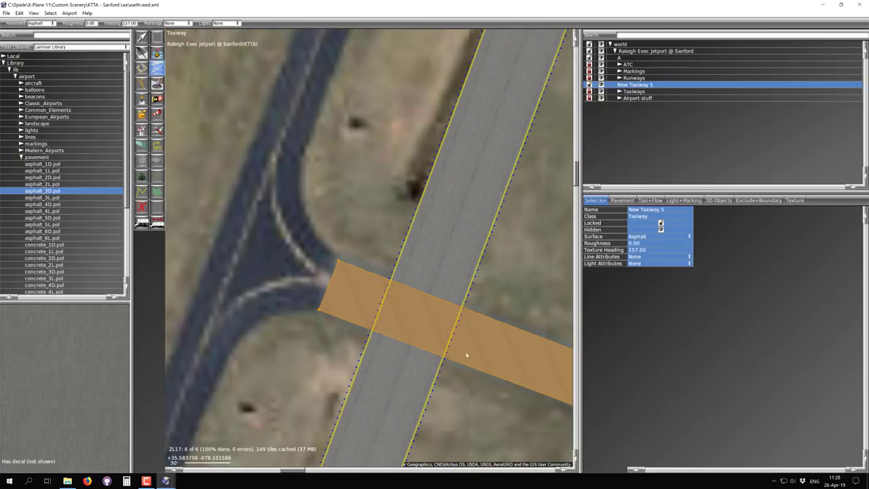
# Step: With the Vertex tool, shift the southern curve's western and middle vertices and shorten the middle vertex's handles to fit the pavement edge
pyautogui.moveTo(511, 386); pyautogui.dragTo(251, 169, button='right')
pyautogui.scroll(-1, 384, 247)
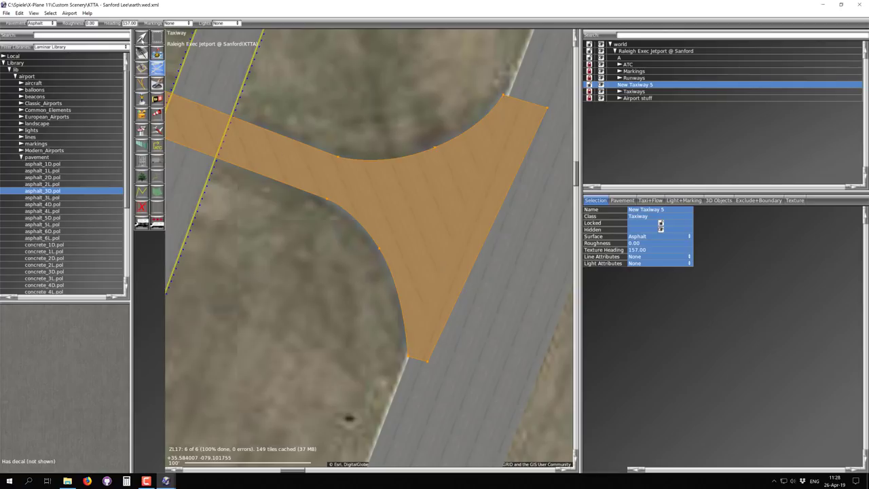
pyautogui.click(141, 36)
pyautogui.scroll(3, 348, 209)
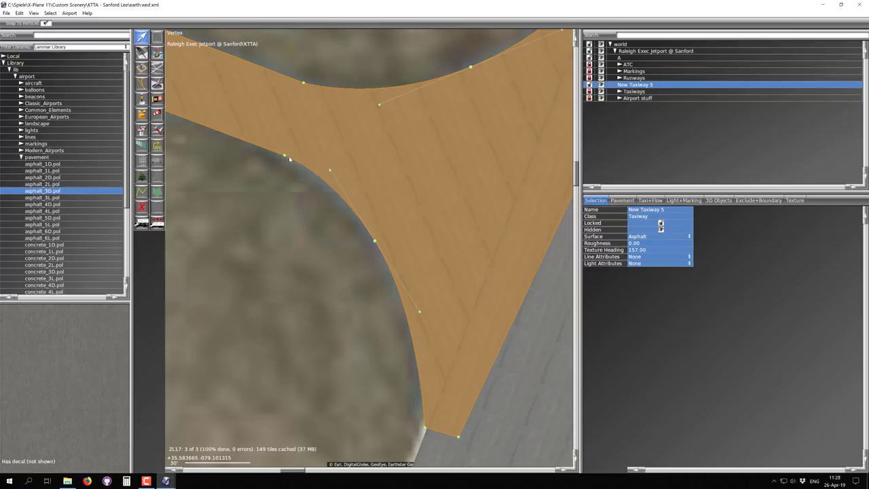
pyautogui.click(261, 147)
pyautogui.moveTo(374, 242); pyautogui.dragTo(374, 248)
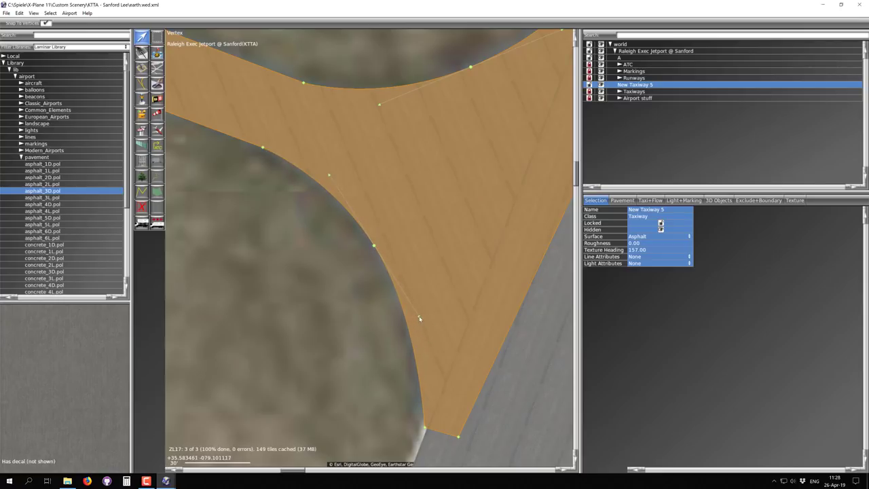
pyautogui.moveTo(420, 317)
pyautogui.mouseDown()
pyautogui.moveTo(456, 388)
pyautogui.moveTo(382, 260)
pyautogui.moveTo(417, 312)
pyautogui.moveTo(364, 332)
pyautogui.moveTo(421, 340)
pyautogui.moveTo(428, 334)
pyautogui.moveTo(409, 304)
pyautogui.mouseUp()
pyautogui.scroll(-4, 408, 306)
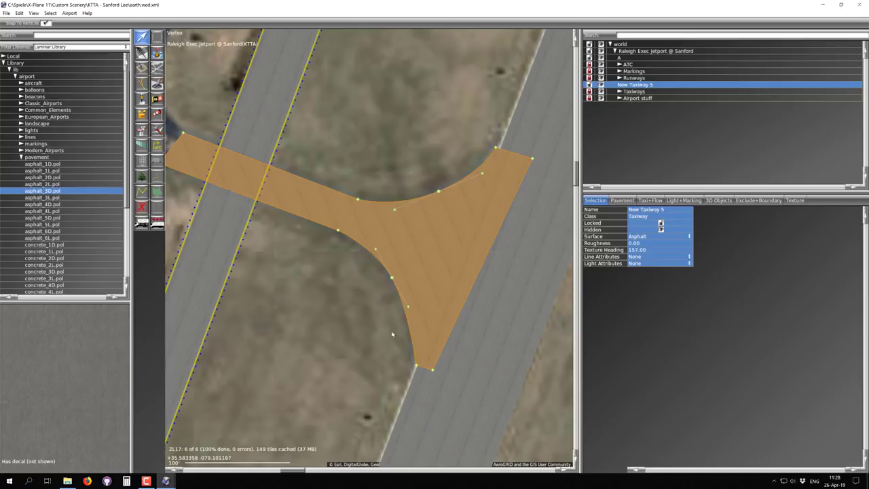
# Step: Move the polygon's southeast corner further onto the runway and its northeast corner slightly west
pyautogui.scroll(5, 415, 368)
pyautogui.scroll(-2, 415, 367)
pyautogui.scroll(3, 423, 357)
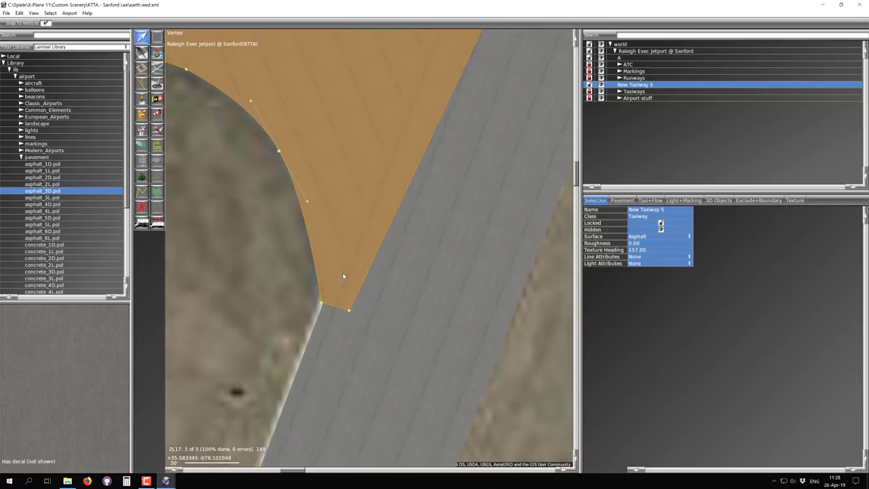
pyautogui.moveTo(343, 300); pyautogui.dragTo(361, 314)
pyautogui.moveTo(475, 156); pyautogui.dragTo(372, 388, button='right')
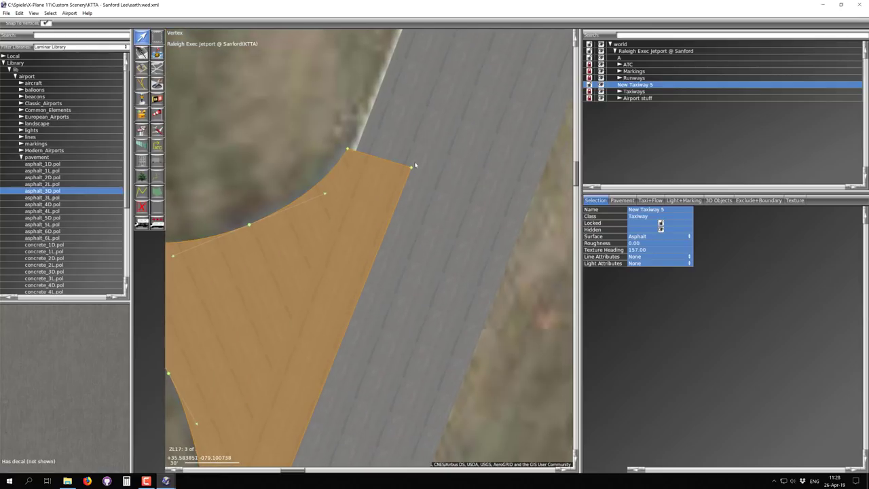
pyautogui.moveTo(411, 170); pyautogui.dragTo(395, 167)
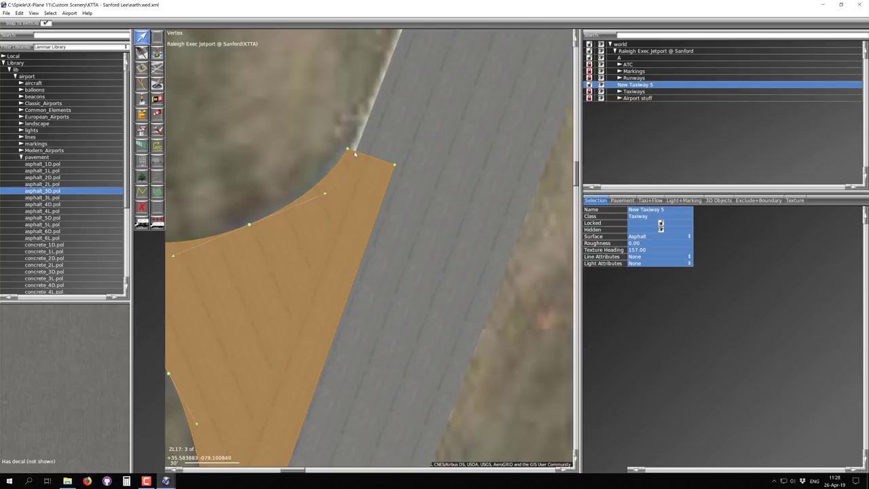
# Step: Try placing the polygon's northeast corner at the runway's edge, check the gap, and move the corner back onto the runway
pyautogui.scroll(-3, 340, 230)
pyautogui.moveTo(367, 227); pyautogui.dragTo(339, 211)
pyautogui.scroll(4, 397, 81)
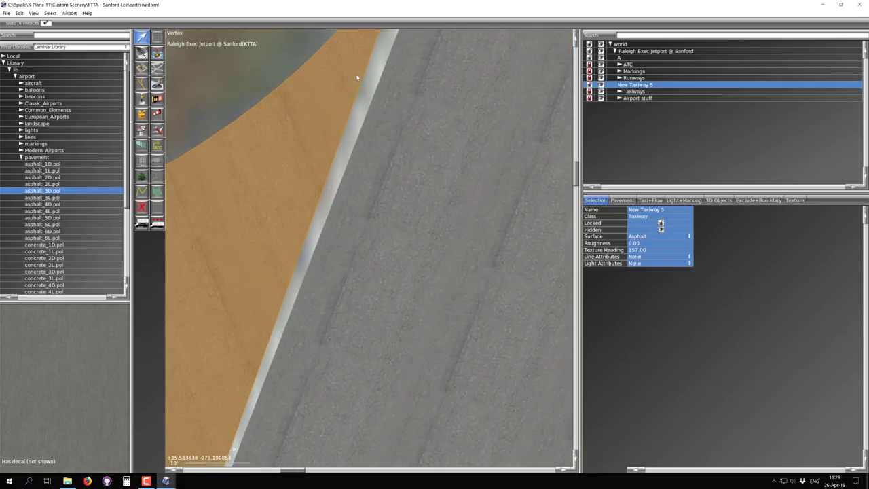
pyautogui.scroll(3, 327, 242)
pyautogui.scroll(-3, 334, 213)
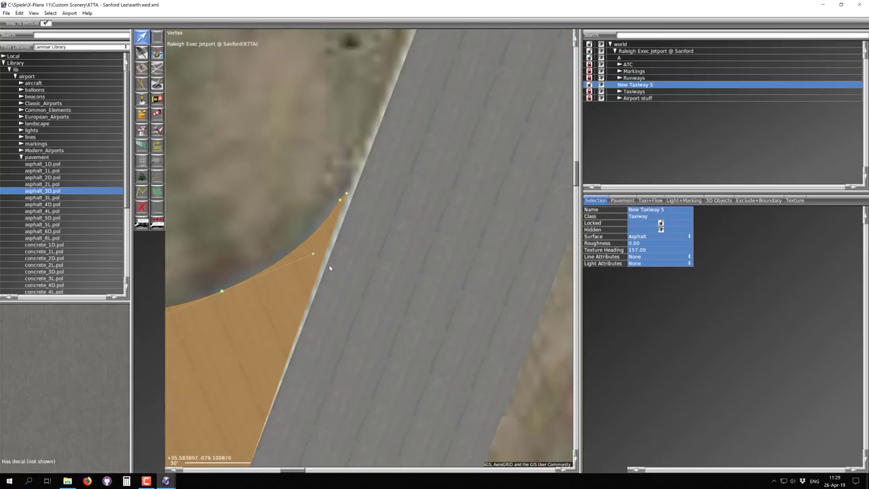
pyautogui.moveTo(321, 267); pyautogui.dragTo(380, 292)
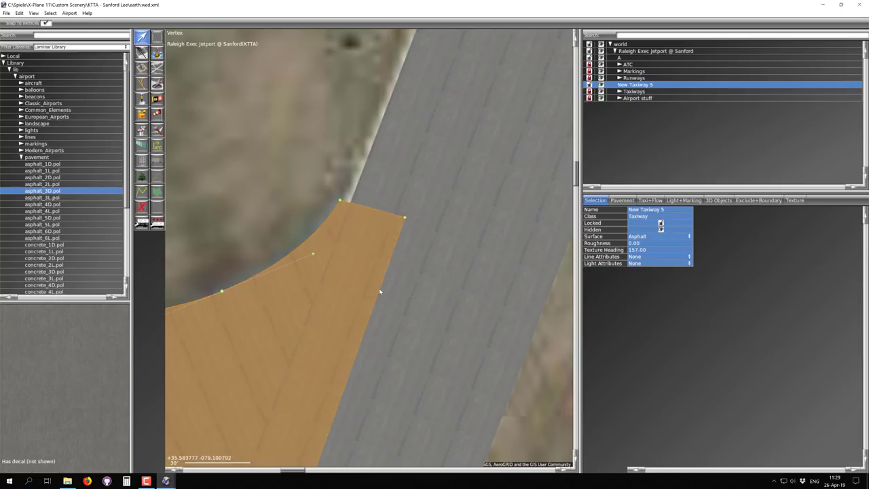
# Step: Move the polygon's northeast corner slightly further southeast so that it overlaps the runway
pyautogui.scroll(-3, 381, 293)
pyautogui.moveTo(447, 222); pyautogui.dragTo(401, 213, button='right')
pyautogui.scroll(-2, 381, 169)
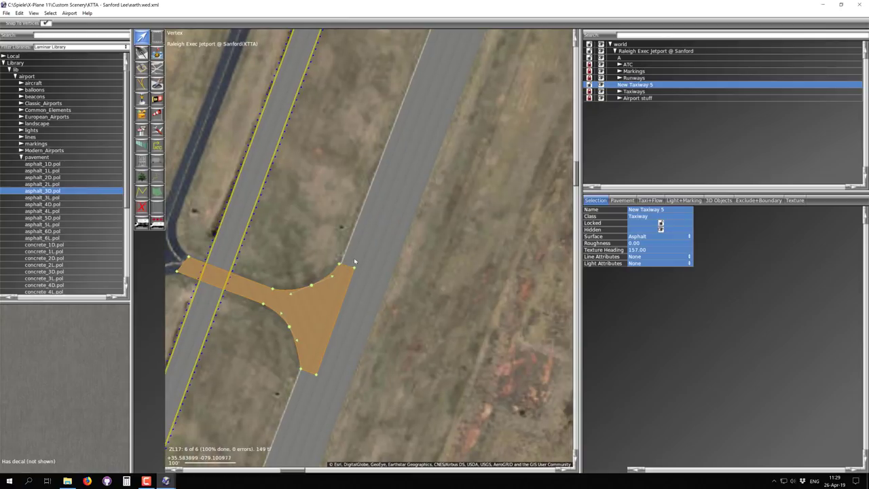
pyautogui.scroll(2, 344, 268)
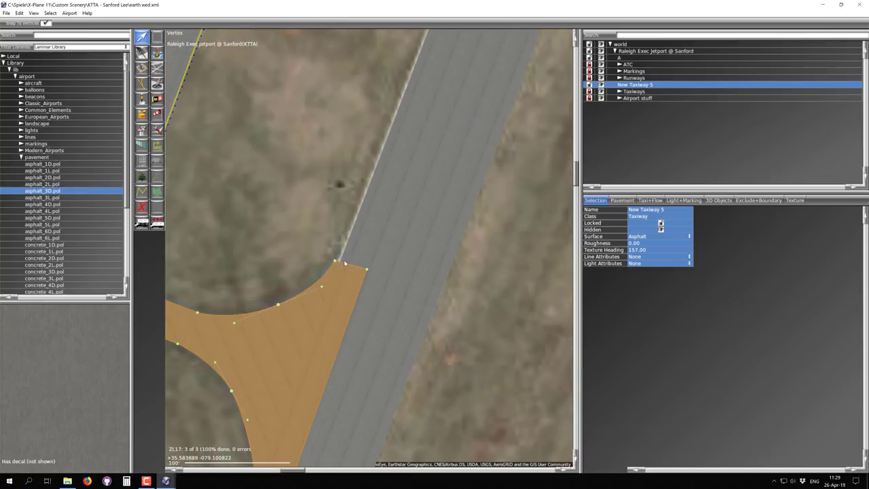
pyautogui.moveTo(367, 270); pyautogui.dragTo(373, 276)
pyautogui.scroll(-2, 374, 286)
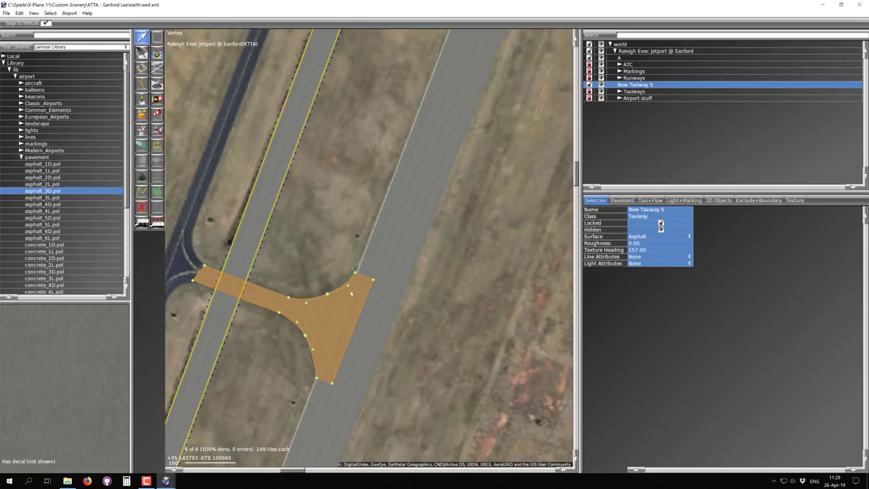
# Step: Examine the northern curve's vertices and Bezier handles against the connector's edge on the aerial image
pyautogui.scroll(2, 356, 281)
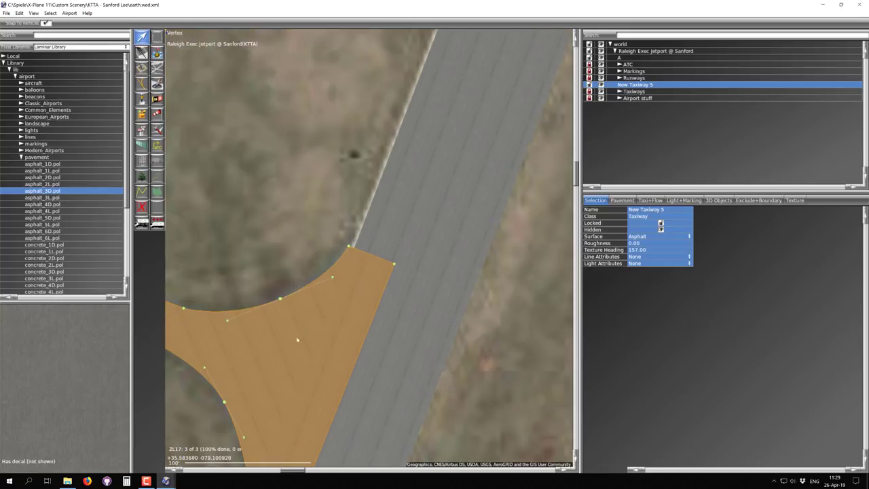
pyautogui.scroll(-4, 317, 367)
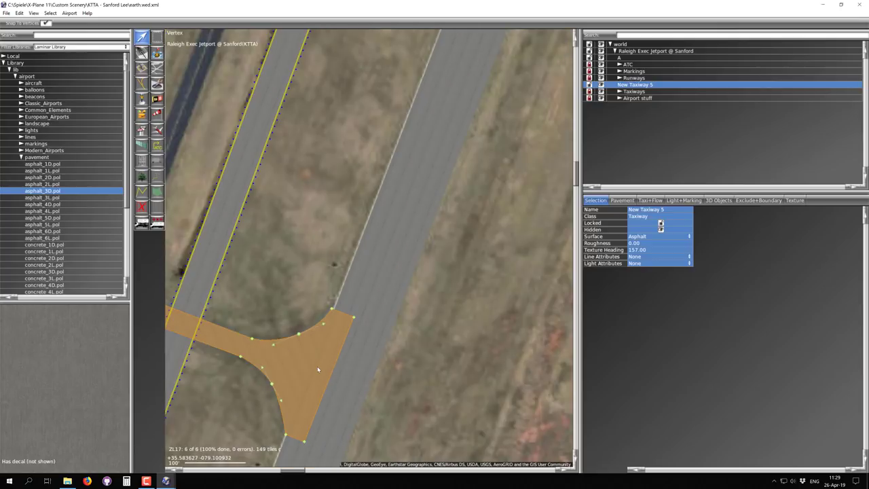
pyautogui.moveTo(318, 367); pyautogui.dragTo(359, 288, button='right')
pyautogui.scroll(2, 345, 248)
pyautogui.scroll(1, 345, 249)
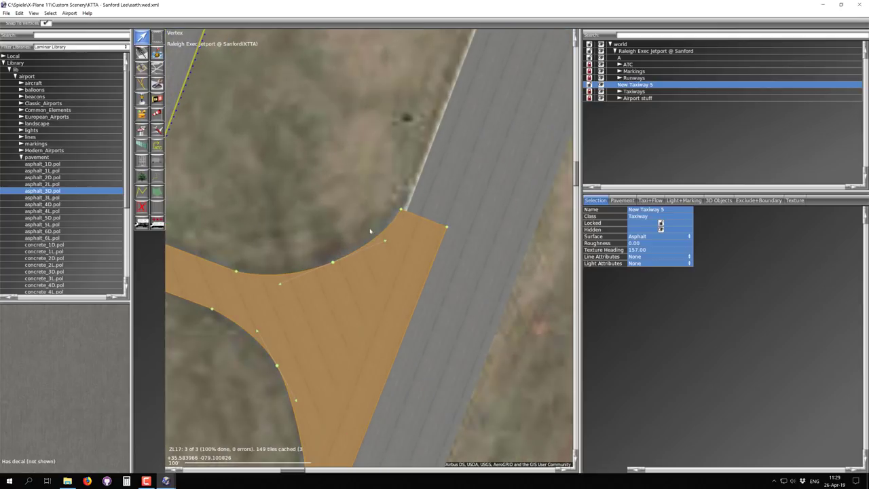
pyautogui.scroll(1, 294, 277)
pyautogui.scroll(1, 394, 230)
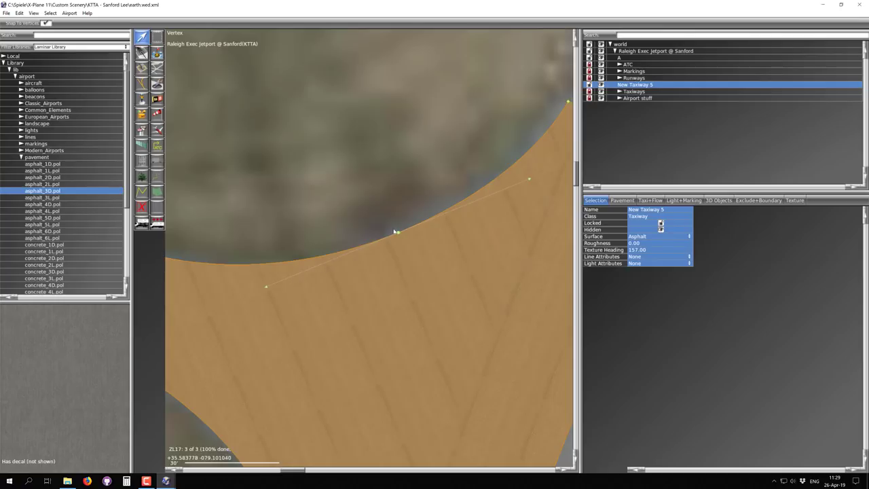
pyautogui.scroll(-1, 396, 233)
pyautogui.moveTo(435, 197); pyautogui.dragTo(408, 235, button='right')
pyautogui.moveTo(337, 249); pyautogui.dragTo(469, 224, button='right')
pyautogui.moveTo(372, 266); pyautogui.dragTo(268, 273, button='right')
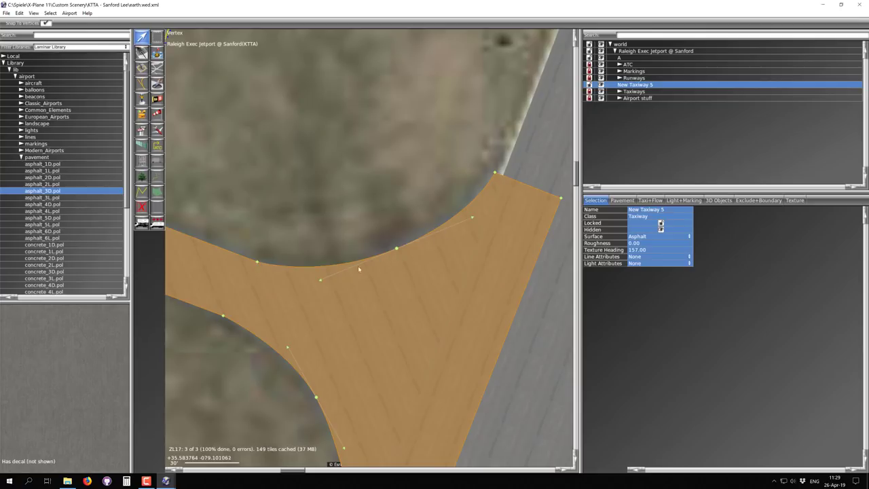
pyautogui.moveTo(257, 262); pyautogui.dragTo(294, 272, button='right')
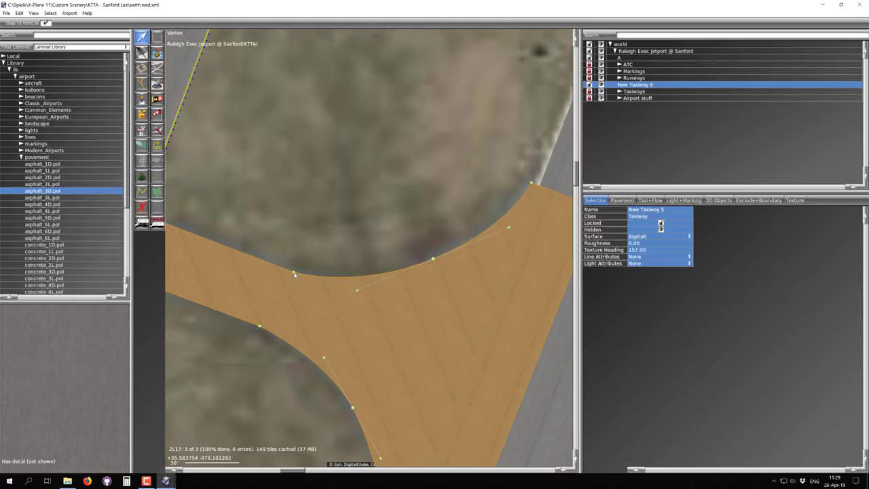
pyautogui.moveTo(437, 271); pyautogui.dragTo(397, 257, button='right')
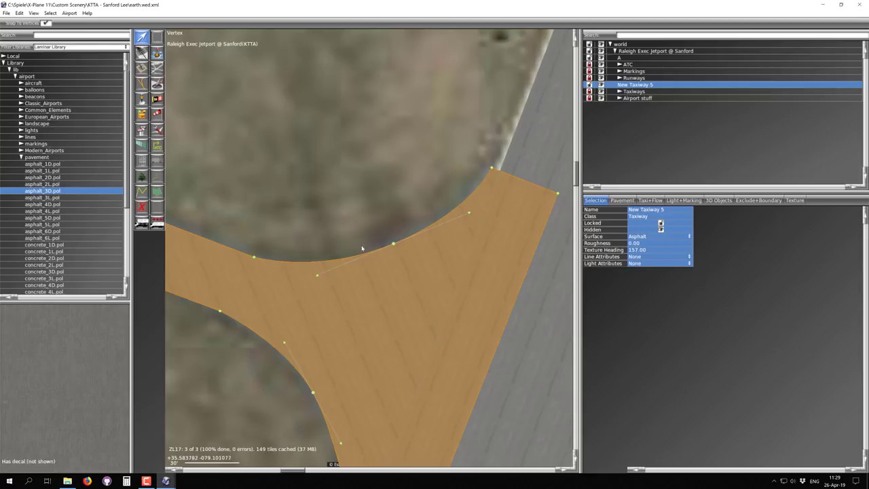
pyautogui.scroll(-3, 415, 239)
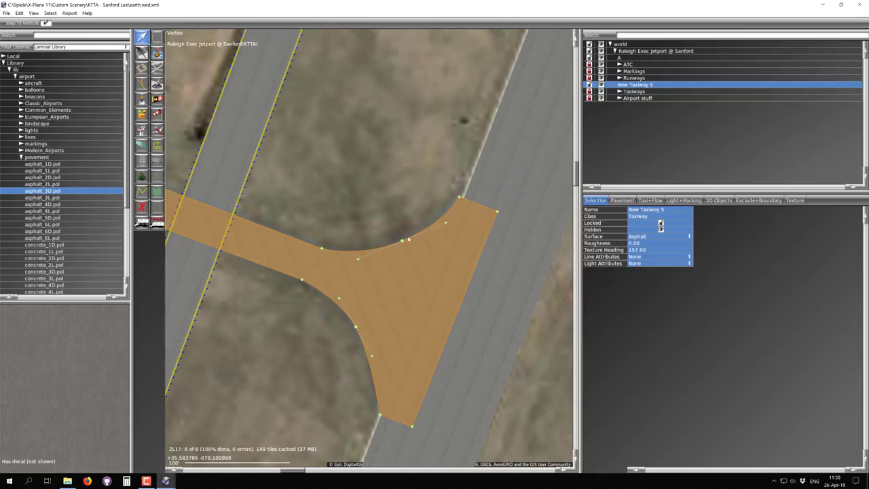
pyautogui.moveTo(288, 231); pyautogui.dragTo(354, 249, button='right')
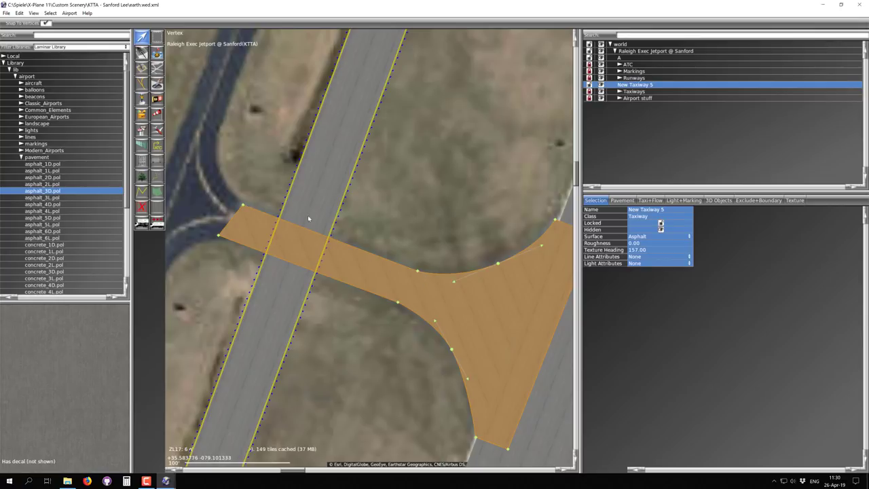
pyautogui.moveTo(429, 281); pyautogui.dragTo(370, 269, button='right')
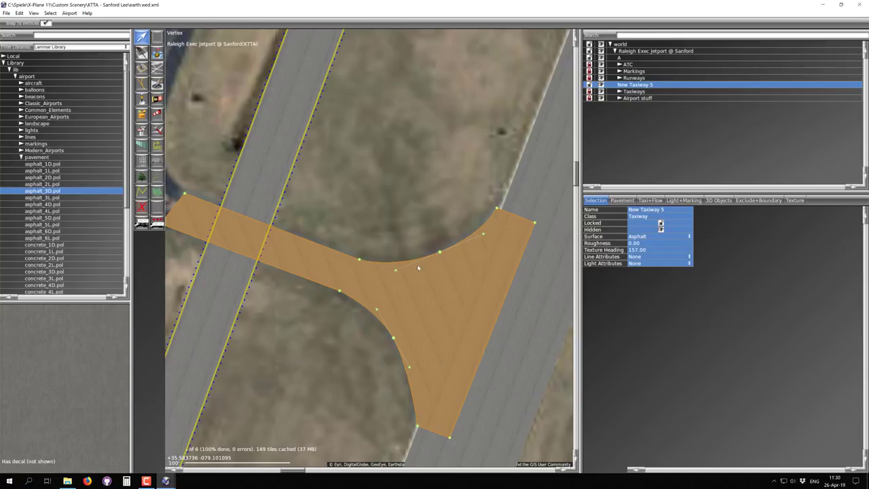
# Step: Remove and redraw the Bezier handles on the northern curve's middle vertex, and add handles to the vertex at its western end
pyautogui.scroll(3, 417, 266)
pyautogui.moveTo(359, 281); pyautogui.dragTo(353, 262, button='right')
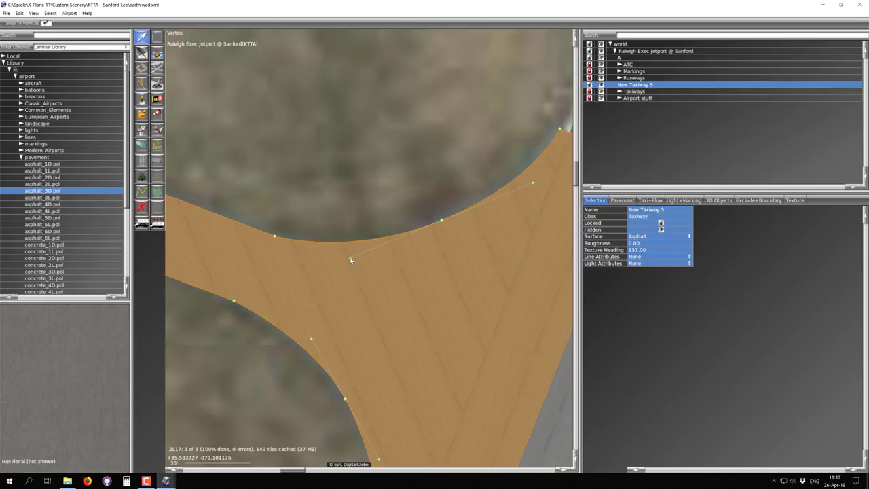
pyautogui.keyDown('alt'); pyautogui.click(351, 259); pyautogui.keyUp('alt')
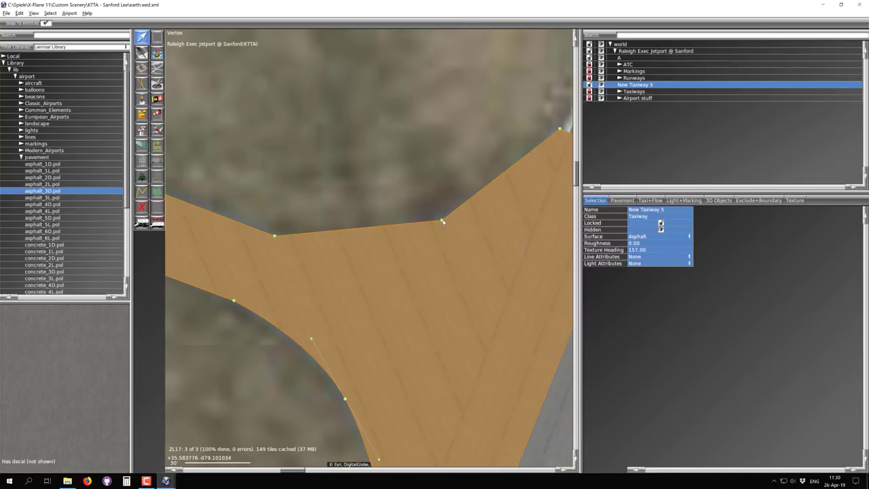
pyautogui.keyDown('alt'); pyautogui.moveTo(441, 220); pyautogui.dragTo(361, 254); pyautogui.keyUp('alt')
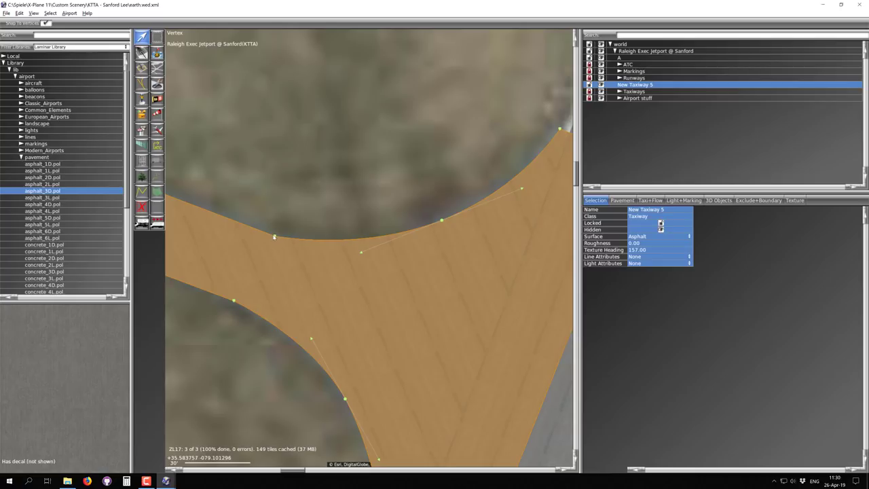
pyautogui.keyDown('alt'); pyautogui.moveTo(274, 235); pyautogui.dragTo(219, 222); pyautogui.keyUp('alt')
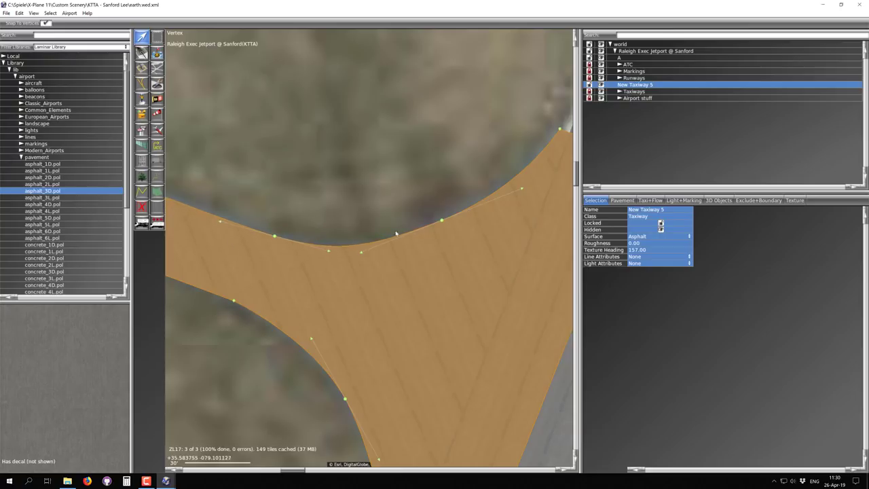
# Step: Delete the middle vertex of the connector's northern curve
pyautogui.click(426, 192)
pyautogui.click(440, 221)
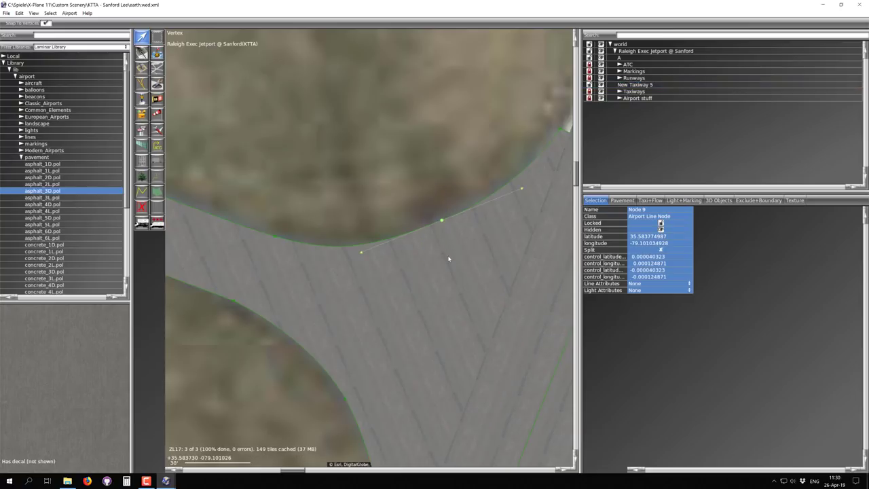
pyautogui.press('Delete')
# Step: Lengthen the Bezier handles of the northern curve's western vertex so that a single curve follows the pavement edge to the runway
pyautogui.moveTo(492, 192); pyautogui.dragTo(400, 232, button='right')
pyautogui.moveTo(454, 152); pyautogui.dragTo(473, 177)
pyautogui.scroll(2, 464, 177)
pyautogui.scroll(-2, 464, 176)
pyautogui.moveTo(323, 237); pyautogui.dragTo(507, 231, button='right')
pyautogui.moveTo(346, 252); pyautogui.dragTo(500, 316)
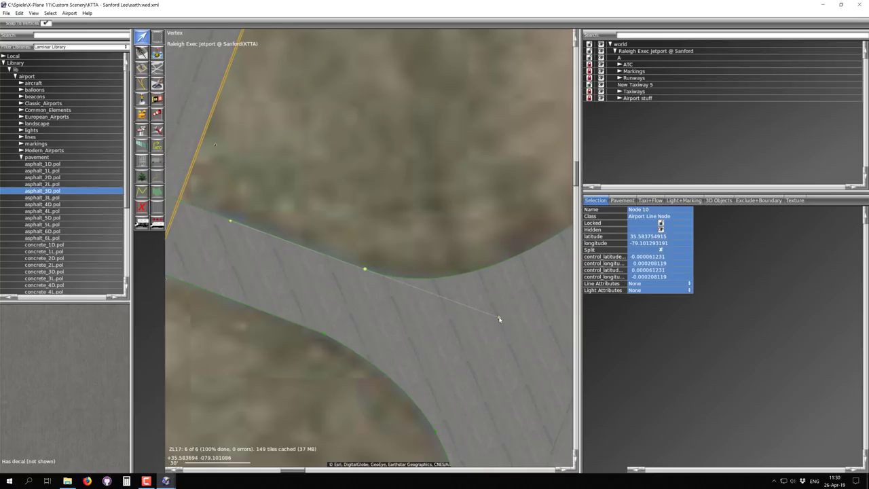
pyautogui.moveTo(489, 313); pyautogui.dragTo(386, 276, button='right')
pyautogui.scroll(-3, 387, 276)
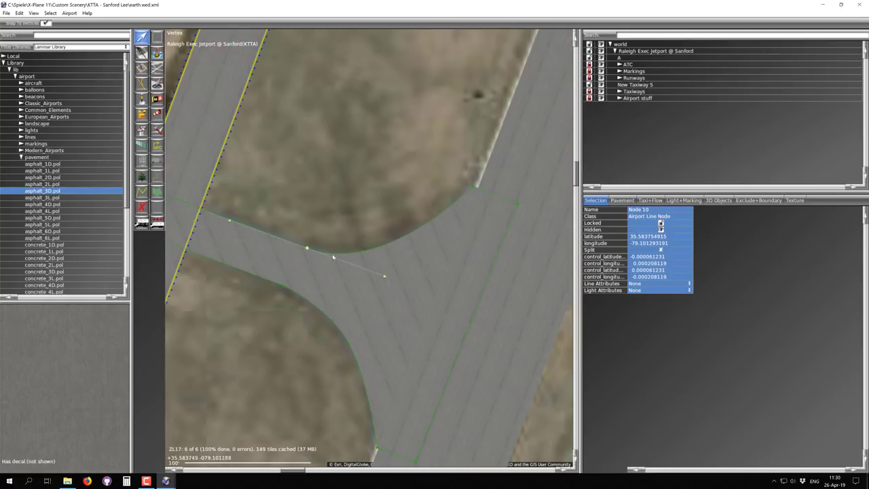
# Step: Try rotating and lengthening the Bezier handles of the northern curve's western vertex so that the curve follows the pavement edge
pyautogui.moveTo(384, 277)
pyautogui.mouseDown()
pyautogui.moveTo(389, 265)
pyautogui.moveTo(382, 269)
pyautogui.mouseUp()
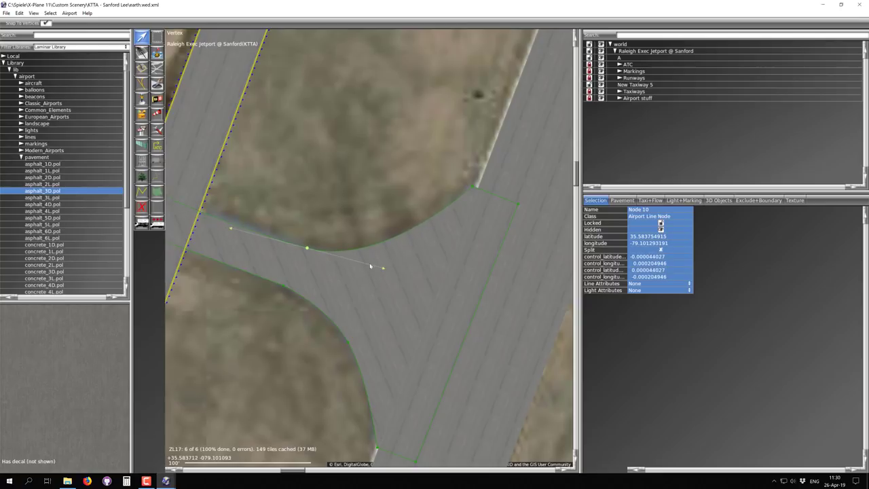
pyautogui.moveTo(382, 269); pyautogui.dragTo(511, 311, button='right')
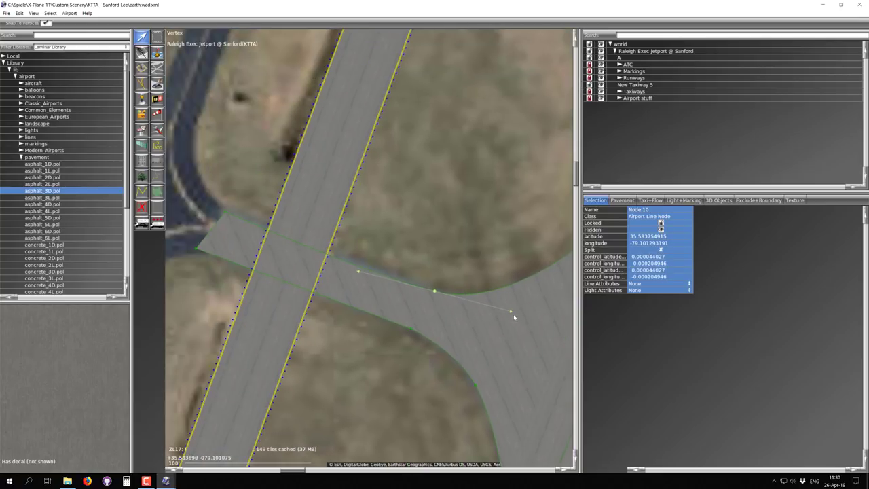
pyautogui.moveTo(510, 311); pyautogui.dragTo(549, 326)
pyautogui.moveTo(490, 334); pyautogui.dragTo(374, 352, button='right')
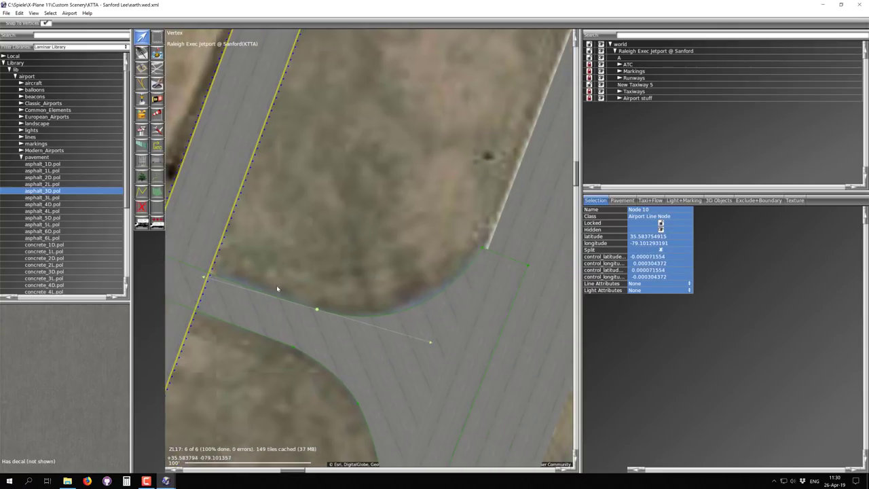
# Step: Examine the single northern curve against the connector's edge on the aerial image, from its western vertex to the runway
pyautogui.moveTo(281, 290); pyautogui.dragTo(426, 305, button='right')
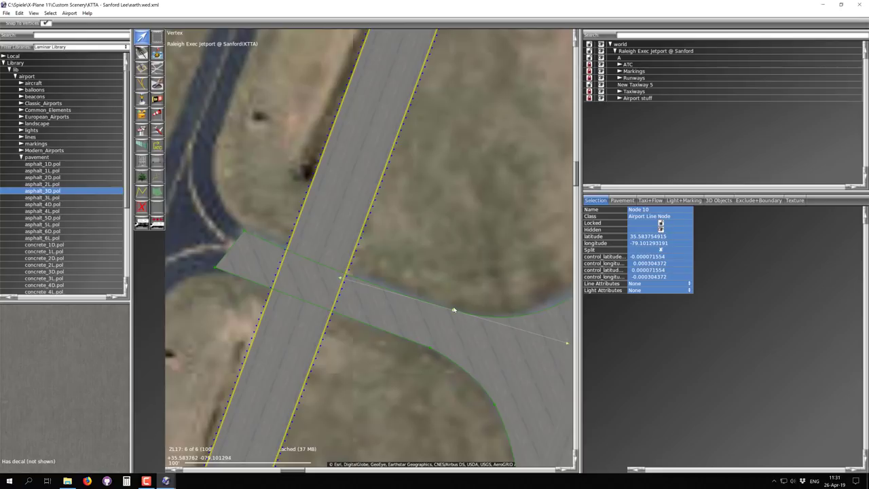
pyautogui.scroll(-2, 425, 322)
pyautogui.moveTo(505, 343); pyautogui.dragTo(313, 280, button='right')
pyautogui.scroll(3, 393, 315)
pyautogui.scroll(2, 430, 326)
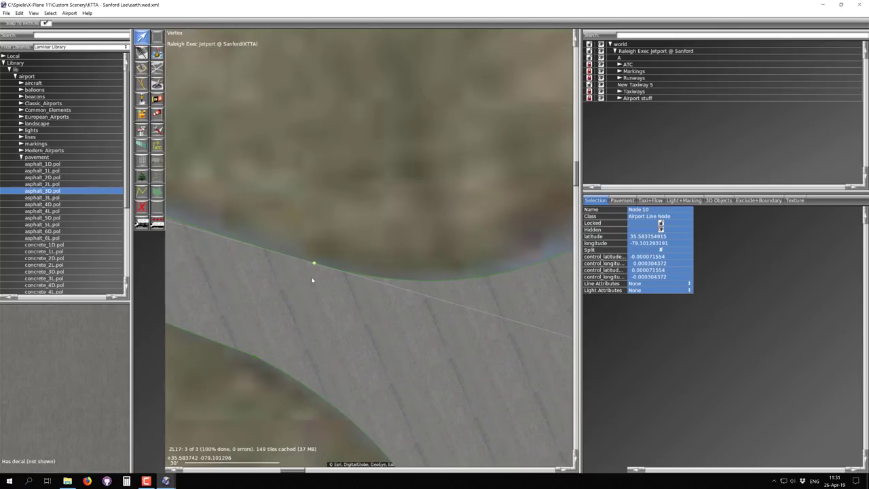
pyautogui.moveTo(480, 278); pyautogui.dragTo(390, 273, button='right')
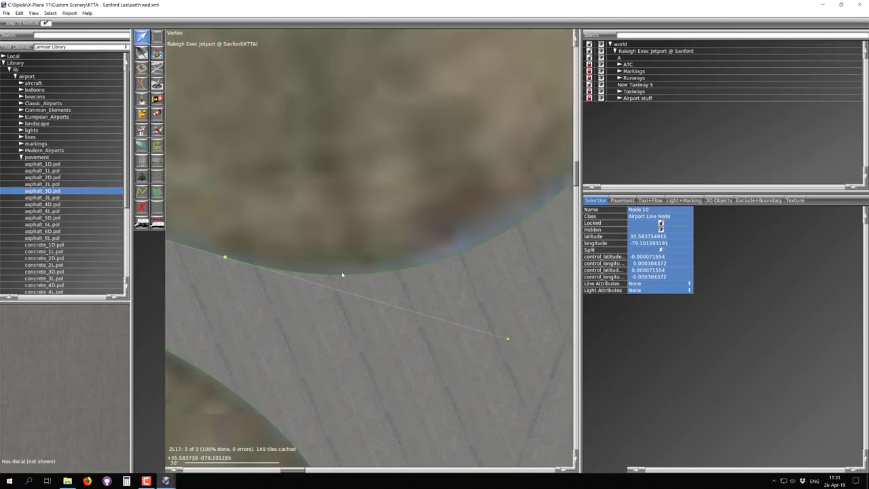
pyautogui.moveTo(488, 261); pyautogui.dragTo(428, 283, button='right')
pyautogui.scroll(-2, 428, 283)
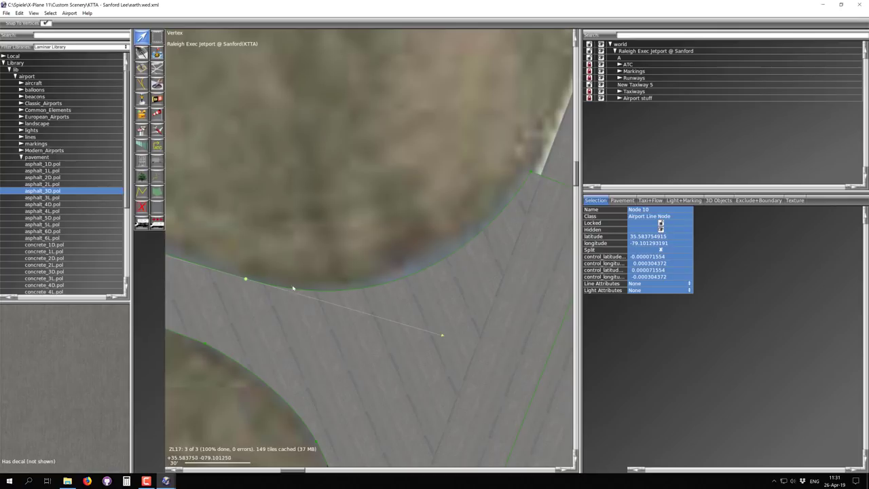
pyautogui.scroll(-3, 358, 265)
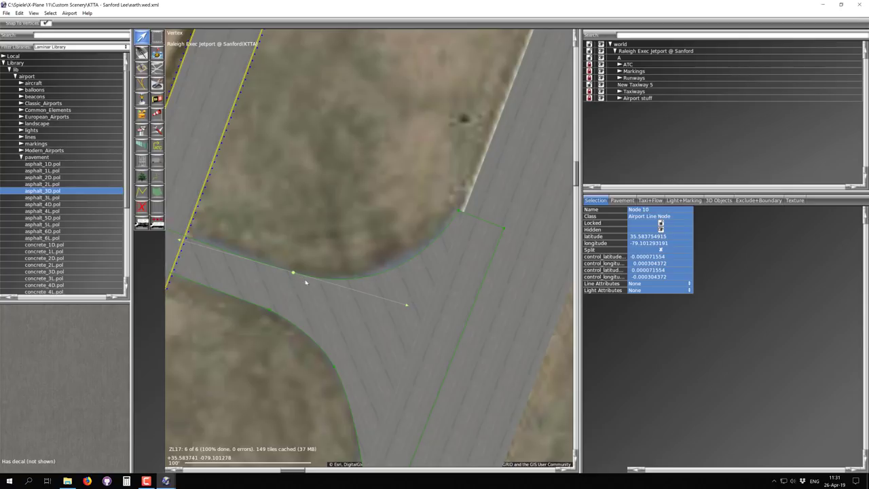
# Step: Try moving the western Bezier handle of the northern curve's western vertex
pyautogui.moveTo(264, 284); pyautogui.dragTo(397, 299, button='right')
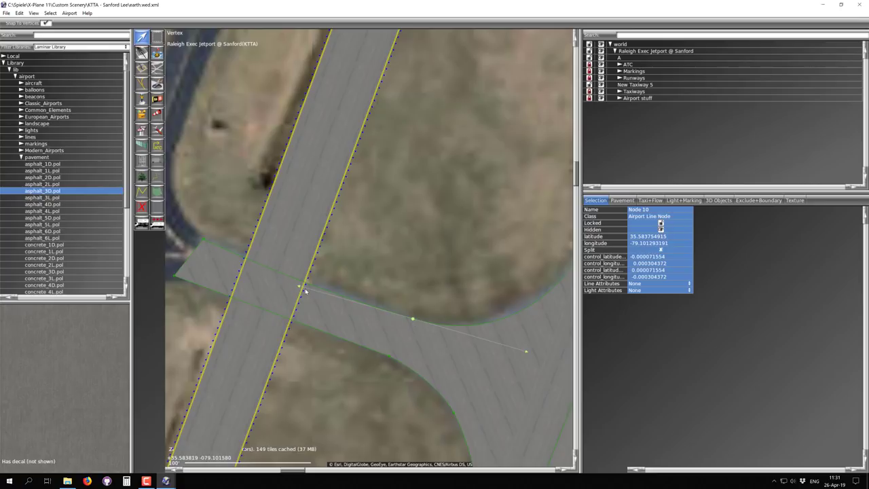
pyautogui.moveTo(299, 287); pyautogui.dragTo(299, 282)
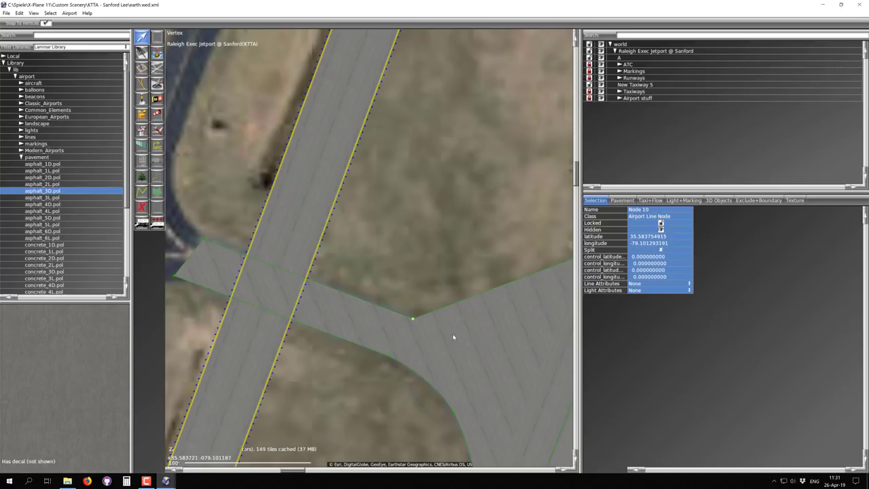
# Step: Examine the whole connector taxiway polygon where it overlaps the runway, with its selection cleared
pyautogui.scroll(-2, 452, 333)
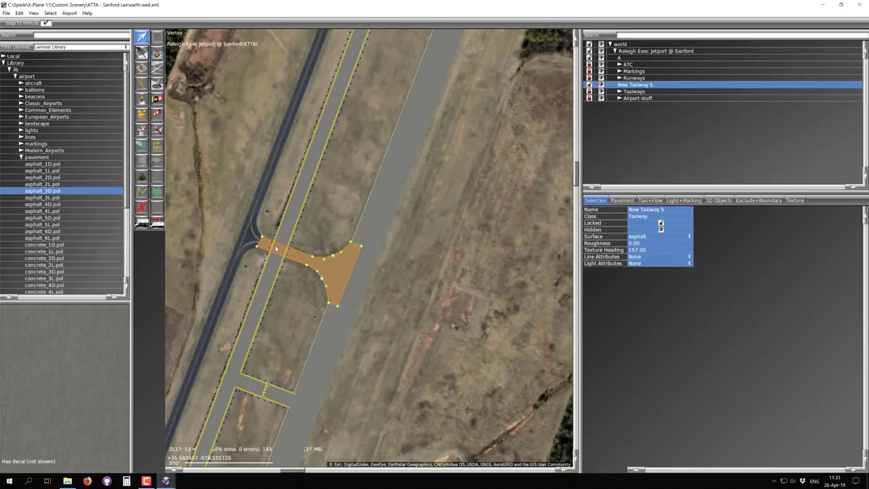
pyautogui.scroll(-3, 306, 261)
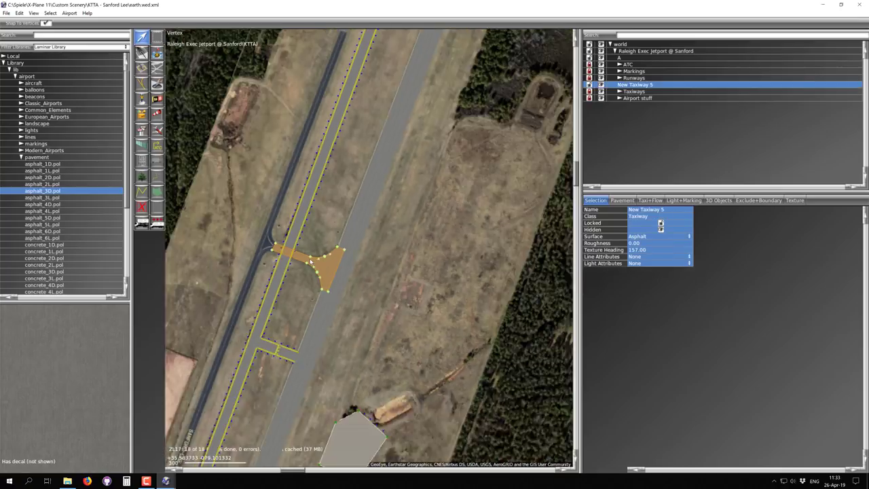
pyautogui.moveTo(339, 275); pyautogui.dragTo(266, 306, button='right')
pyautogui.scroll(1, 254, 309)
pyautogui.scroll(3, 252, 310)
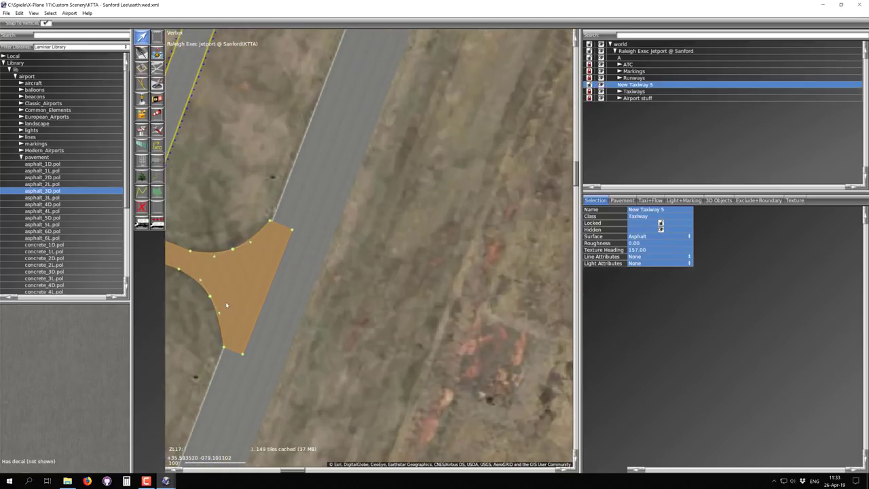
pyautogui.scroll(-3, 291, 311)
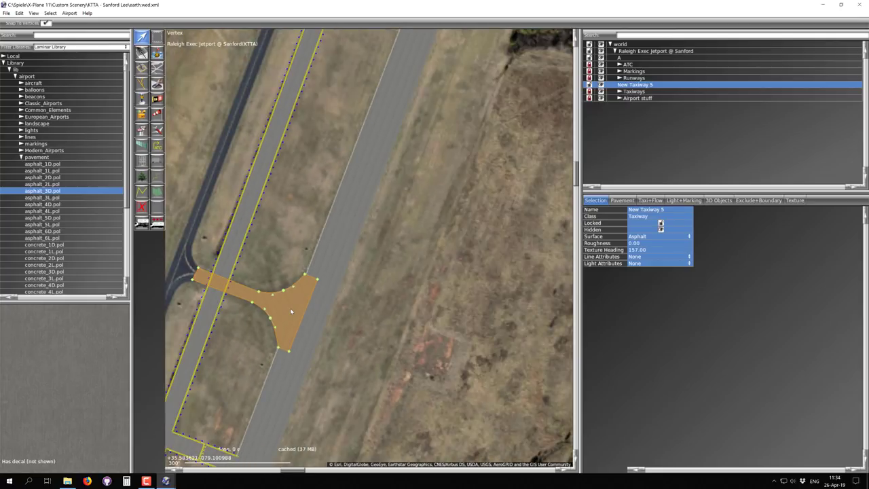
pyautogui.scroll(3, 291, 311)
pyautogui.click(264, 237)
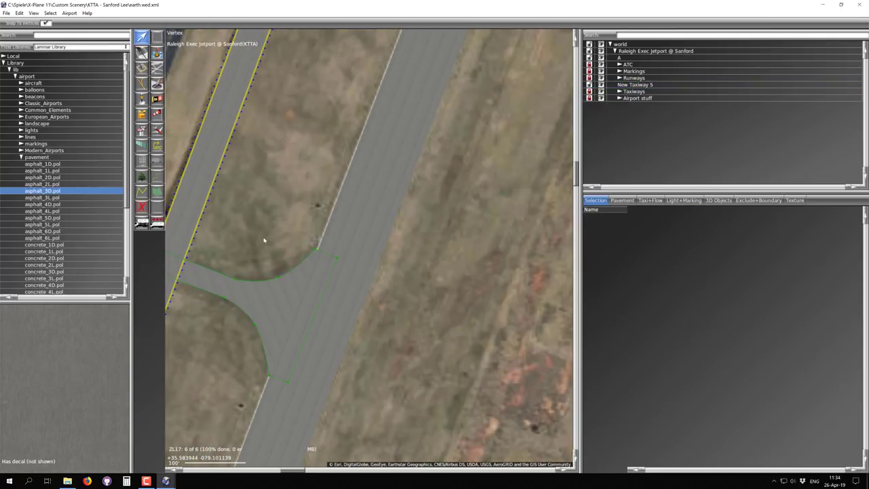
pyautogui.scroll(2, 284, 282)
pyautogui.scroll(-4, 306, 315)
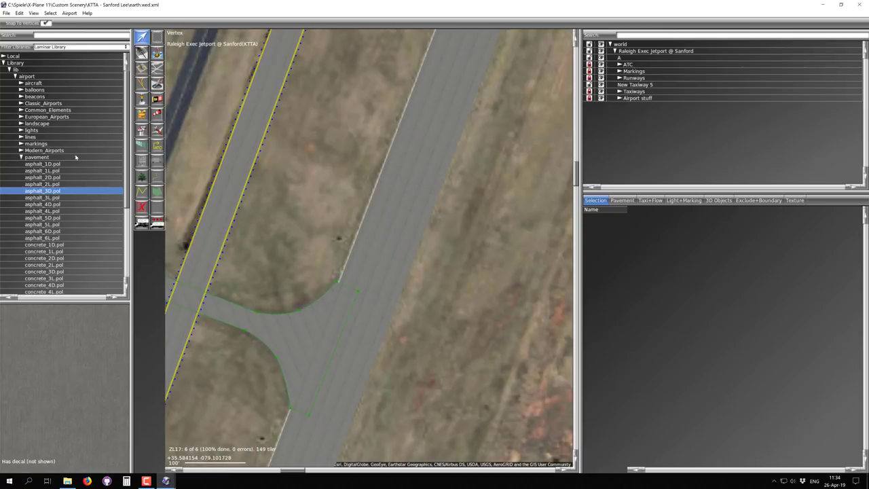
# Step: Draw a draped polygon with asphalt_1D.pol along the connector's northern curve, using a Bezier vertex midway on each long edge
pyautogui.click(156, 68)
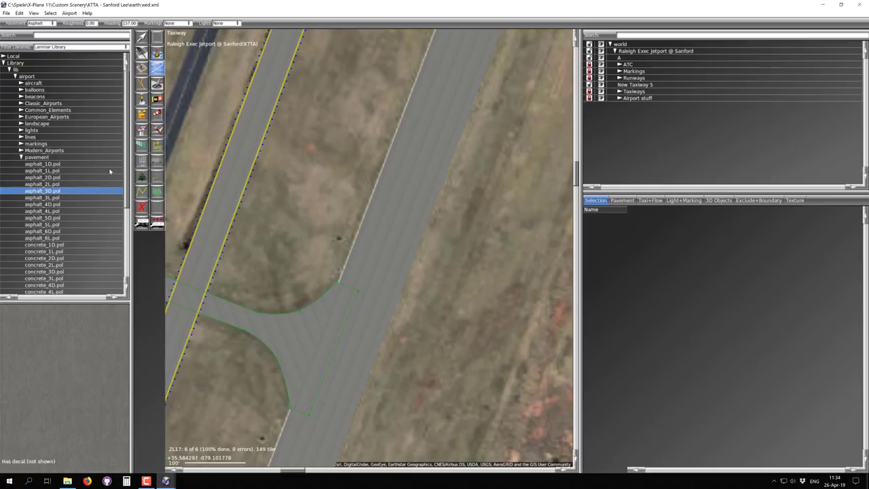
pyautogui.click(47, 163)
pyautogui.scroll(3, 301, 295)
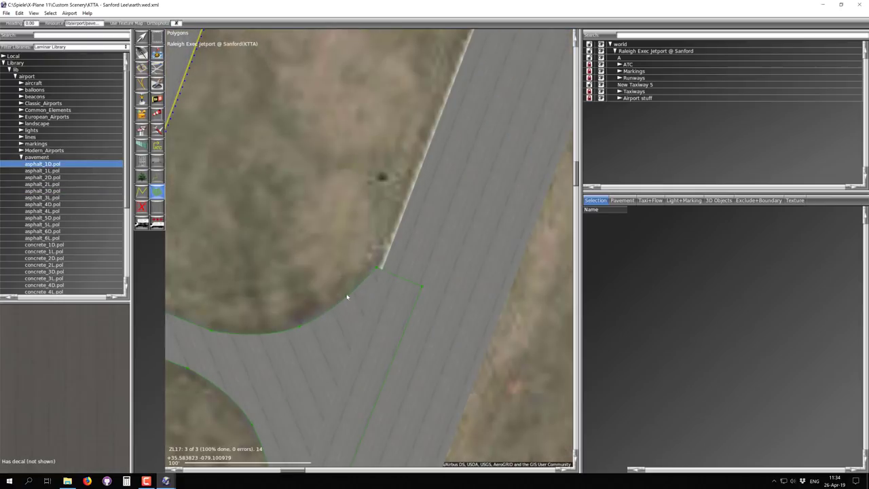
pyautogui.click(377, 267)
pyautogui.moveTo(344, 246); pyautogui.dragTo(499, 188, button='right')
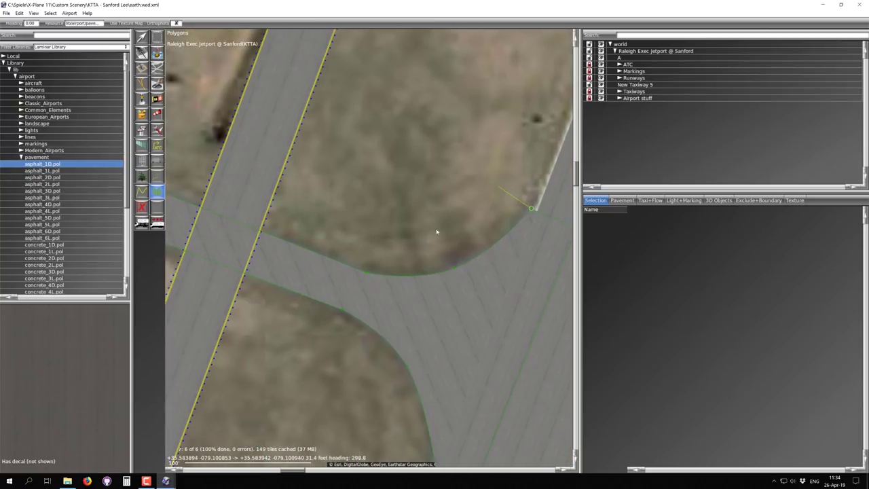
pyautogui.click(380, 224)
pyautogui.click(365, 273)
pyautogui.moveTo(442, 252); pyautogui.dragTo(350, 270, button='right')
pyautogui.moveTo(363, 286); pyautogui.dragTo(410, 267)
pyautogui.click(439, 225)
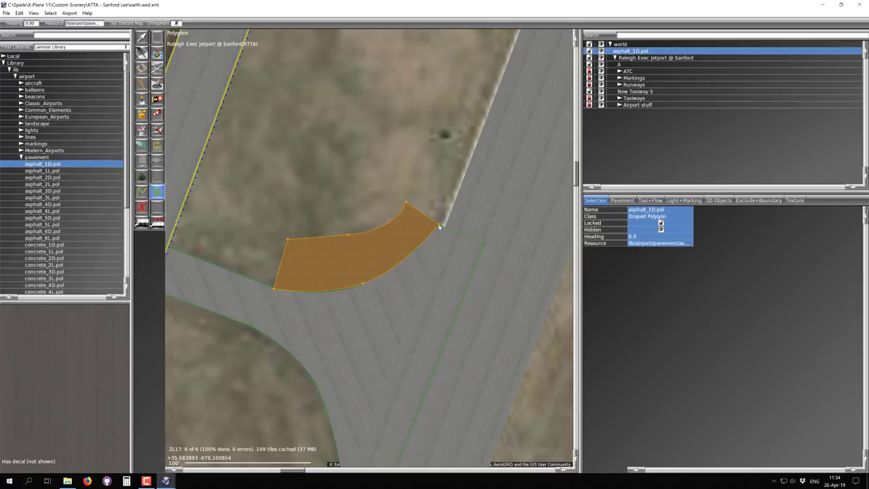
# Step: Select the taxiway and then the draped polygon in vertex mode to compare their shared curved edge
pyautogui.scroll(1, 448, 196)
pyautogui.press('v')
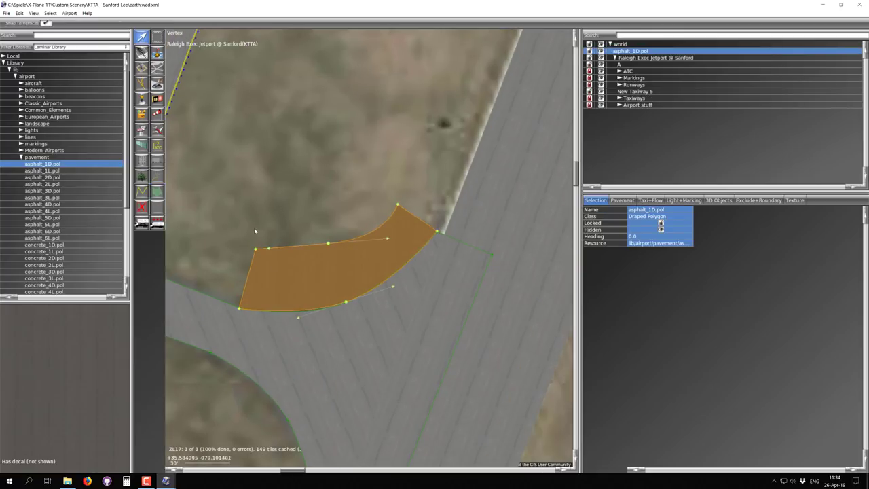
pyautogui.click(324, 360)
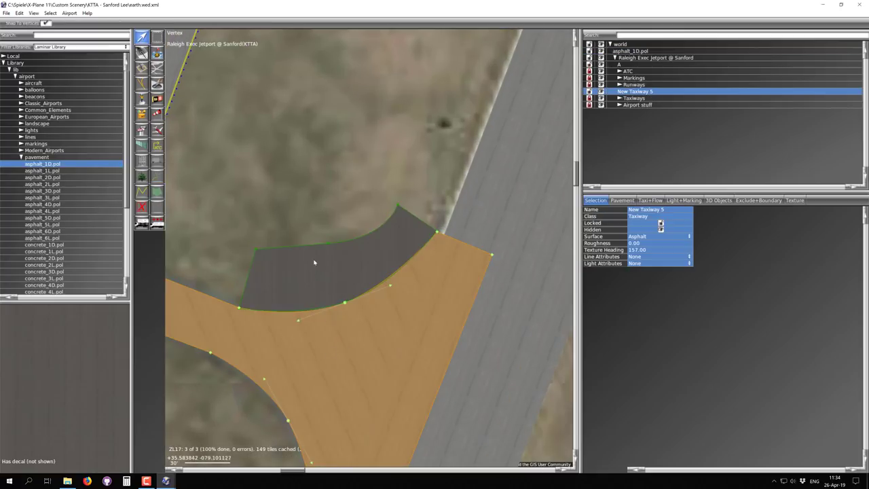
pyautogui.click(320, 272)
pyautogui.click(321, 274)
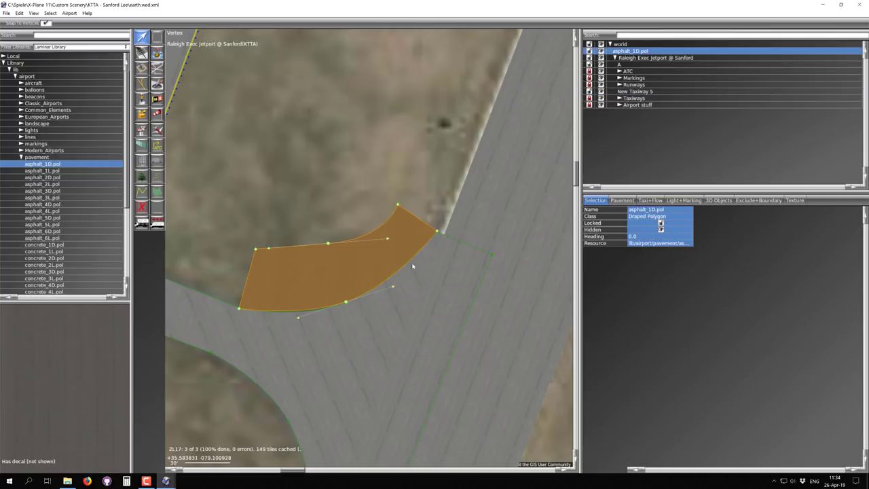
# Step: Move the draped polygon's southwestern vertex onto the matching vertex of the taxiway's northern curve
pyautogui.scroll(4, 313, 297)
pyautogui.scroll(-4, 378, 315)
pyautogui.scroll(2, 316, 321)
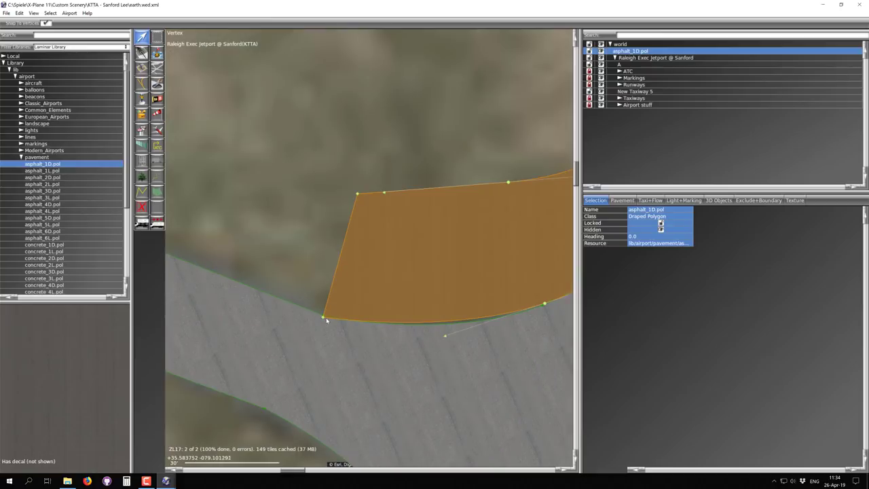
pyautogui.moveTo(323, 318); pyautogui.dragTo(324, 316)
pyautogui.scroll(-2, 324, 317)
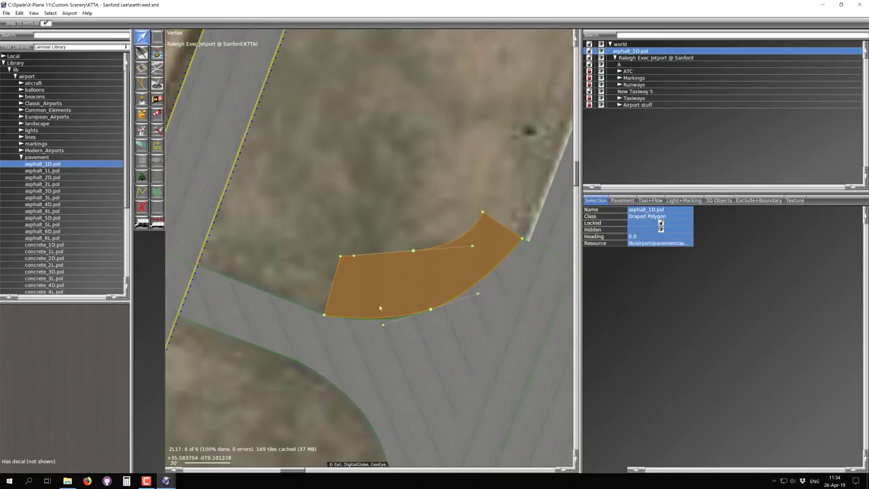
# Step: Align the middle vertex of the draped polygon's southern edge with the taxiway curve and shorten its western Bezier handle
pyautogui.moveTo(523, 240); pyautogui.dragTo(386, 282, button='right')
pyautogui.scroll(3, 386, 282)
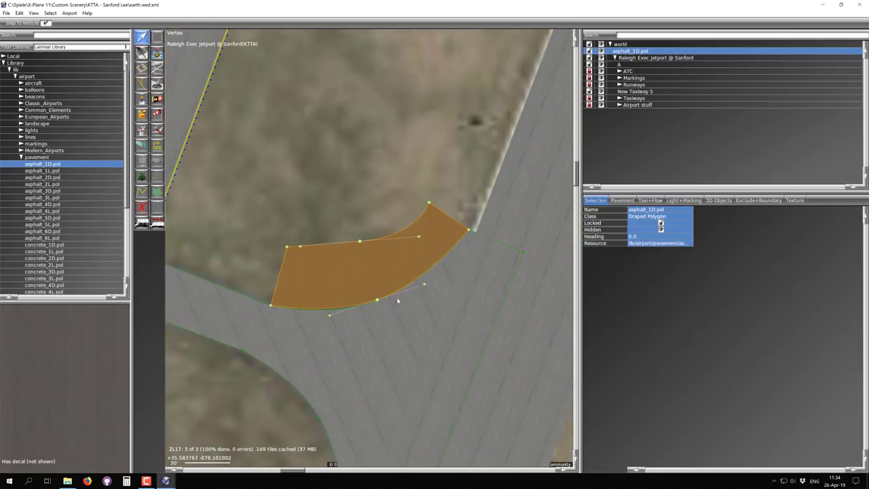
pyautogui.moveTo(378, 299); pyautogui.dragTo(377, 299)
pyautogui.scroll(4, 357, 306)
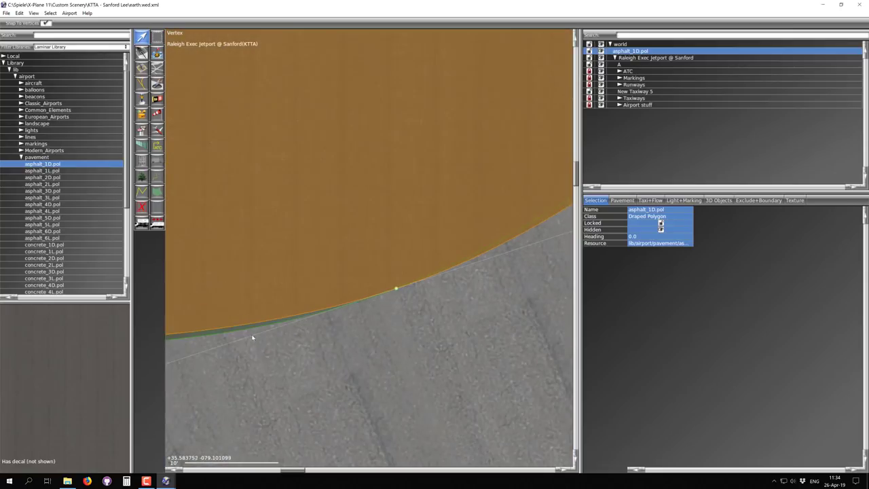
pyautogui.moveTo(264, 335); pyautogui.dragTo(411, 291, button='right')
pyautogui.scroll(3, 362, 285)
pyautogui.scroll(-5, 362, 284)
pyautogui.scroll(-3, 364, 294)
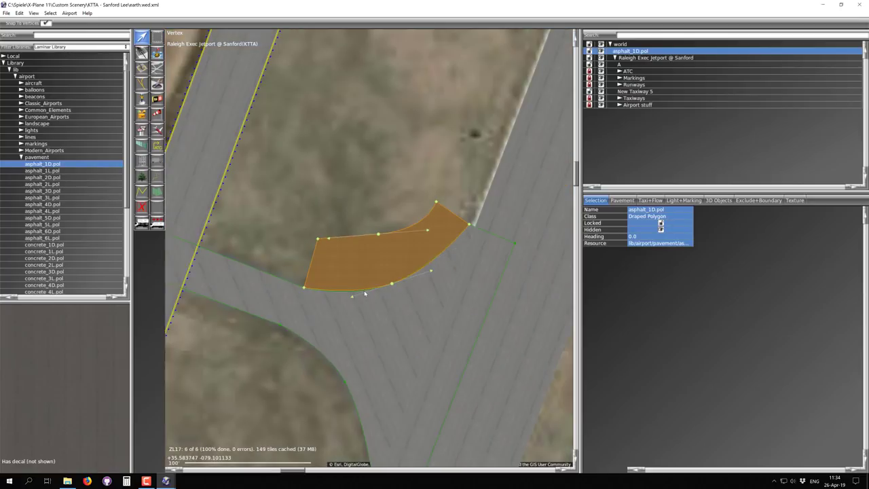
pyautogui.moveTo(352, 297)
pyautogui.mouseDown()
pyautogui.moveTo(380, 303)
pyautogui.moveTo(316, 311)
pyautogui.moveTo(369, 282)
pyautogui.moveTo(351, 299)
pyautogui.moveTo(362, 301)
pyautogui.moveTo(343, 301)
pyautogui.moveTo(359, 292)
pyautogui.mouseUp()
# Step: Alternate the selection between the taxiway and the draped polygon to compare the Bezier handle positions at their shared middle vertex
pyautogui.click(361, 299)
pyautogui.click(383, 275)
pyautogui.click(361, 317)
pyautogui.click(361, 280)
pyautogui.click(363, 305)
pyautogui.click(365, 307)
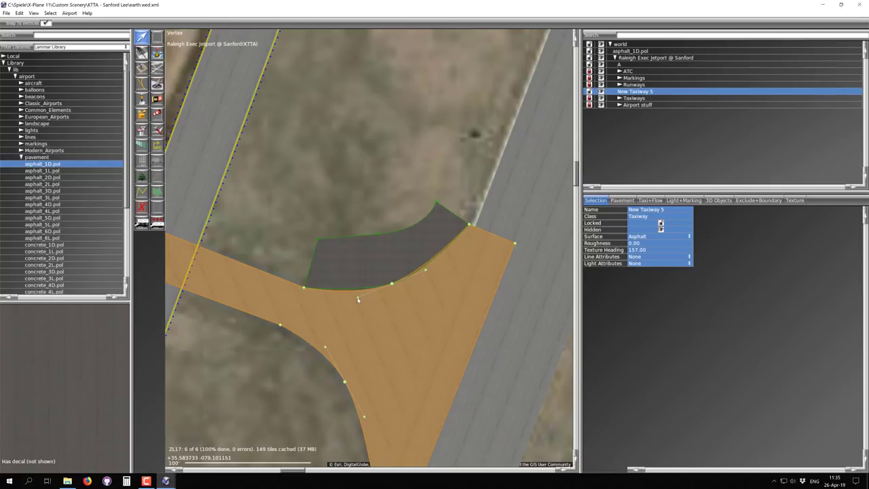
pyautogui.click(360, 271)
pyautogui.click(361, 322)
pyautogui.click(358, 281)
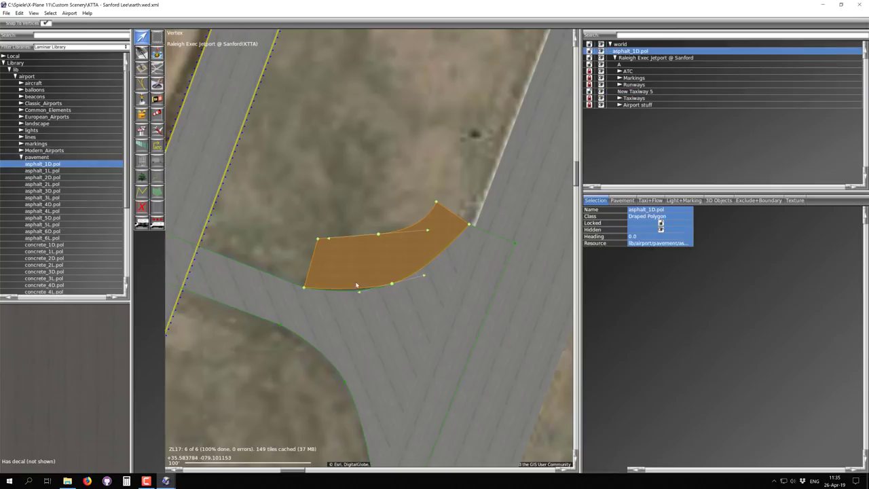
# Step: Move the western Bezier handle of the draped polygon's southern middle vertex and check the edge against the taxiway's curve
pyautogui.moveTo(361, 294); pyautogui.dragTo(358, 298)
pyautogui.scroll(8, 364, 298)
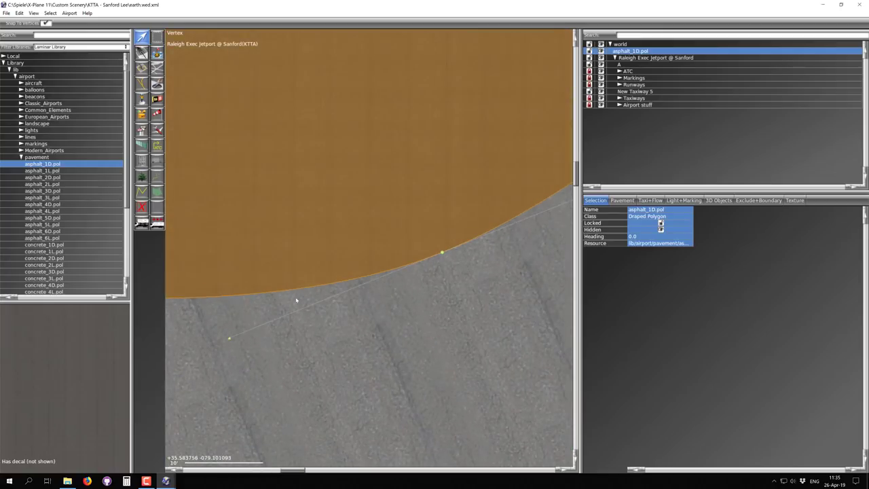
pyautogui.scroll(-5, 311, 296)
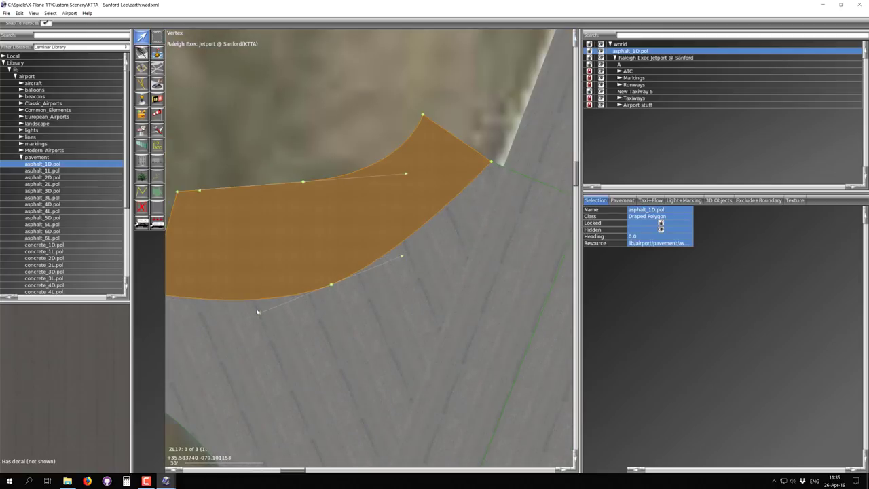
pyautogui.scroll(-3, 260, 315)
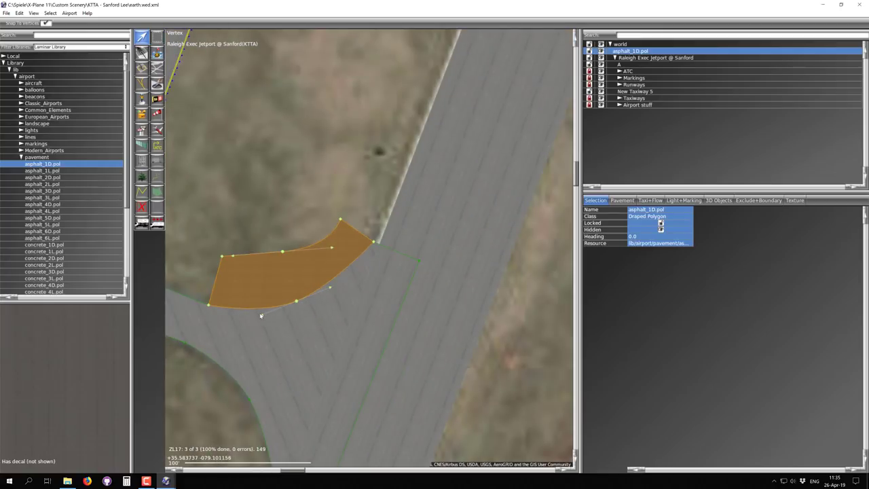
pyautogui.scroll(-2, 360, 305)
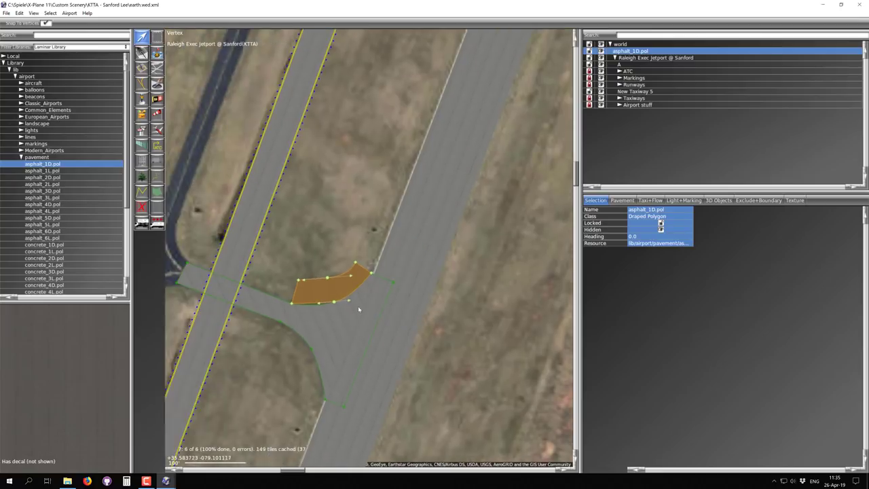
pyautogui.moveTo(357, 309); pyautogui.dragTo(391, 306, button='right')
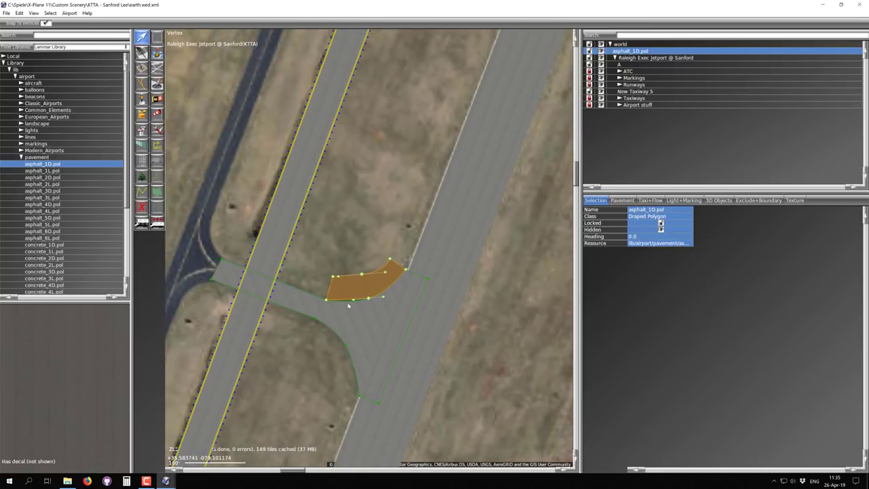
# Step: Apply Match Bezier Handles to the draped polygon and compare its southern edge handles with the taxiway's at the shared middle vertex
pyautogui.scroll(3, 348, 306)
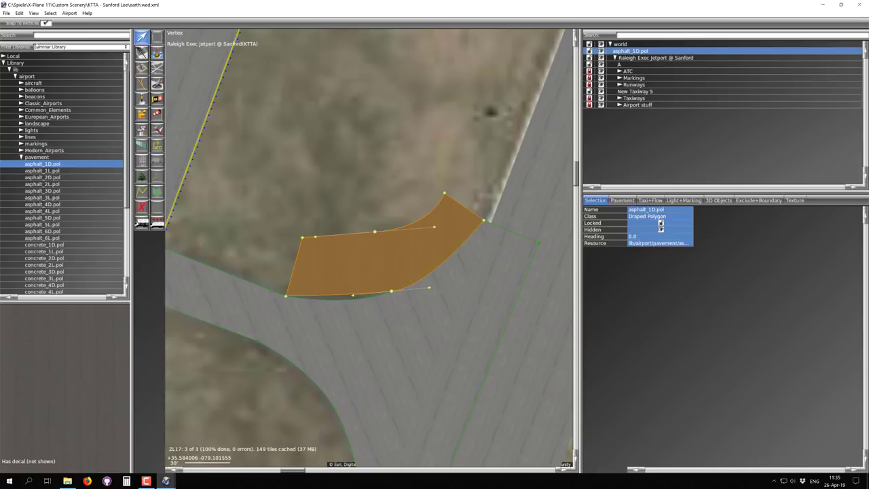
pyautogui.click(19, 13)
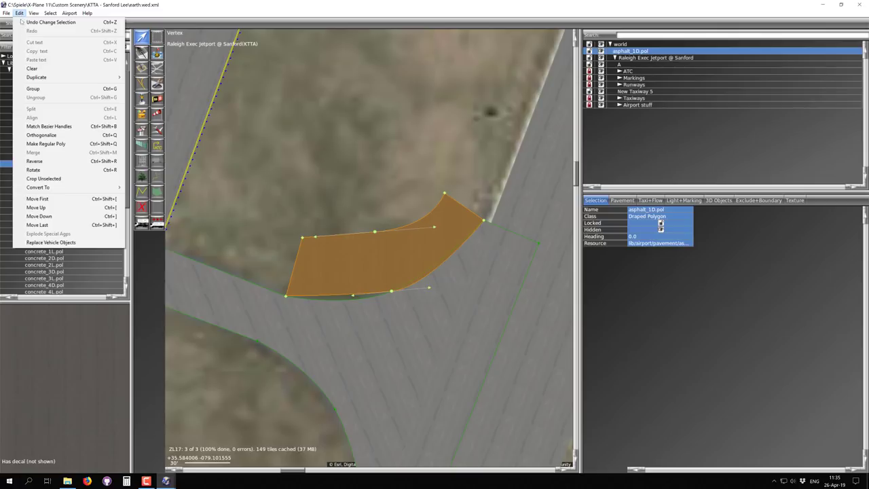
pyautogui.click(49, 126)
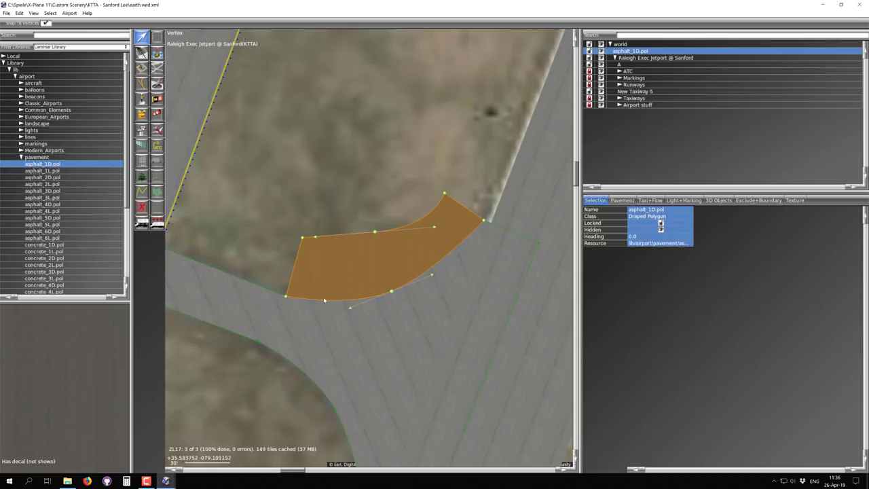
pyautogui.click(403, 324)
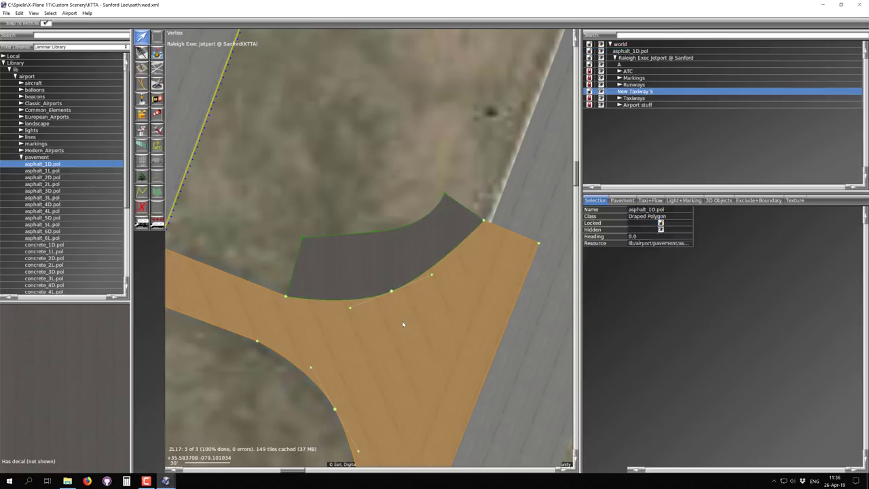
pyautogui.click(377, 276)
# Step: Move the western Bezier handle of the draped polygon's southern middle vertex off the taxiway curve, and realign it with Match Bezier Handles
pyautogui.scroll(-3, 377, 276)
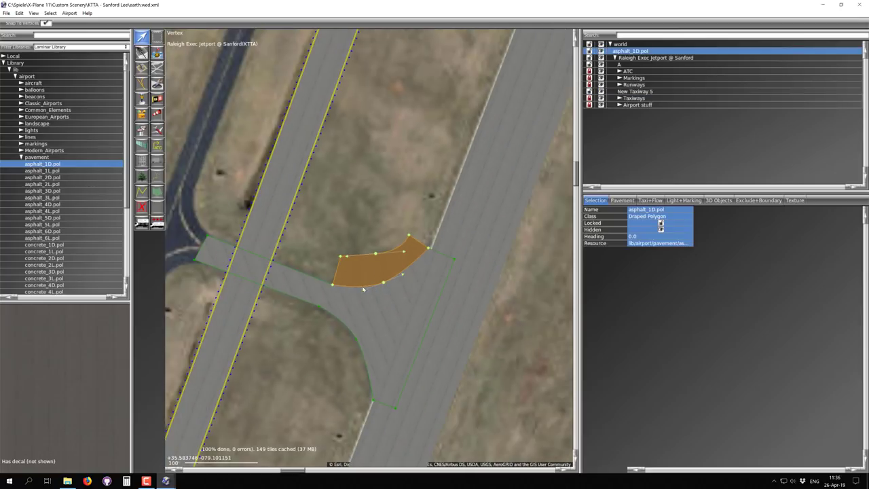
pyautogui.moveTo(363, 292); pyautogui.dragTo(357, 277)
pyautogui.click(19, 13)
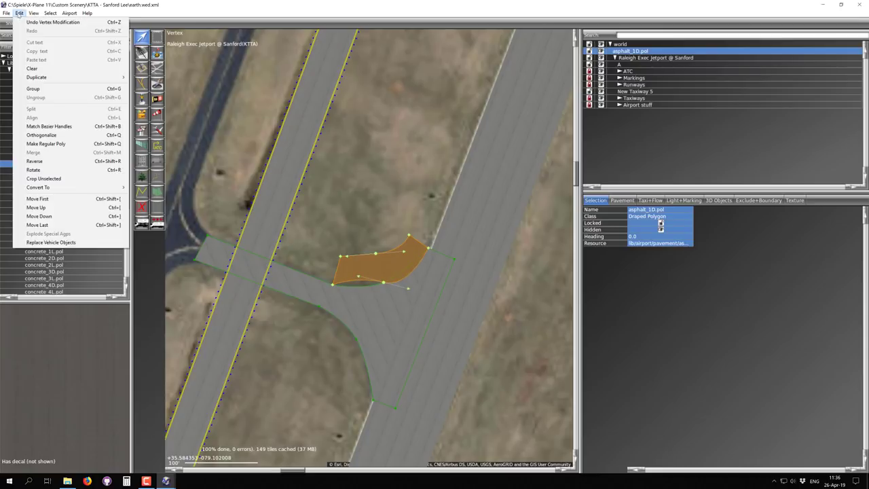
pyautogui.click(95, 128)
pyautogui.scroll(5, 401, 296)
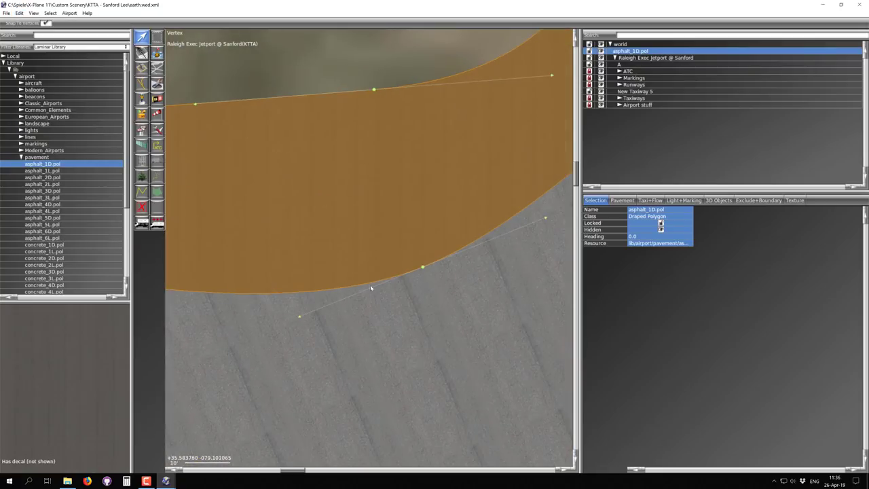
pyautogui.scroll(-5, 332, 305)
pyautogui.scroll(-4, 330, 313)
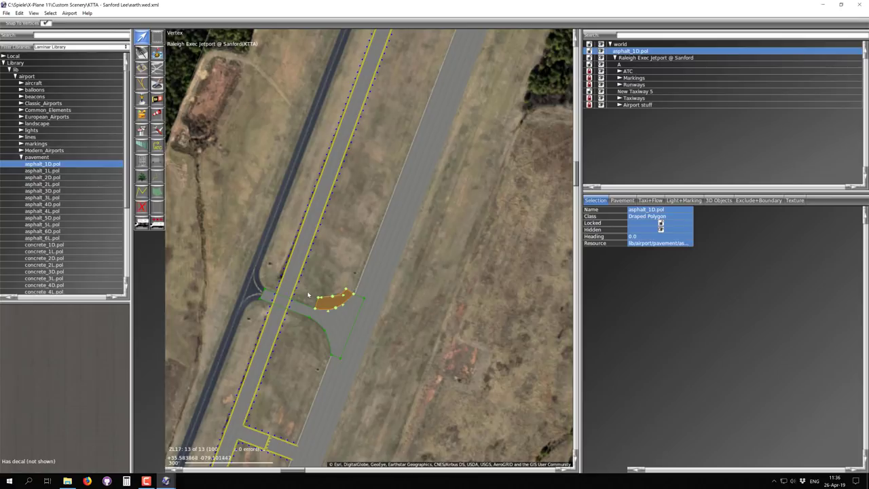
pyautogui.scroll(4, 350, 309)
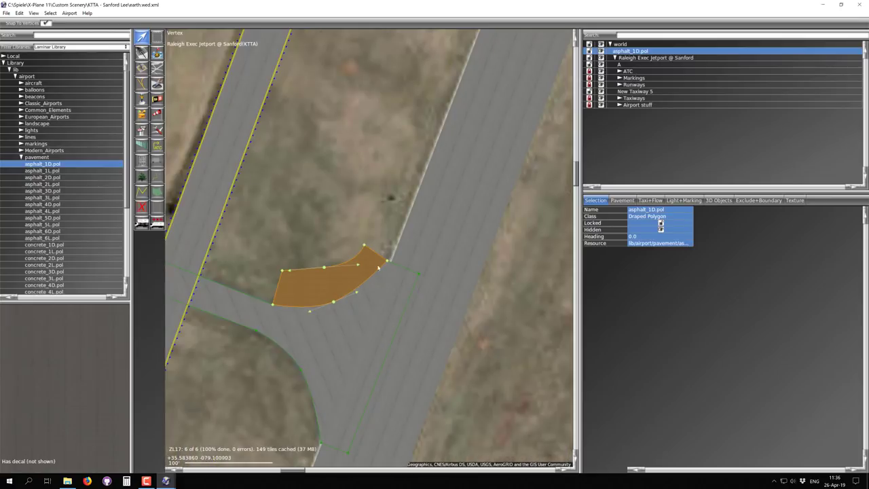
pyautogui.scroll(-3, 359, 266)
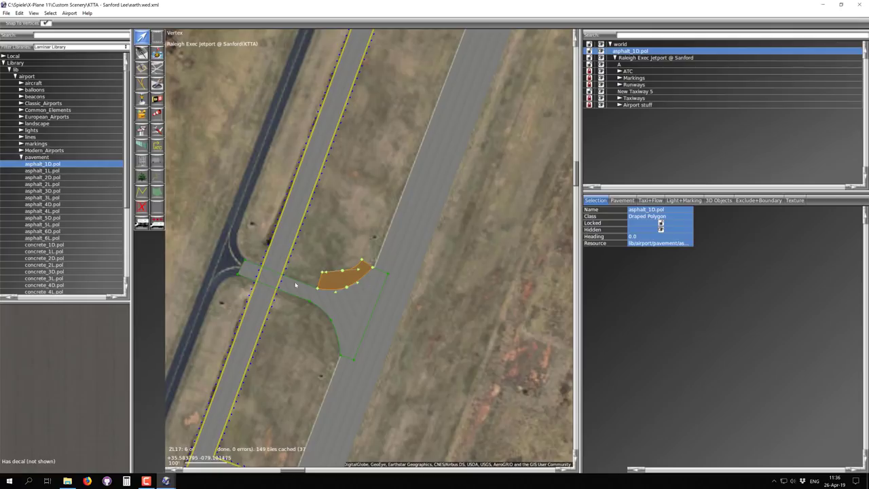
pyautogui.scroll(-3, 353, 314)
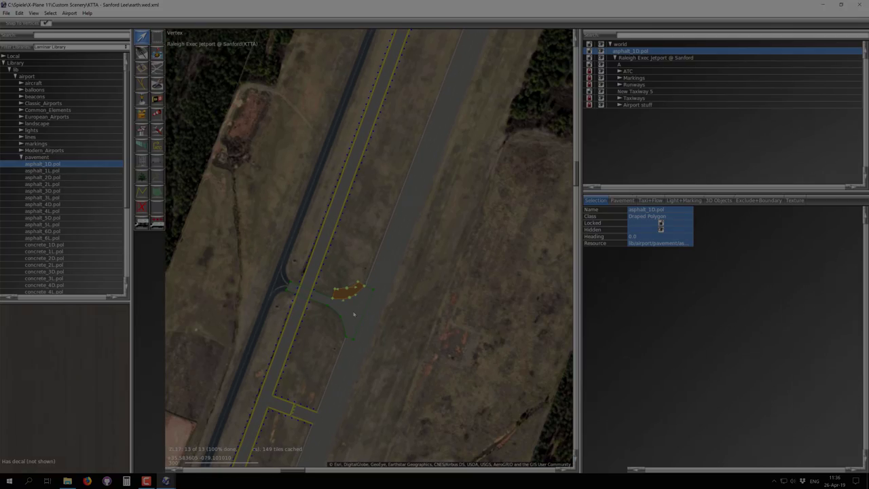